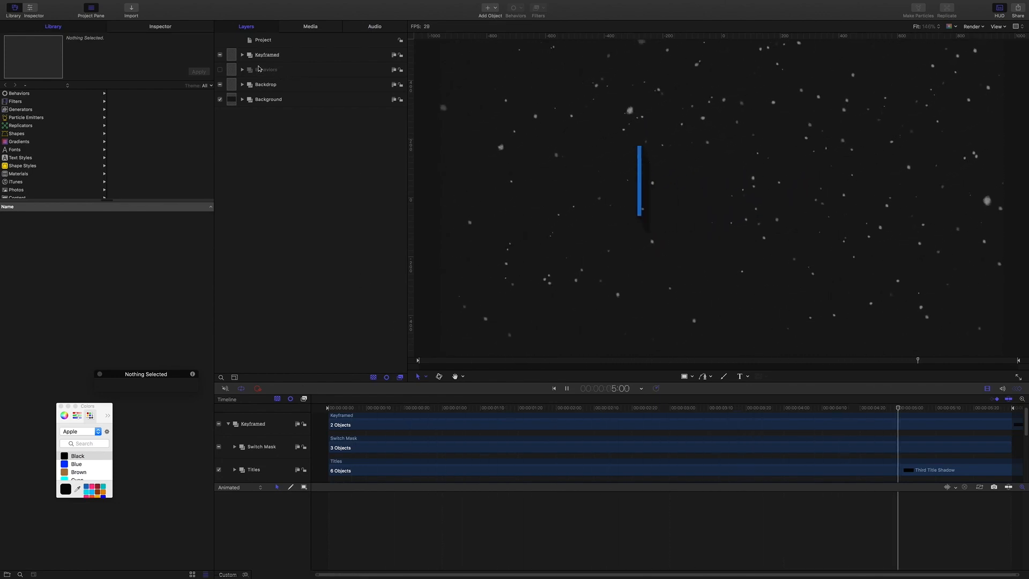
# Hide the Keyframed group, show the Behaviors group, and play that version of the title animation from the start
pyautogui.click(220, 55)
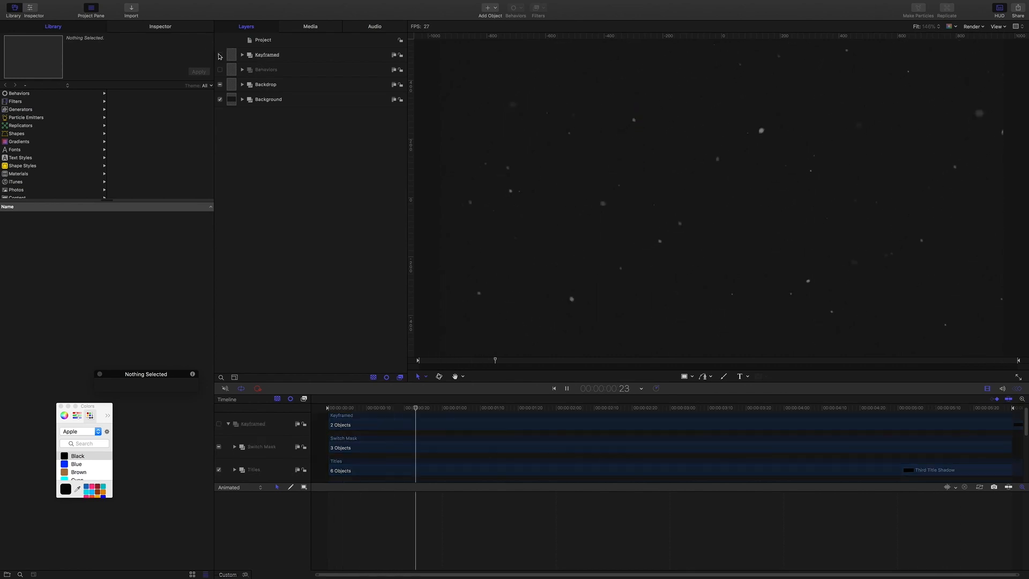
pyautogui.click(220, 70)
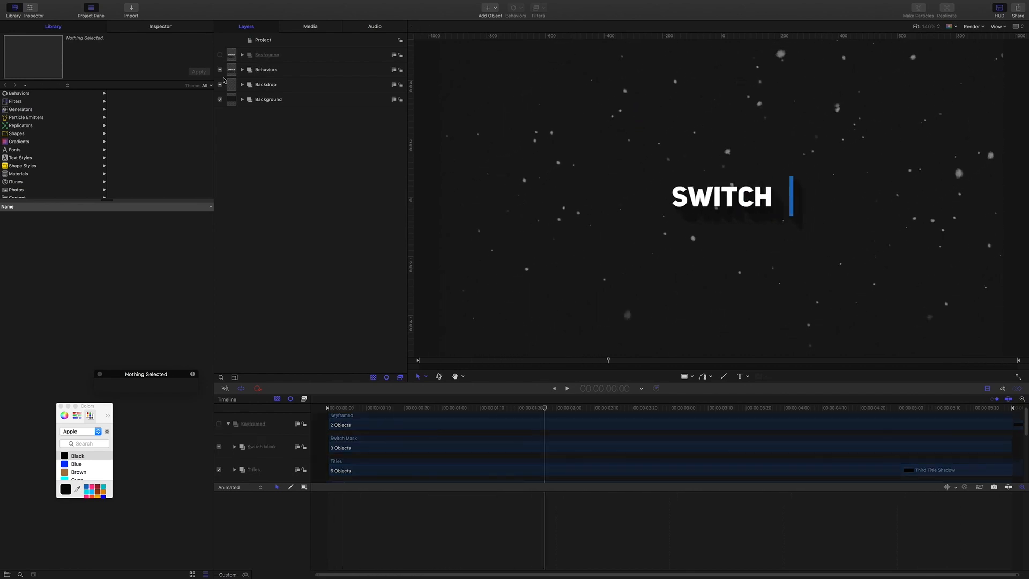
pyautogui.press('Home')
pyautogui.click(568, 389)
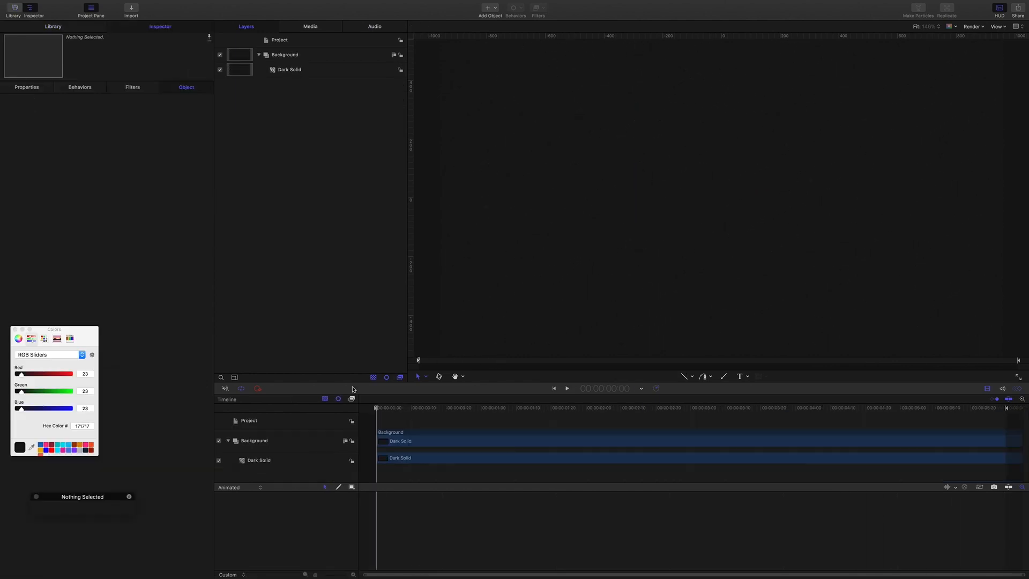
# Collapse the Background group and create a new group above it named Switch Mask
pyautogui.click(288, 72)
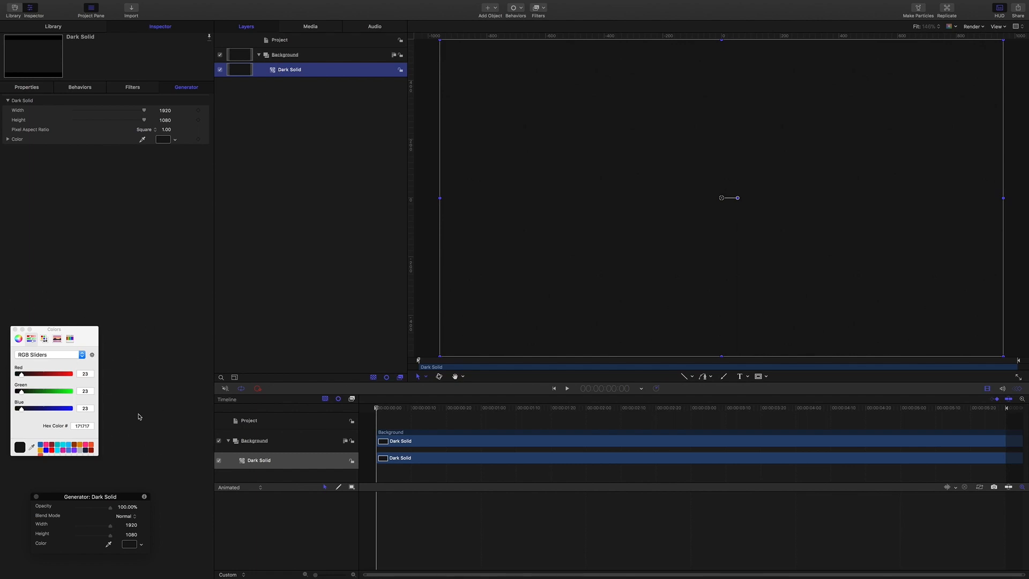
pyautogui.click(260, 56)
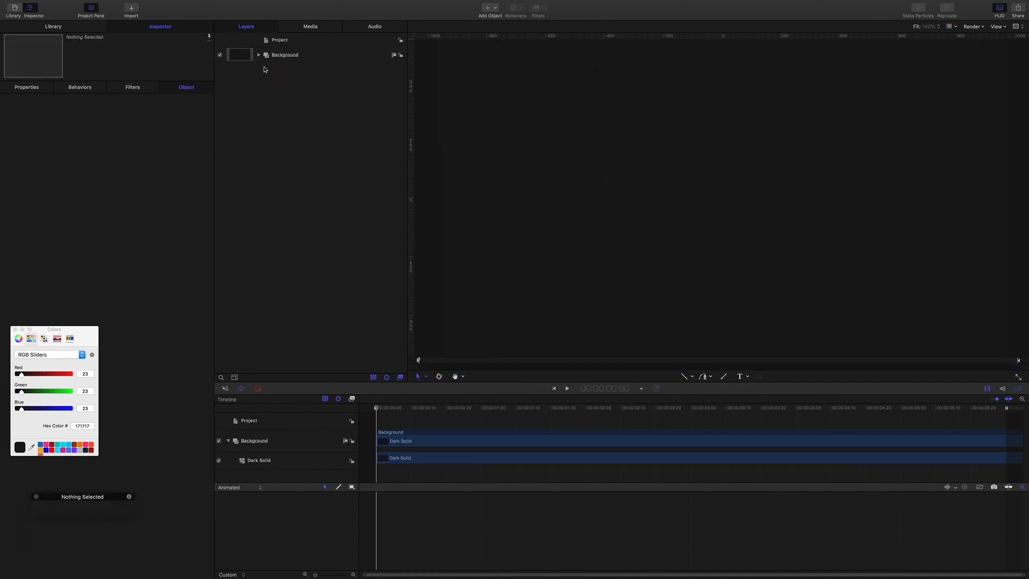
pyautogui.click(276, 83)
pyautogui.press('super+shift+n')
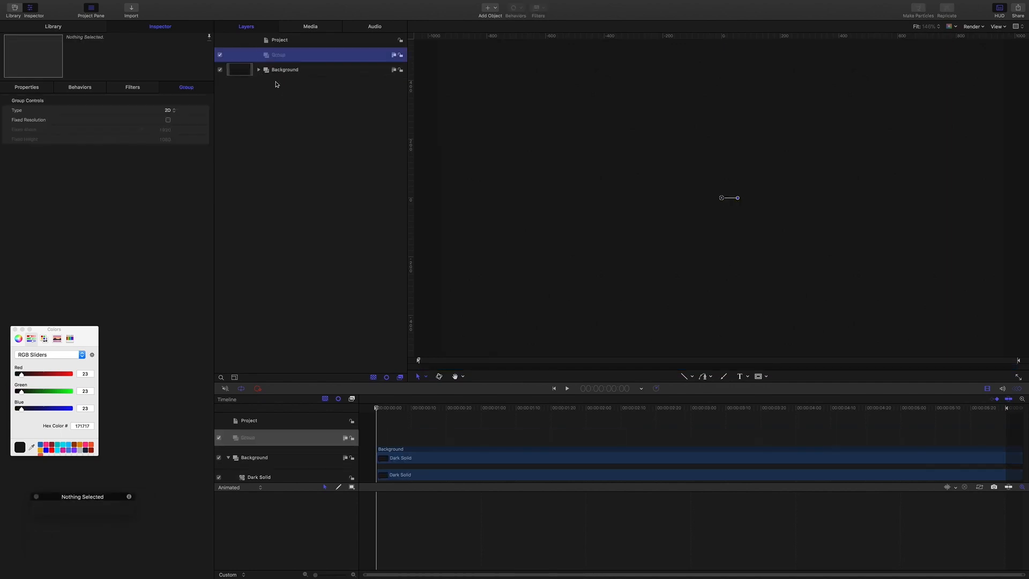
pyautogui.moveTo(294, 54); pyautogui.dragTo(240, 54)
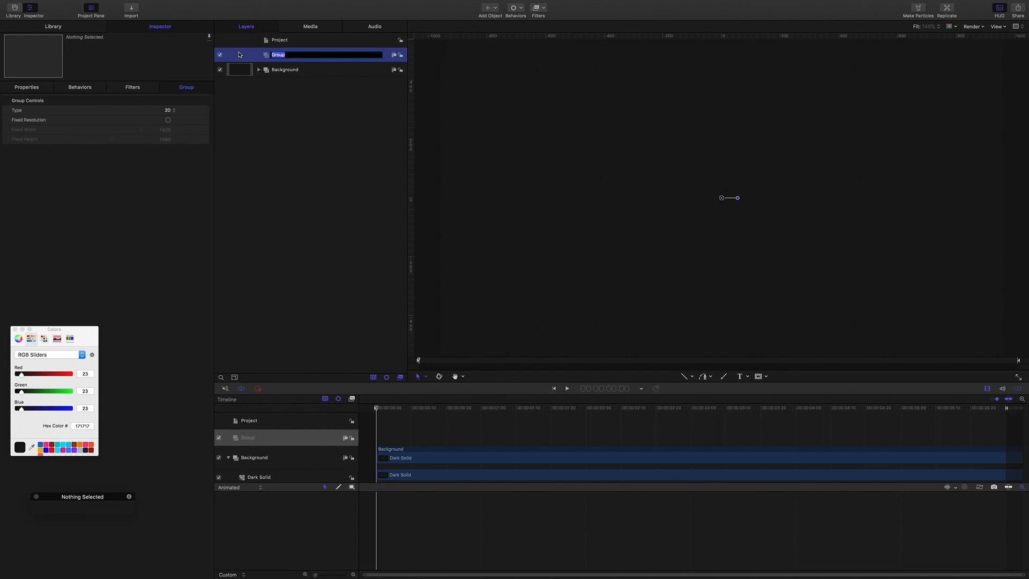
pyautogui.write('Switch Mask')
pyautogui.press('Return')
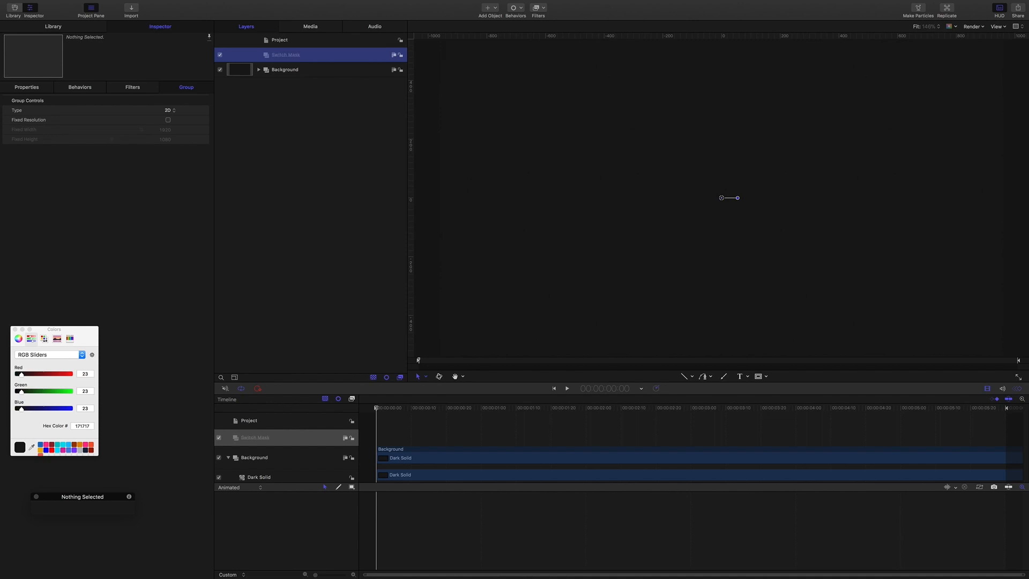
# Draw a vertical line about 360 px tall in Switch Mask and set its control points' Y values to 190 and -190
pyautogui.click(685, 377)
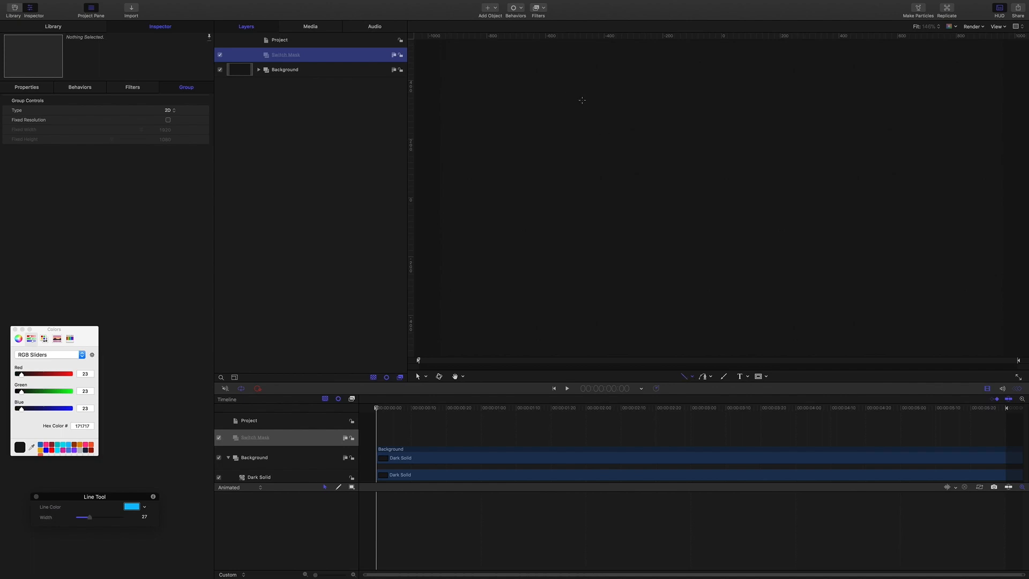
pyautogui.moveTo(582, 100); pyautogui.dragTo(581, 208)
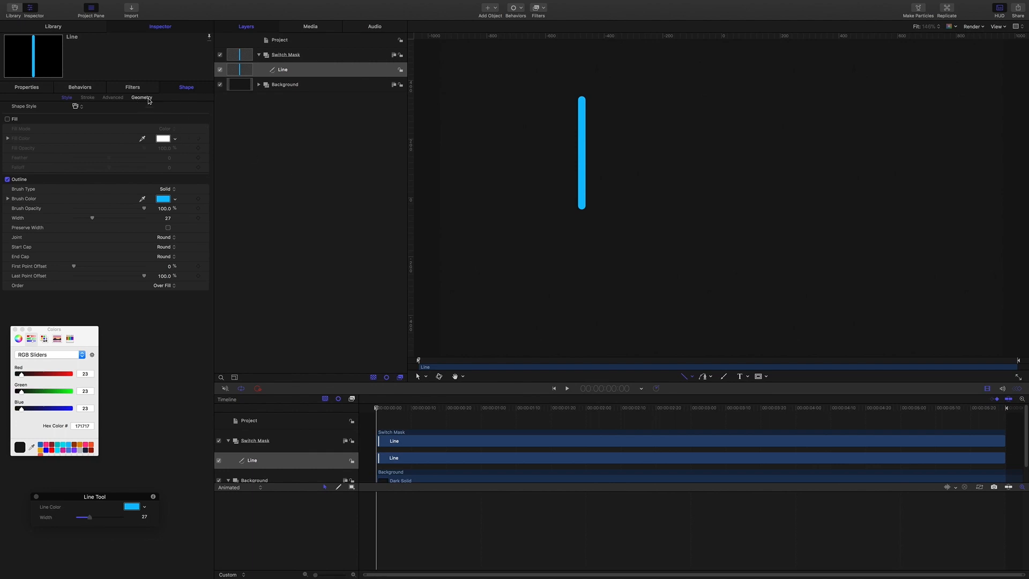
pyautogui.click(142, 98)
pyautogui.click(163, 169)
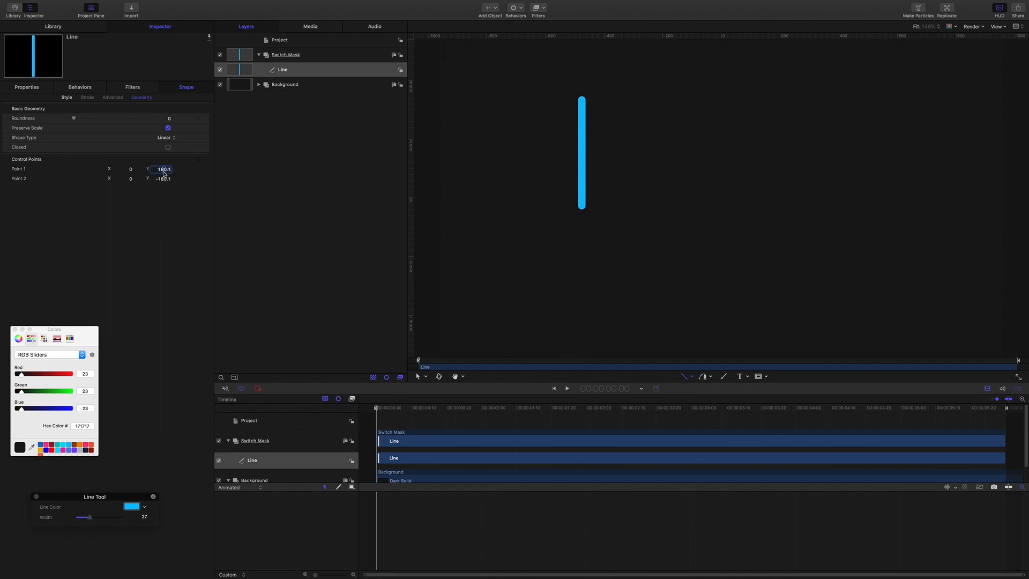
pyautogui.write('1')
pyautogui.press('Return')
pyautogui.write('-190')
pyautogui.press('Return')
# Rename the line Switcher and set its position to X -280 px, Y 130 px
pyautogui.doubleClick(287, 70)
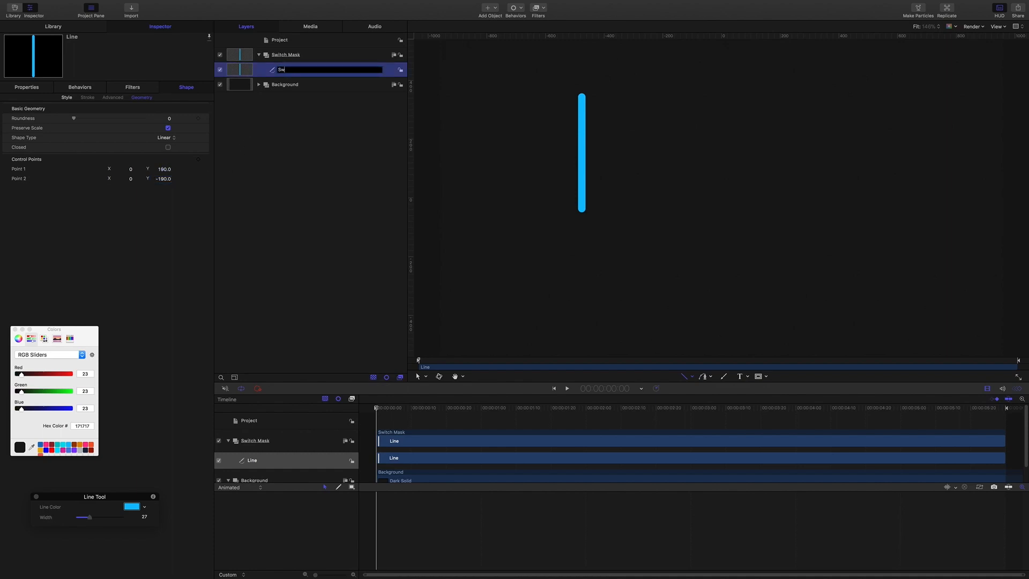
pyautogui.press('Return')
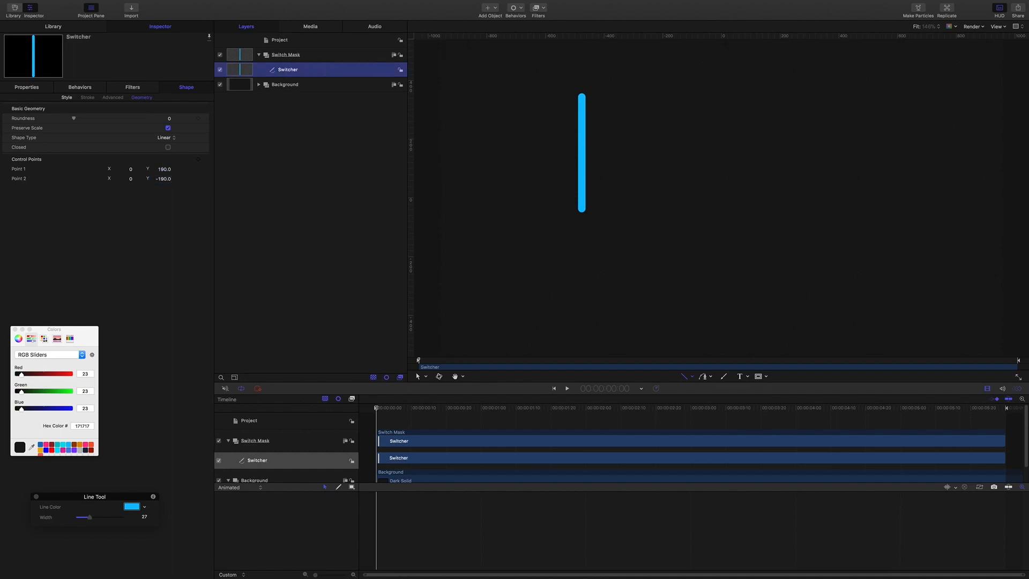
pyautogui.click(26, 87)
pyautogui.click(127, 111)
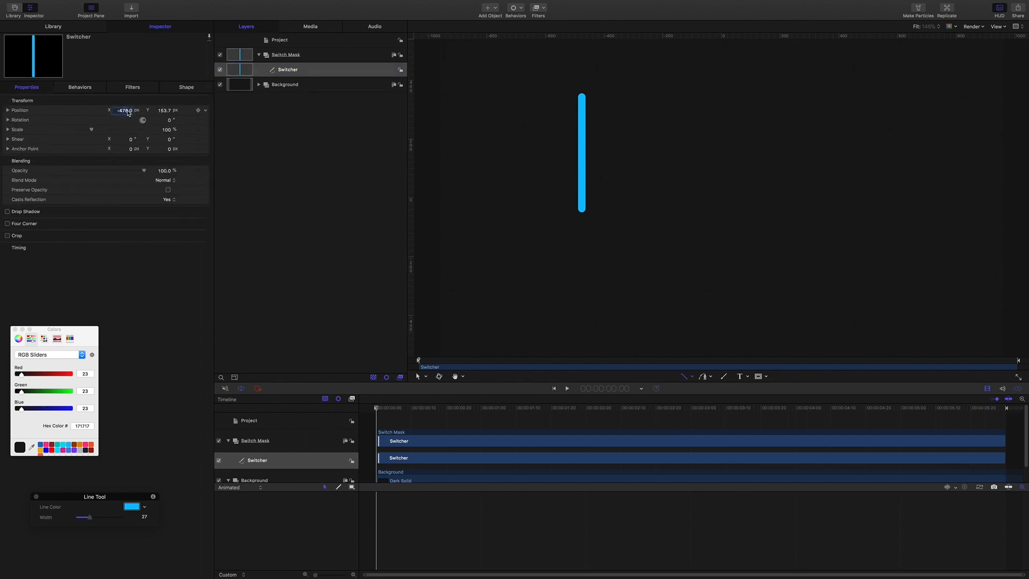
pyautogui.write('-280')
pyautogui.press('Return')
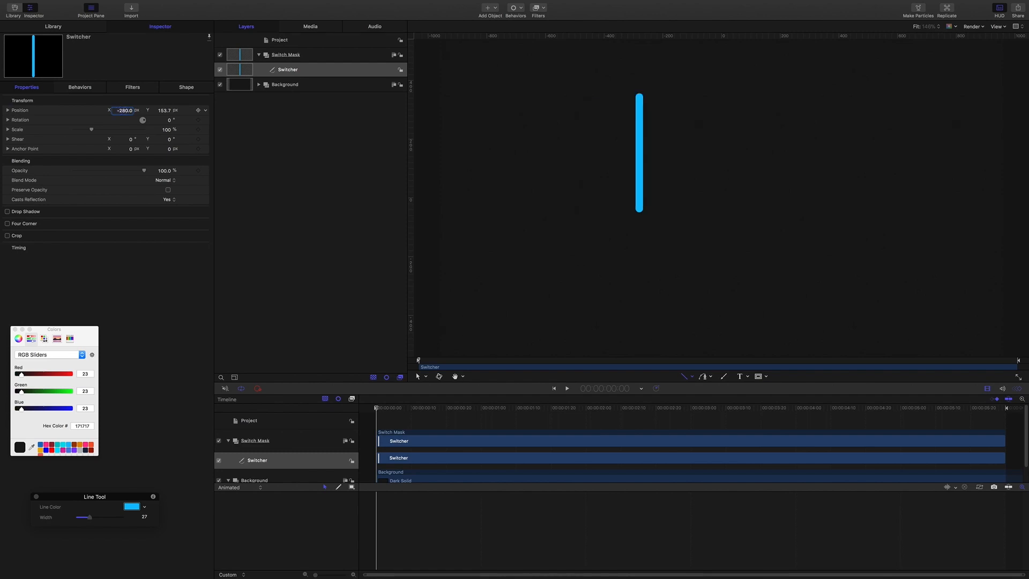
pyautogui.click(160, 111)
pyautogui.write('130')
pyautogui.press('Return')
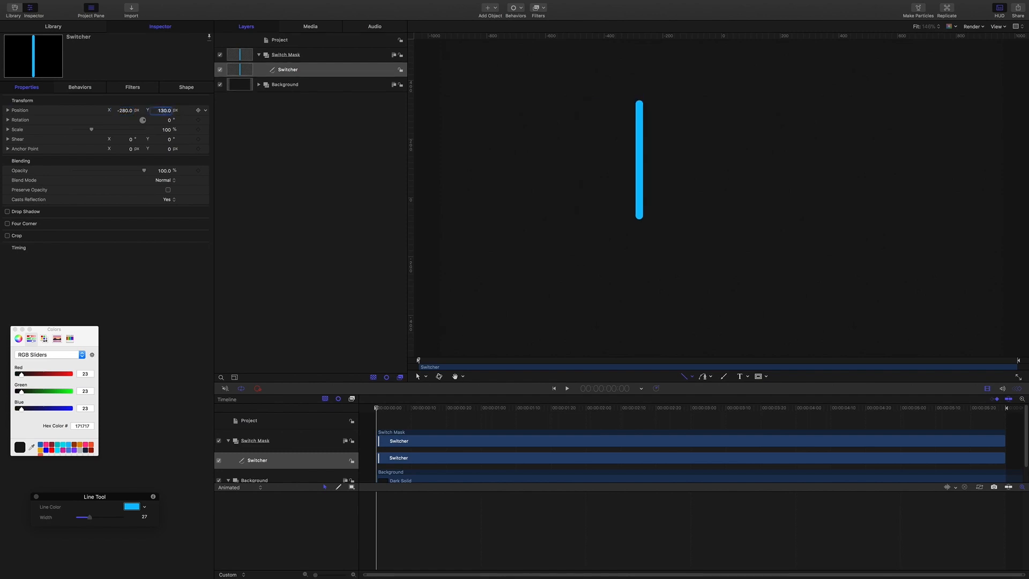
# Set the Switcher line's outline width to 15 and its start and end caps to None
pyautogui.click(188, 88)
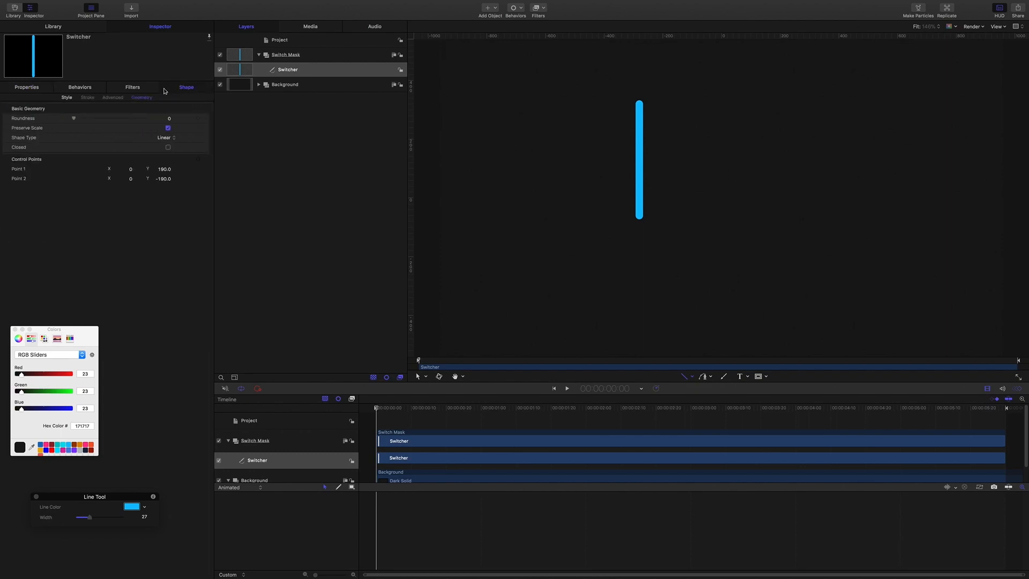
pyautogui.click(66, 97)
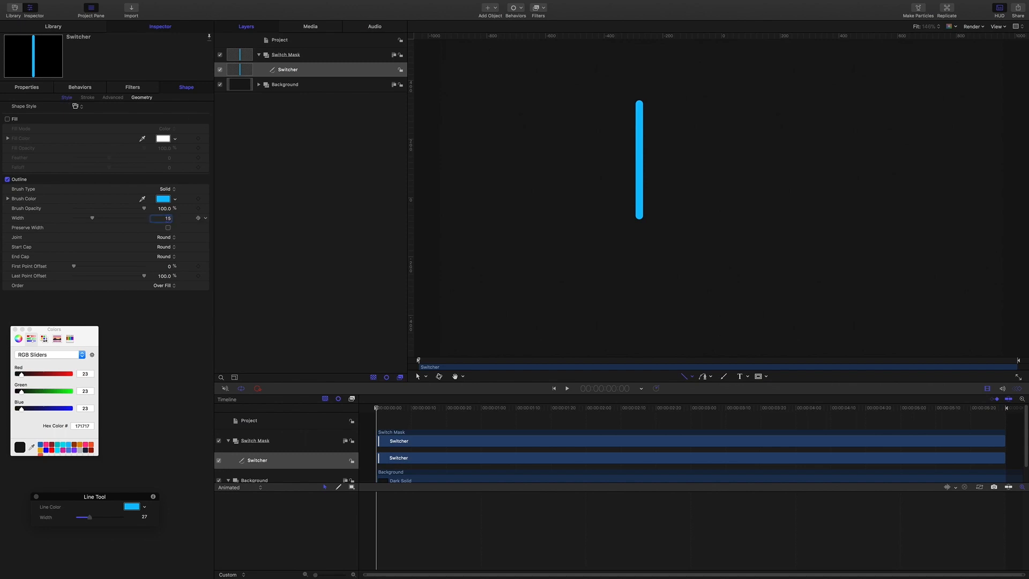
pyautogui.moveTo(93, 218); pyautogui.dragTo(84, 217)
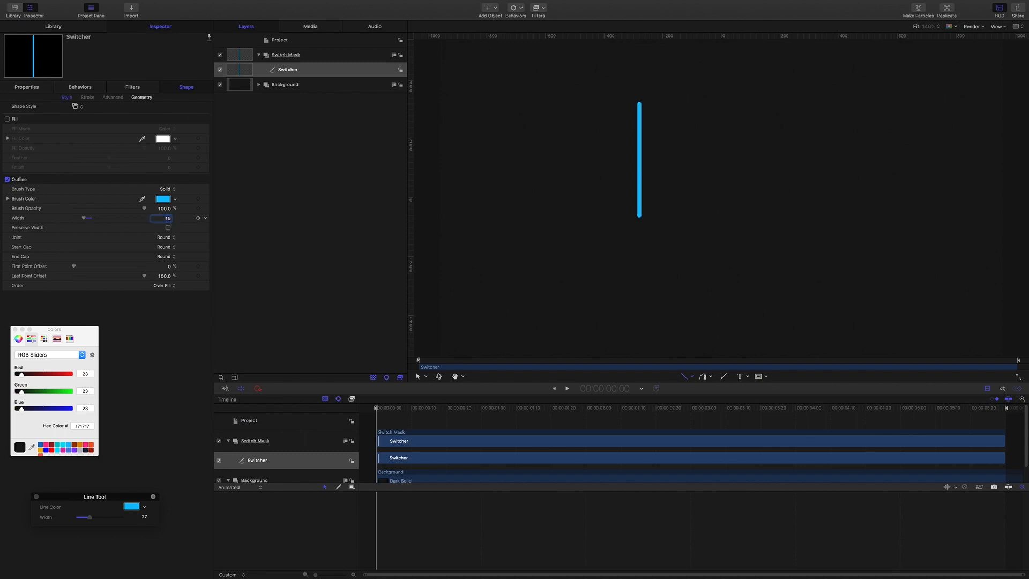
pyautogui.click(173, 247)
pyautogui.click(166, 238)
pyautogui.click(171, 255)
pyautogui.click(173, 245)
# Keyframe the Switcher's Last Point Offset at 0% on frame 0 and 100% on frame 25
pyautogui.moveTo(144, 278); pyautogui.dragTo(73, 275)
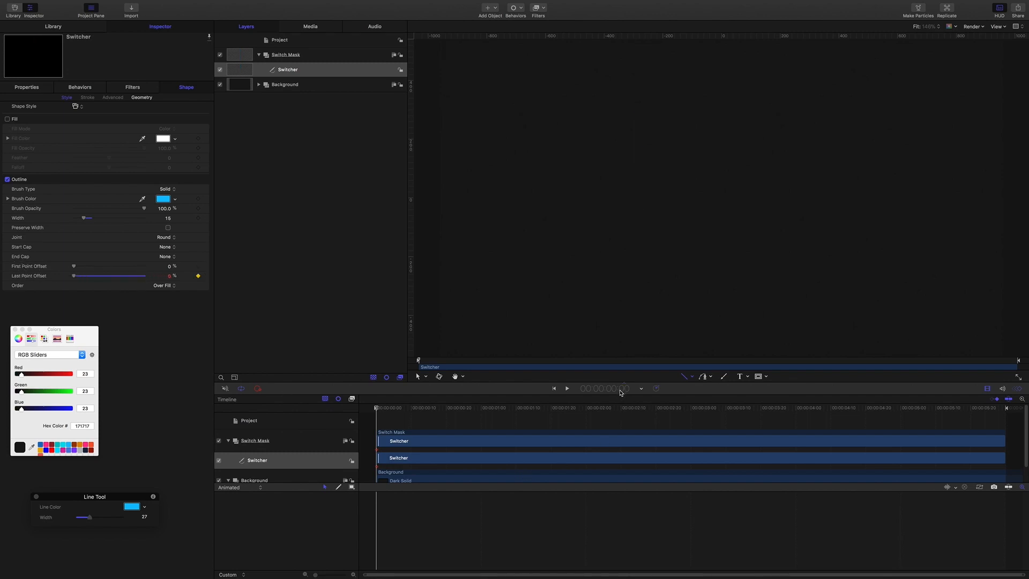
pyautogui.click(620, 389)
pyautogui.write('25')
pyautogui.press('Return')
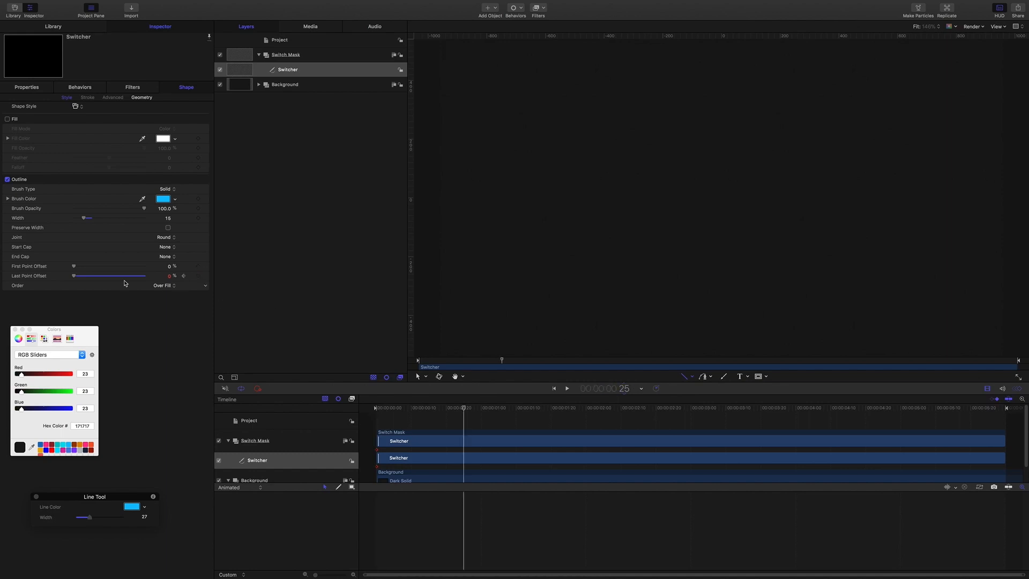
pyautogui.moveTo(76, 277); pyautogui.dragTo(144, 276)
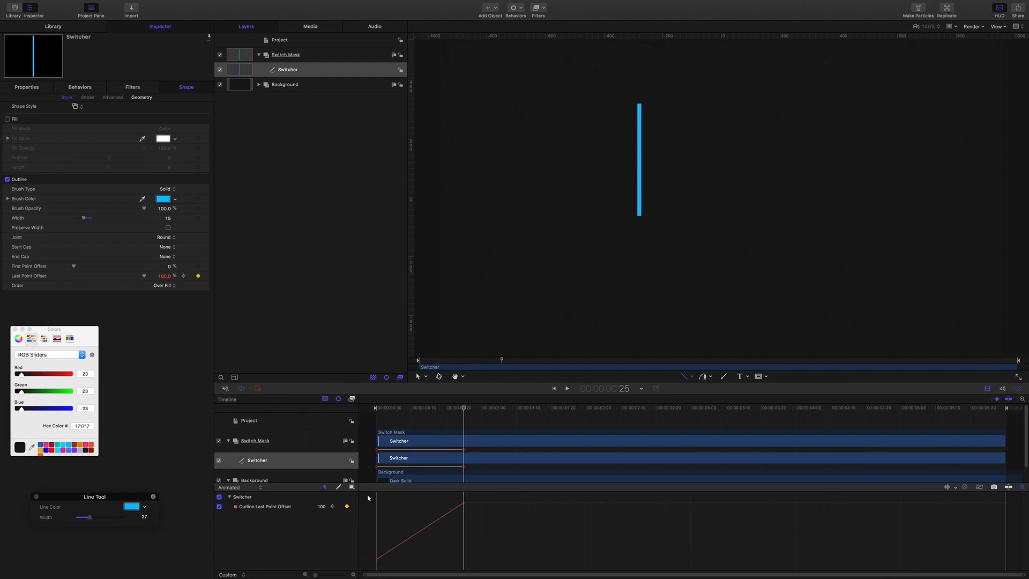
# Change both Last Point Offset keyframes to Bezier interpolation in the curve
pyautogui.moveTo(368, 497); pyautogui.dragTo(485, 568)
pyautogui.rightClick(464, 504)
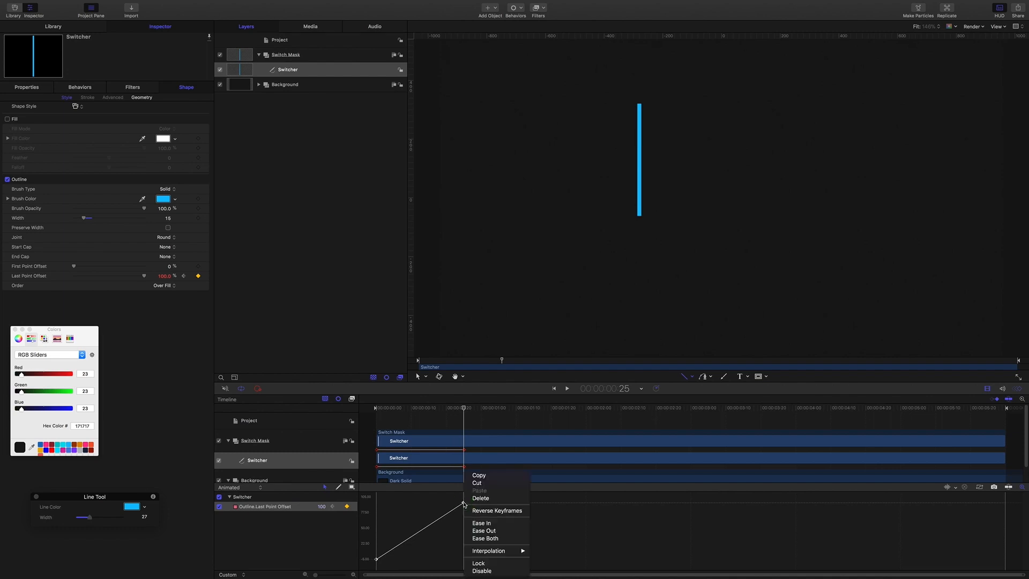
pyautogui.moveTo(501, 551)
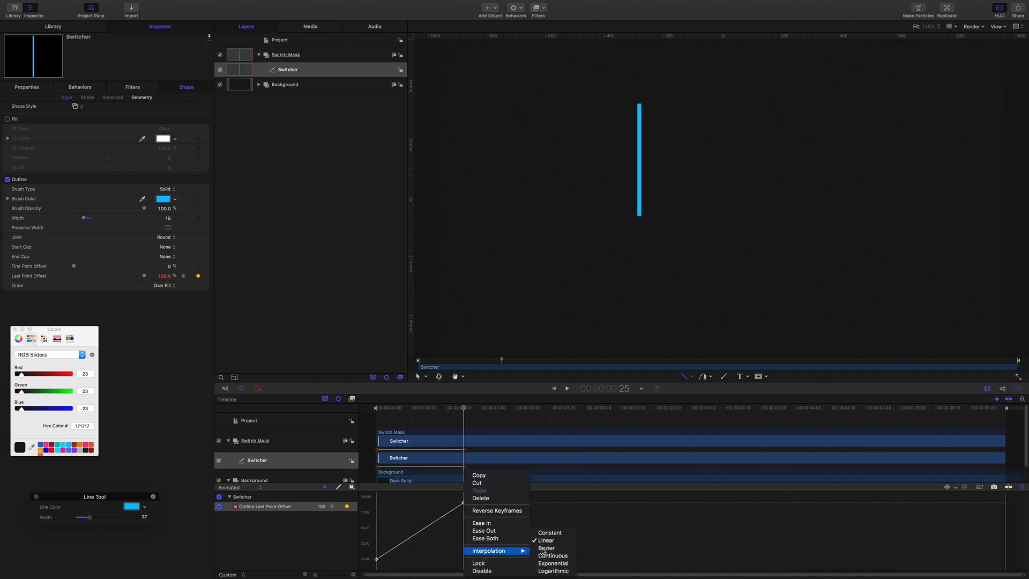
pyautogui.click(546, 547)
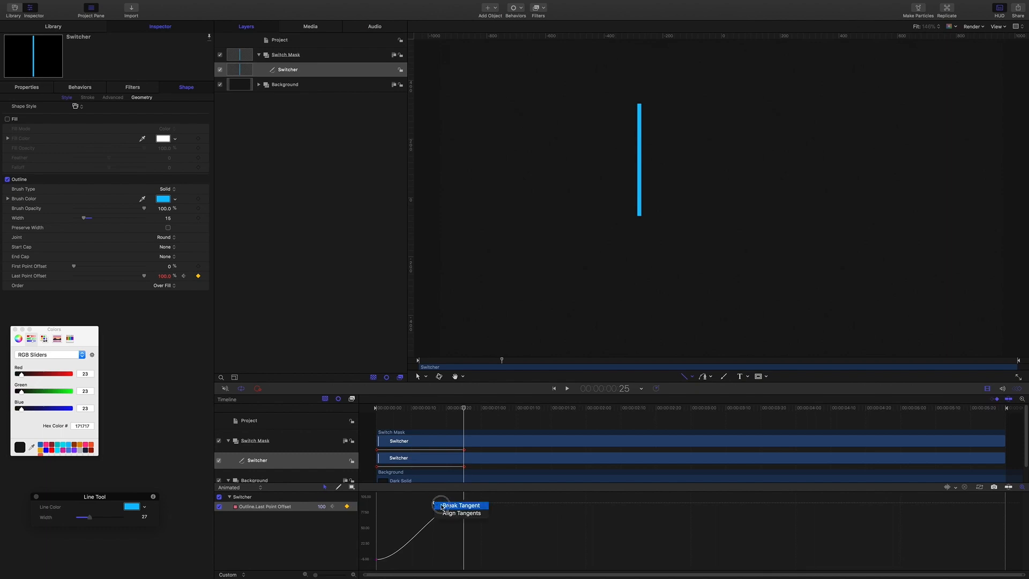
pyautogui.moveTo(386, 542); pyautogui.dragTo(374, 567)
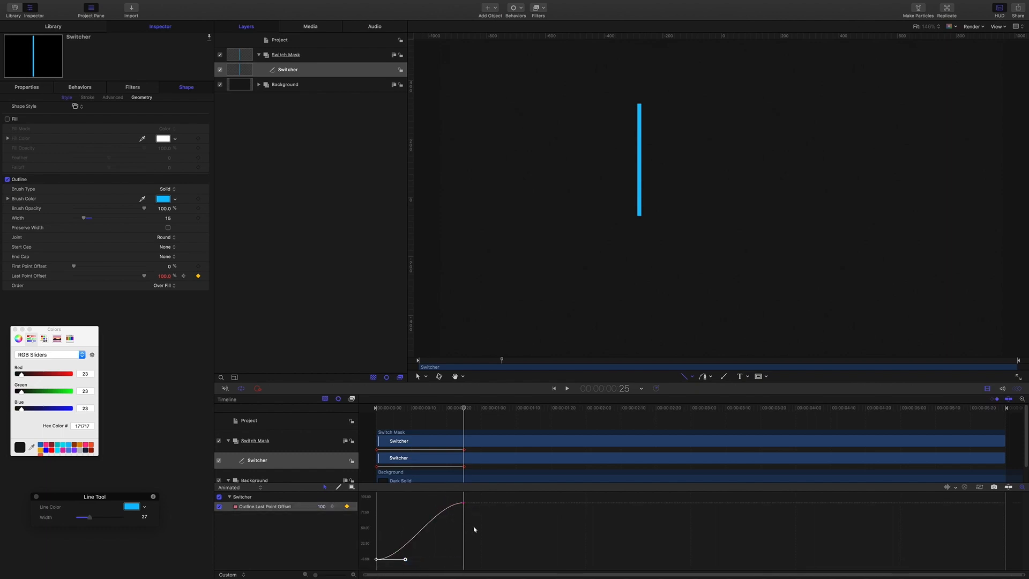
# Reshape the Last Point Offset easing by lengthening the final keyframe's Bezier handle and shortening the first keyframe's handle
pyautogui.click(463, 503)
pyautogui.moveTo(434, 503); pyautogui.dragTo(396, 503)
pyautogui.click(375, 558)
pyautogui.moveTo(405, 560); pyautogui.dragTo(396, 560)
# Play the Switcher's line-drawing animation from the start to check the easing
pyautogui.moveTo(465, 408); pyautogui.dragTo(309, 400)
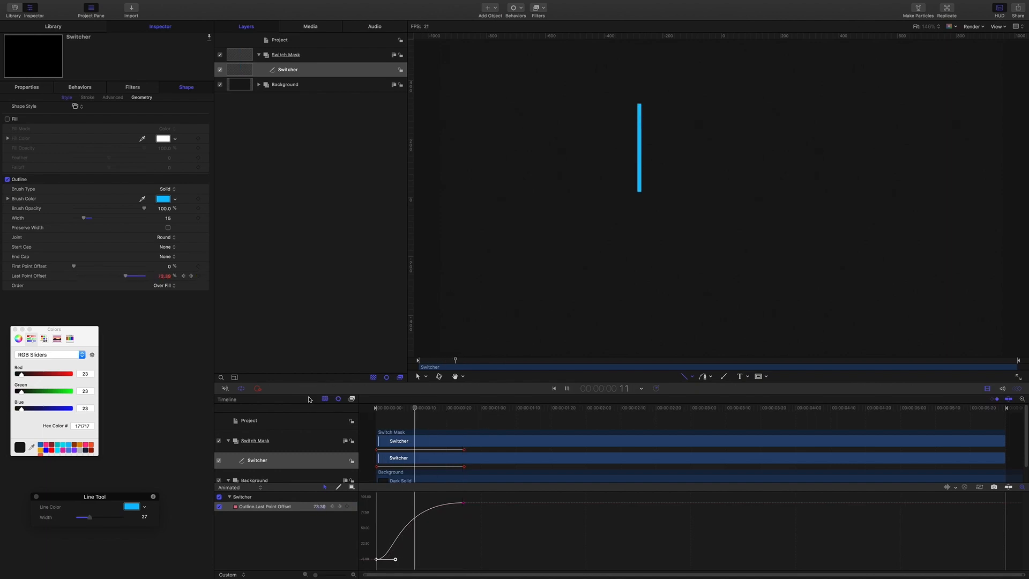
pyautogui.press('space')
pyautogui.moveTo(476, 411); pyautogui.dragTo(464, 409)
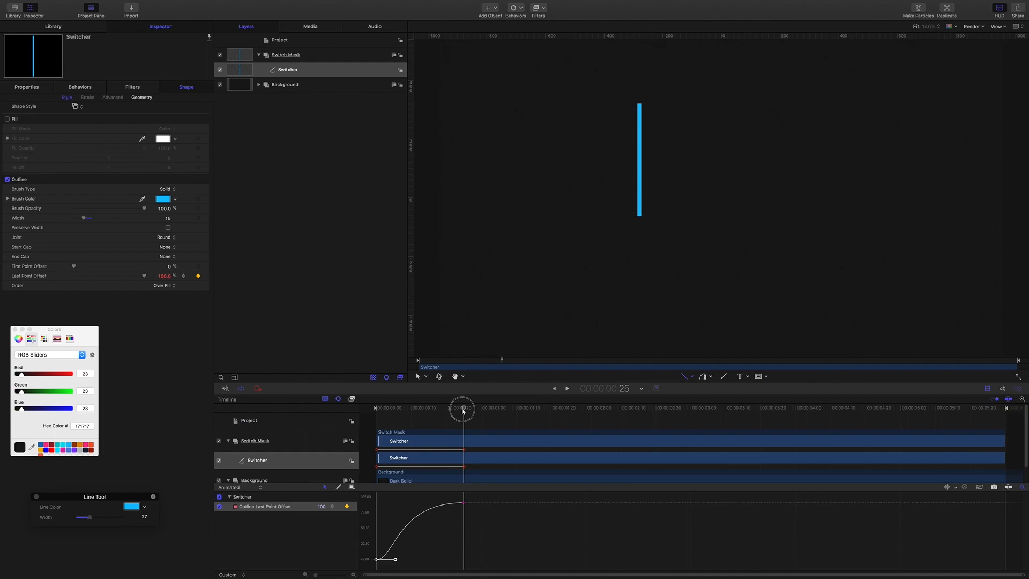
# Keyframe the Switcher's First Point Offset at 0% on frame 5 and 65% at 1:00
pyautogui.click(622, 389)
pyautogui.write('5')
pyautogui.press('Return')
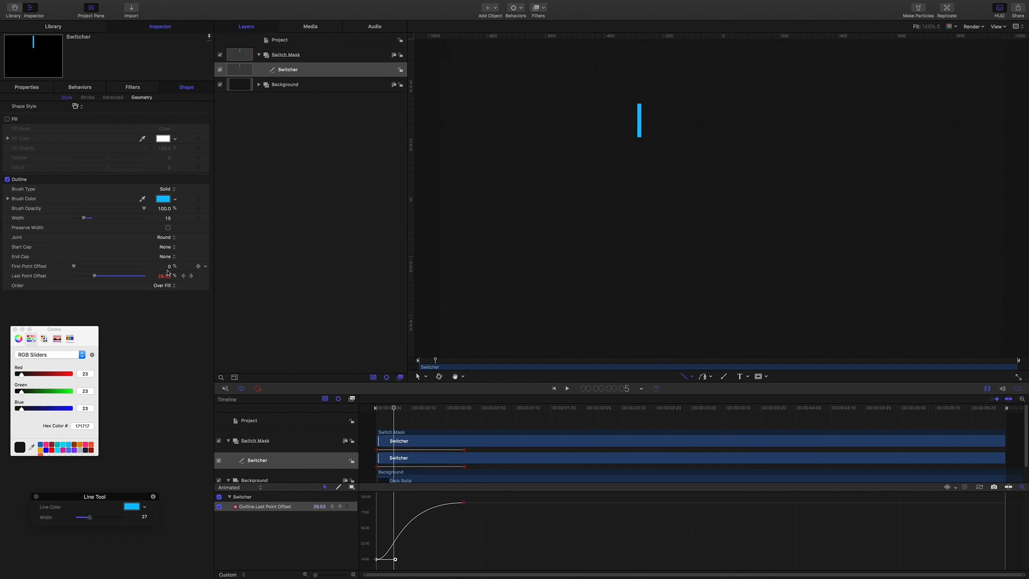
pyautogui.click(198, 266)
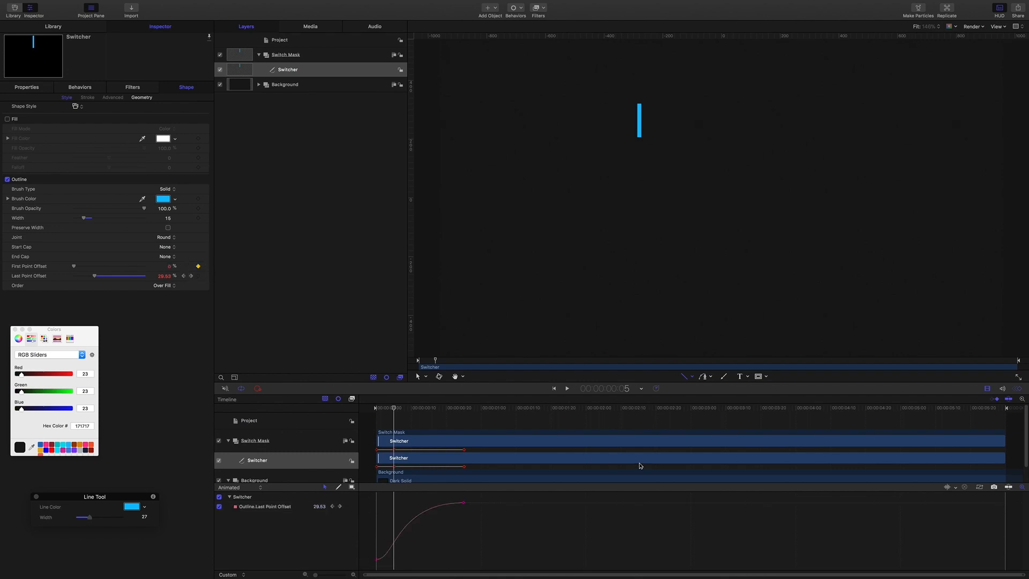
pyautogui.click(625, 389)
pyautogui.write('100')
pyautogui.press('Return')
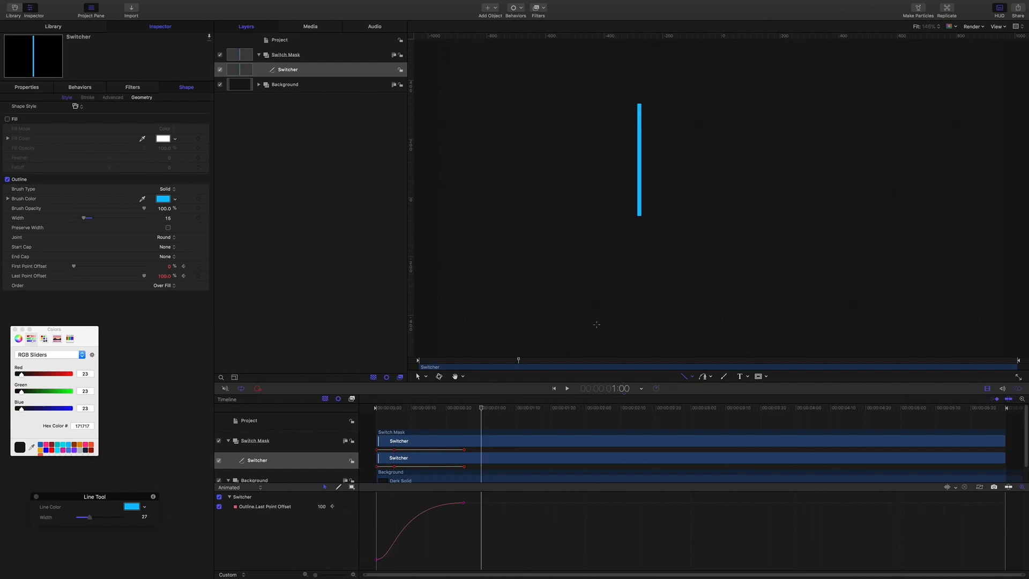
pyautogui.click(170, 267)
pyautogui.write('65')
pyautogui.press('Return')
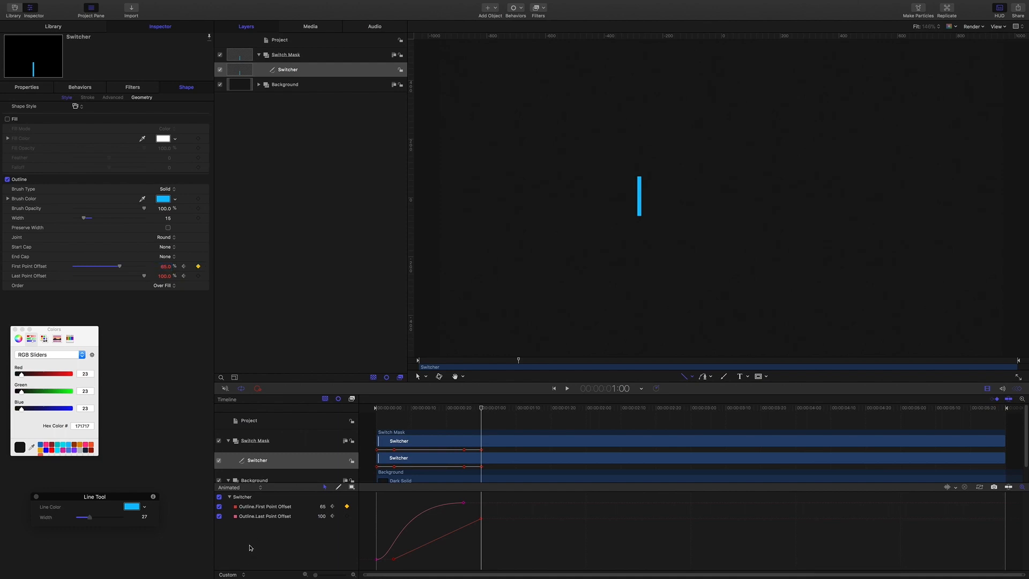
# Hide the Last Point Offset curve and change both First Point Offset keyframes to Bezier interpolation
pyautogui.click(219, 517)
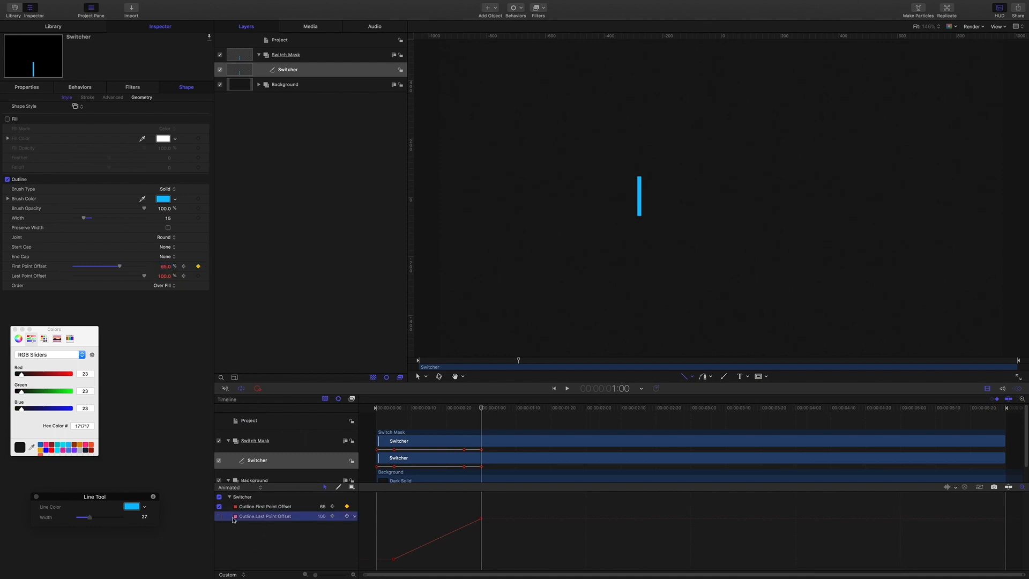
pyautogui.moveTo(386, 500); pyautogui.dragTo(495, 561)
pyautogui.rightClick(480, 518)
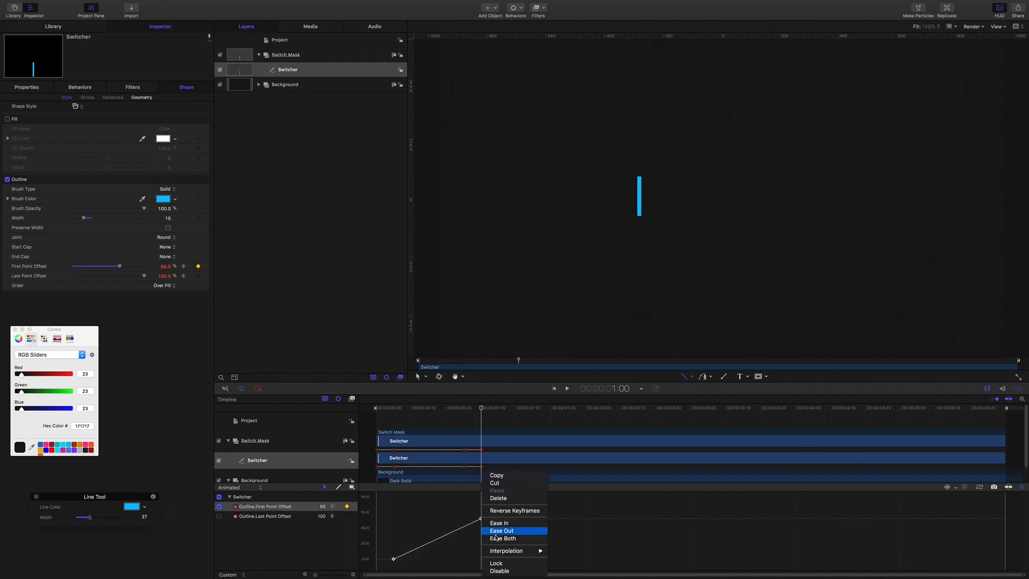
pyautogui.moveTo(517, 551)
pyautogui.click(562, 549)
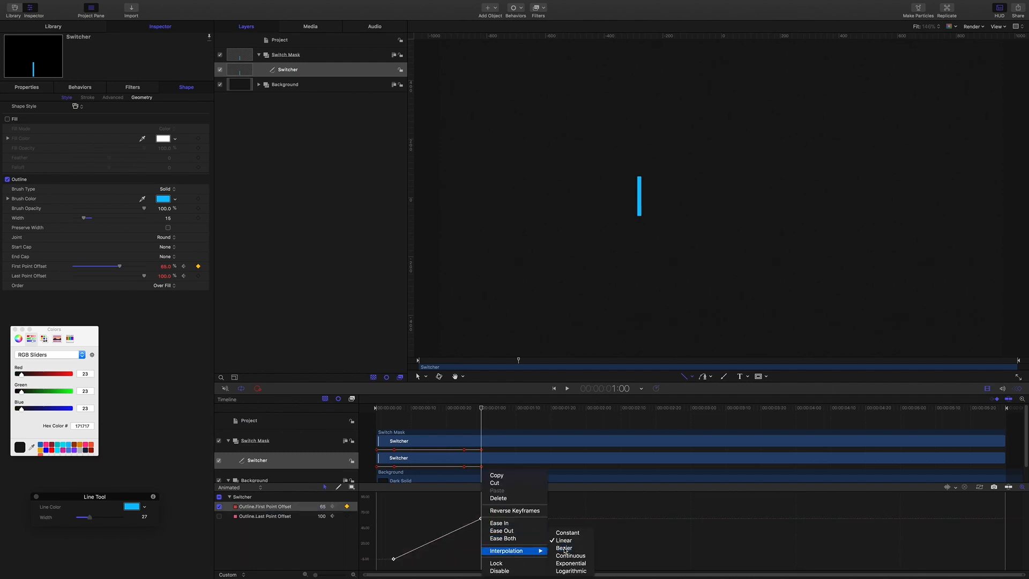
# Break the First Point Offset tangents, flatten the first keyframe's short handle and extend the final keyframe's handle horizontally for a long ease-out
pyautogui.rightClick(452, 532)
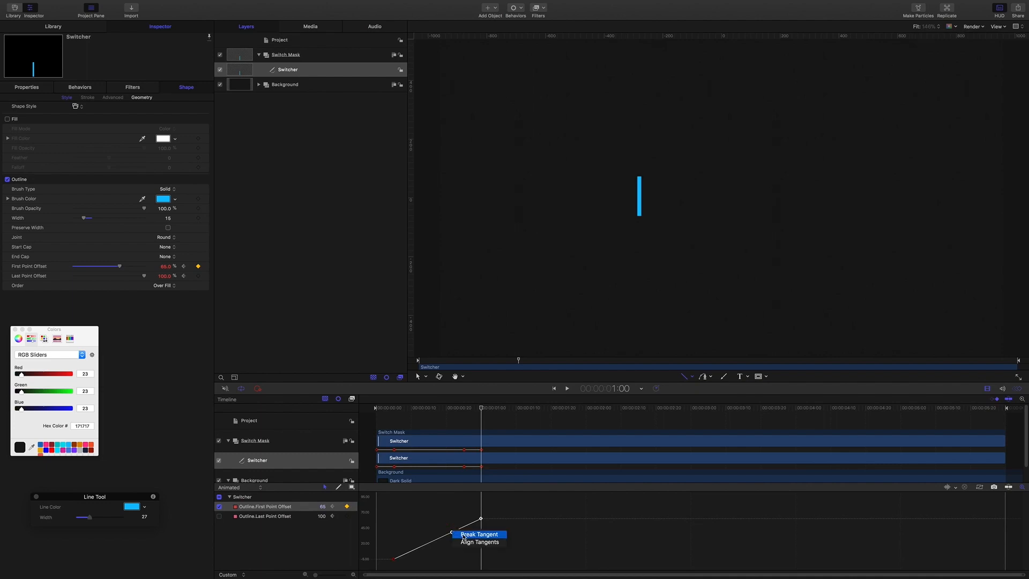
pyautogui.click(472, 535)
pyautogui.moveTo(410, 538); pyautogui.dragTo(386, 568)
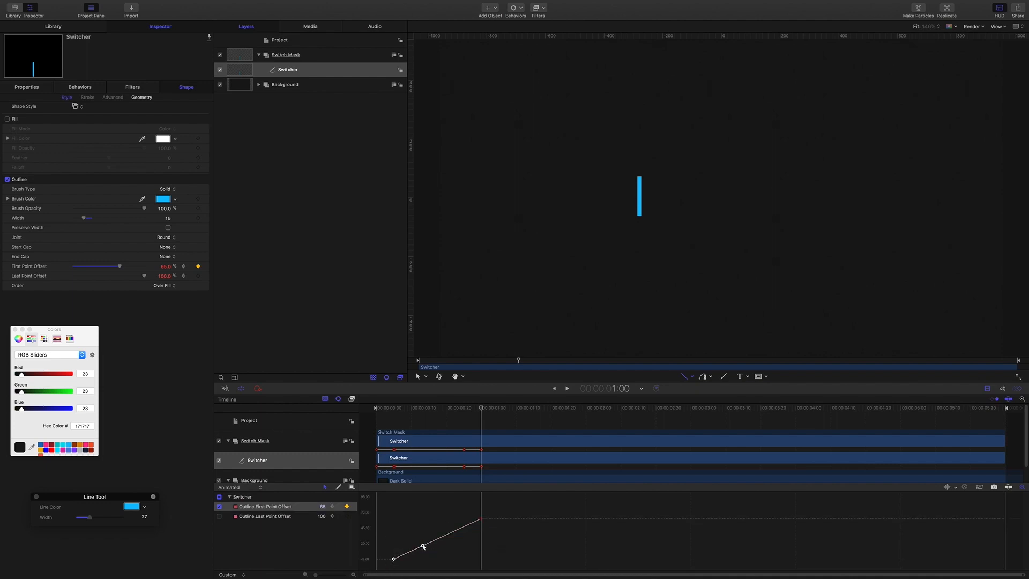
pyautogui.moveTo(423, 546)
pyautogui.mouseDown()
pyautogui.moveTo(402, 556)
pyautogui.moveTo(411, 559)
pyautogui.mouseUp()
pyautogui.moveTo(496, 535); pyautogui.dragTo(447, 484)
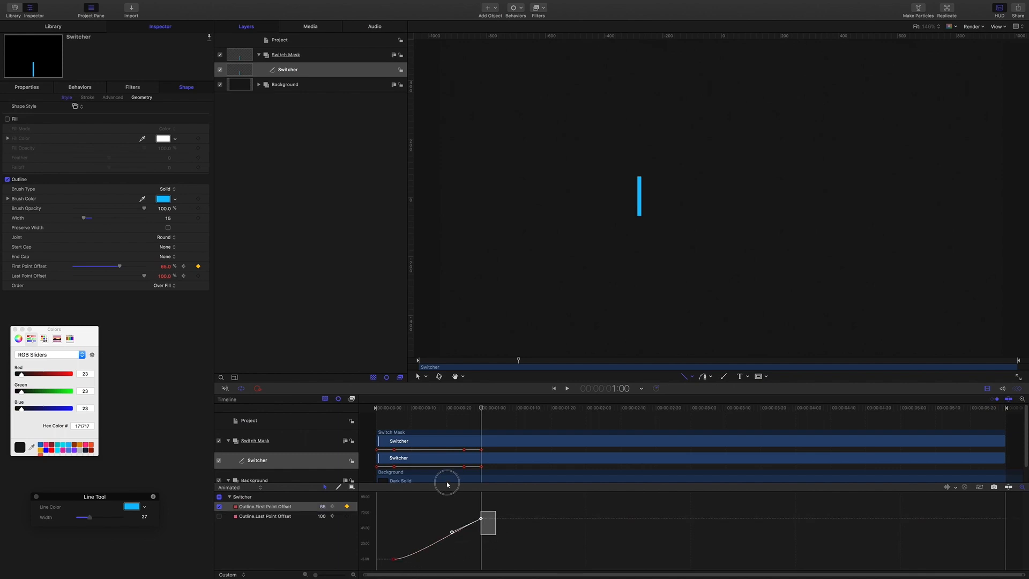
pyautogui.moveTo(452, 532); pyautogui.dragTo(410, 518)
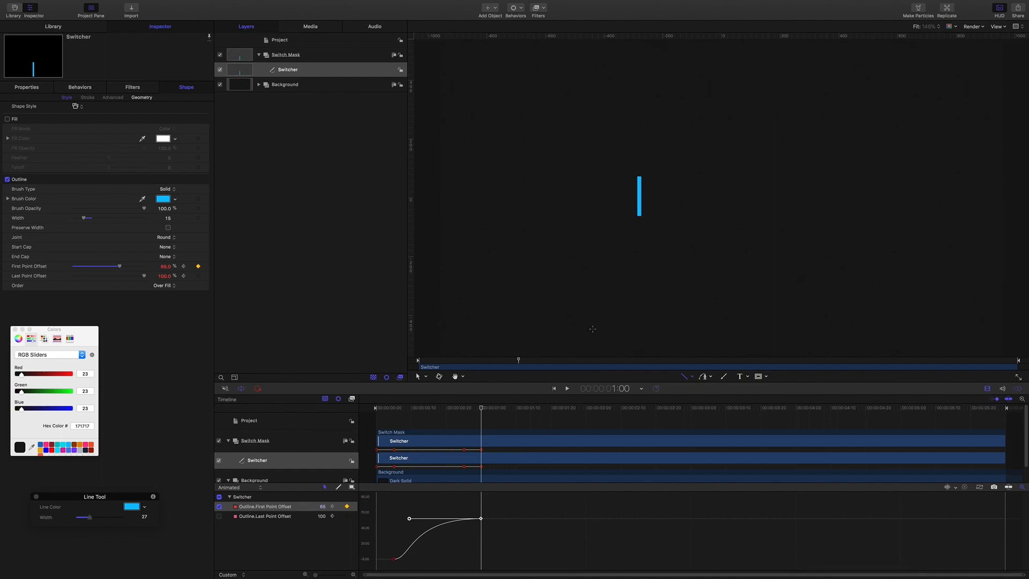
# Scrub and play the Switcher's combined offset animation from the start, returning the playhead to 1:00
pyautogui.moveTo(482, 410); pyautogui.dragTo(446, 413)
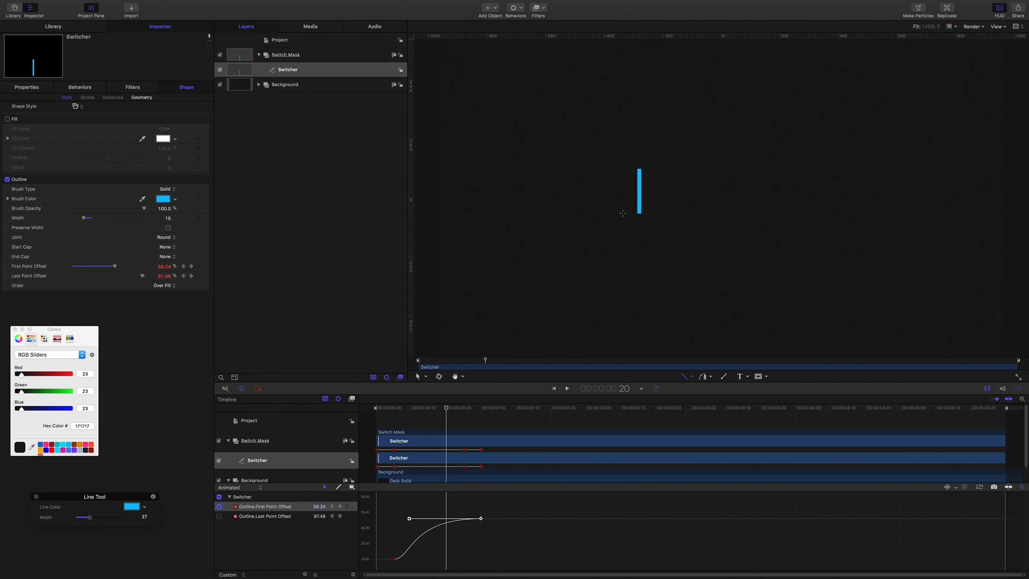
pyautogui.moveTo(445, 406); pyautogui.dragTo(374, 402)
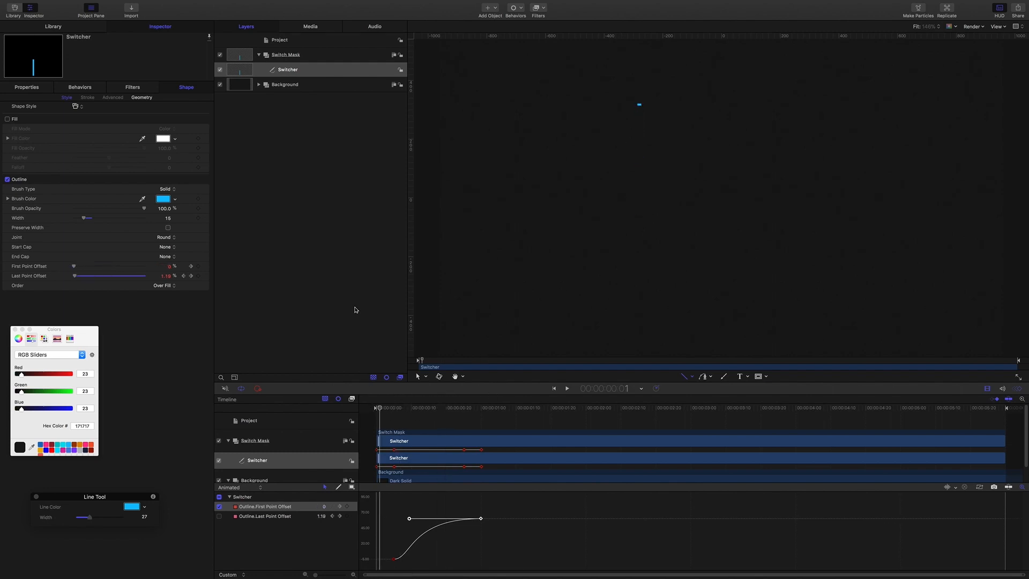
pyautogui.press('space')
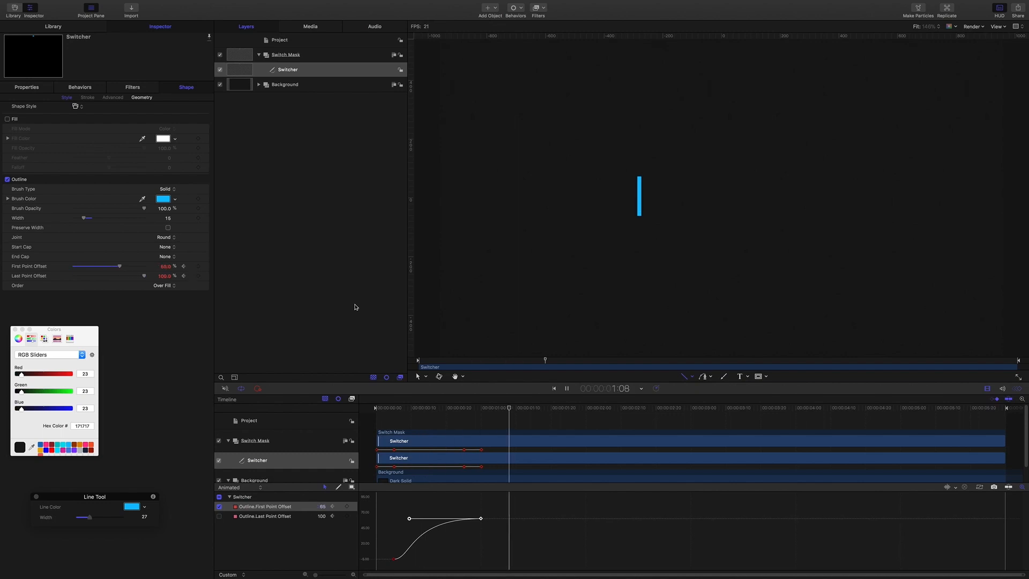
pyautogui.press('space')
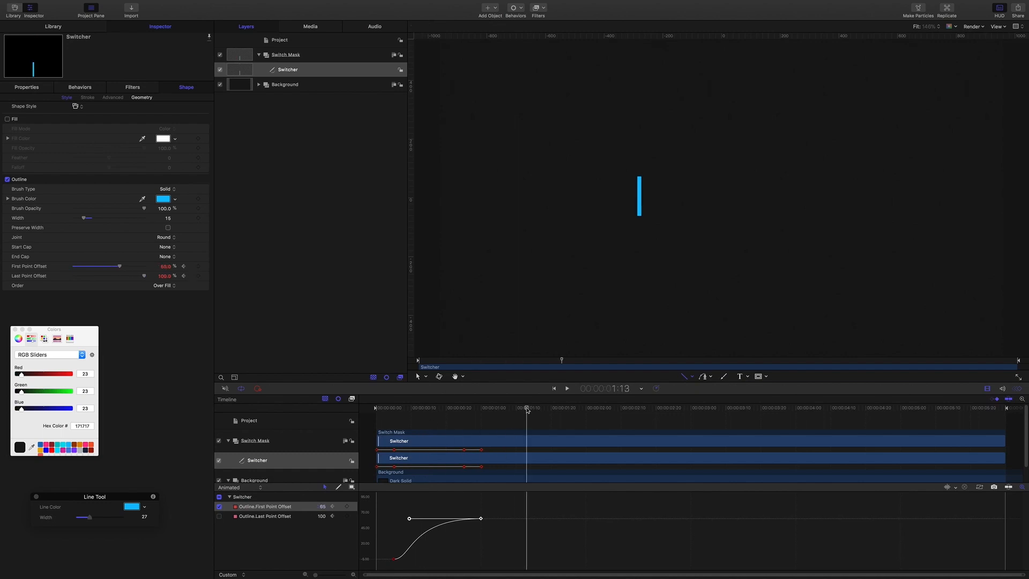
pyautogui.moveTo(526, 409); pyautogui.dragTo(482, 410)
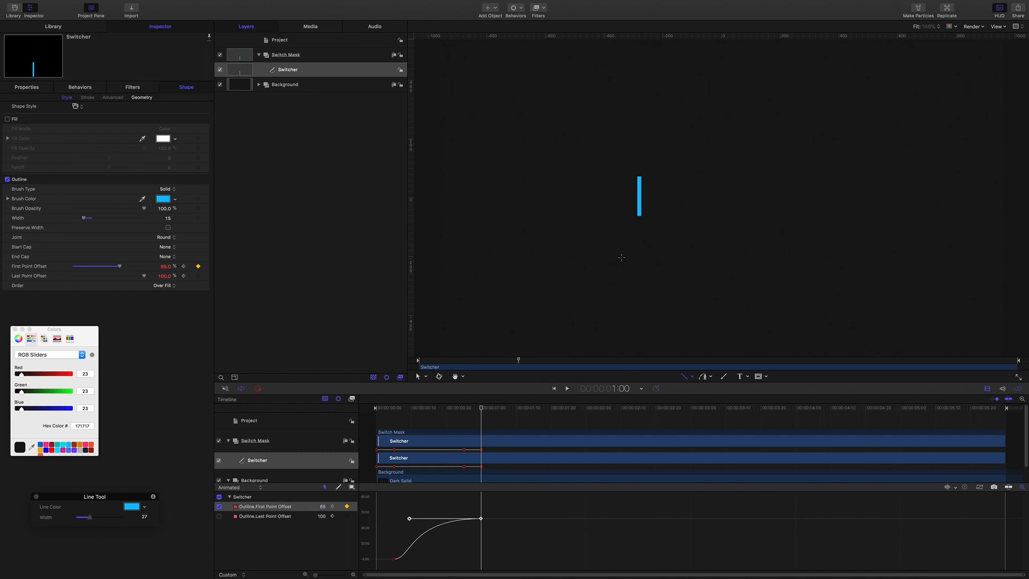
# Replicate the Switcher line, move the Replicator below the original in the Switch Mask group, and re-enable the original Switcher
pyautogui.click(293, 58)
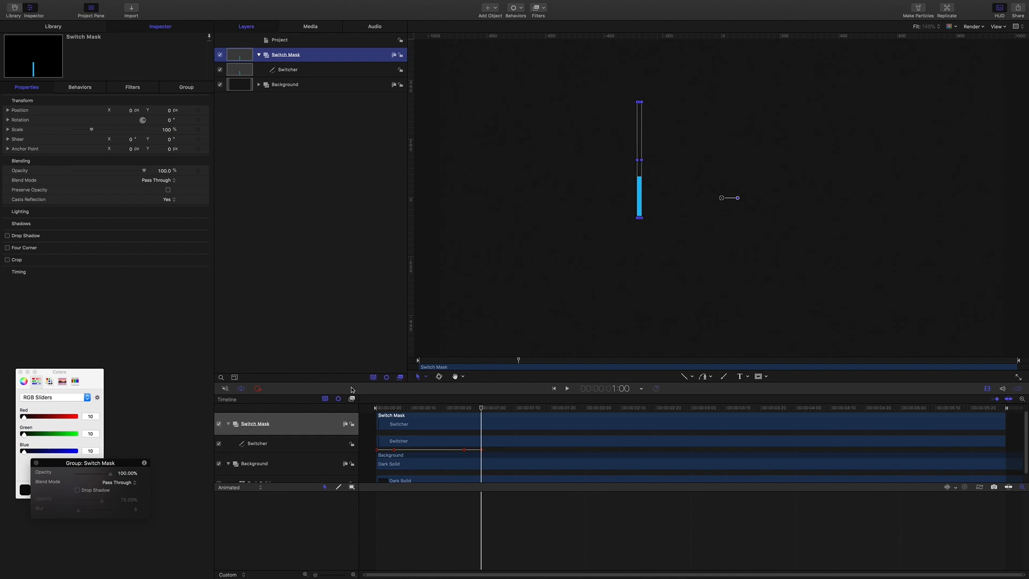
pyautogui.click(287, 70)
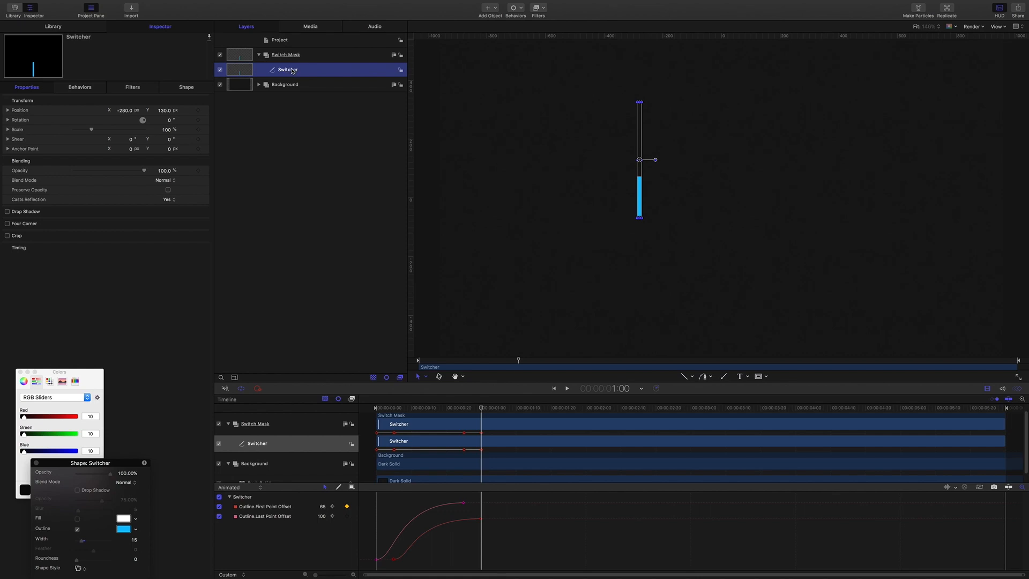
pyautogui.press('l')
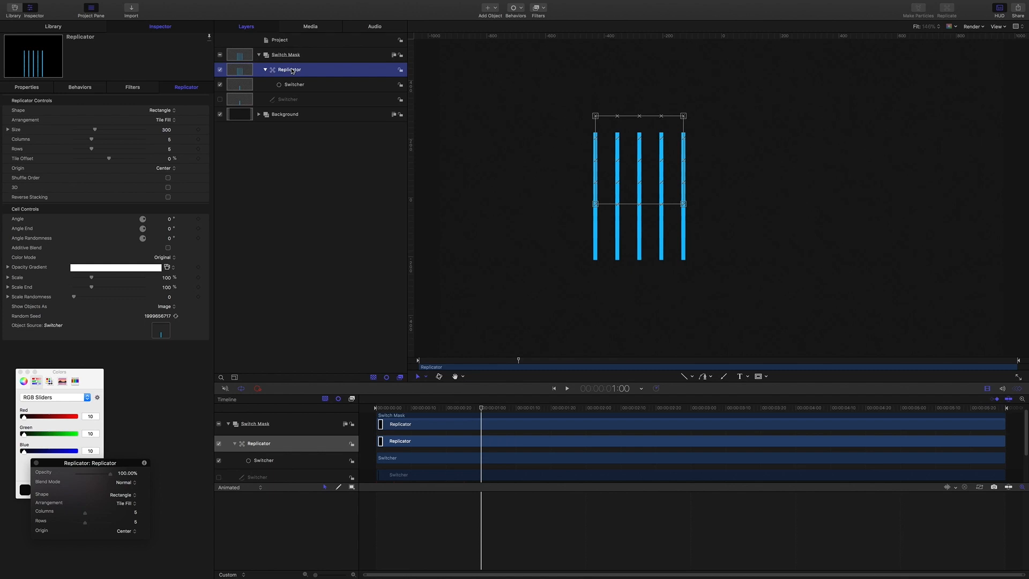
pyautogui.press('super+[')
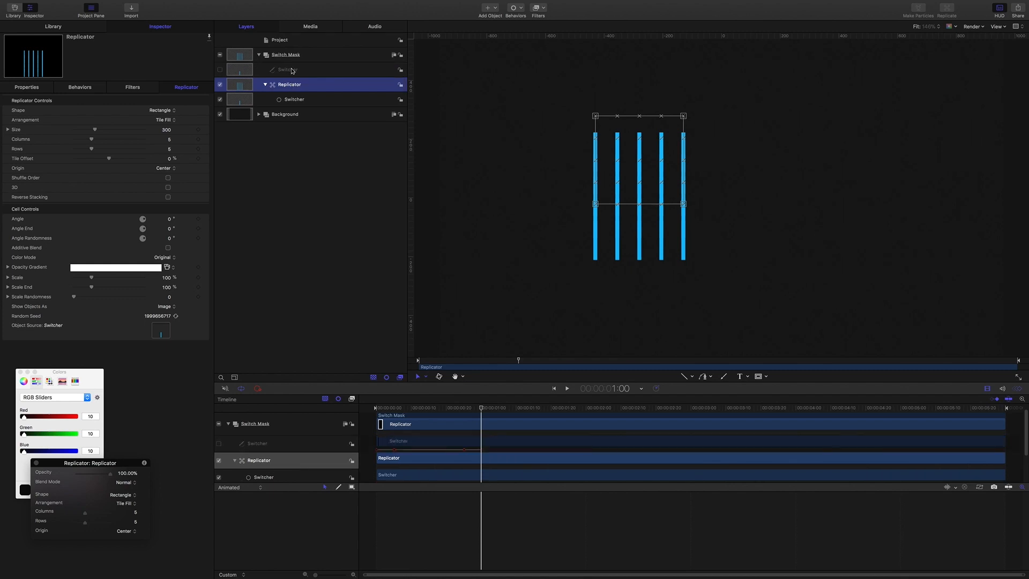
pyautogui.click(292, 70)
pyautogui.click(219, 70)
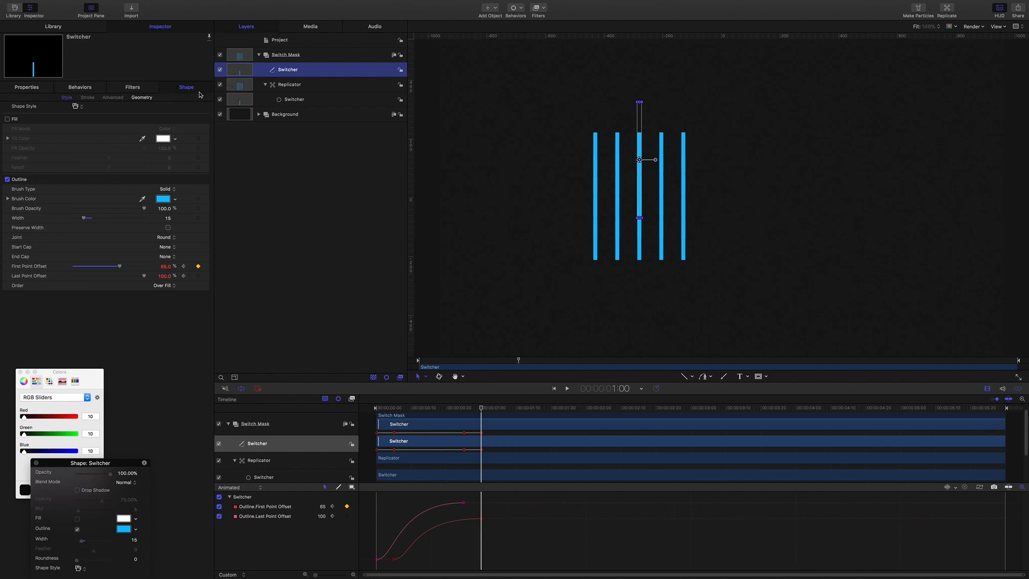
# Set the Replicator's shape to Line
pyautogui.click(286, 87)
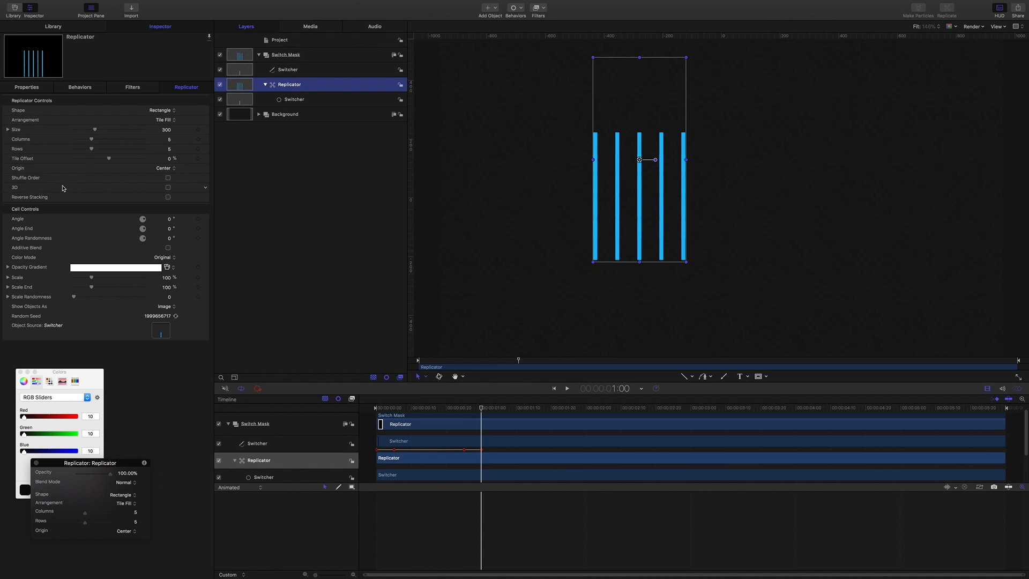
pyautogui.click(171, 110)
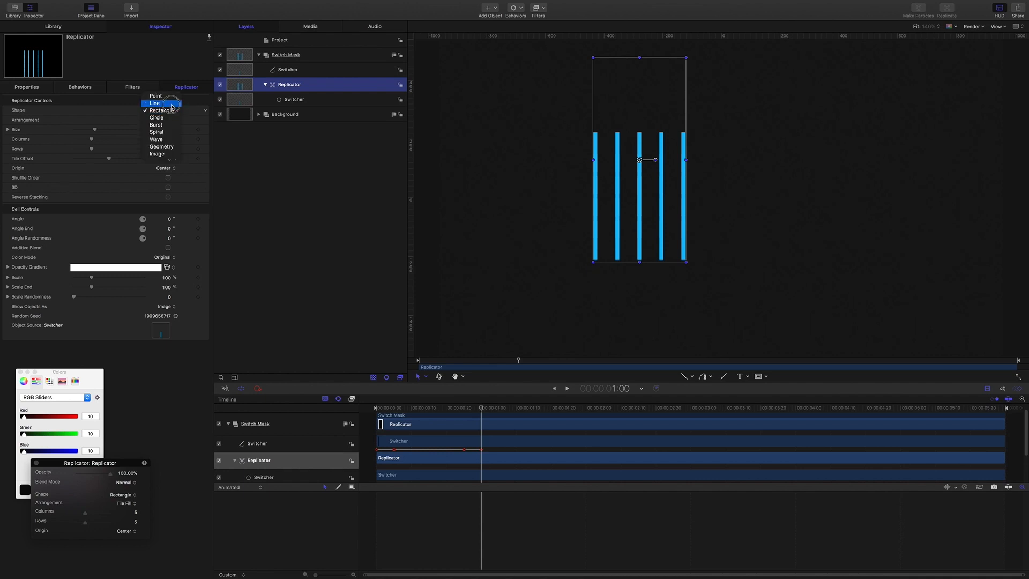
pyautogui.click(170, 103)
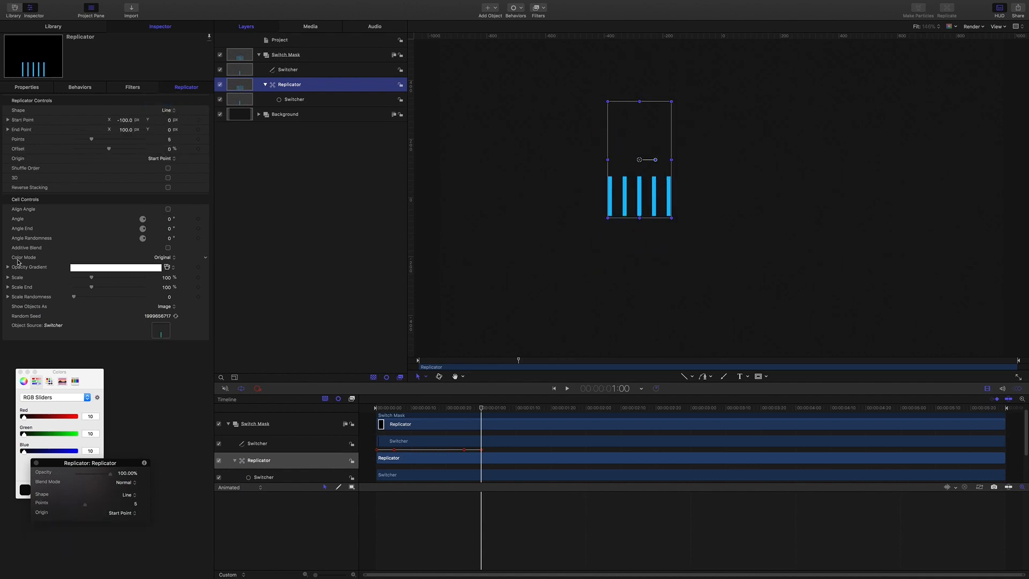
# Set the Replicator's Color Mode to Over Pattern, remove the gradient's blue end tag and make the remaining tag near-black at RGB 0.01
pyautogui.click(174, 257)
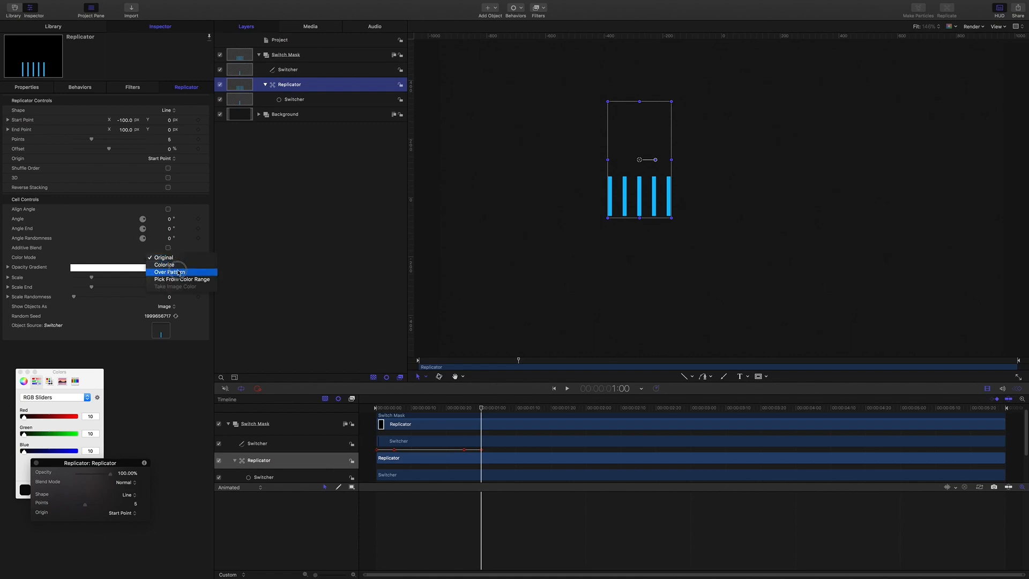
pyautogui.click(178, 272)
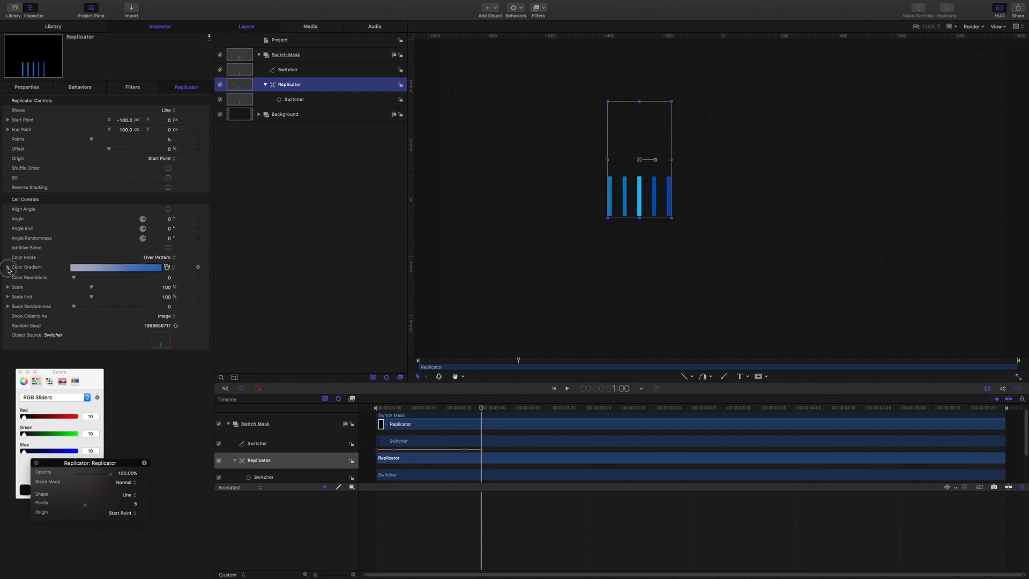
pyautogui.click(8, 267)
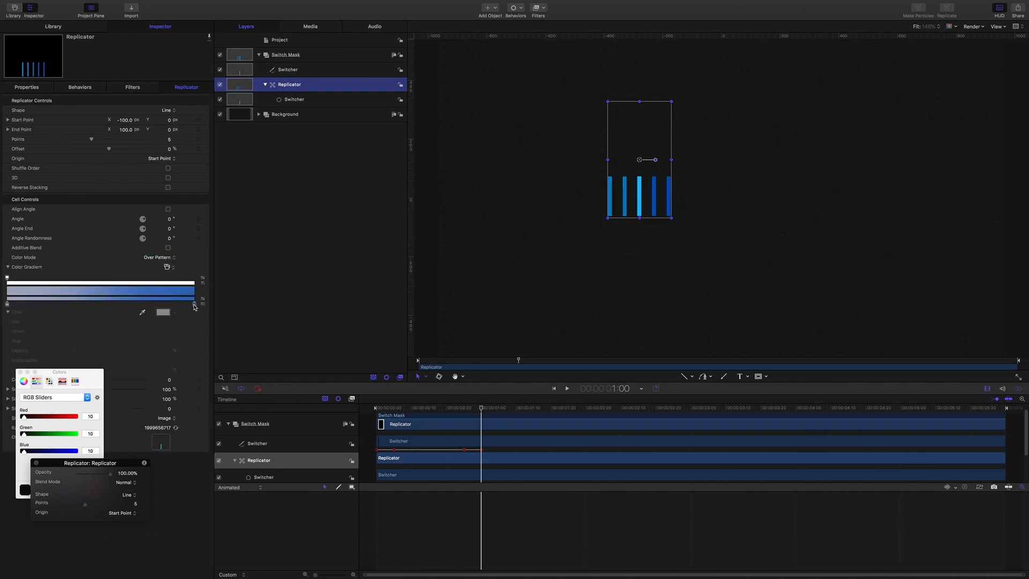
pyautogui.moveTo(195, 306); pyautogui.dragTo(302, 316)
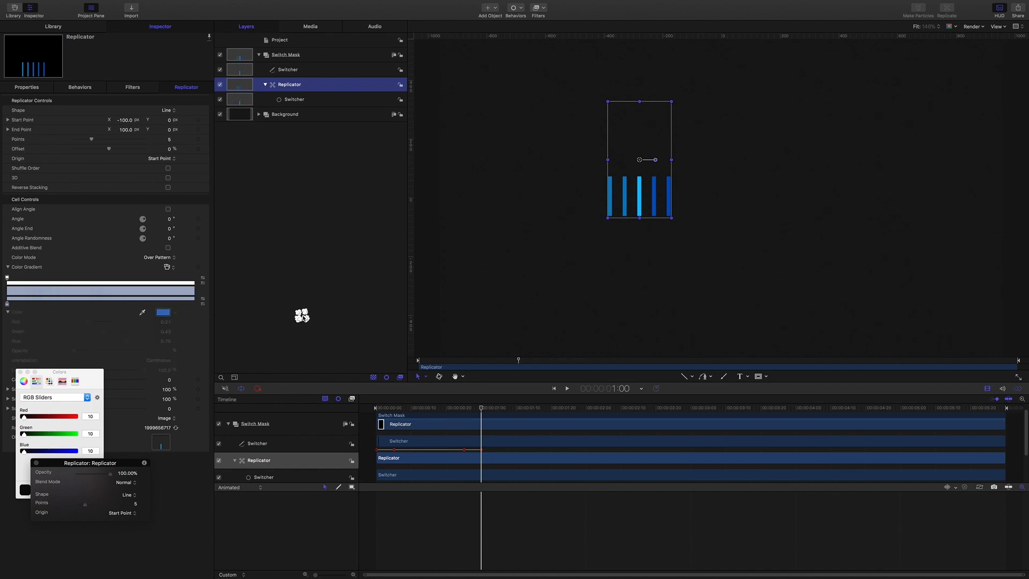
pyautogui.click(8, 305)
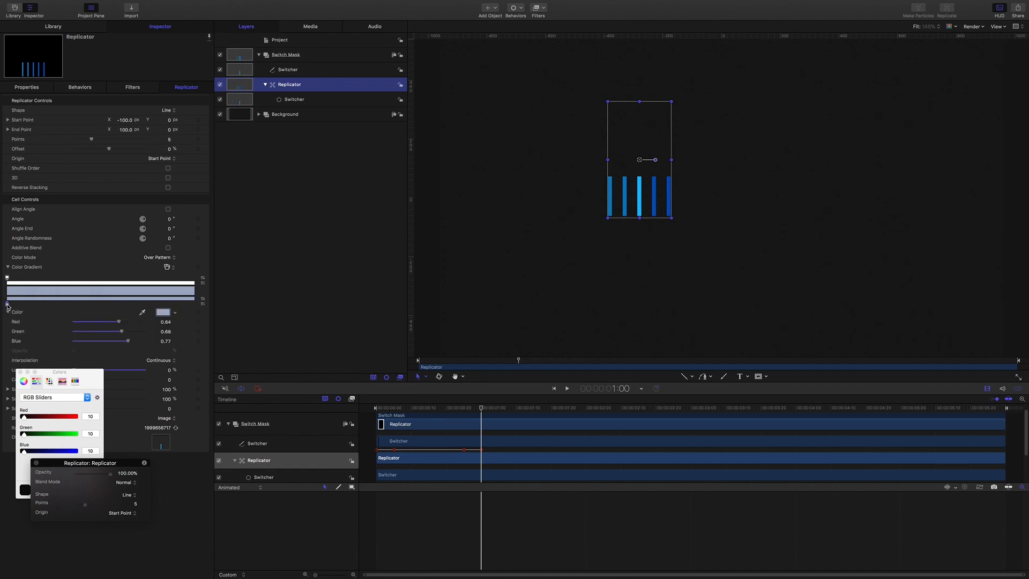
pyautogui.click(175, 312)
pyautogui.moveTo(228, 375); pyautogui.dragTo(237, 402)
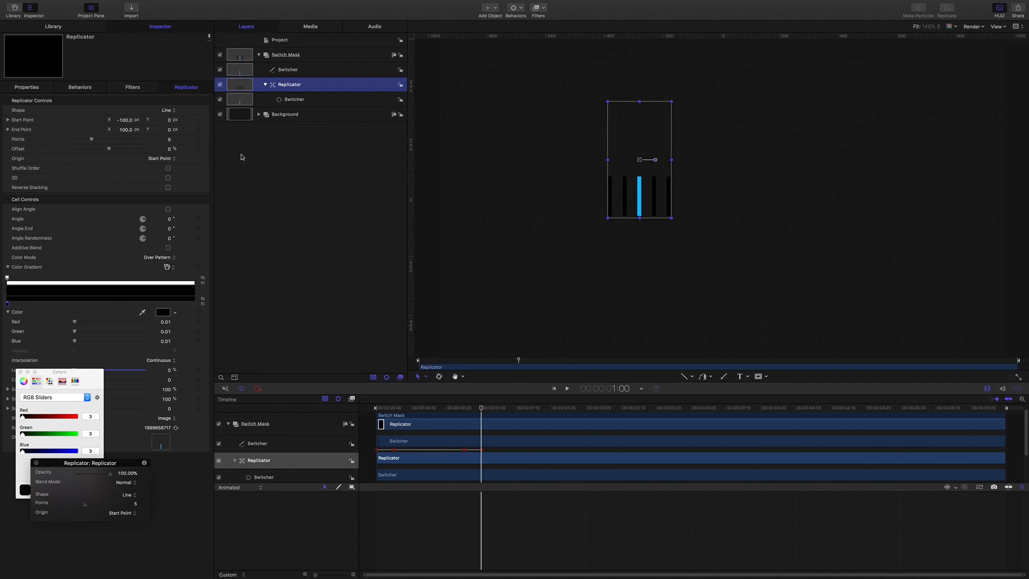
# Move the Replicator to X -177 px and reposition its line's end point to about X -65, Y -55 px as a diagonal shadow
pyautogui.click(26, 87)
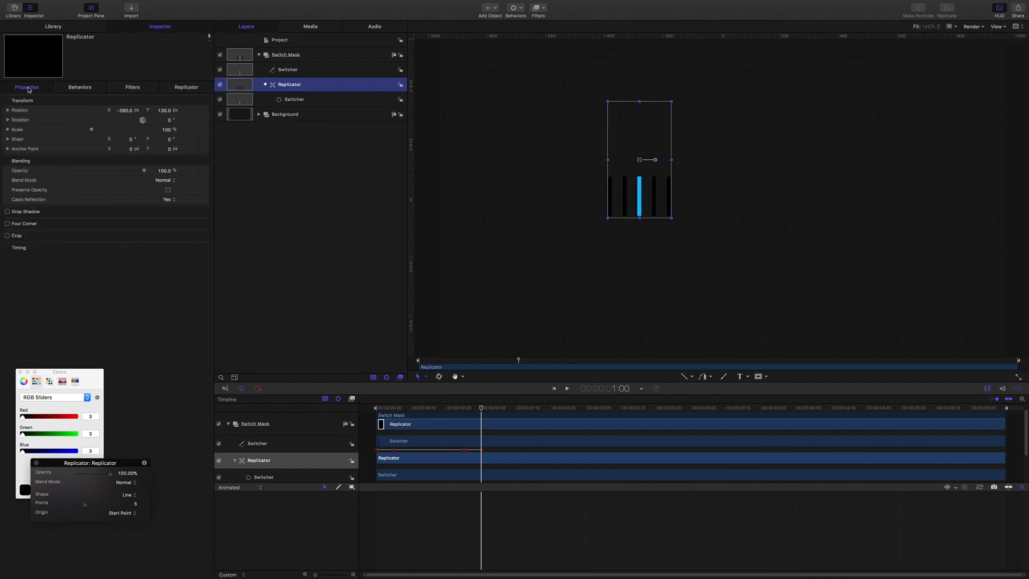
pyautogui.moveTo(125, 110); pyautogui.dragTo(132, 111)
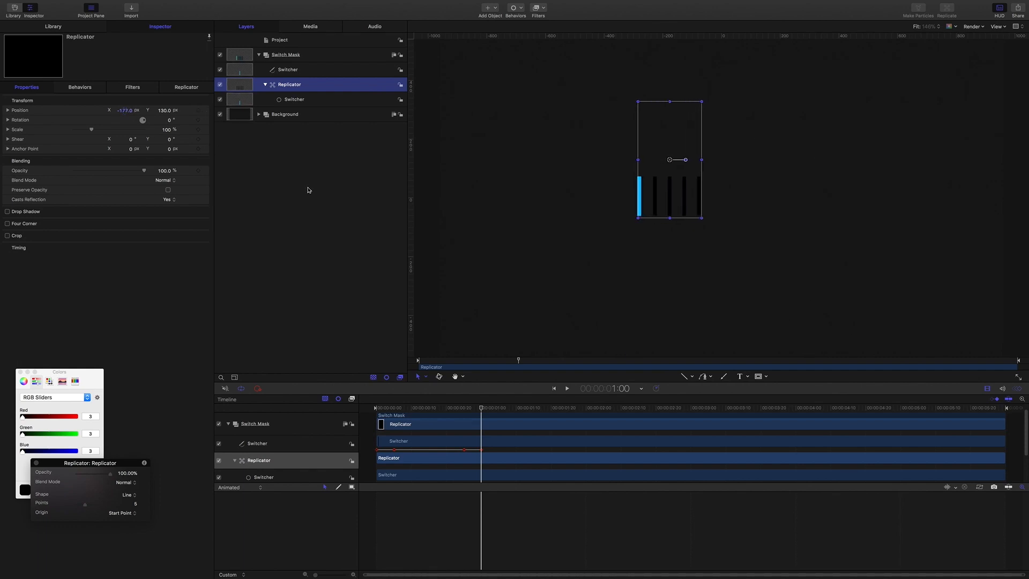
pyautogui.click(188, 87)
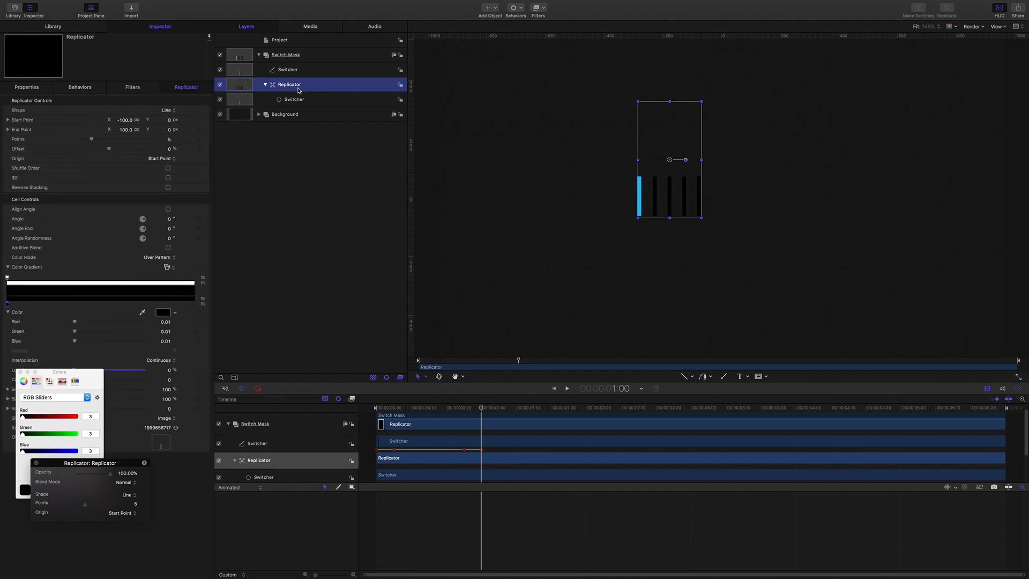
pyautogui.rightClick(656, 195)
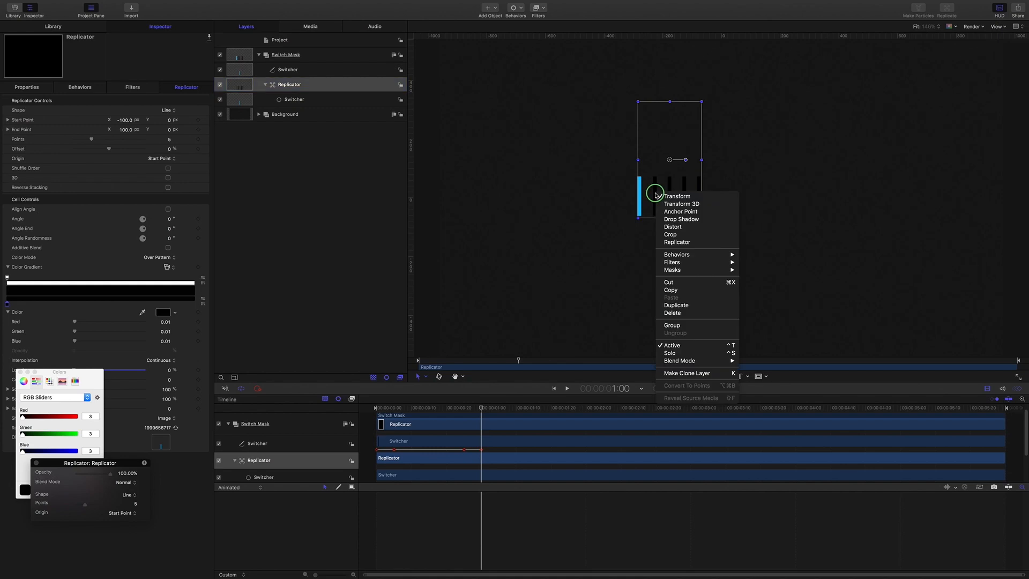
pyautogui.click(677, 243)
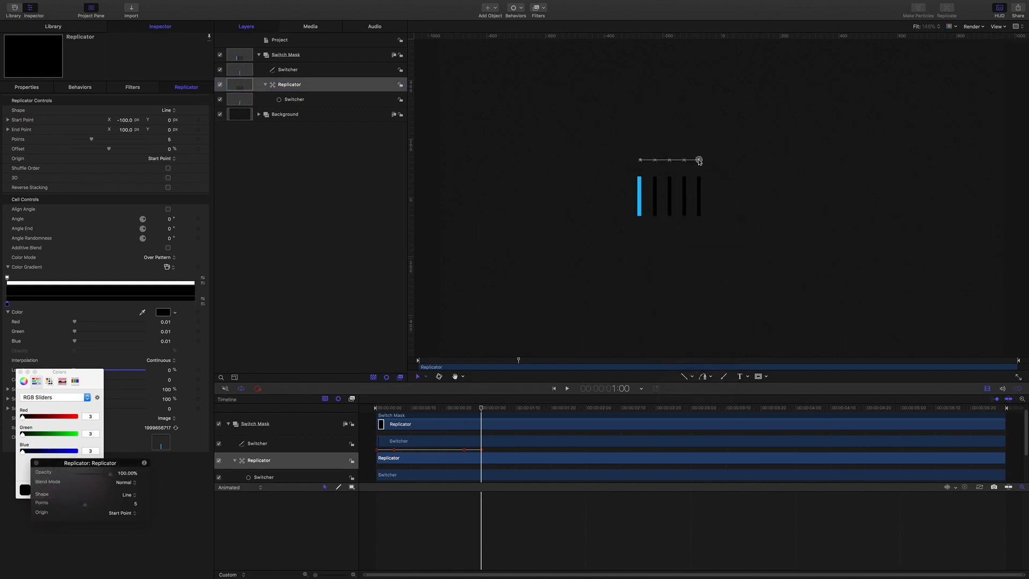
pyautogui.moveTo(699, 161); pyautogui.dragTo(650, 177)
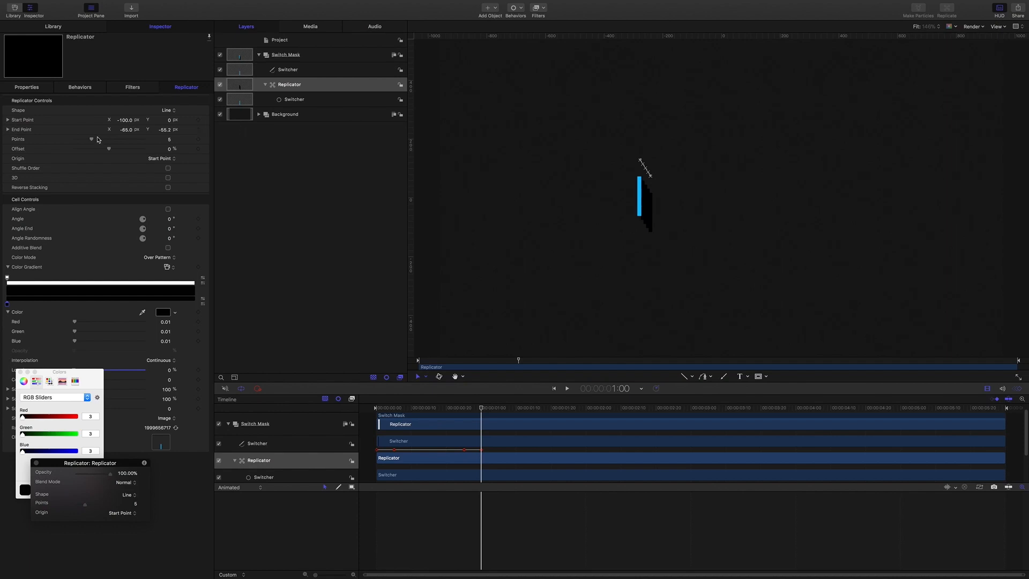
# Set the Replicator's points to 200 and its opacity to 50%
pyautogui.click(169, 140)
pyautogui.write('200')
pyautogui.press('Return')
pyautogui.click(26, 88)
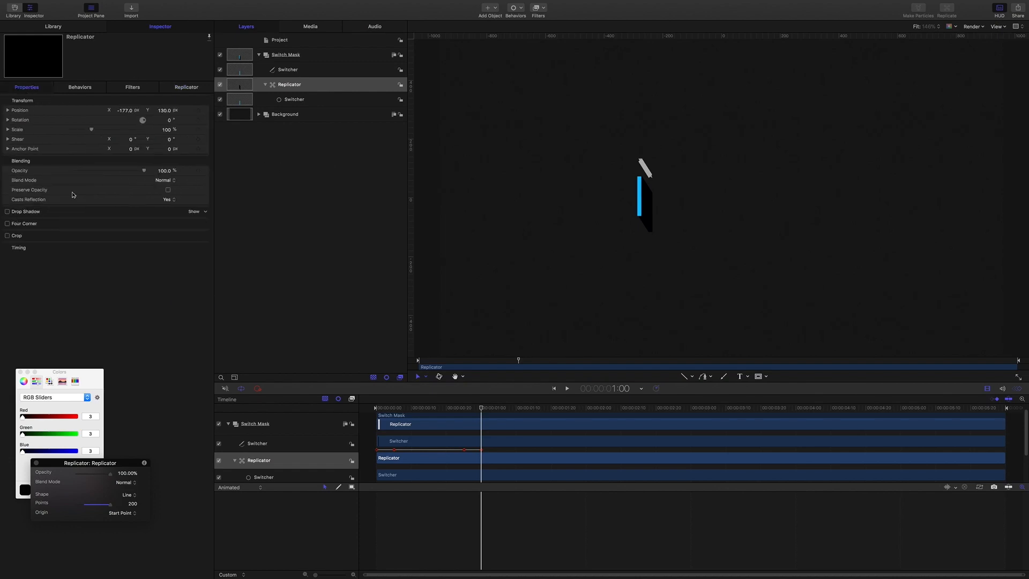
pyautogui.click(164, 171)
pyautogui.write('50')
pyautogui.press('Return')
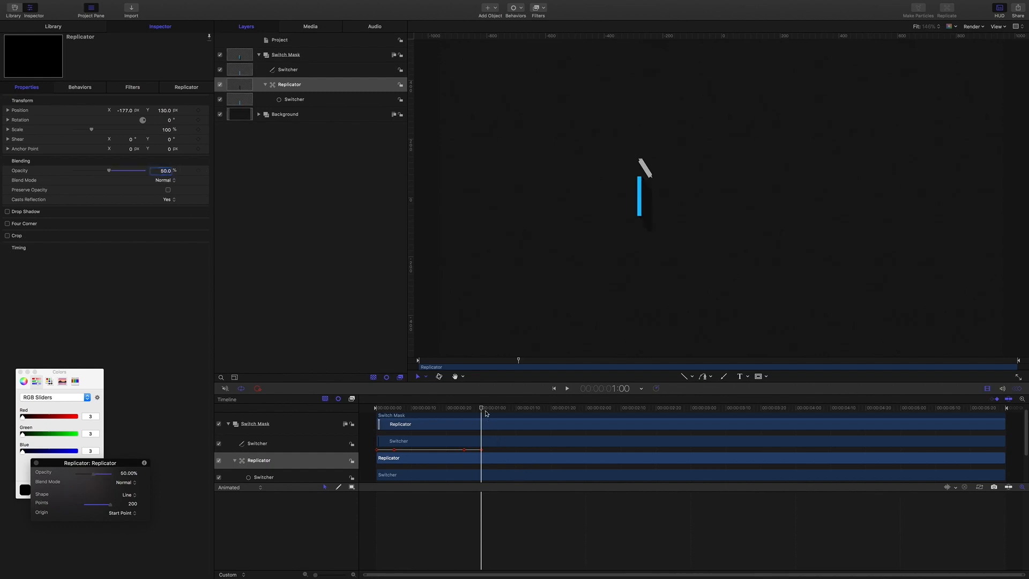
pyautogui.moveTo(481, 408)
pyautogui.mouseDown()
pyautogui.moveTo(373, 405)
pyautogui.moveTo(481, 417)
pyautogui.mouseUp()
# Rename the Replicator layer as Switcher Shadow
pyautogui.click(297, 87)
pyautogui.click(297, 87)
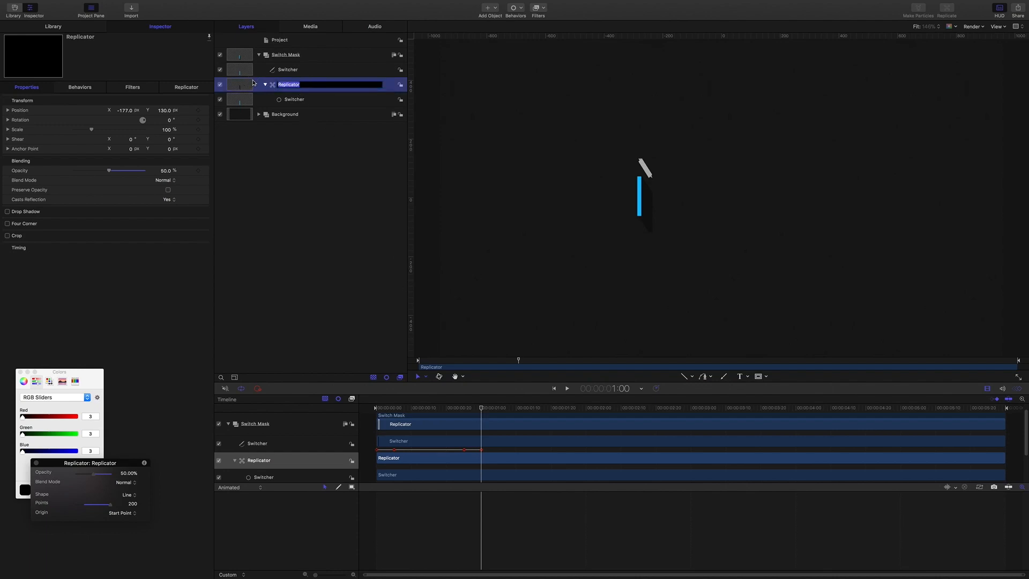
pyautogui.write('Switcher Shadow')
pyautogui.press('Return')
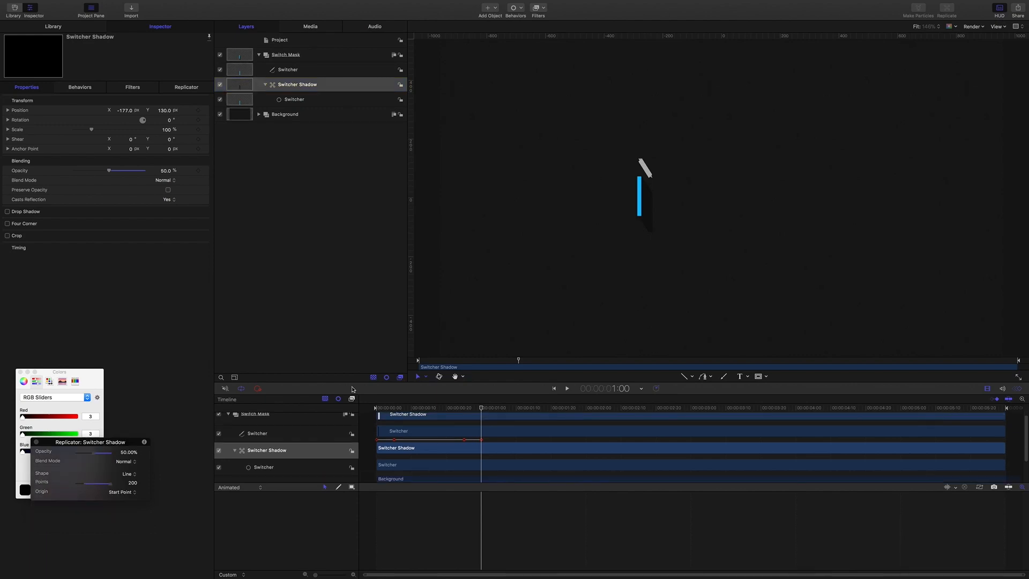
# Add an X position keyframe at -280 px for the Switcher line at frame time 1:03
pyautogui.click(296, 70)
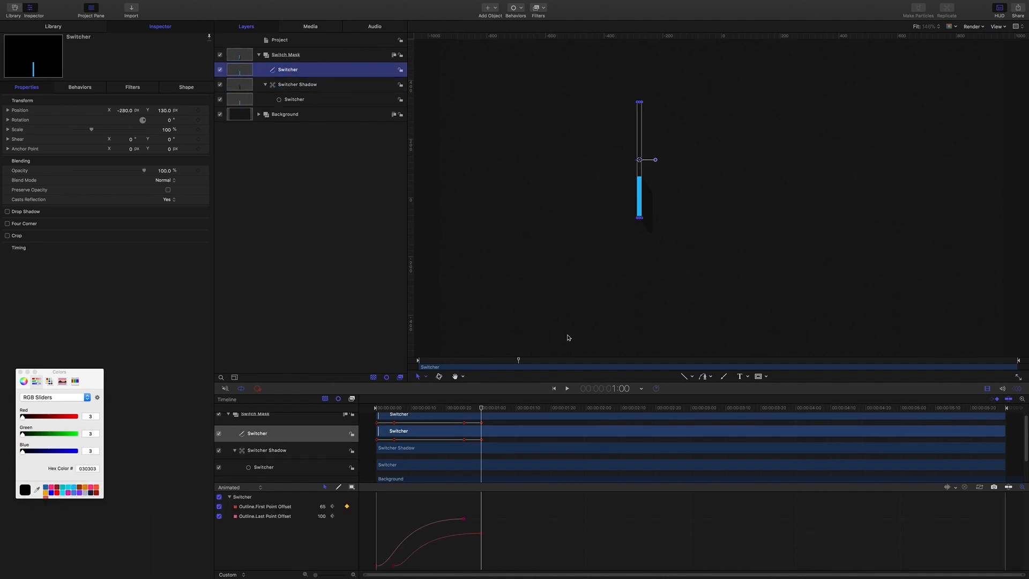
pyautogui.click(625, 392)
pyautogui.write('103')
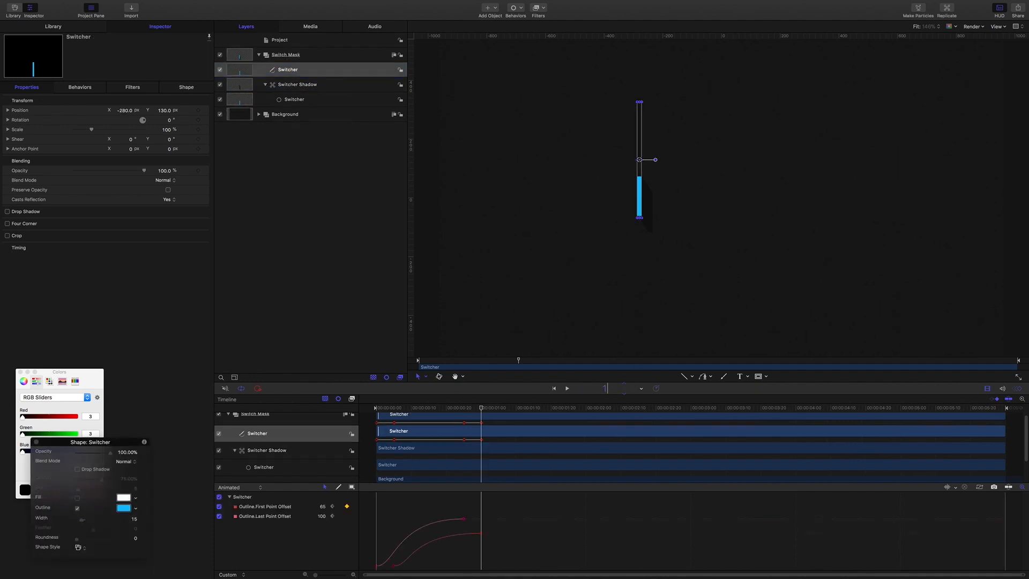
pyautogui.press('Return')
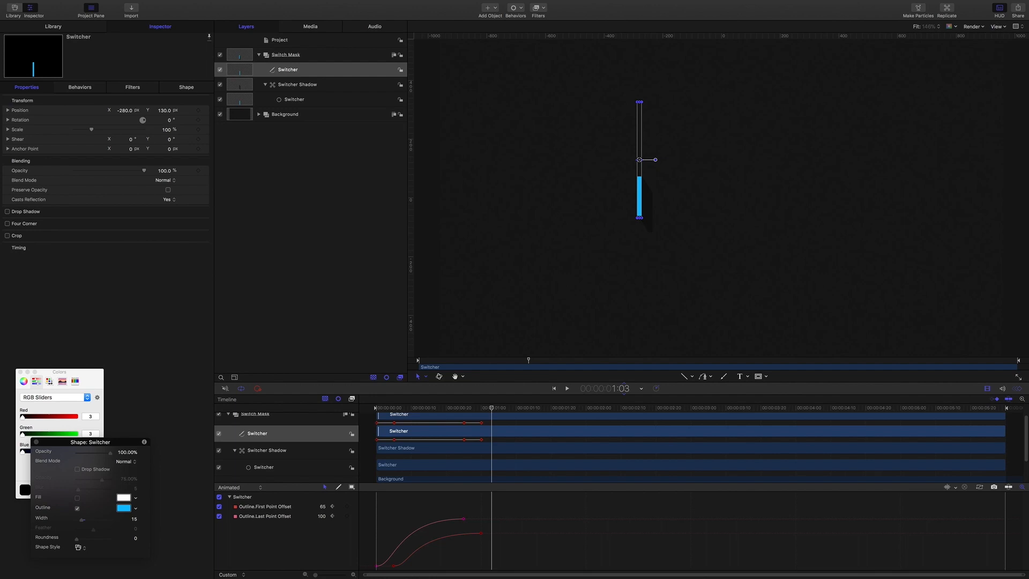
pyautogui.click(8, 111)
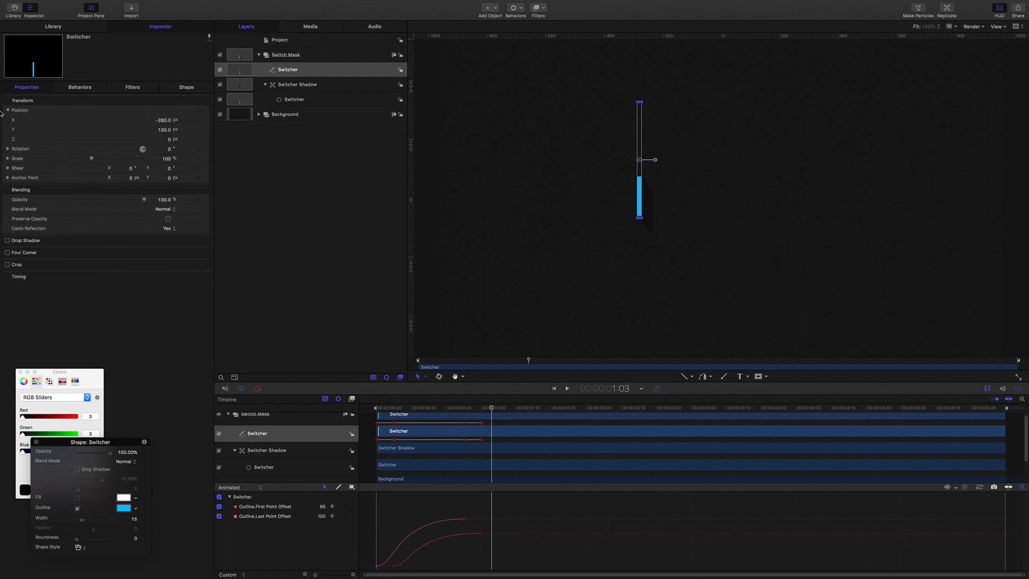
pyautogui.click(198, 122)
# Keyframe the Switcher line's X position at 260 px at 2:03
pyautogui.click(624, 389)
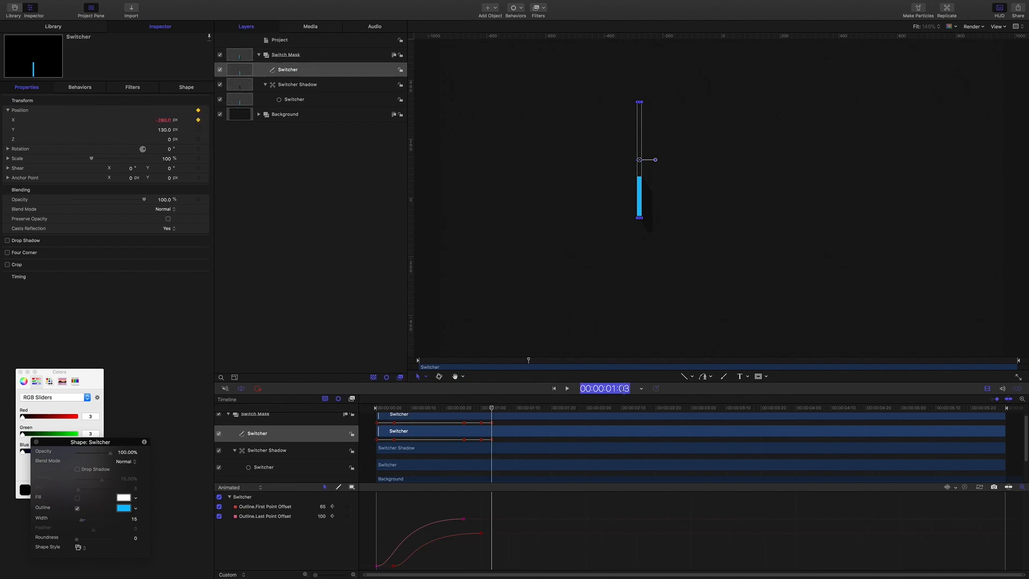
pyautogui.write('2.03')
pyautogui.press('Return')
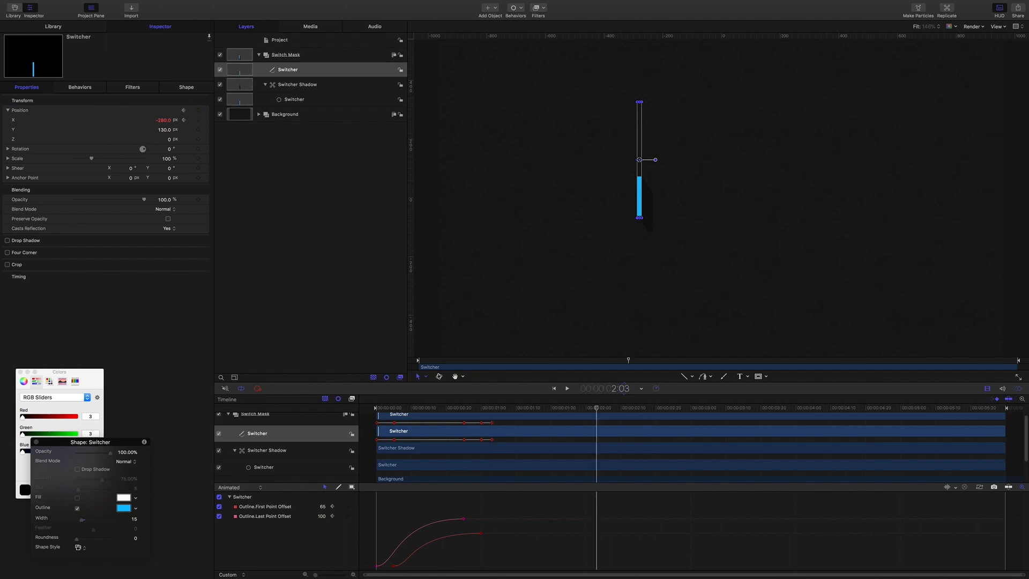
pyautogui.click(162, 120)
pyautogui.write('260')
pyautogui.press('Return')
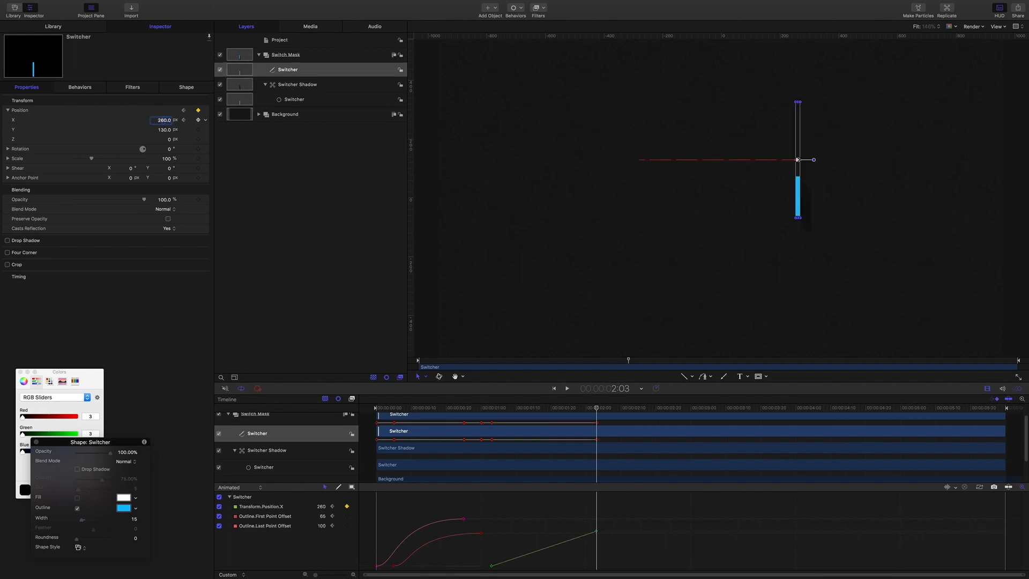
# Keyframe the Switcher line's X position back to -280 px at 3:03
pyautogui.click(620, 389)
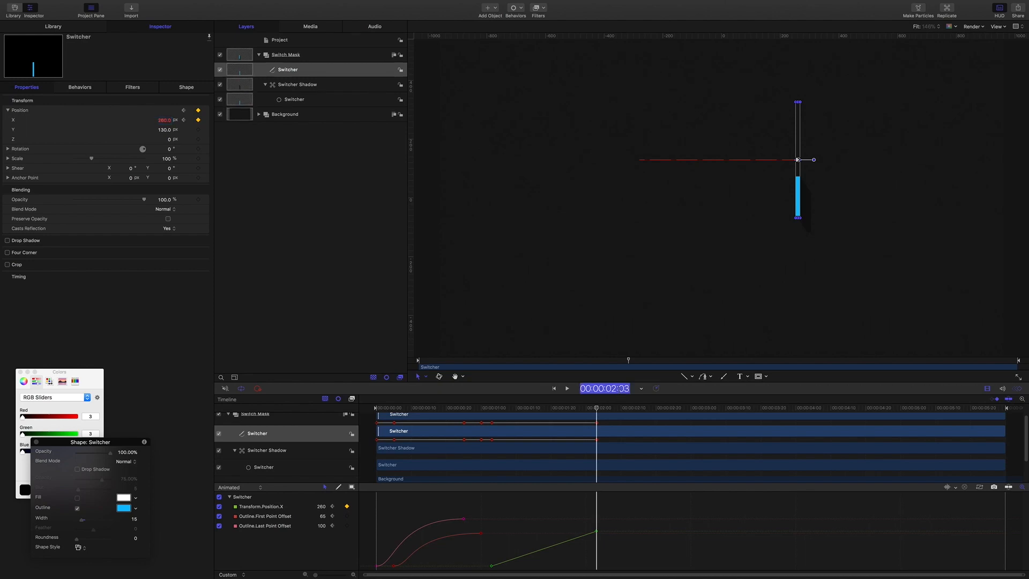
pyautogui.write('3.03')
pyautogui.press('Return')
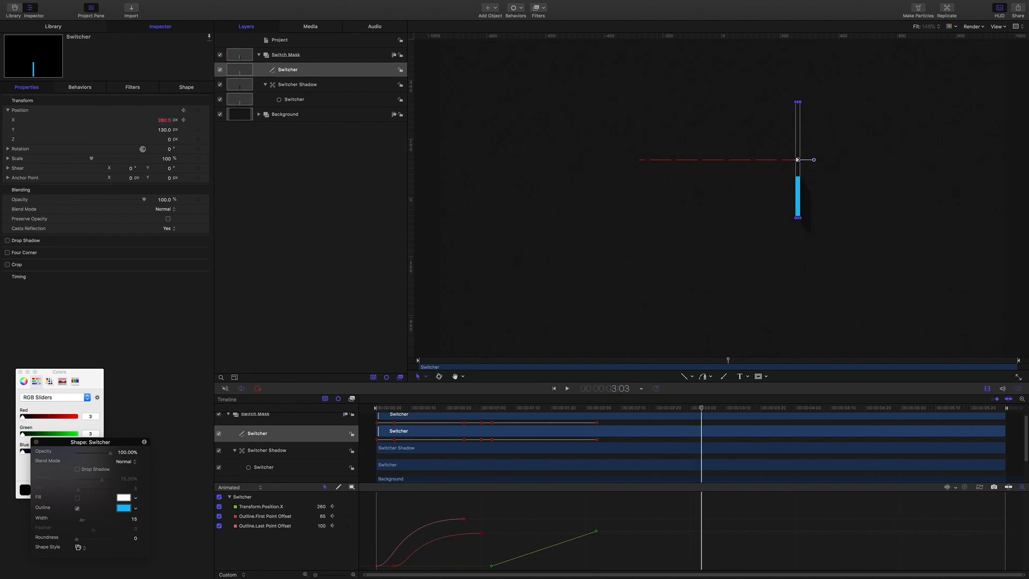
pyautogui.click(164, 121)
pyautogui.press('BackSpace')
pyautogui.write('-280')
pyautogui.press('Return')
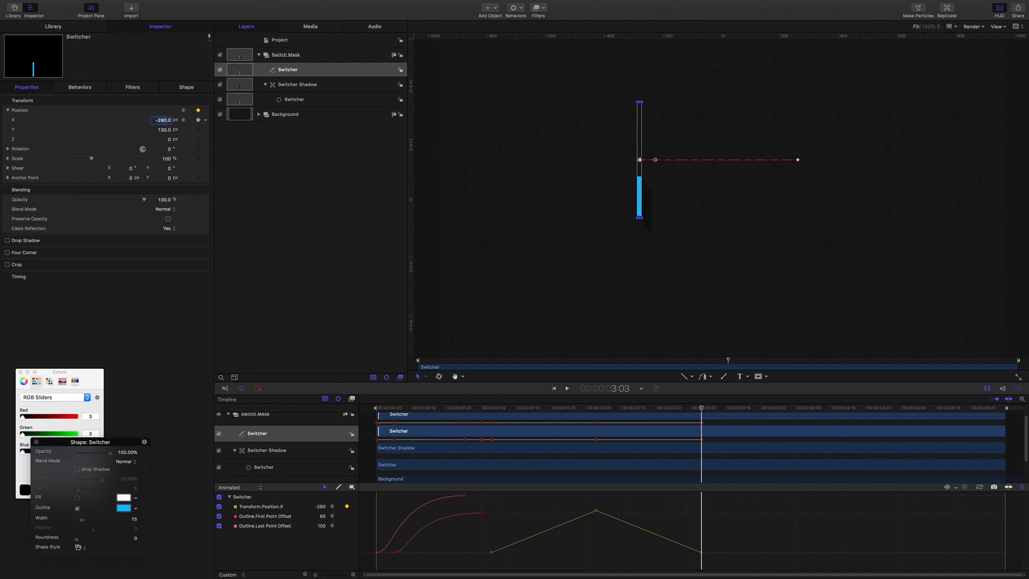
# Keyframe the Switcher line's X position at 260 px at 4:03
pyautogui.click(624, 392)
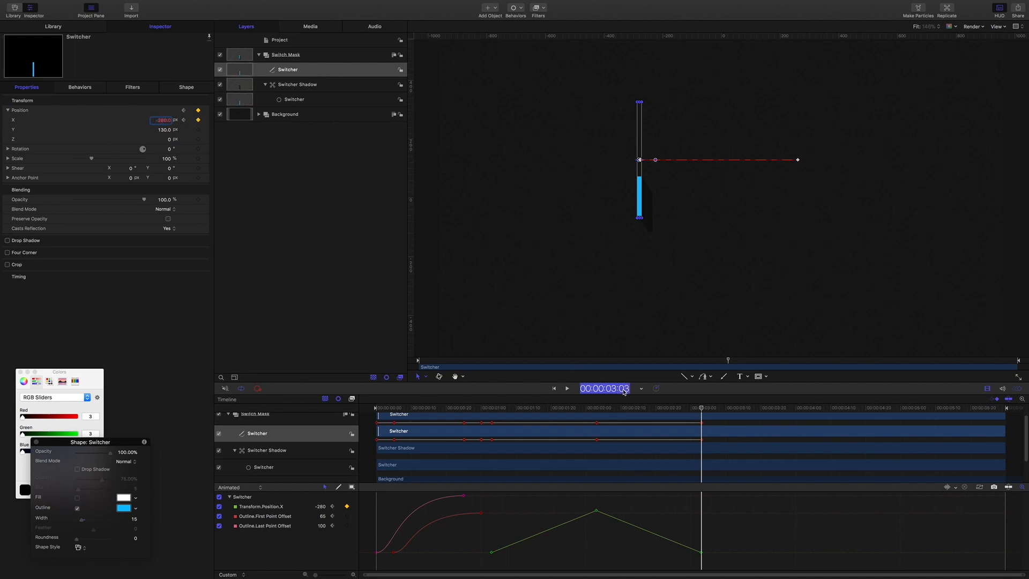
pyautogui.write('4.03')
pyautogui.press('Return')
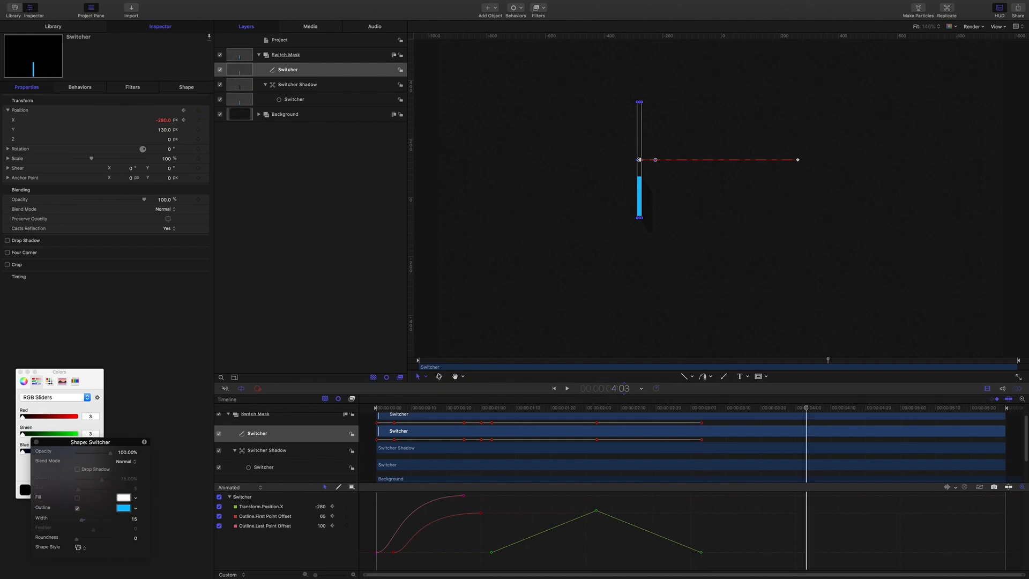
pyautogui.click(162, 121)
pyautogui.write('260')
pyautogui.press('Return')
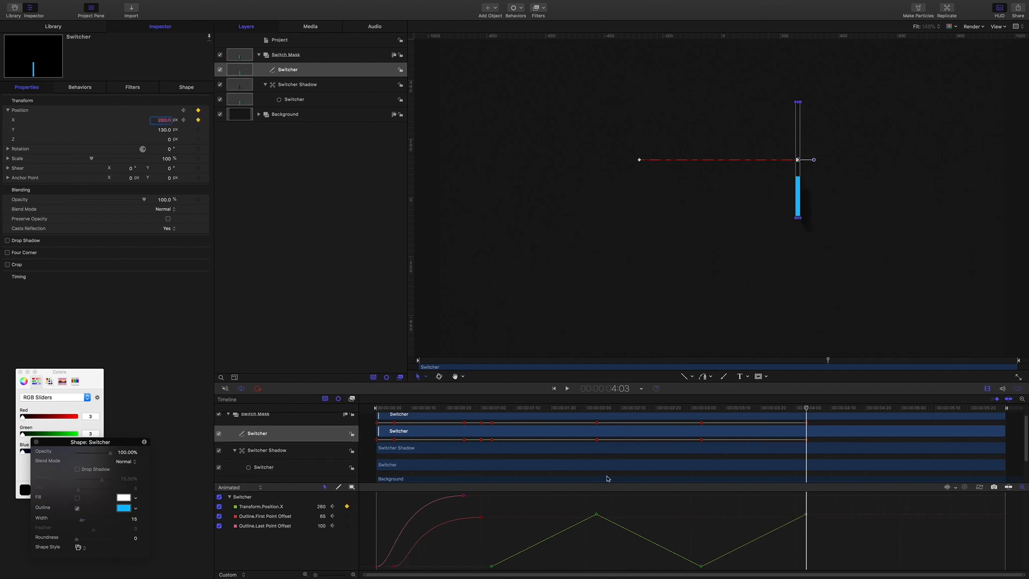
# Hide both outline offset curves and break the tangents on the four Transform.Position.X keyframes
pyautogui.click(219, 516)
pyautogui.click(219, 526)
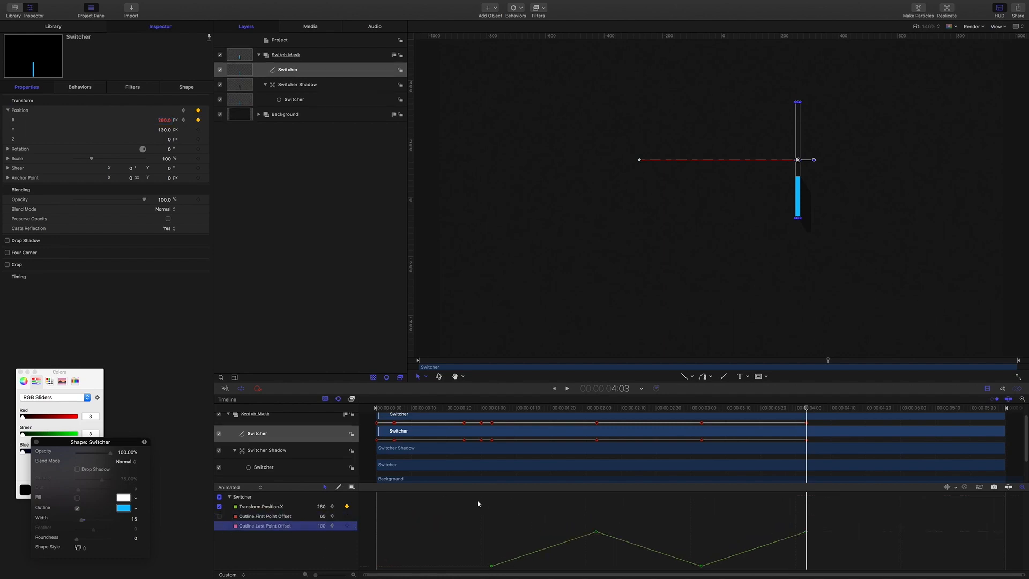
pyautogui.moveTo(463, 500); pyautogui.dragTo(616, 565)
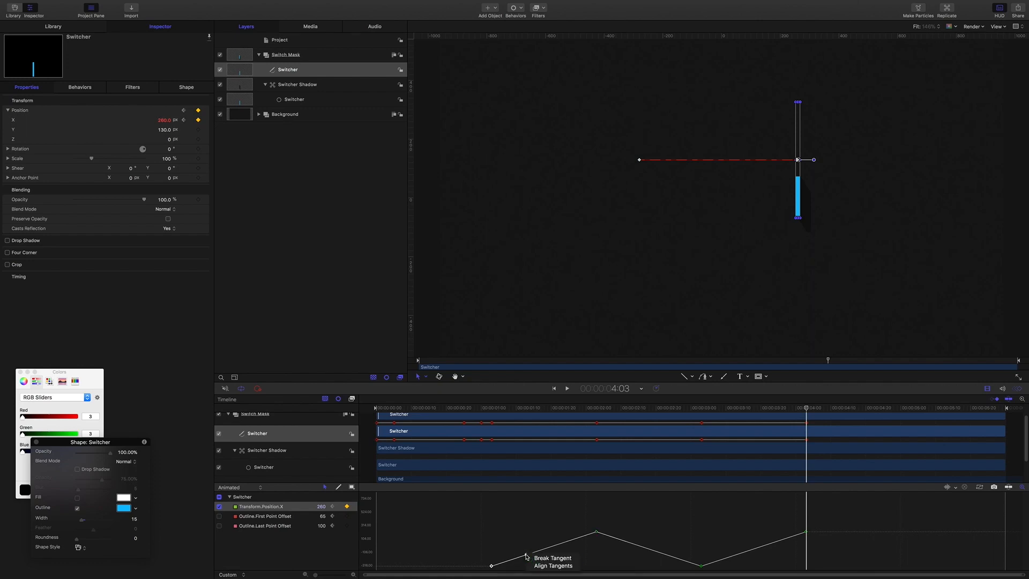
pyautogui.click(595, 531)
pyautogui.click(561, 544)
pyautogui.moveTo(694, 538); pyautogui.dragTo(710, 571)
pyautogui.click(735, 536)
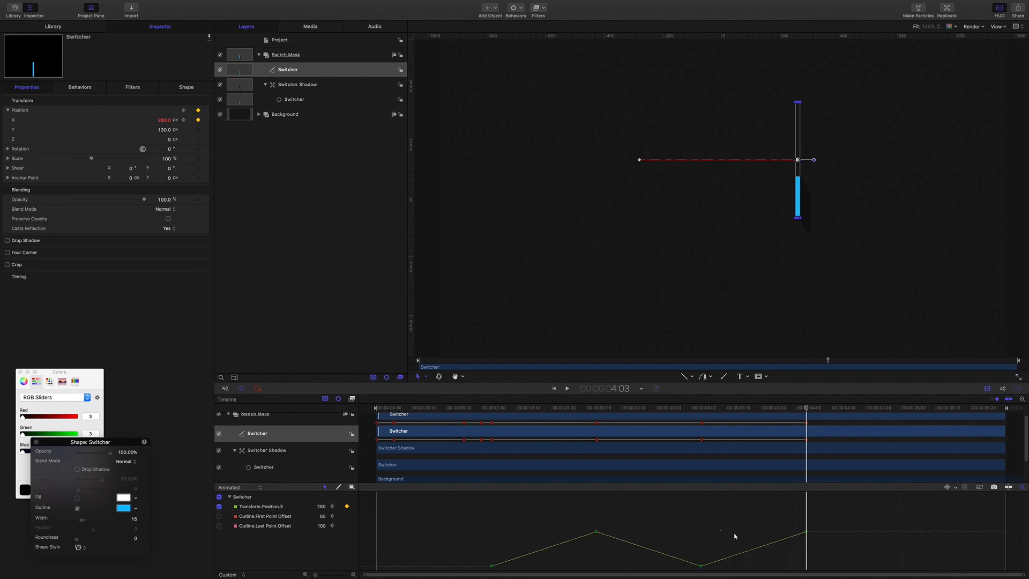
pyautogui.click(805, 531)
pyautogui.rightClick(770, 543)
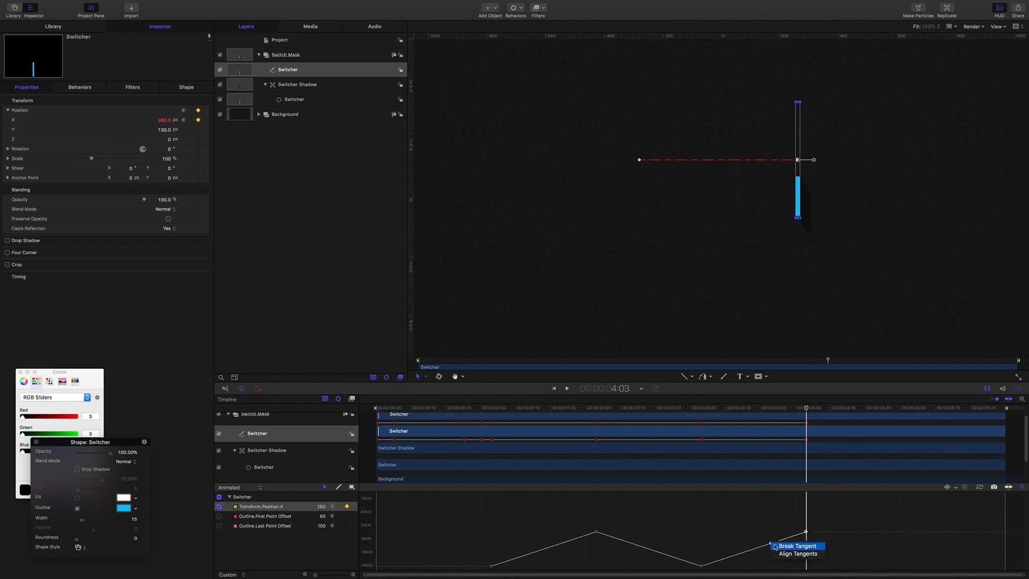
pyautogui.click(687, 512)
# Pull the X position keyframes' tangent handles out horizontally so all three sideways moves ease in and out
pyautogui.moveTo(482, 527); pyautogui.dragTo(512, 565)
pyautogui.click(596, 532)
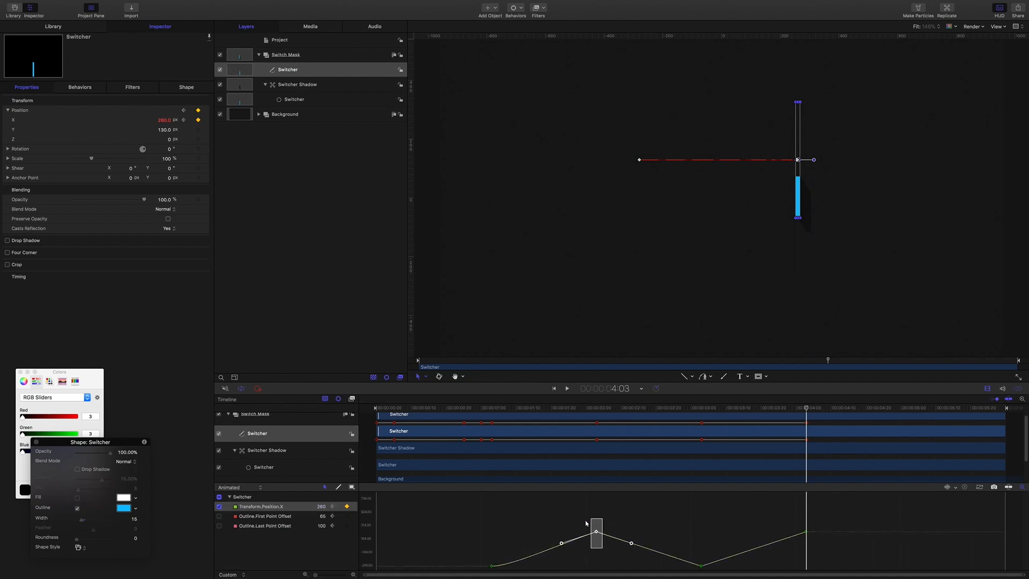
pyautogui.moveTo(563, 543); pyautogui.dragTo(530, 533)
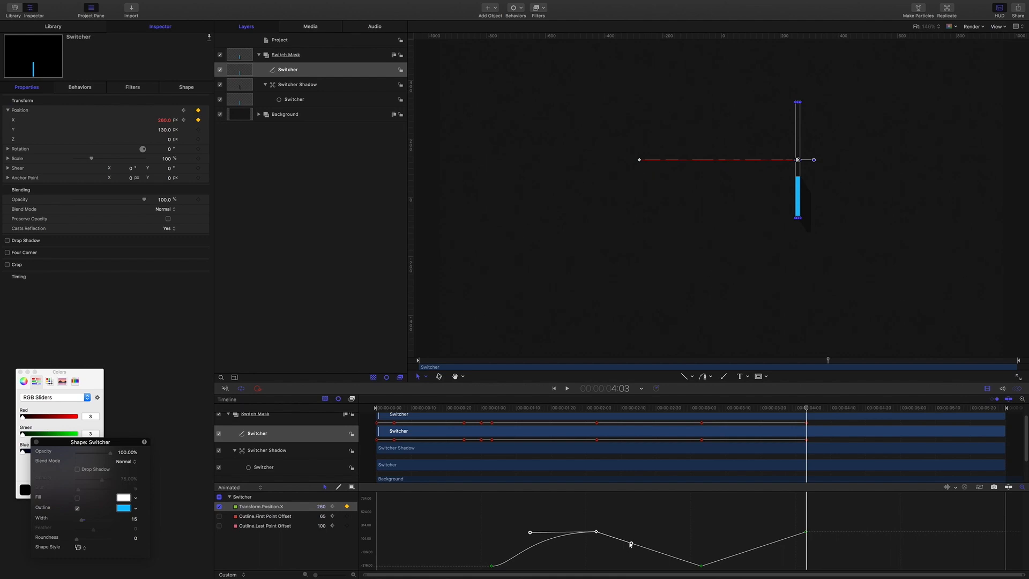
pyautogui.moveTo(631, 544); pyautogui.dragTo(612, 532)
pyautogui.moveTo(701, 565); pyautogui.dragTo(634, 565)
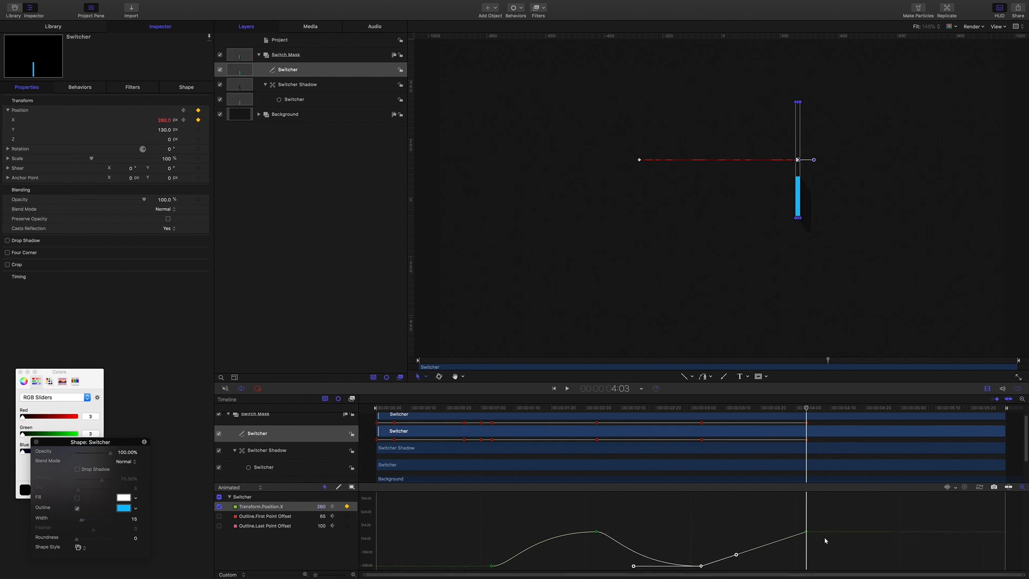
pyautogui.click(804, 532)
pyautogui.moveTo(771, 545); pyautogui.dragTo(726, 567)
pyautogui.click(701, 565)
# Play the animation from the first frame, then scrub back to 1:10 to review the Switcher's eased movement
pyautogui.moveTo(806, 410); pyautogui.dragTo(491, 403)
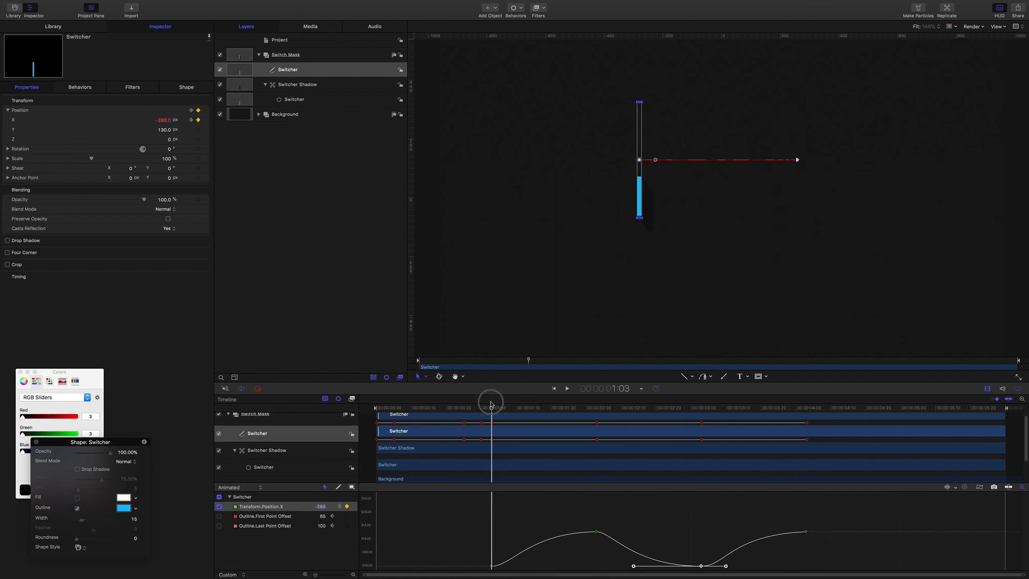
pyautogui.press('Home')
pyautogui.click(316, 241)
pyautogui.press('space')
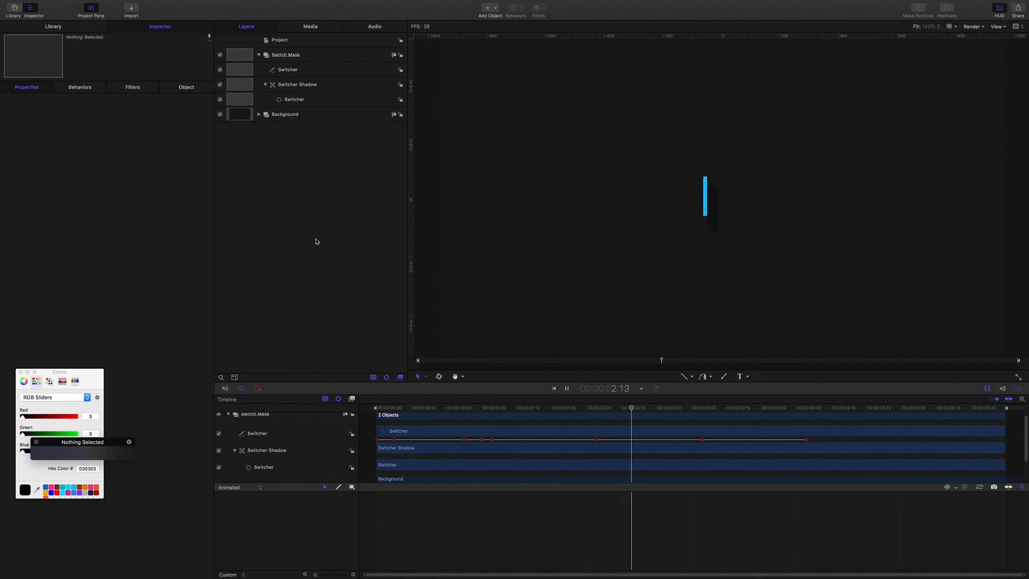
pyautogui.press('space')
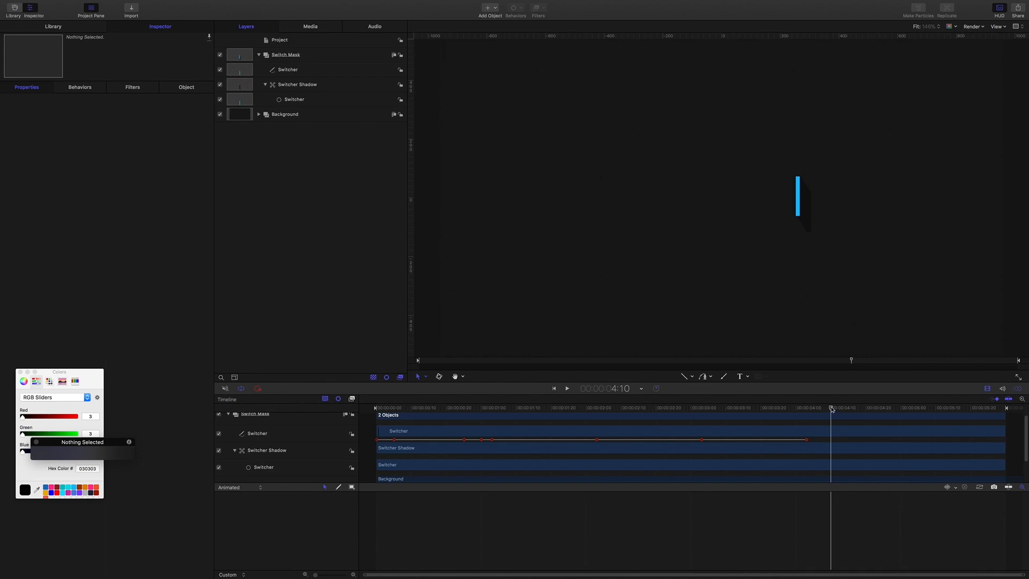
pyautogui.moveTo(831, 408); pyautogui.dragTo(519, 388)
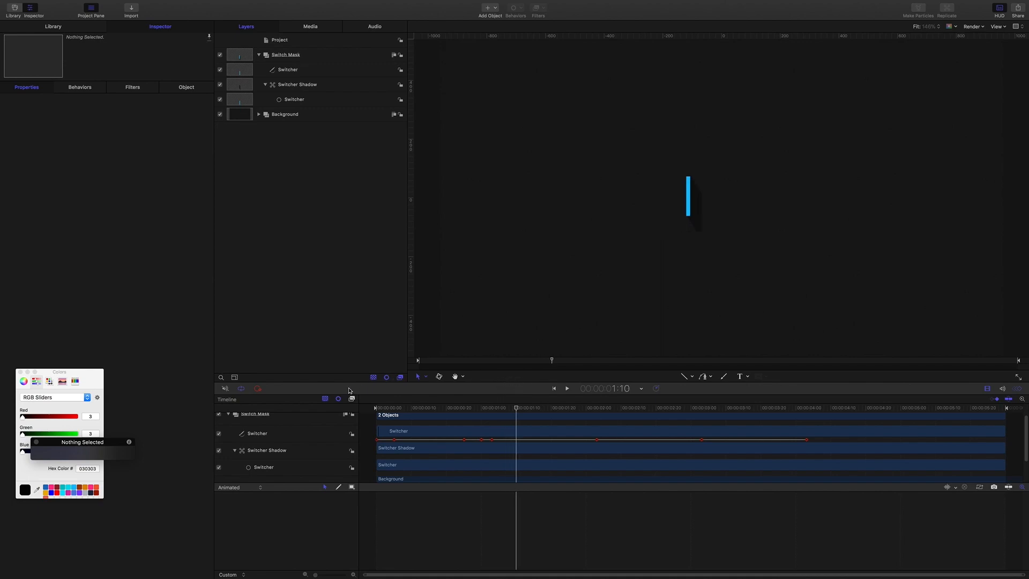
# Create a new top-level group above Switch Mask and name it Titles
pyautogui.click(293, 200)
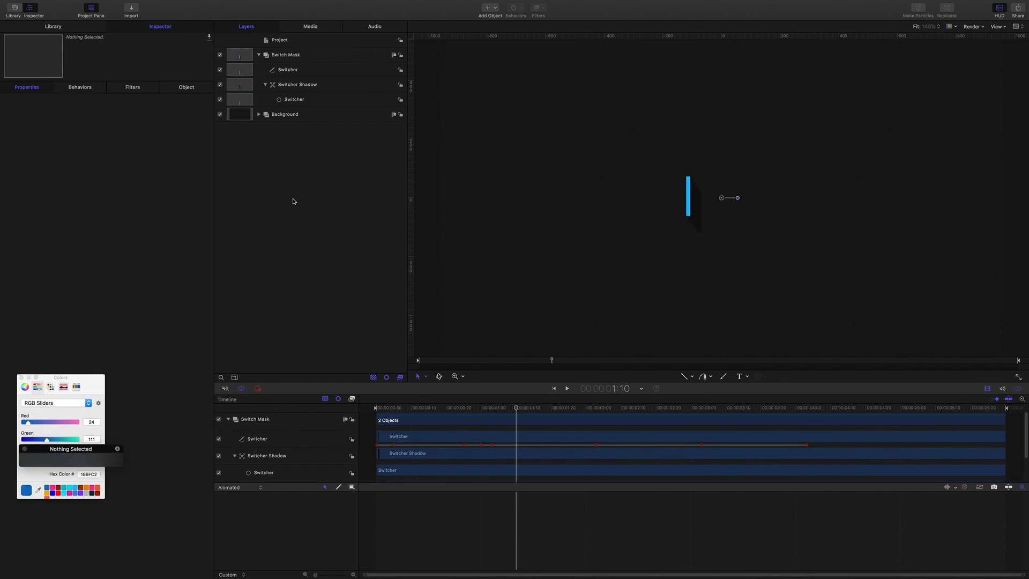
pyautogui.press('super+shift+n')
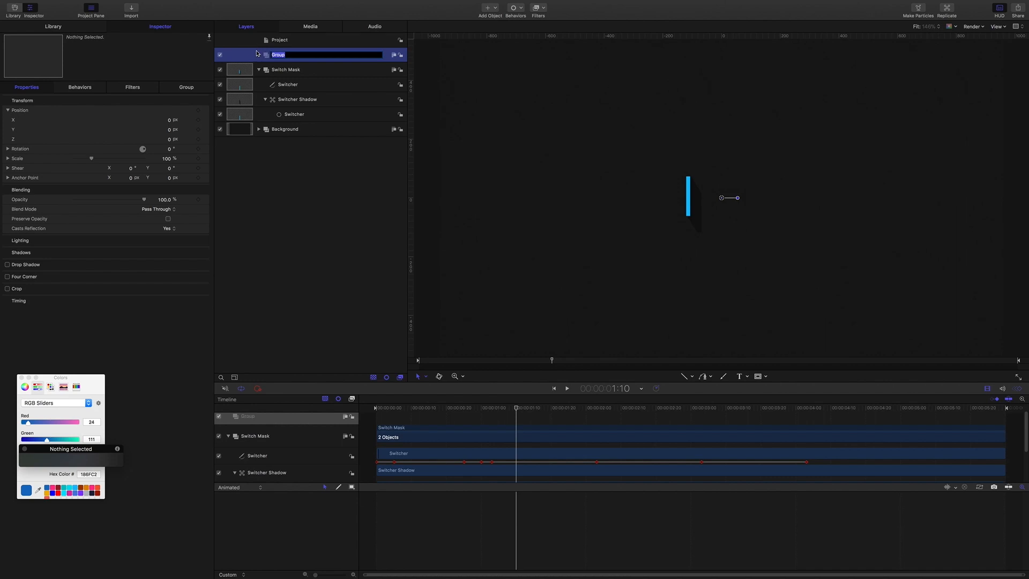
pyautogui.write('Titles')
pyautogui.press('Return')
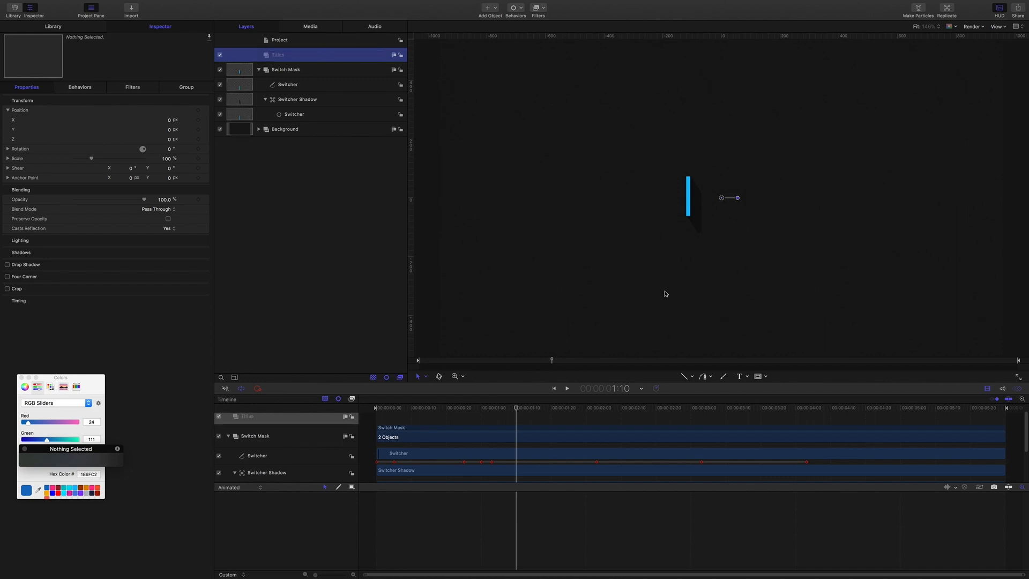
# Add a text object reading SWITCH at the canvas centre inside the Titles group
pyautogui.click(739, 377)
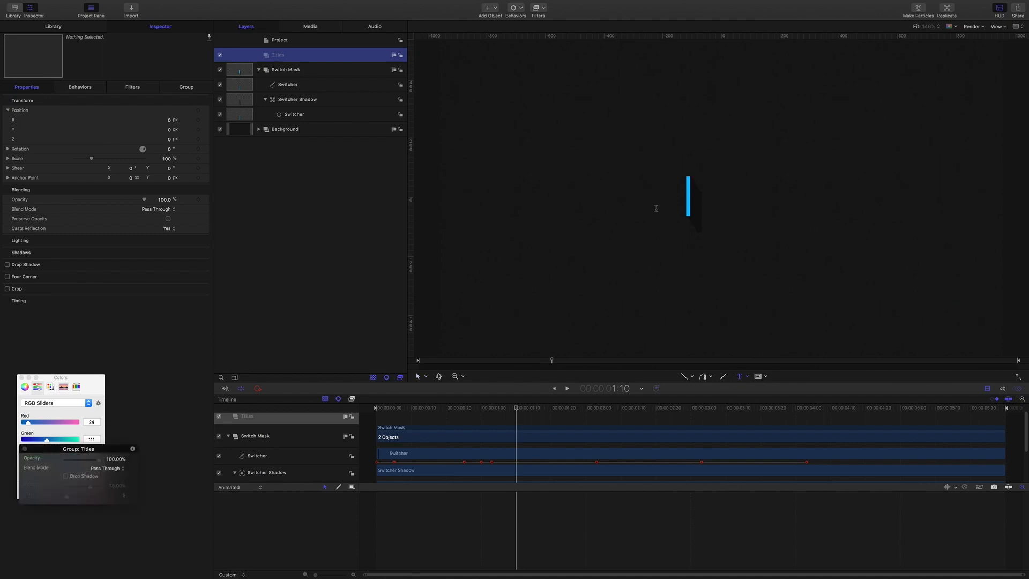
pyautogui.click(721, 199)
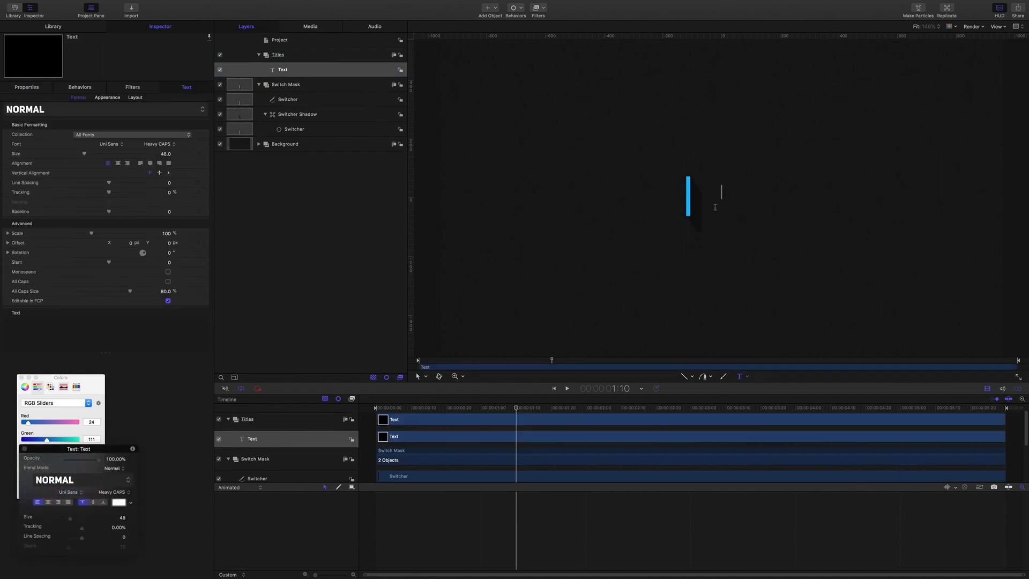
pyautogui.write('SWITCH')
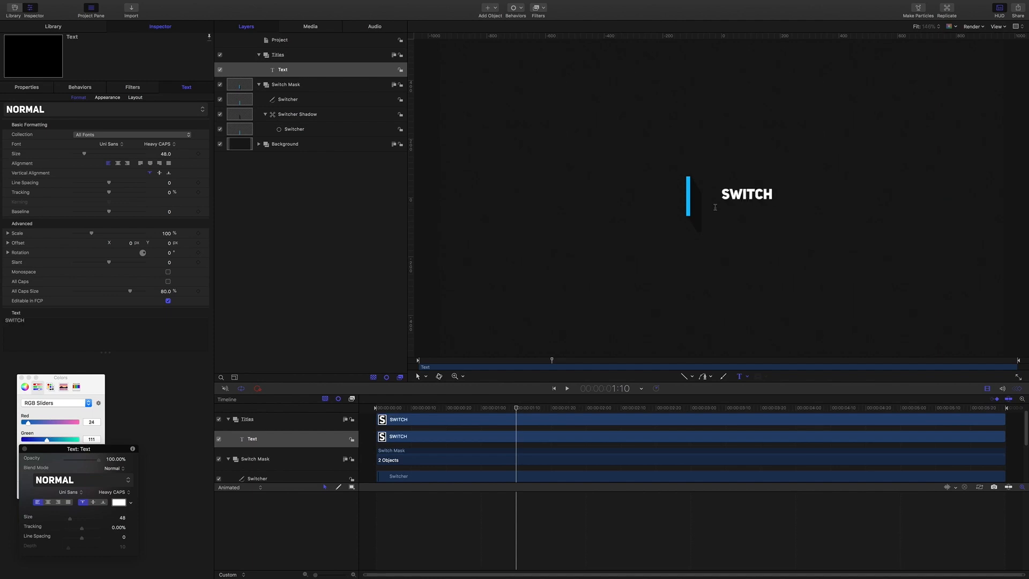
pyautogui.press('Escape')
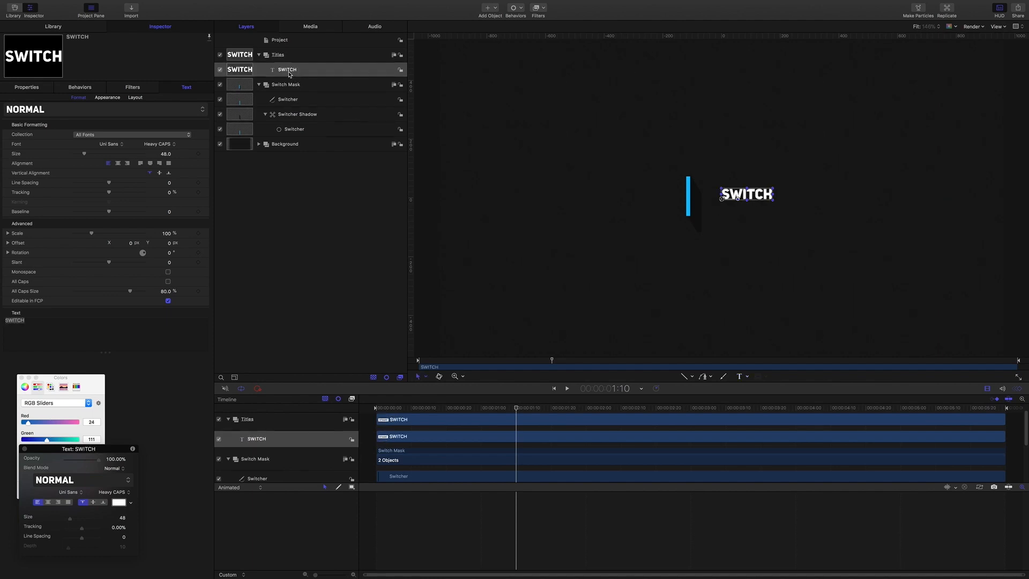
# Rename the SWITCH text layer as First Title
pyautogui.doubleClick(289, 72)
pyautogui.write('FIR')
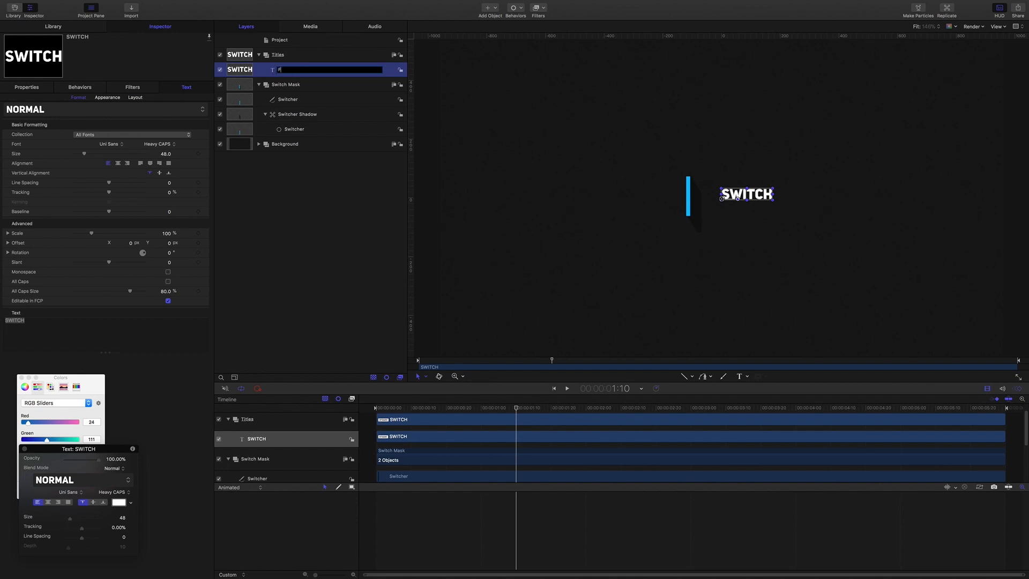
pyautogui.press('BackSpace')
pyautogui.press('BackSpace')
pyautogui.click(293, 171)
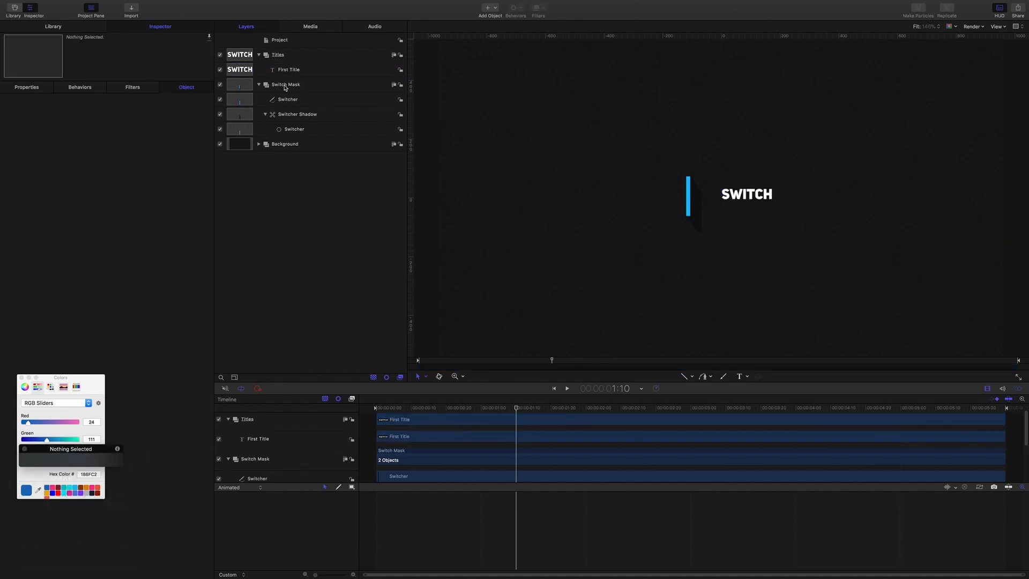
# Collapse the Switch Mask group and bring it to the front, above the Titles group
pyautogui.click(285, 86)
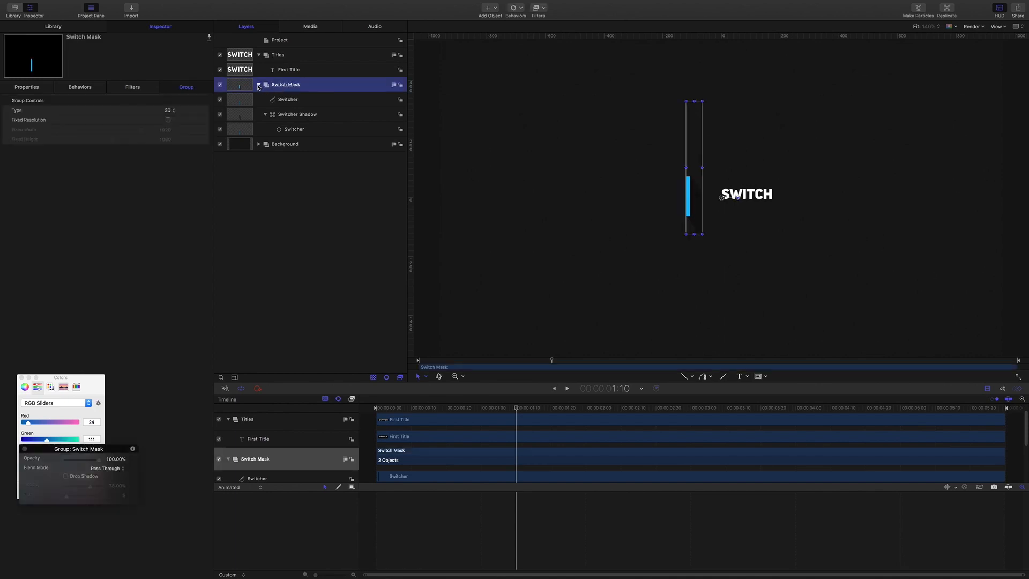
pyautogui.click(259, 84)
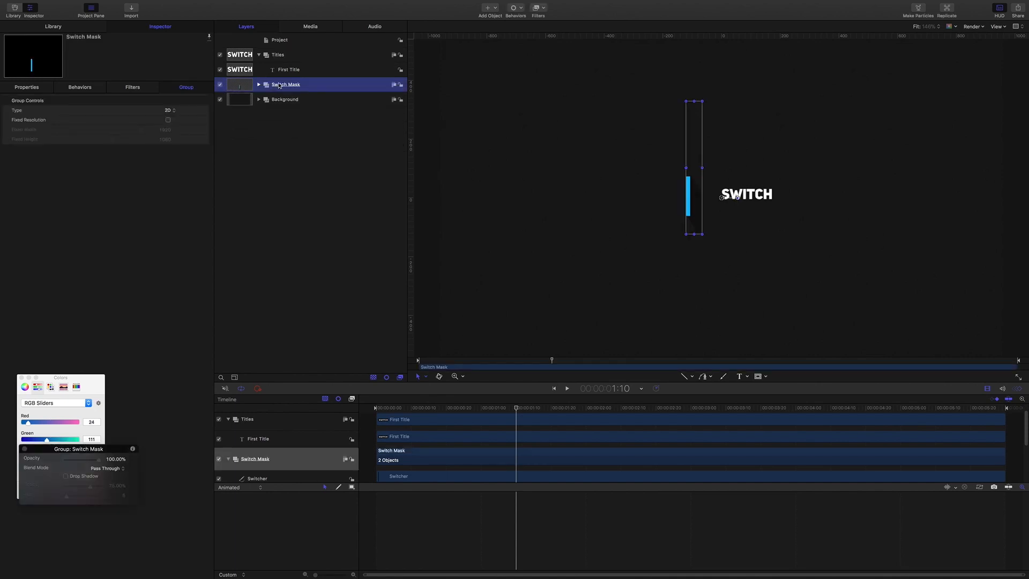
pyautogui.press('super+shift+bracketright')
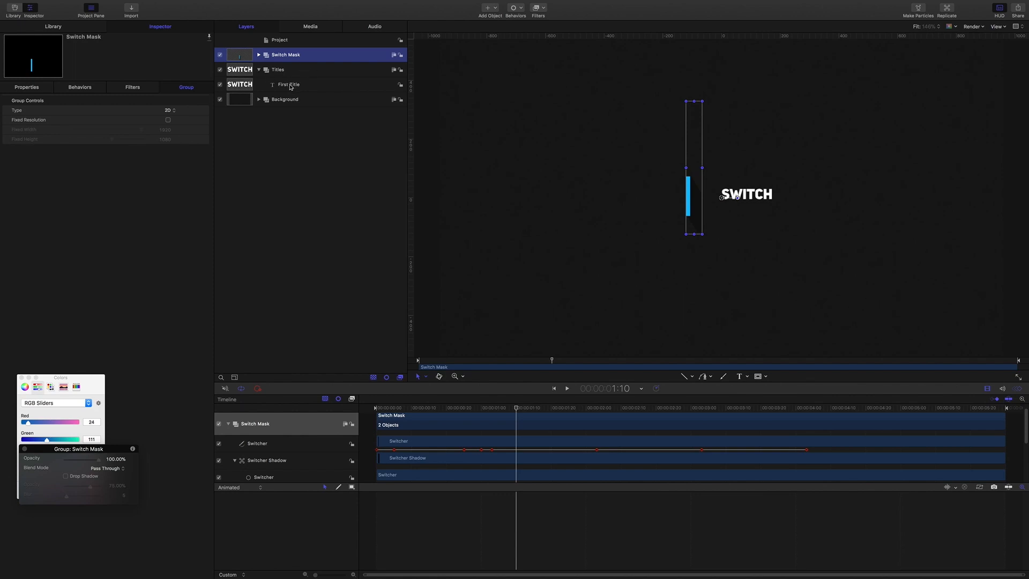
# Format First Title at size 95 with centre alignment and lower its Y position to about -33 px
pyautogui.click(290, 85)
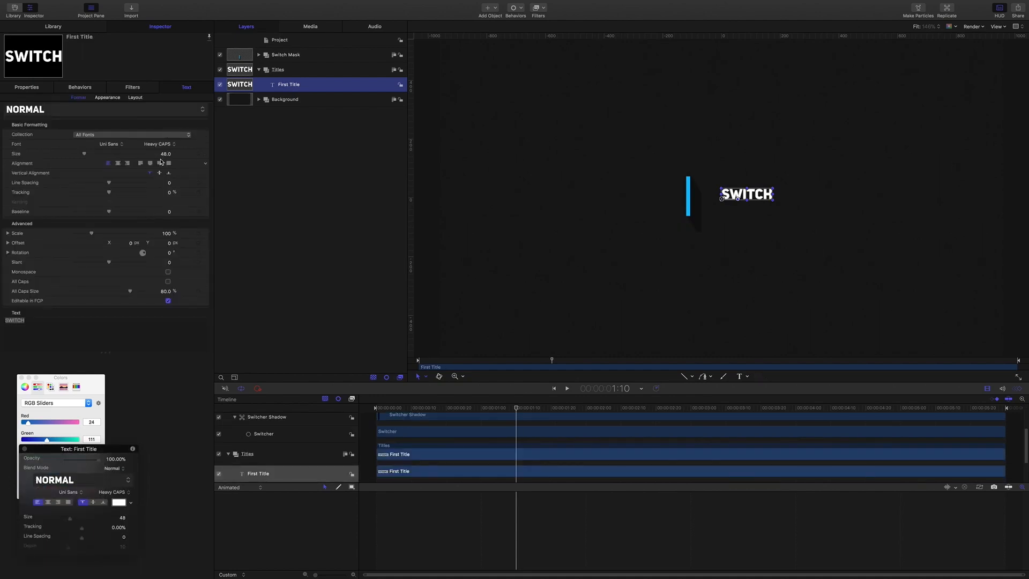
pyautogui.click(166, 155)
pyautogui.write('95')
pyautogui.press('Return')
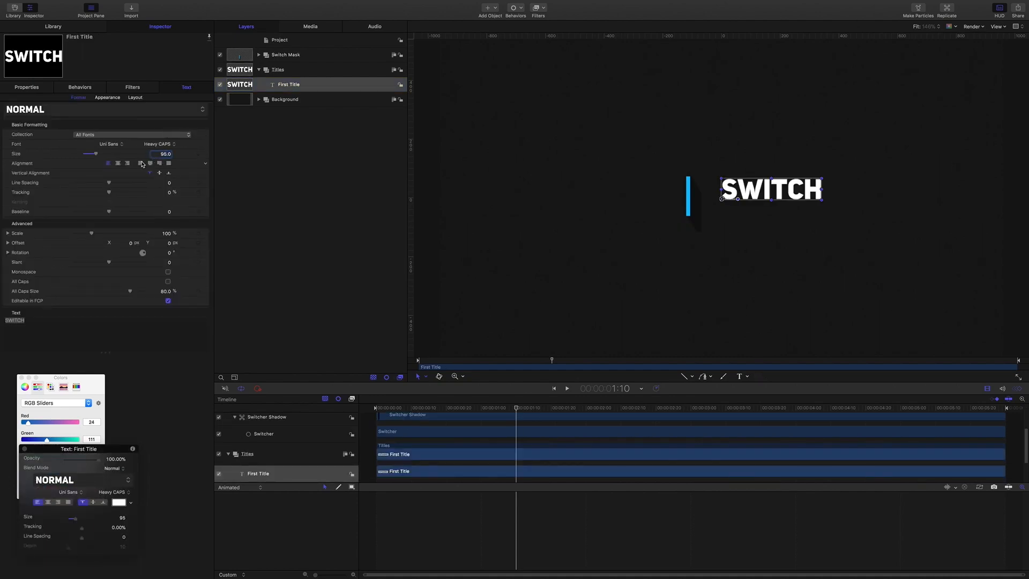
pyautogui.click(118, 163)
pyautogui.click(30, 87)
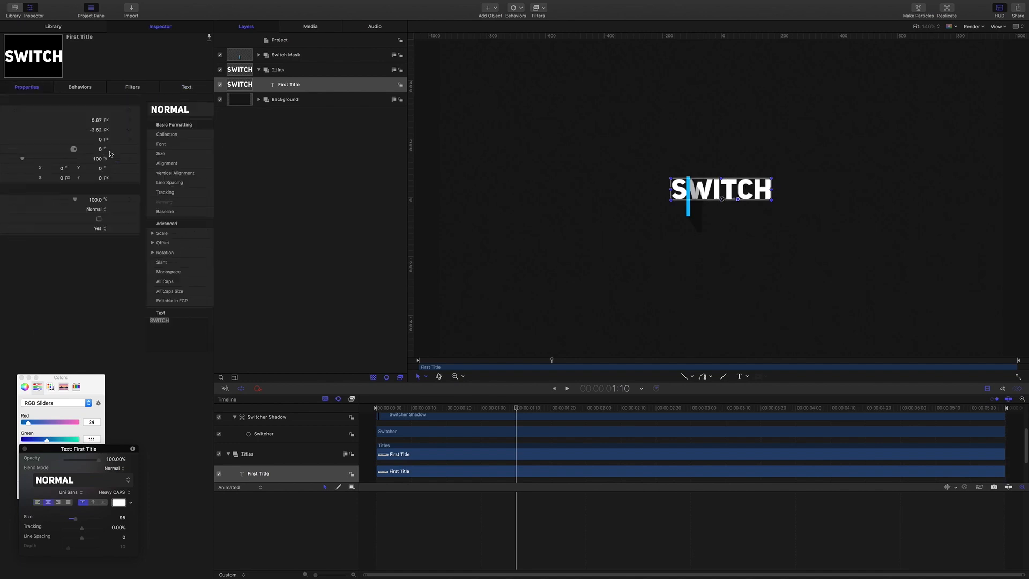
pyautogui.moveTo(164, 129); pyautogui.dragTo(150, 134)
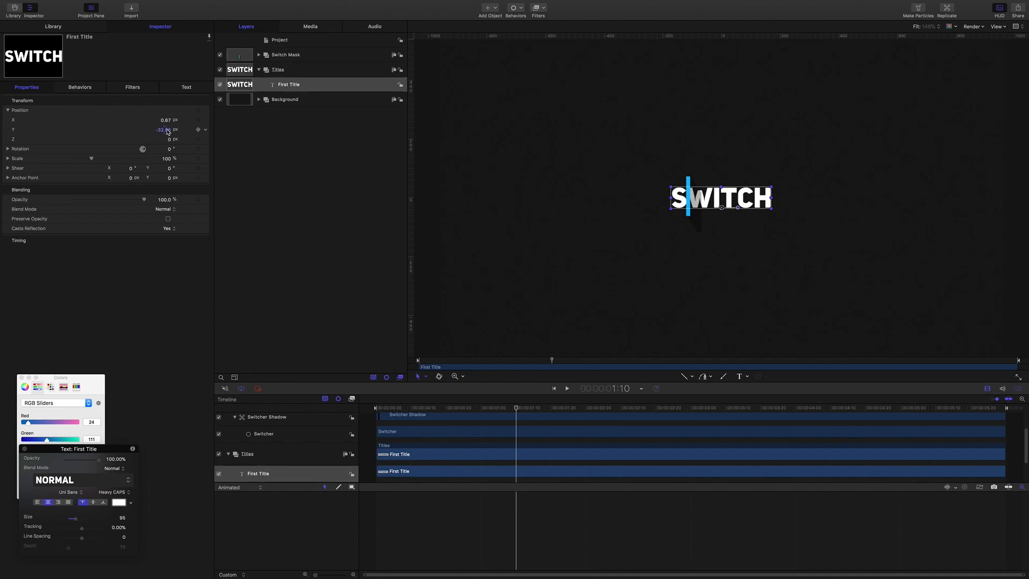
# Change the Switcher line's outline to the saved darker blue swatch, hex 186FC2
pyautogui.click(259, 55)
pyautogui.click(287, 70)
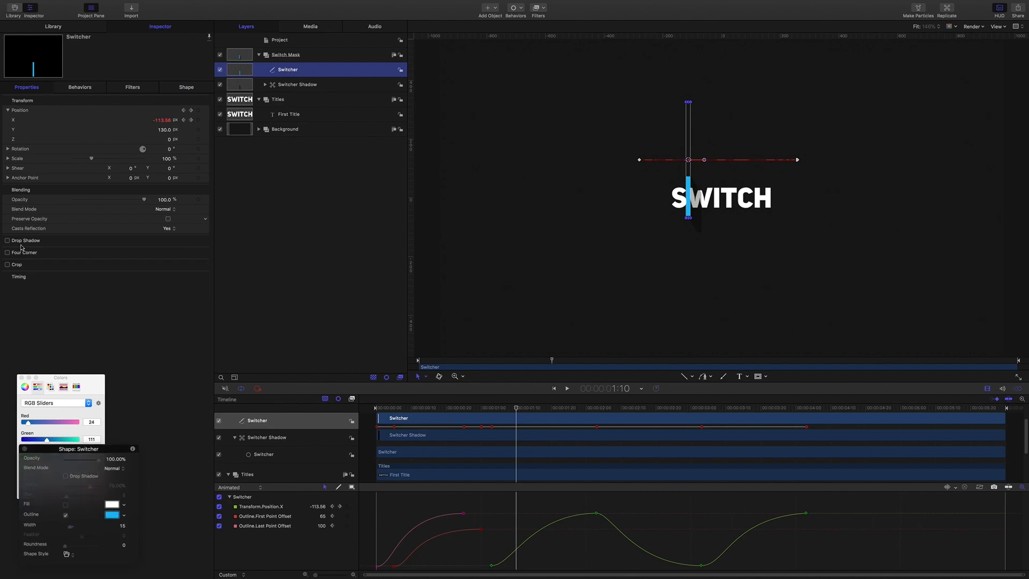
pyautogui.click(107, 516)
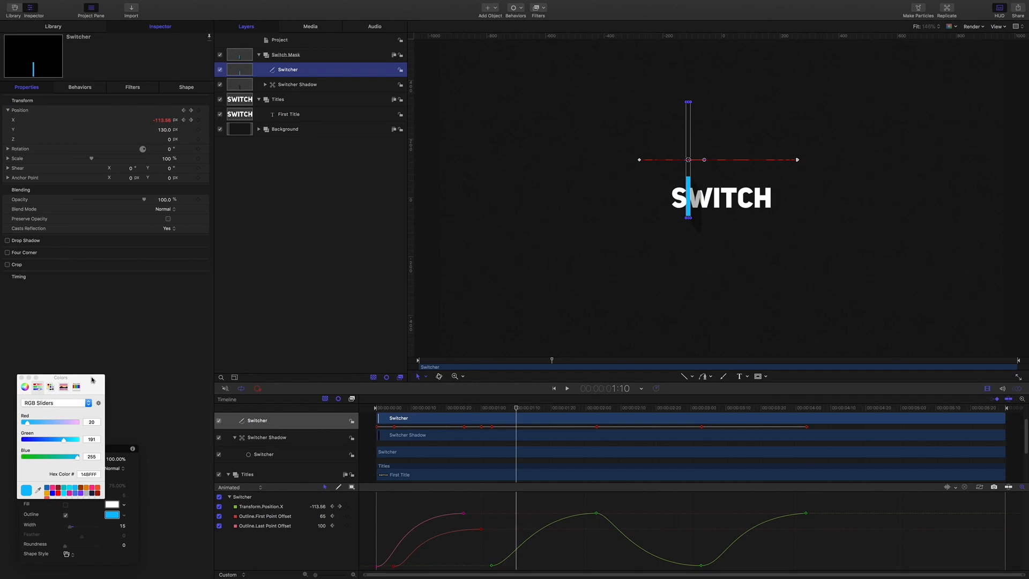
pyautogui.click(46, 489)
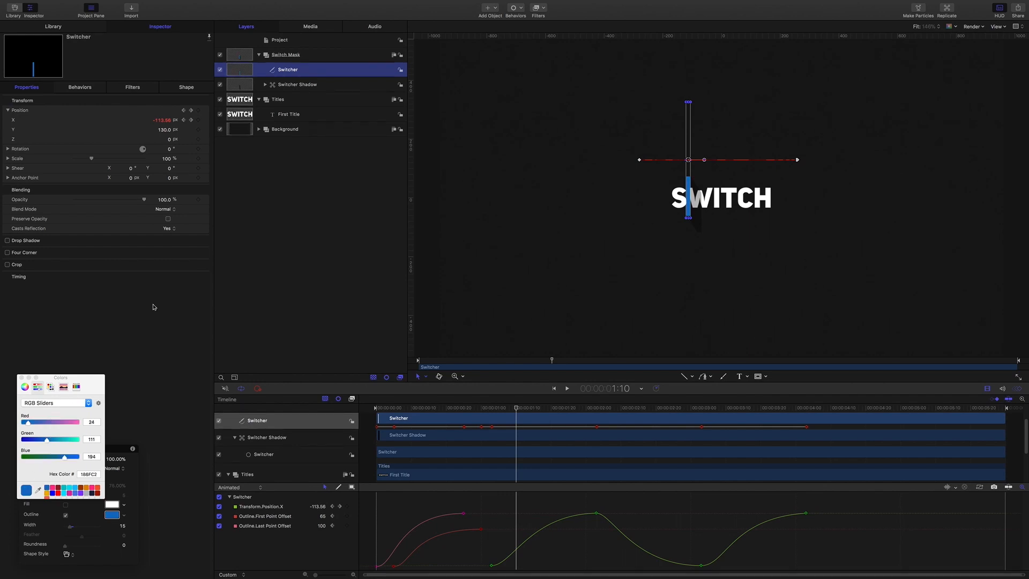
pyautogui.moveTo(105, 375); pyautogui.dragTo(205, 301)
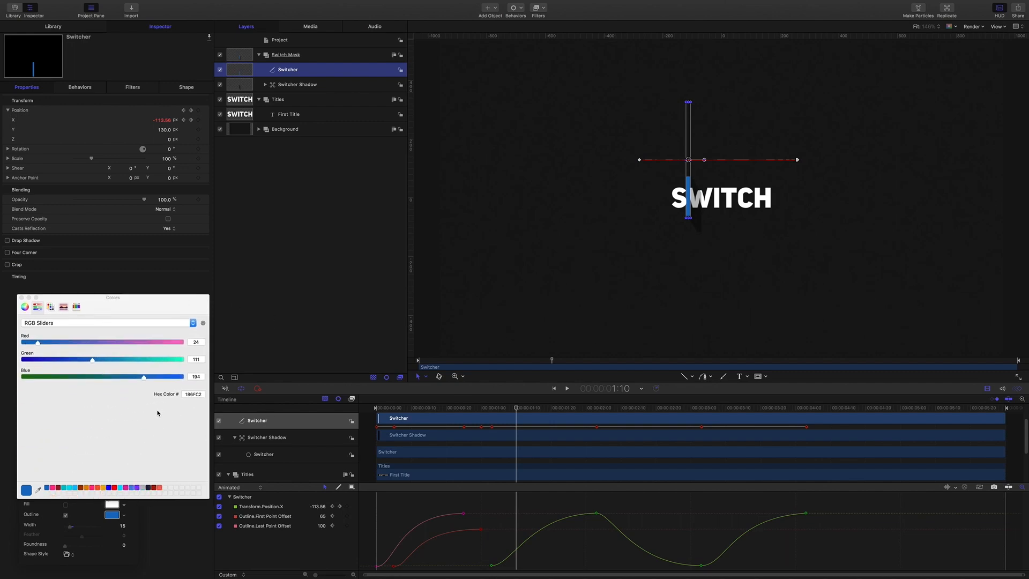
pyautogui.moveTo(211, 292); pyautogui.dragTo(105, 375)
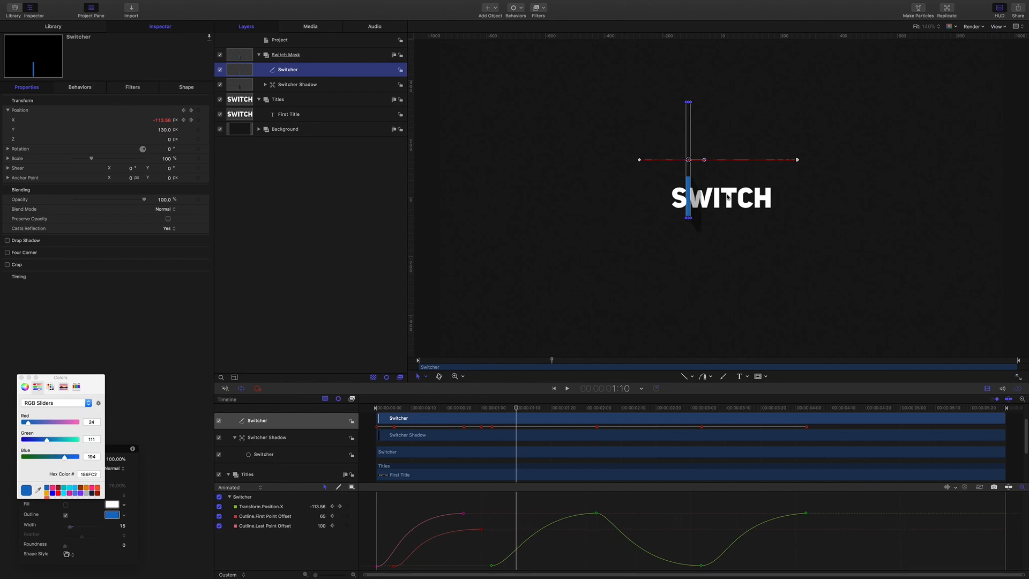
# Replicate First Title, place the replicator beneath the original text, and make the original title visible again
pyautogui.click(285, 116)
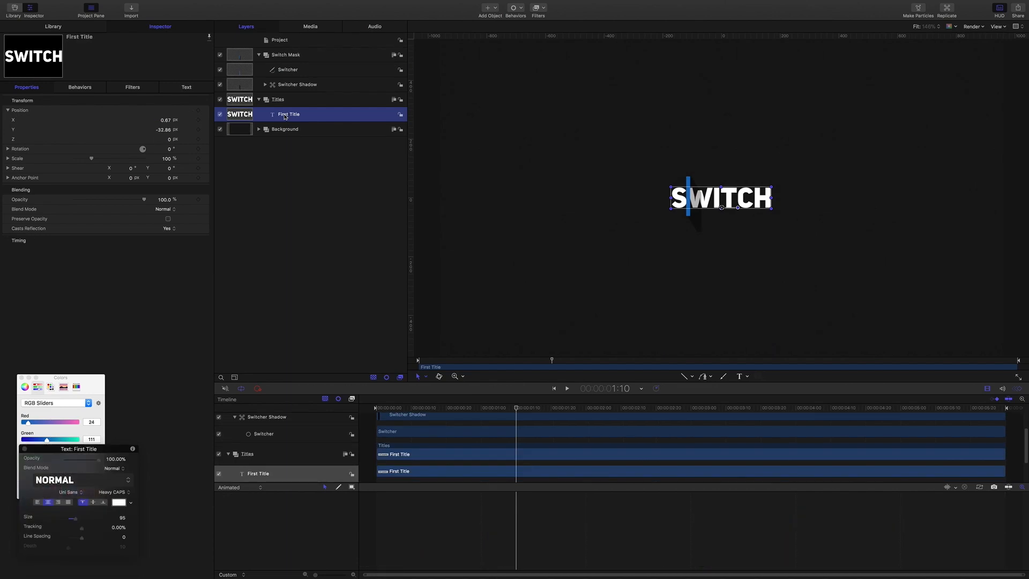
pyautogui.press('l')
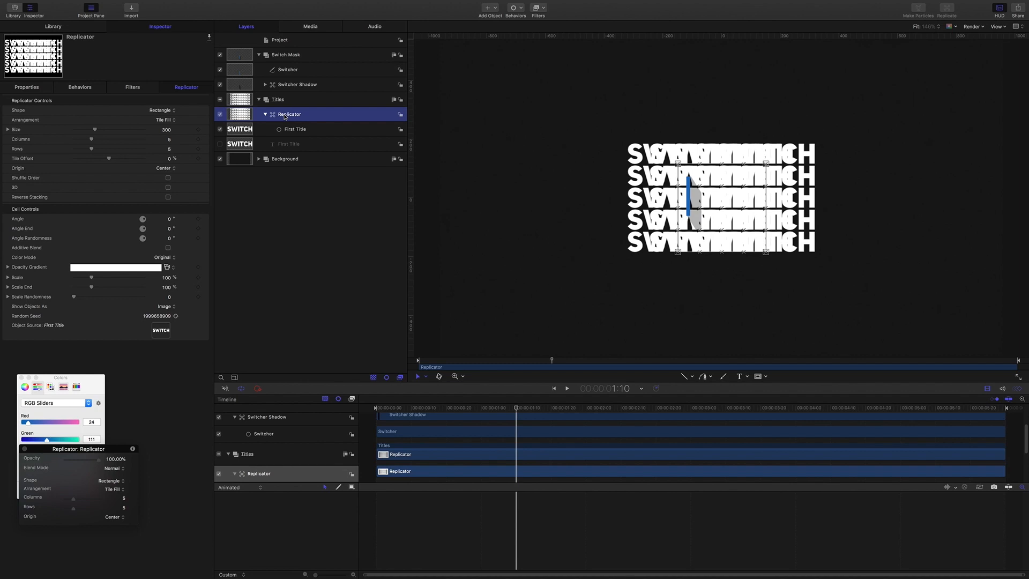
pyautogui.press('super+[')
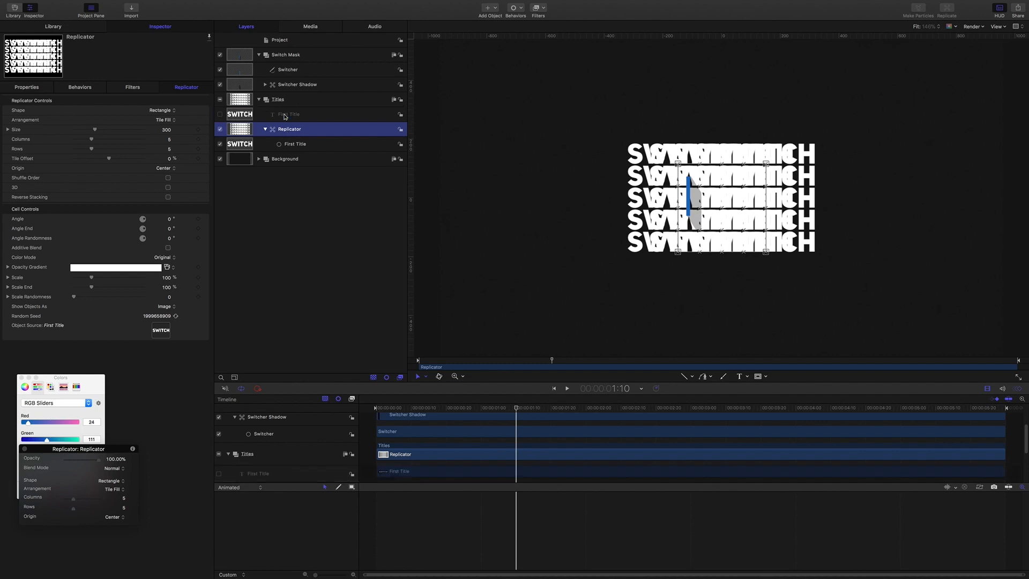
pyautogui.click(285, 117)
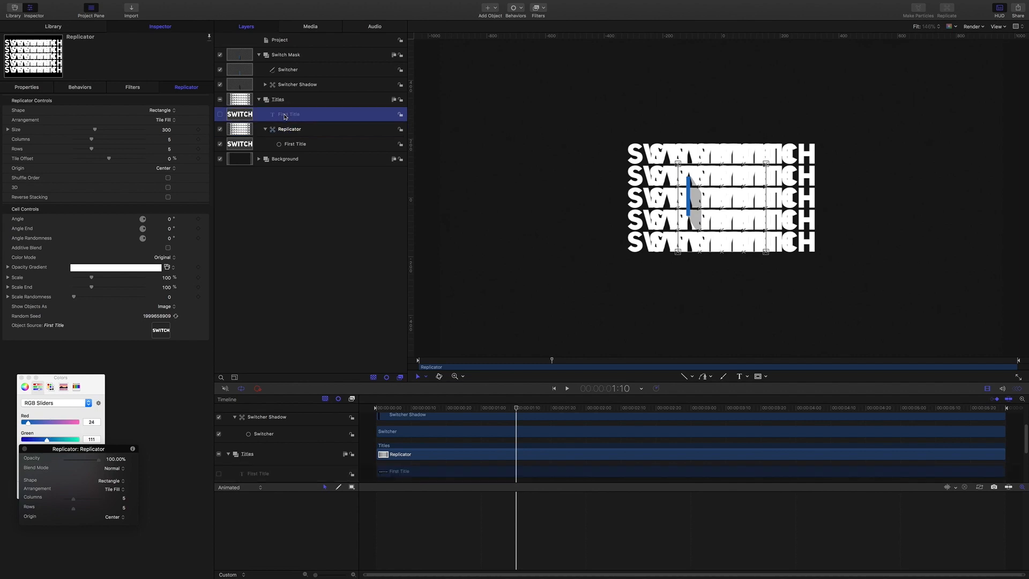
pyautogui.click(220, 115)
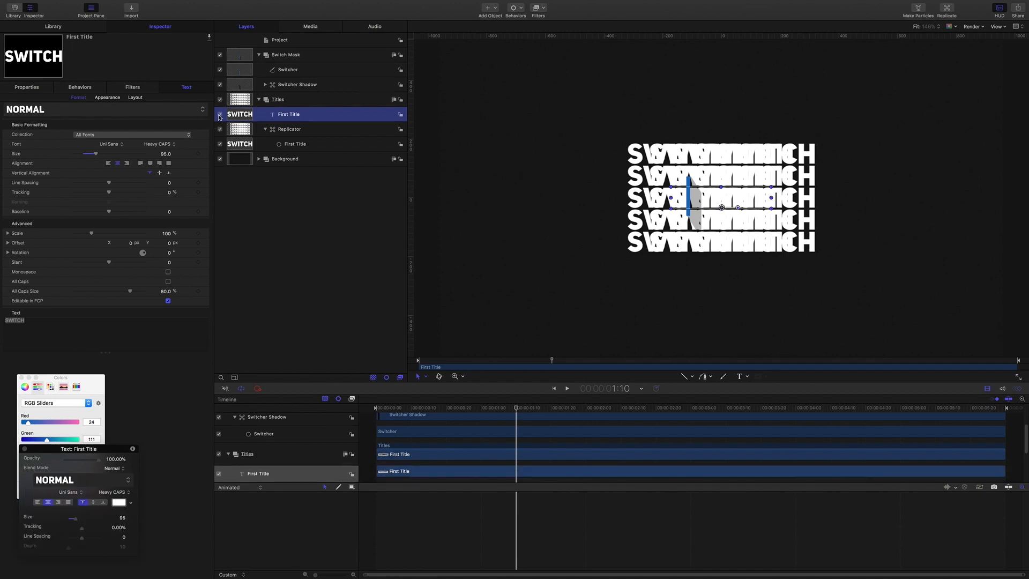
# Set the title replicator's shape to Line
pyautogui.click(284, 131)
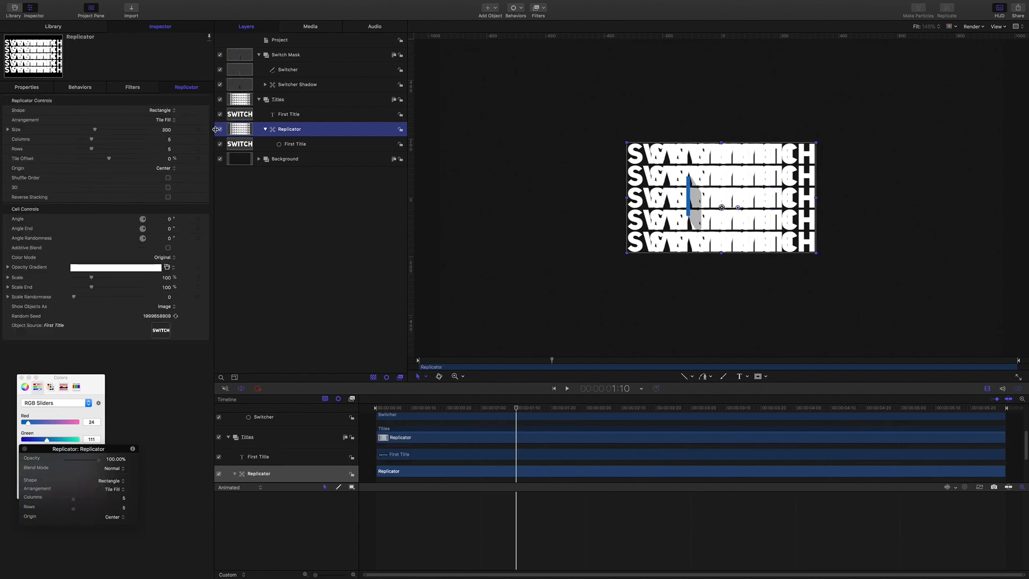
pyautogui.click(172, 111)
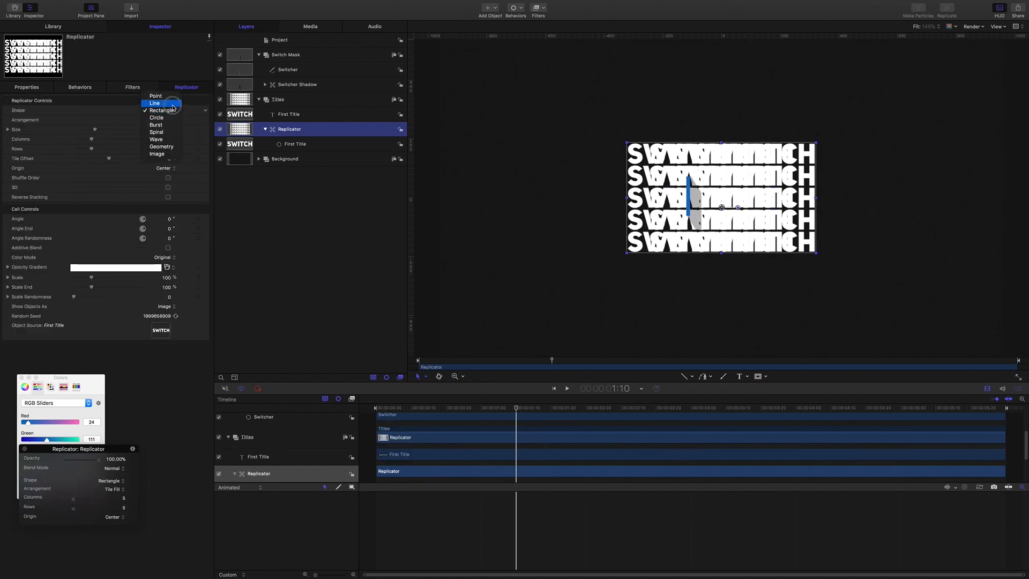
pyautogui.click(172, 104)
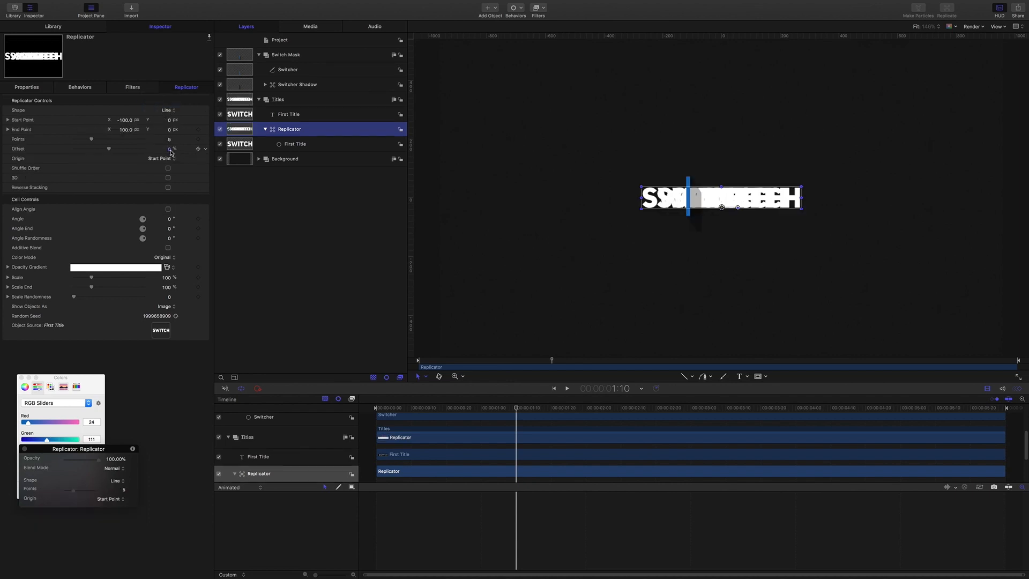
# Set the replicator's color mode to Over Pattern and reduce its gradient to a single near-black color, RGB 0.01 each
pyautogui.click(175, 259)
pyautogui.click(165, 276)
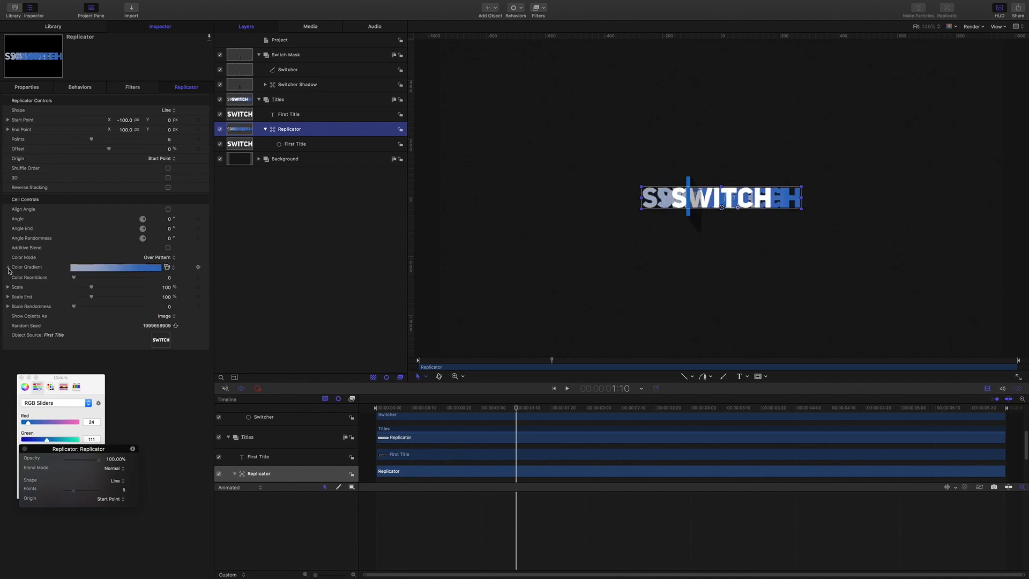
pyautogui.click(8, 267)
pyautogui.click(195, 304)
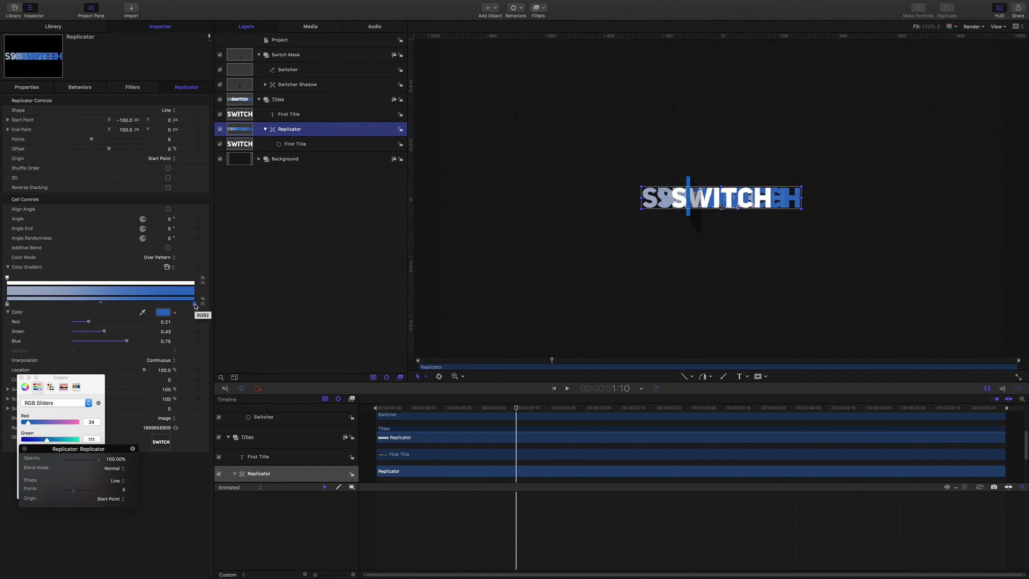
pyautogui.moveTo(195, 304); pyautogui.dragTo(284, 297)
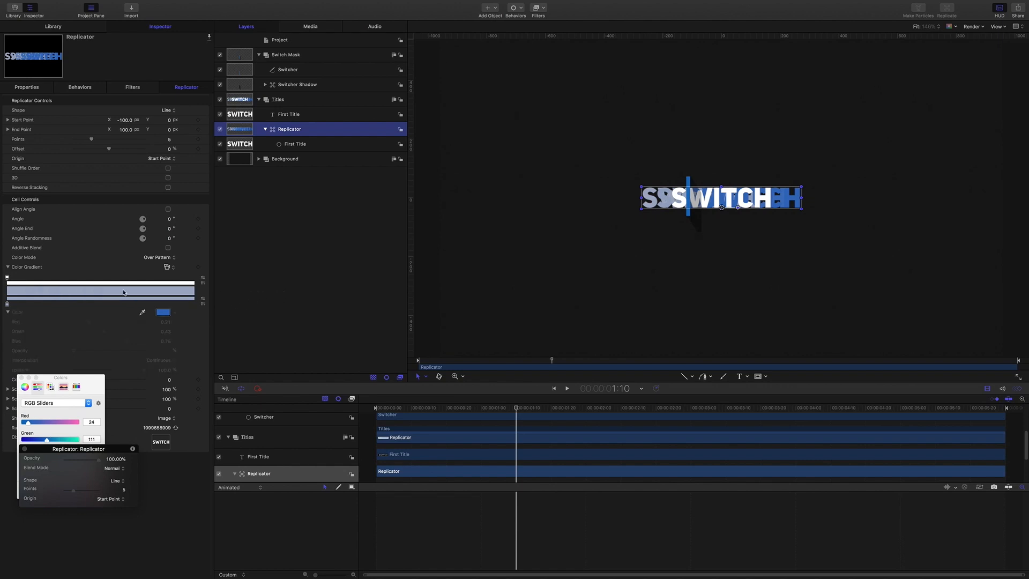
pyautogui.click(7, 305)
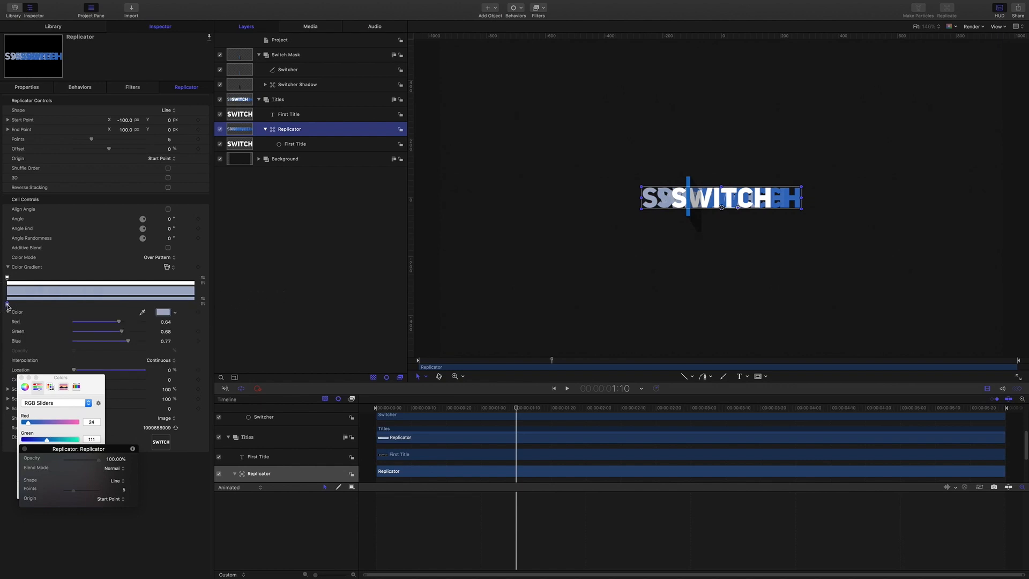
pyautogui.click(175, 312)
pyautogui.moveTo(219, 400); pyautogui.dragTo(235, 399)
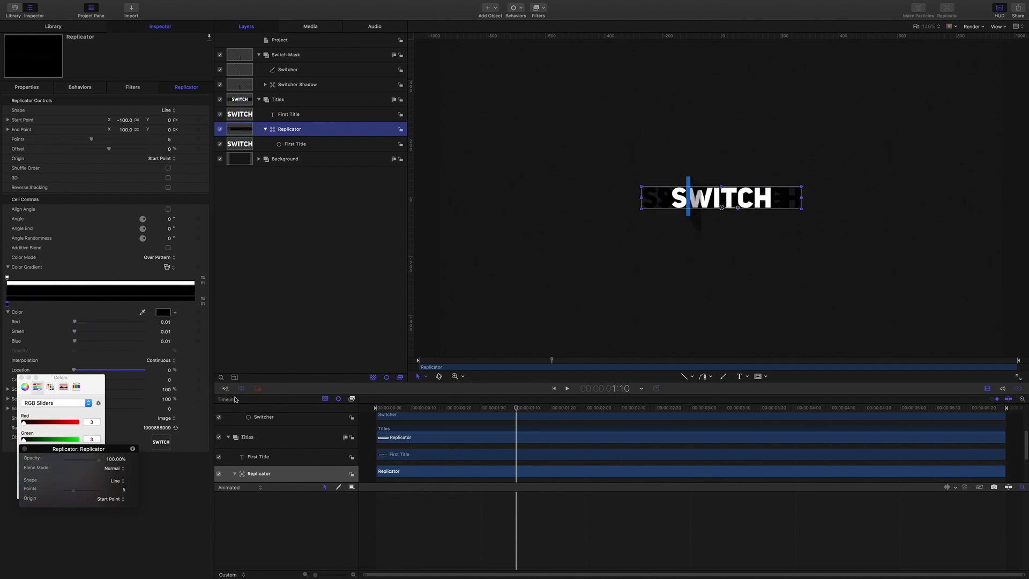
# Shift the title replicator's X position to 102.67 px so it starts directly behind the SWITCH text
pyautogui.click(27, 86)
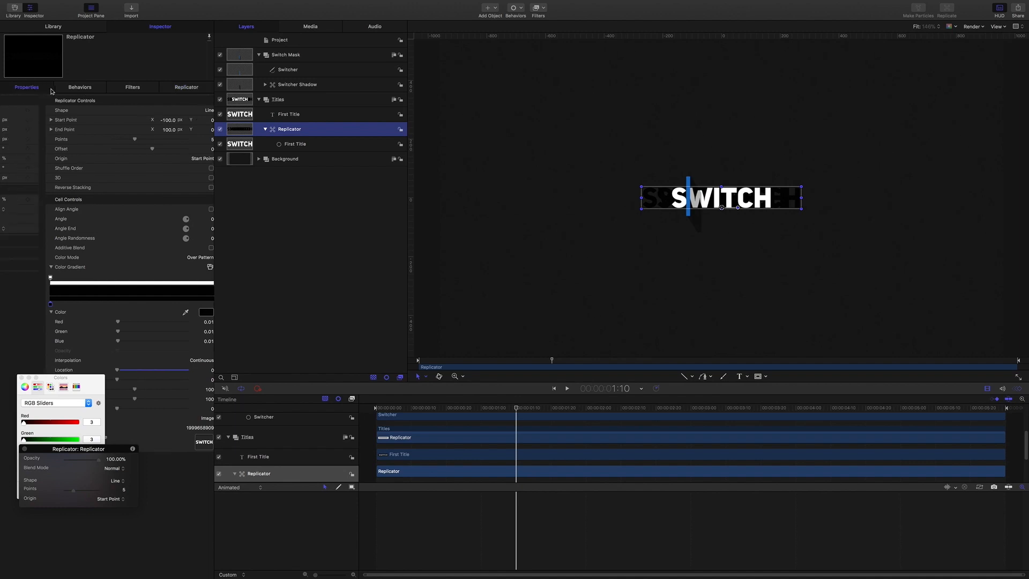
pyautogui.click(167, 121)
pyautogui.moveTo(166, 121); pyautogui.dragTo(210, 121)
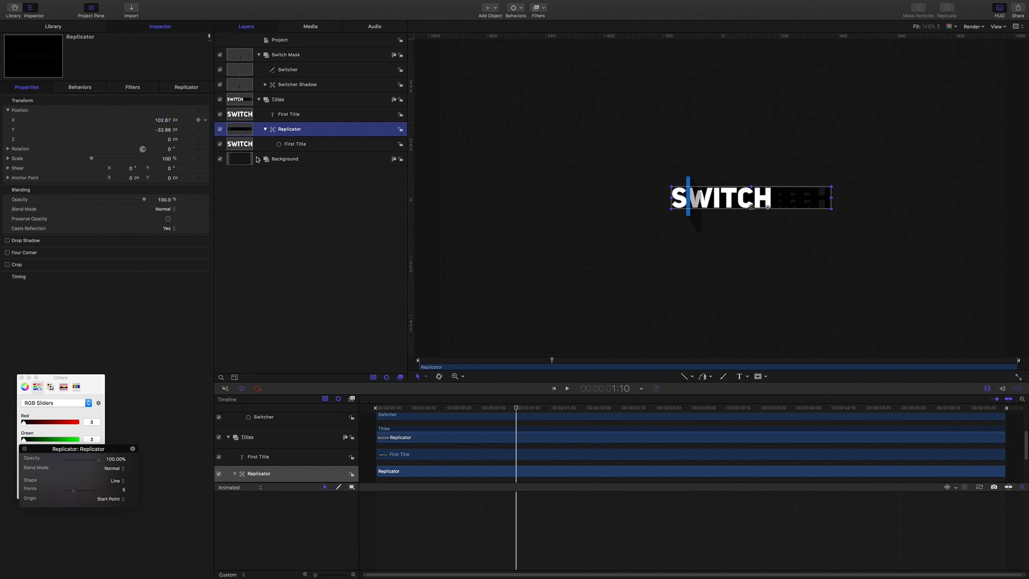
# Angle the replicator line diagonally down and to the right, with its end point at about X -63, Y -51 px
pyautogui.rightClick(739, 200)
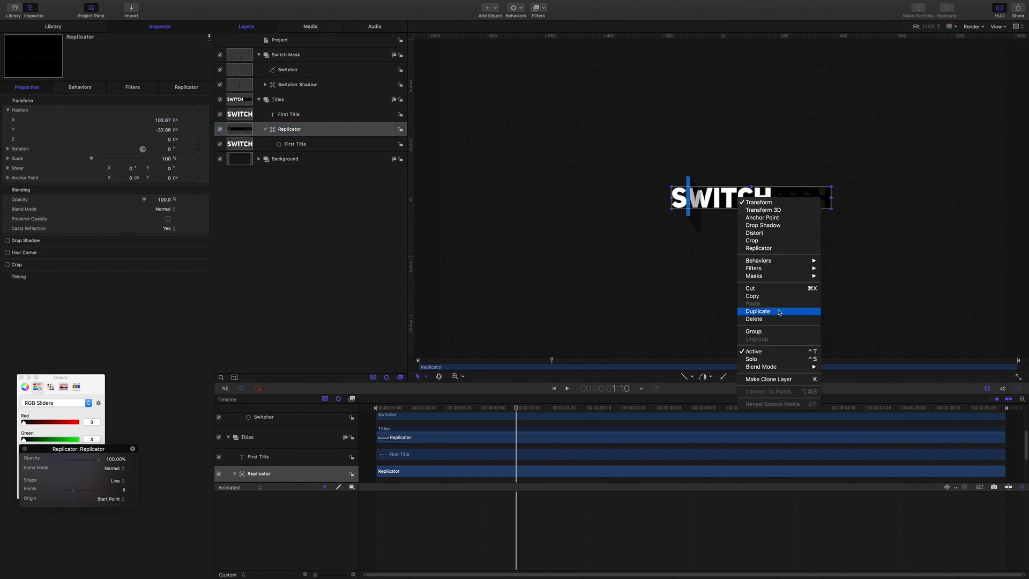
pyautogui.click(769, 250)
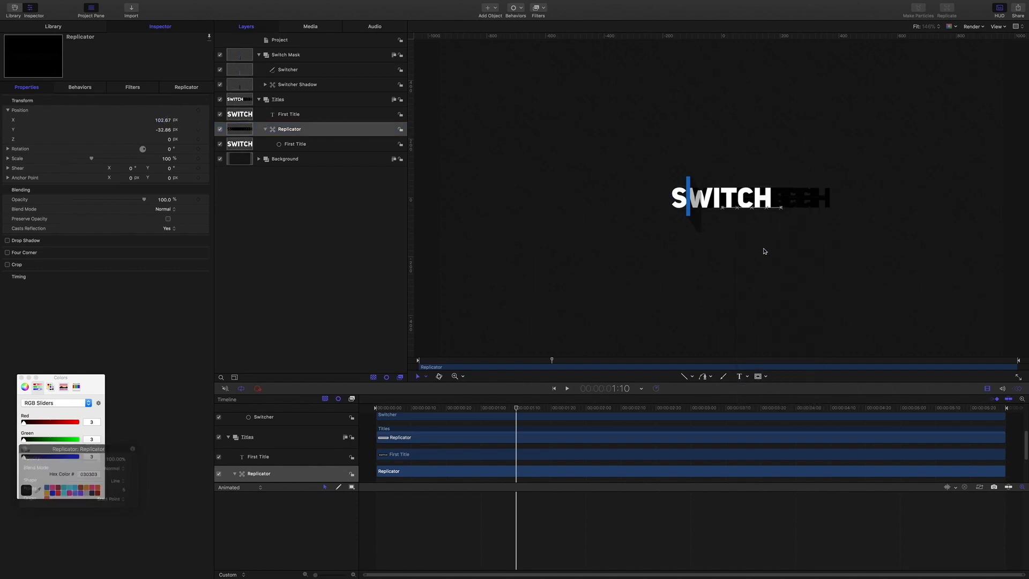
pyautogui.moveTo(781, 206); pyautogui.dragTo(734, 224)
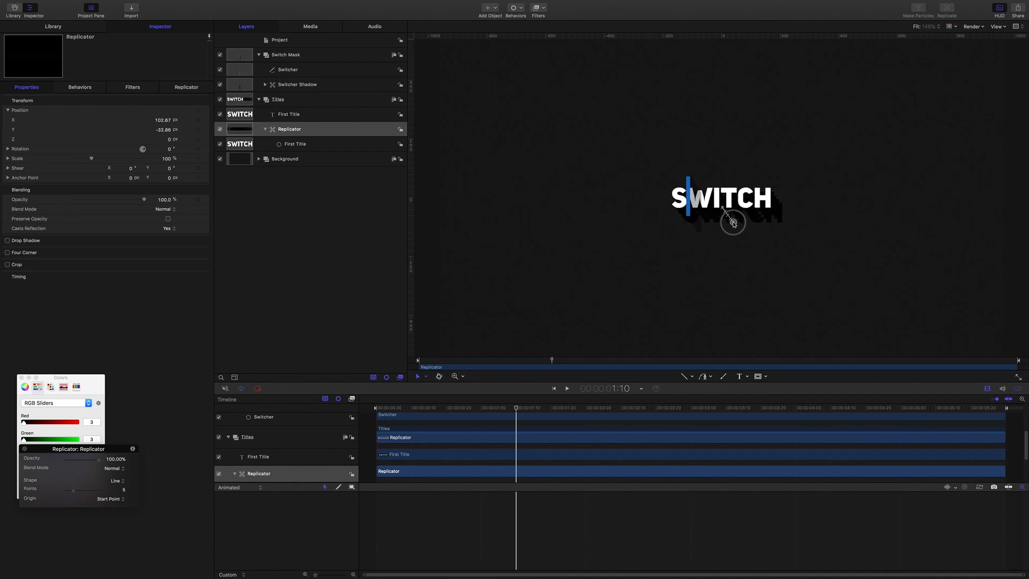
pyautogui.moveTo(733, 224); pyautogui.dragTo(733, 224)
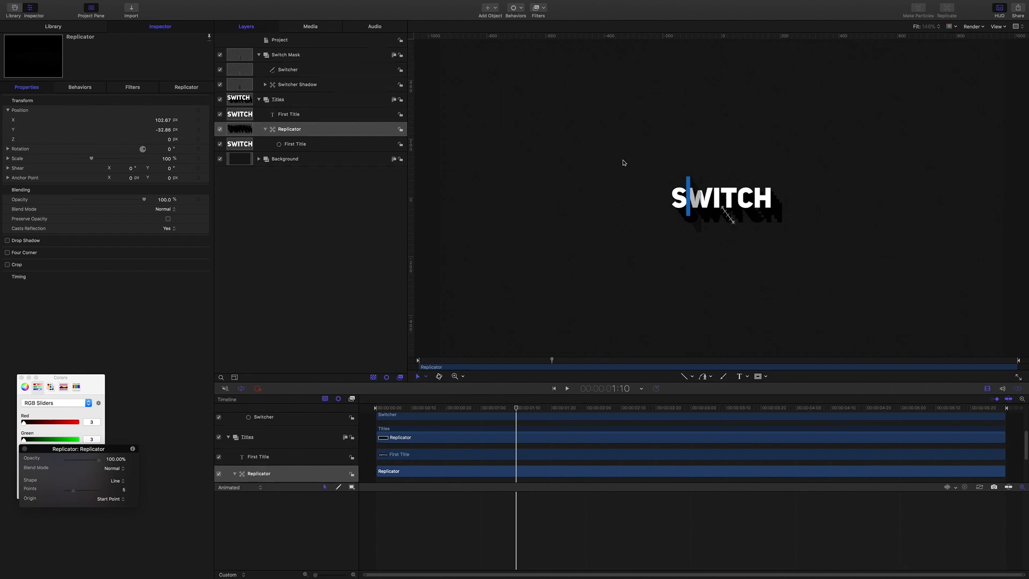
# Set the title replicator's number of points to 320
pyautogui.click(183, 87)
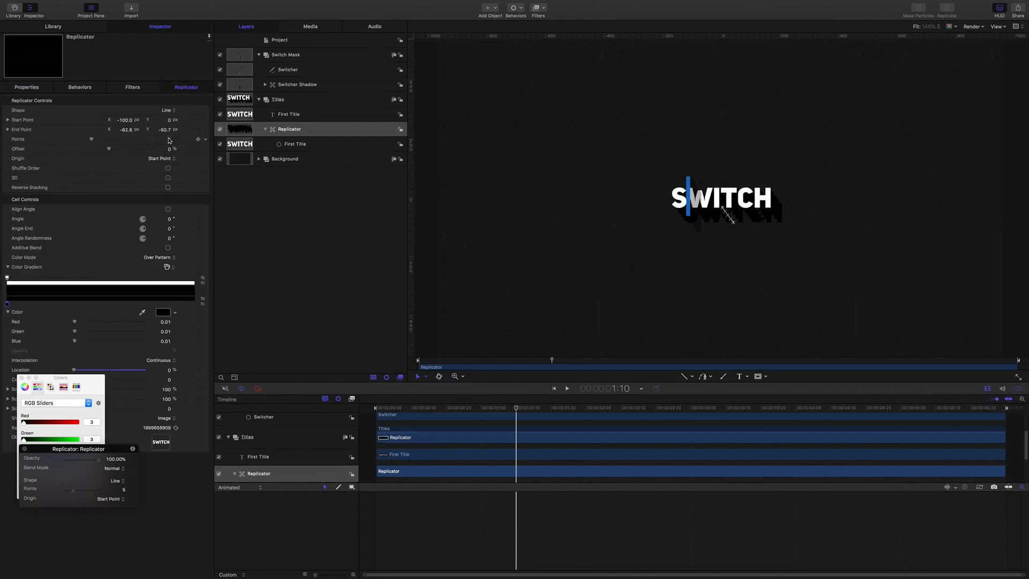
pyautogui.click(169, 140)
pyautogui.write('320')
pyautogui.press('Return')
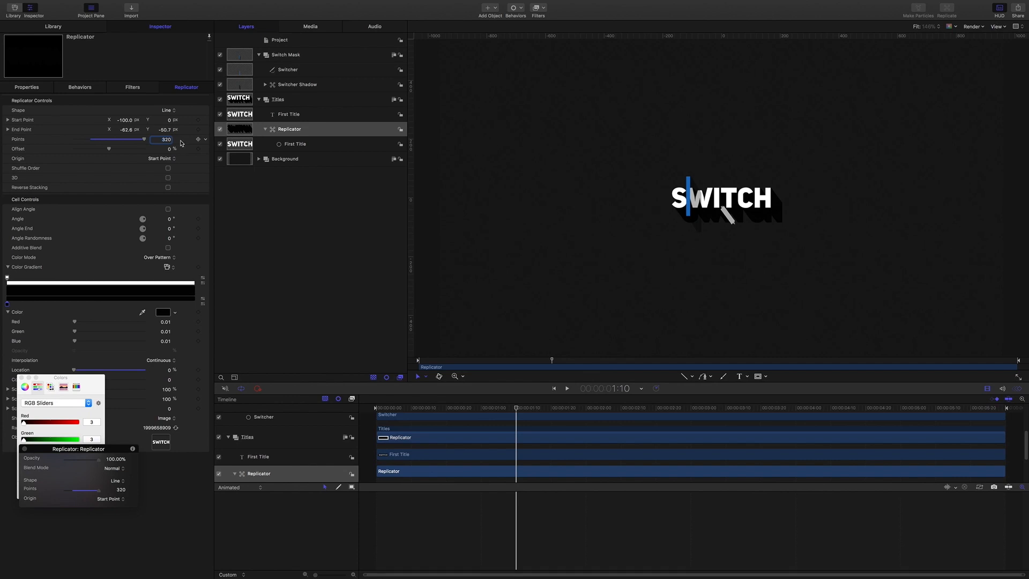
# Set the title replicator's opacity to 50%
pyautogui.click(30, 88)
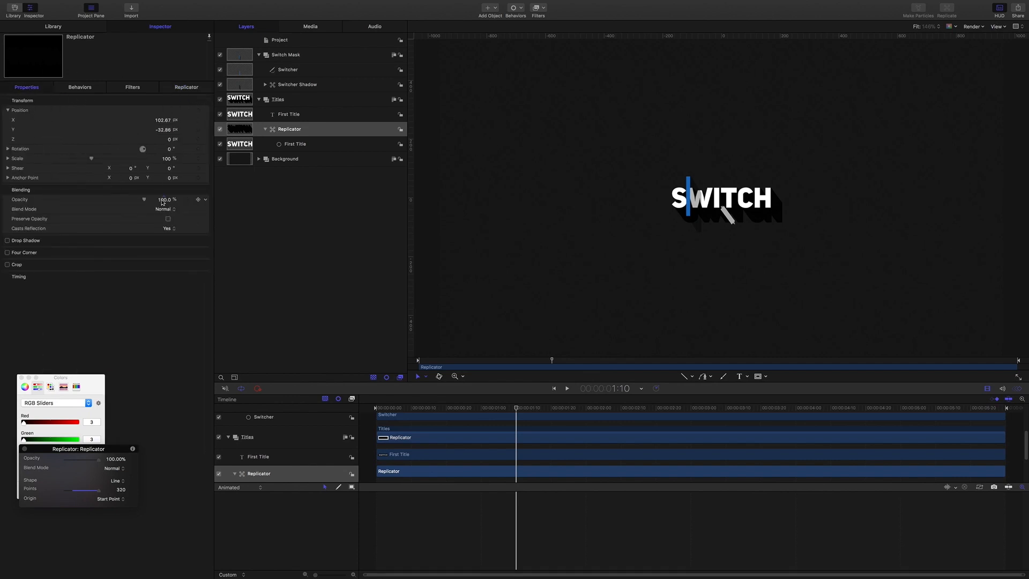
pyautogui.click(165, 200)
pyautogui.write('50')
pyautogui.press('Return')
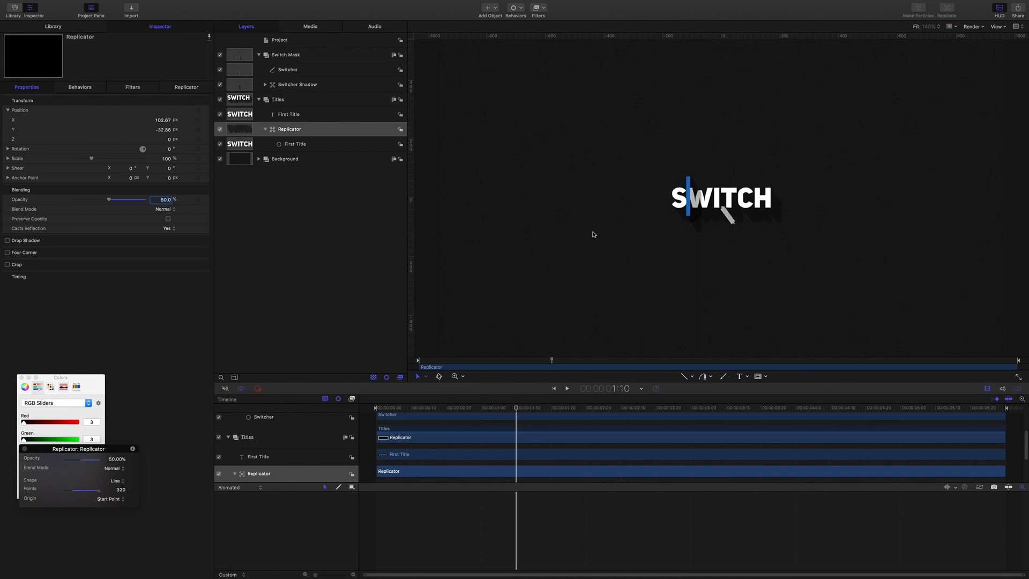
# Move the First Title text to an X position of 86.67 px, clear of the vertical line
pyautogui.click(295, 116)
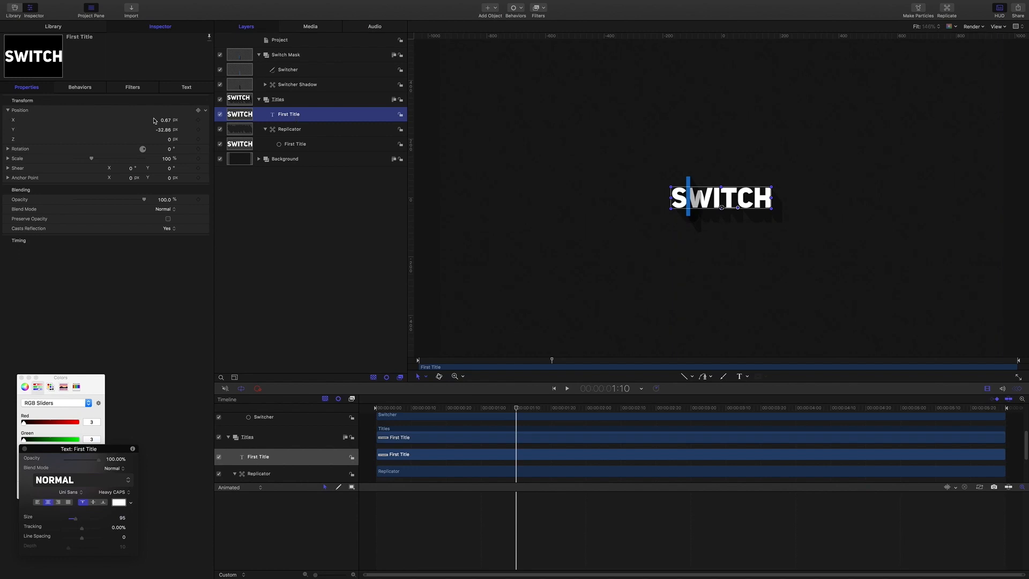
pyautogui.moveTo(165, 122); pyautogui.dragTo(212, 121)
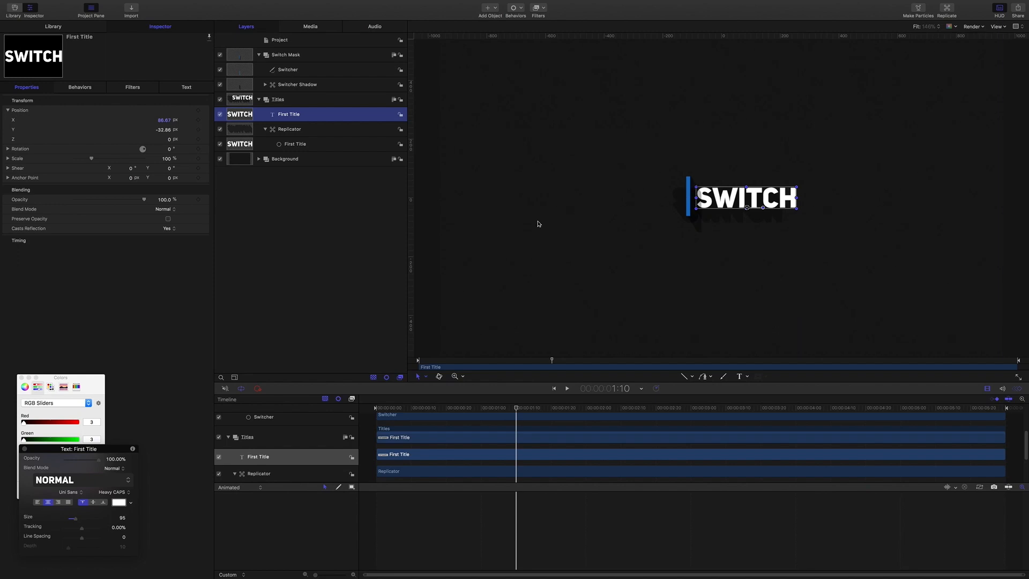
# Rename the title replicator "First Title Shadow" and shift it along X so it sits behind the moved SWITCH text
pyautogui.doubleClick(290, 129)
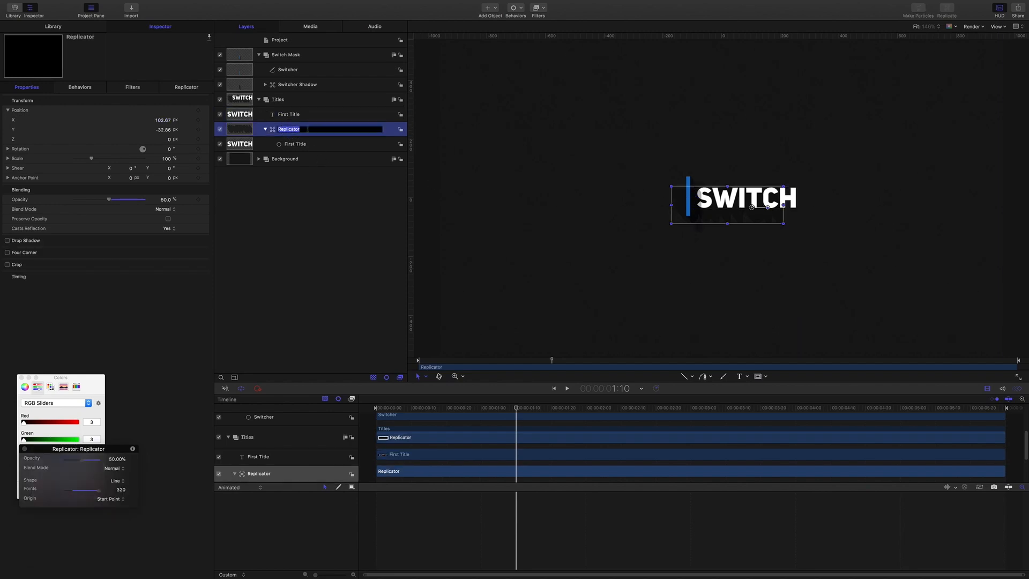
pyautogui.write('First Title Shadow')
pyautogui.press('Return')
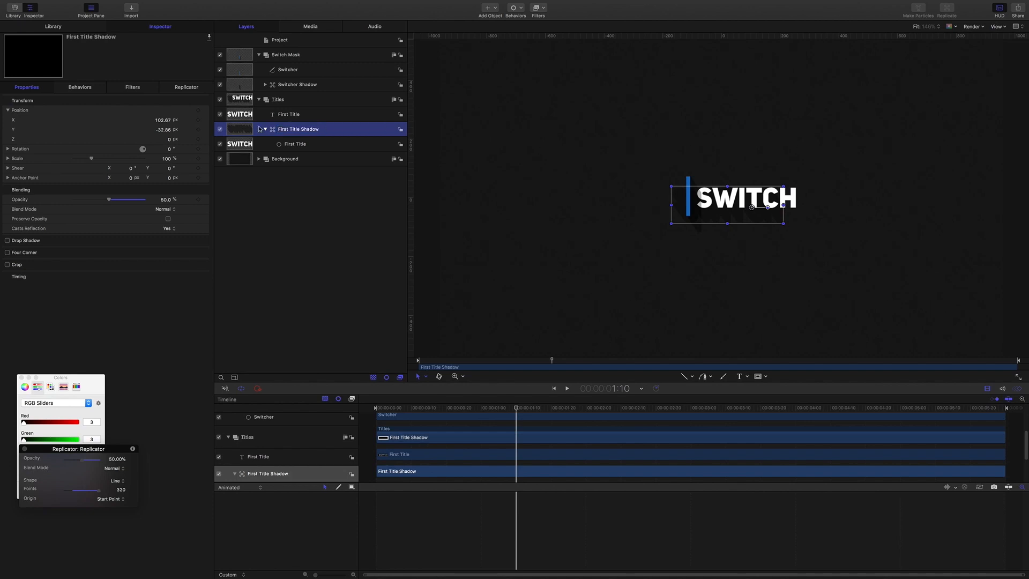
pyautogui.click(163, 121)
pyautogui.moveTo(163, 122); pyautogui.dragTo(207, 122)
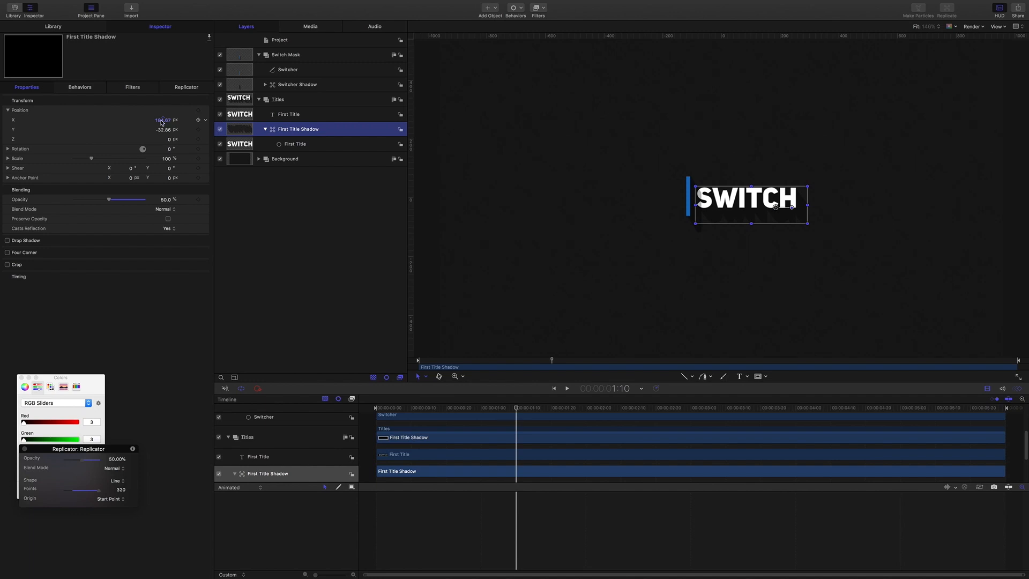
# Keyframe the First Title's X position at 86.67 px at 1:10 and at 0 px at 2:00
pyautogui.click(293, 116)
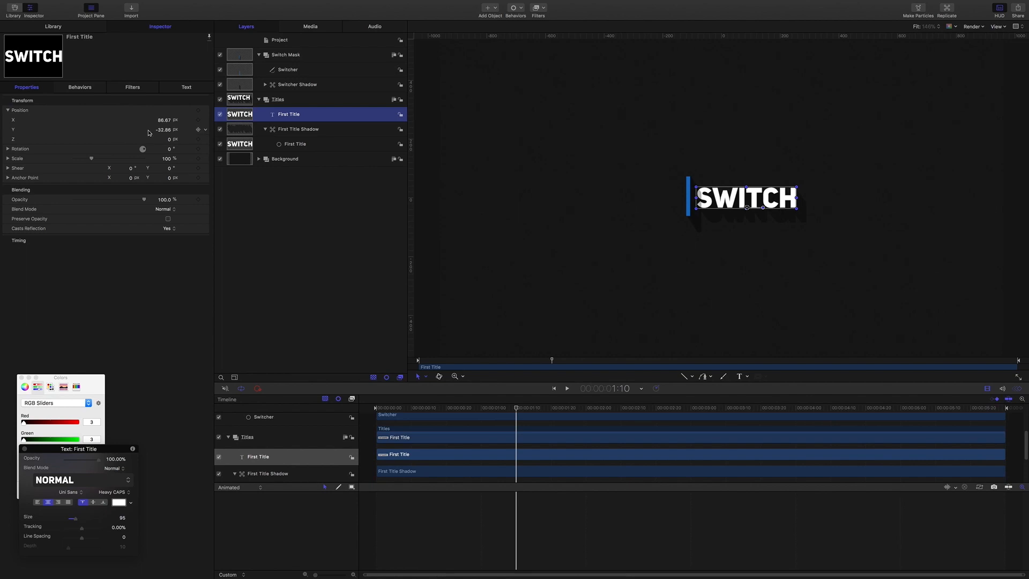
pyautogui.click(198, 120)
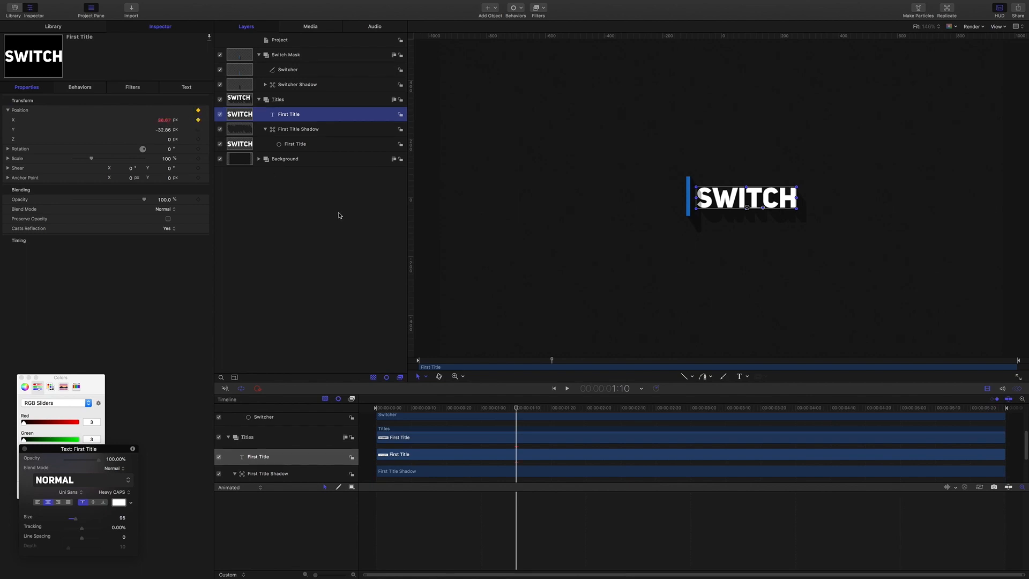
pyautogui.click(622, 389)
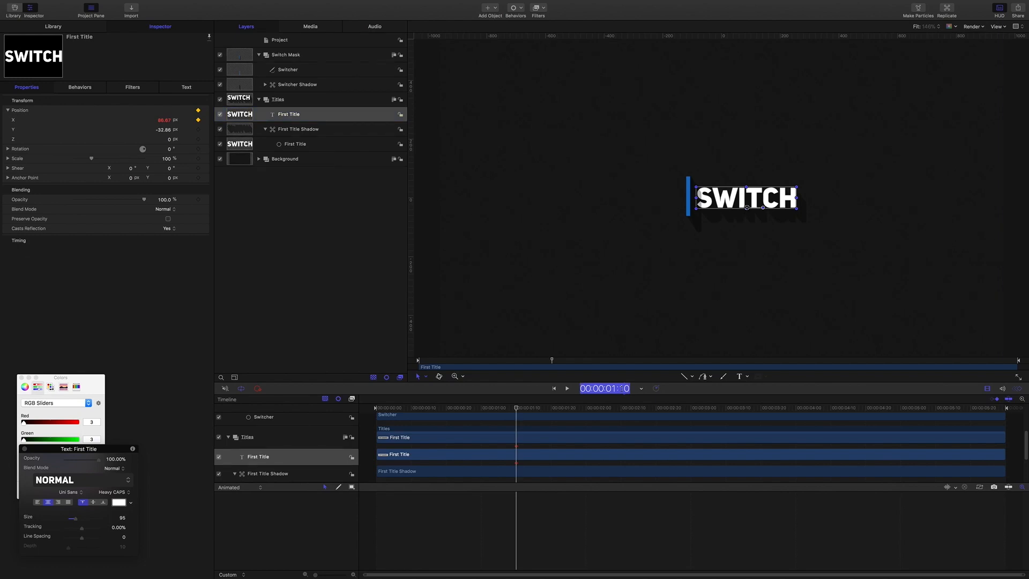
pyautogui.write('200')
pyautogui.press('Return')
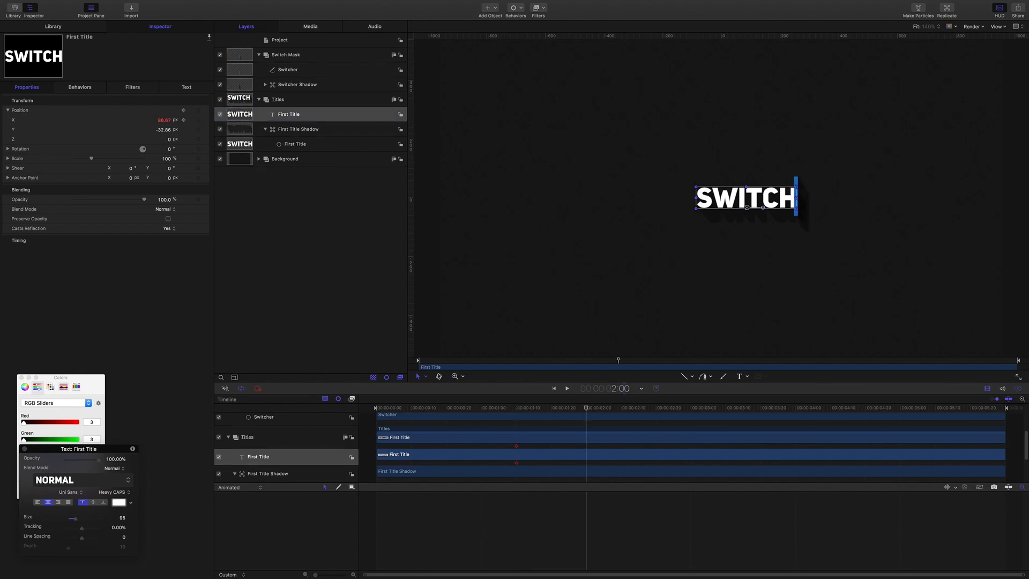
pyautogui.click(162, 121)
pyautogui.write('0')
pyautogui.press('Return')
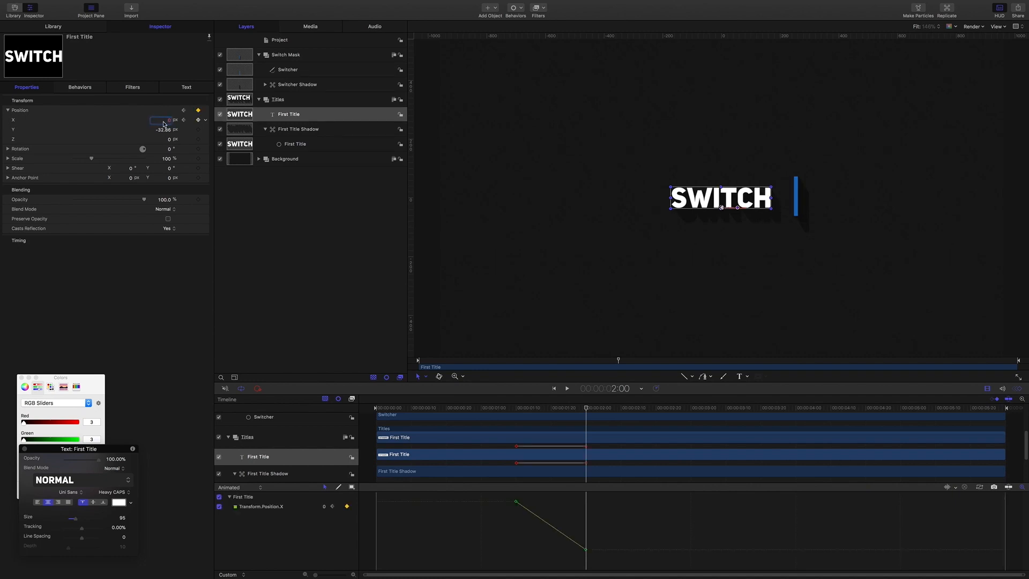
# Reshape the First Title's X position curve with Bezier tangents, making it start steep at 1:10 and flatten into the 2:00 keyframe
pyautogui.moveTo(585, 407)
pyautogui.mouseDown()
pyautogui.moveTo(512, 406)
pyautogui.moveTo(577, 410)
pyautogui.mouseUp()
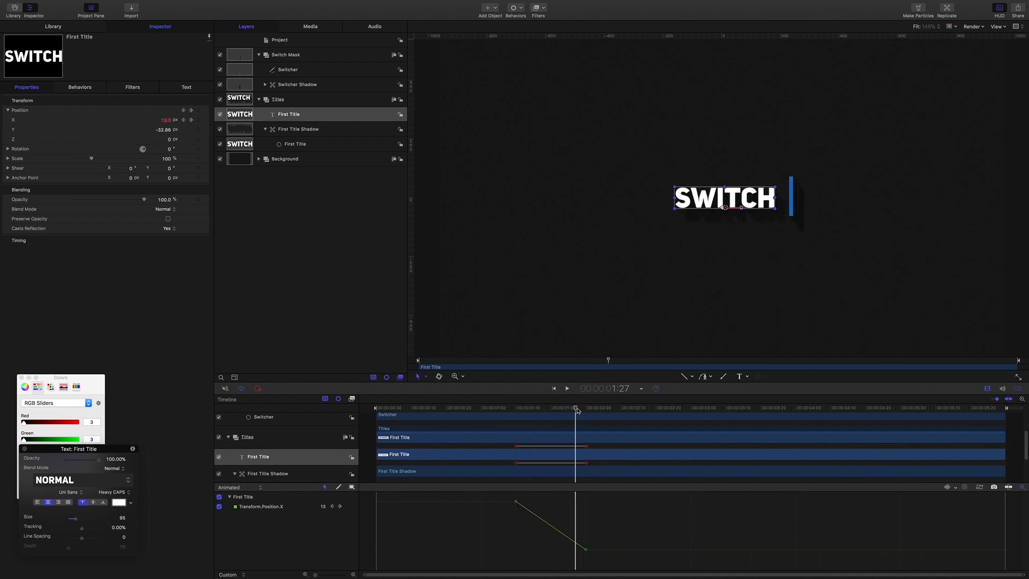
pyautogui.moveTo(508, 500); pyautogui.dragTo(555, 565)
pyautogui.rightClick(538, 517)
pyautogui.click(606, 545)
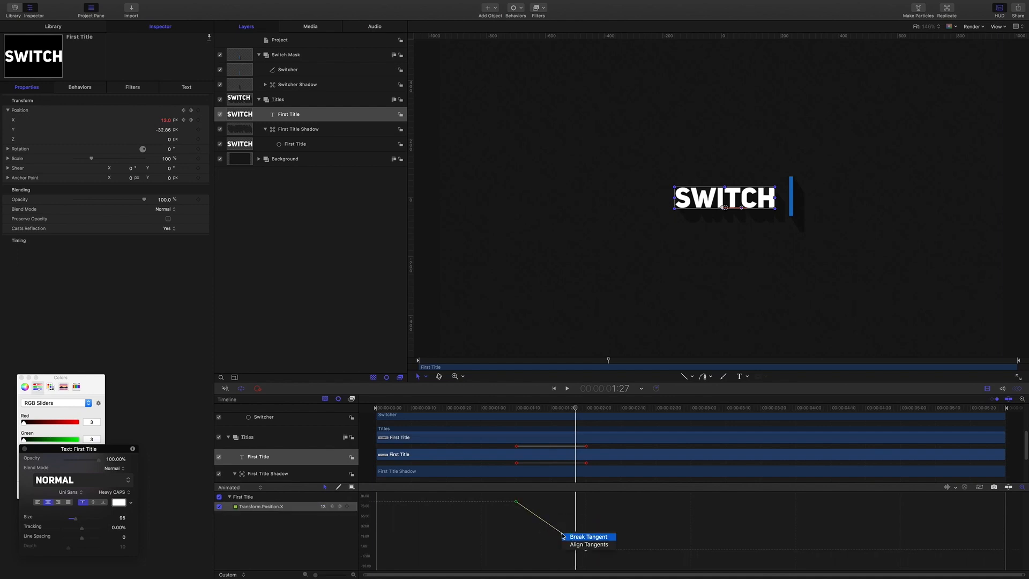
pyautogui.click(515, 501)
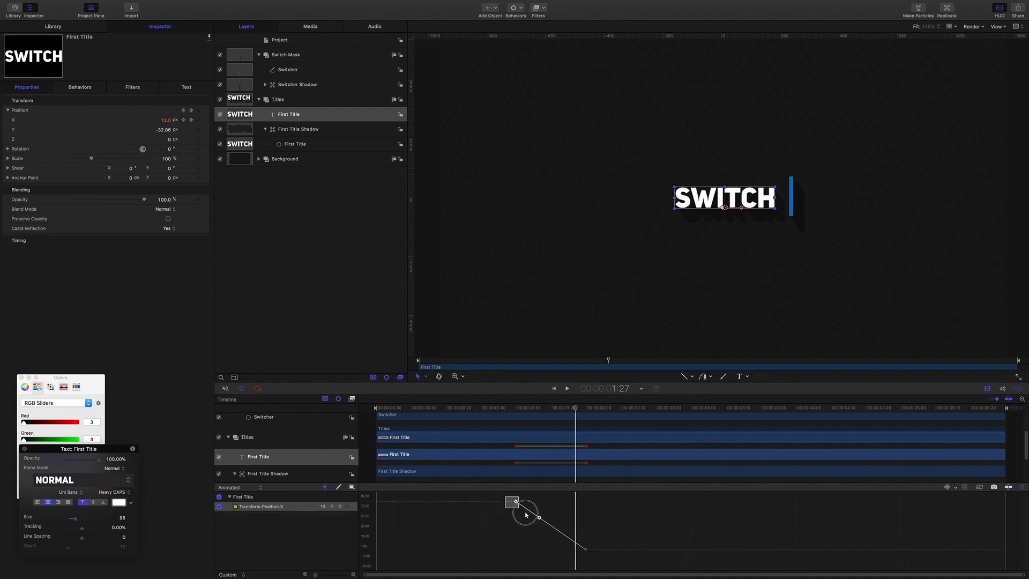
pyautogui.moveTo(535, 519); pyautogui.dragTo(514, 539)
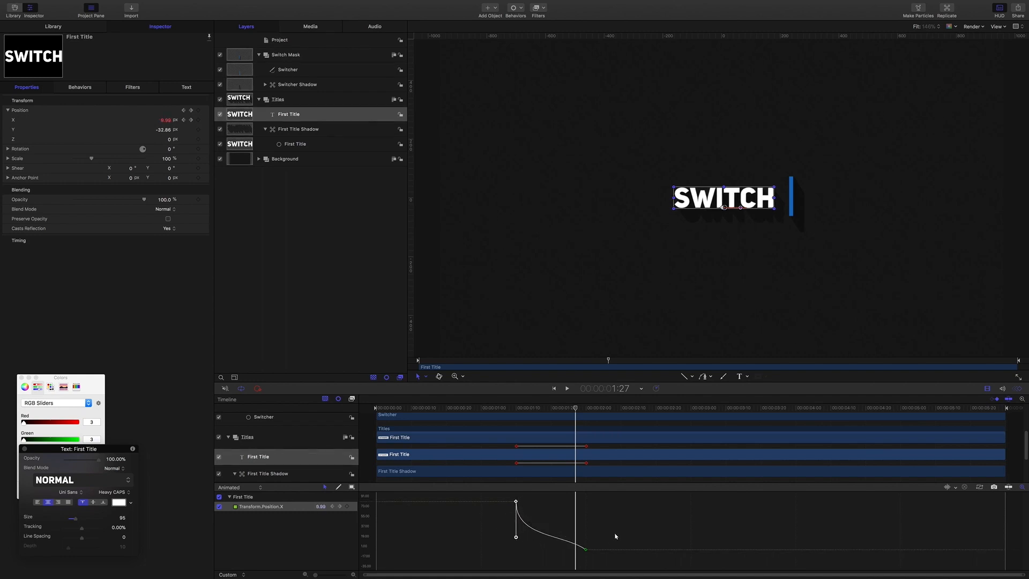
pyautogui.moveTo(615, 533); pyautogui.dragTo(515, 546)
pyautogui.click(516, 501)
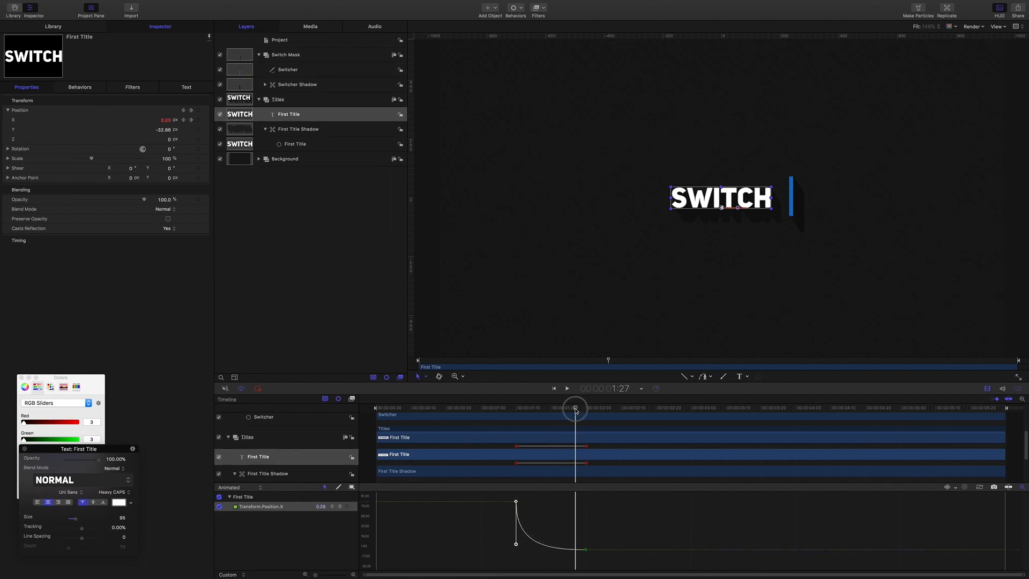
# Play the animation from just before 1:10 to check how the SWITCH text eases into place
pyautogui.moveTo(575, 409); pyautogui.dragTo(497, 409)
pyautogui.press('space')
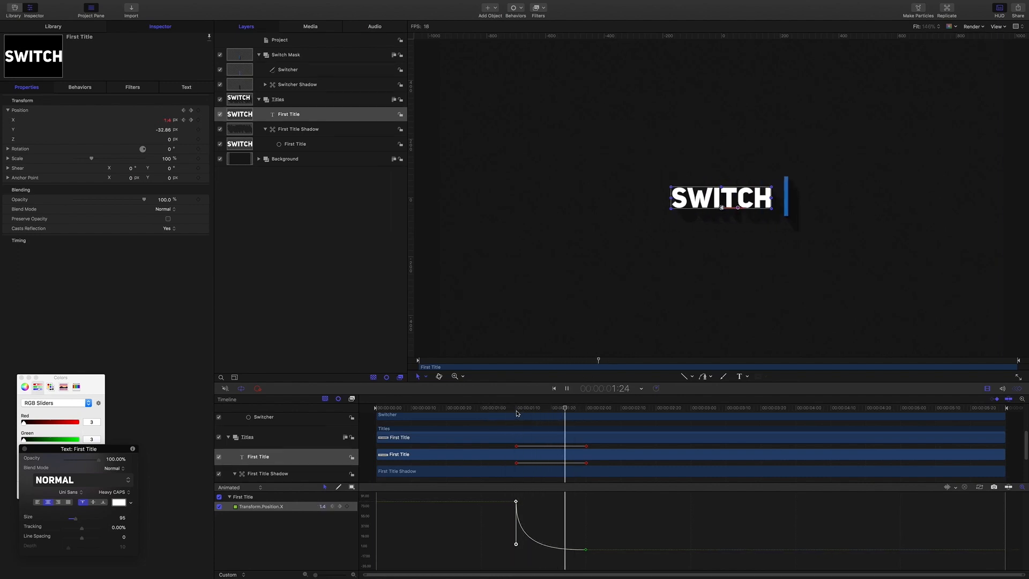
pyautogui.press('space')
# Add a keyframe at 2:20 setting the First Title's X position to 66.05 px
pyautogui.moveTo(578, 408); pyautogui.dragTo(658, 418)
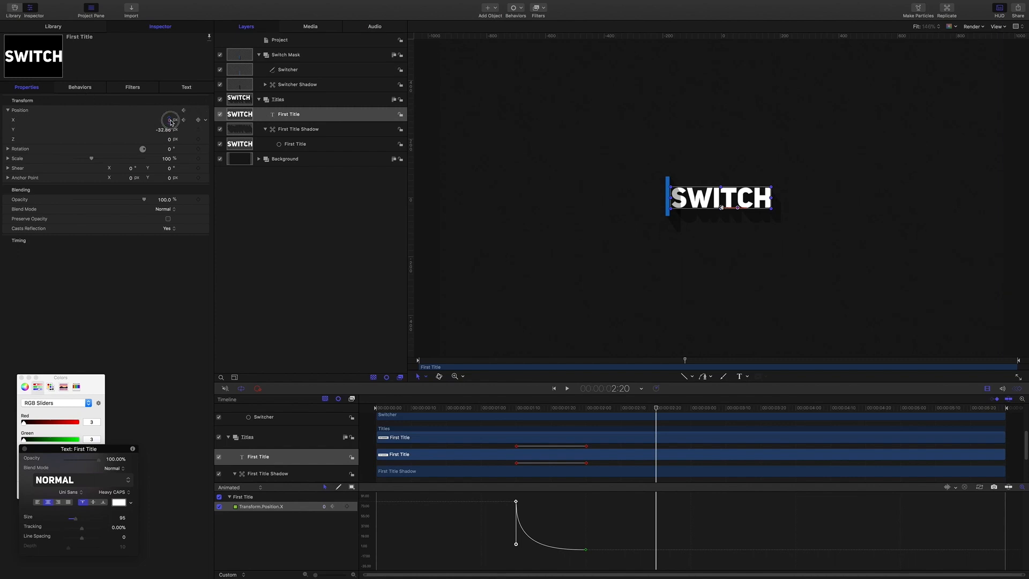
pyautogui.moveTo(171, 123); pyautogui.dragTo(205, 123)
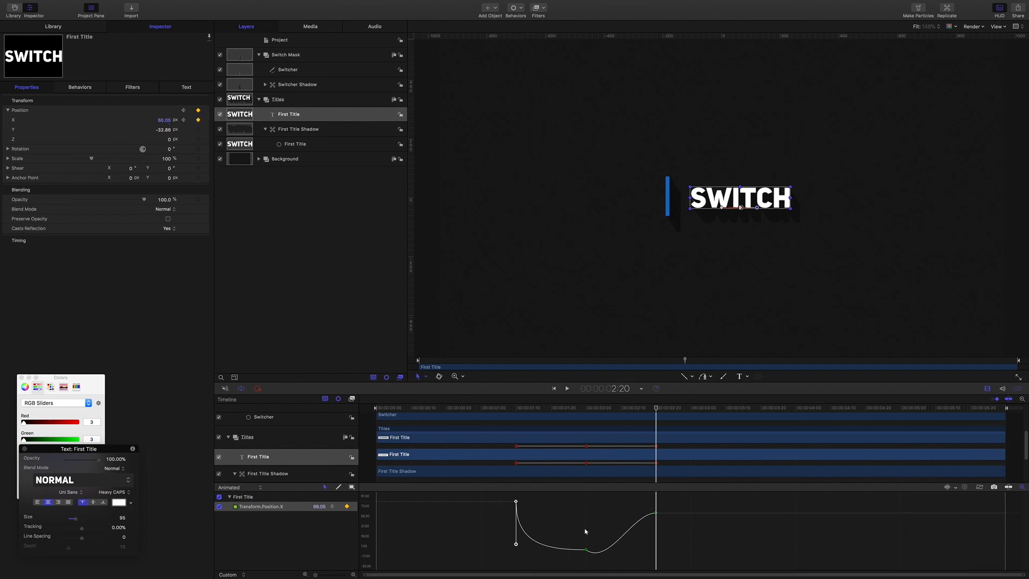
# Level the 2:00 keyframe's outgoing tangent and adjust the 2:20 keyframe's tangent so the X curve leaves 2:00 flat and ends steep
pyautogui.click(586, 549)
pyautogui.click(670, 533)
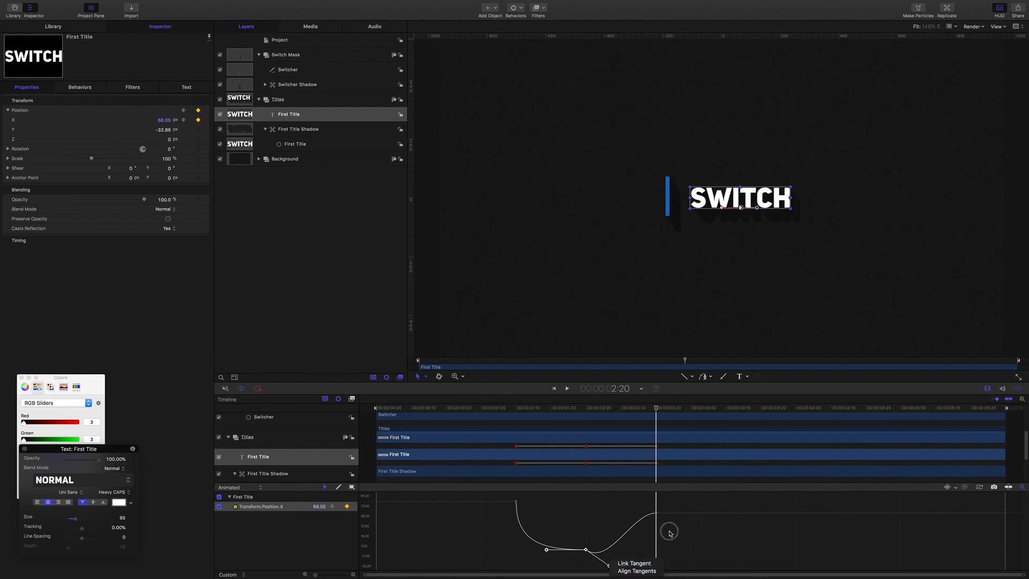
pyautogui.moveTo(669, 532); pyautogui.dragTo(638, 503)
pyautogui.rightClick(633, 513)
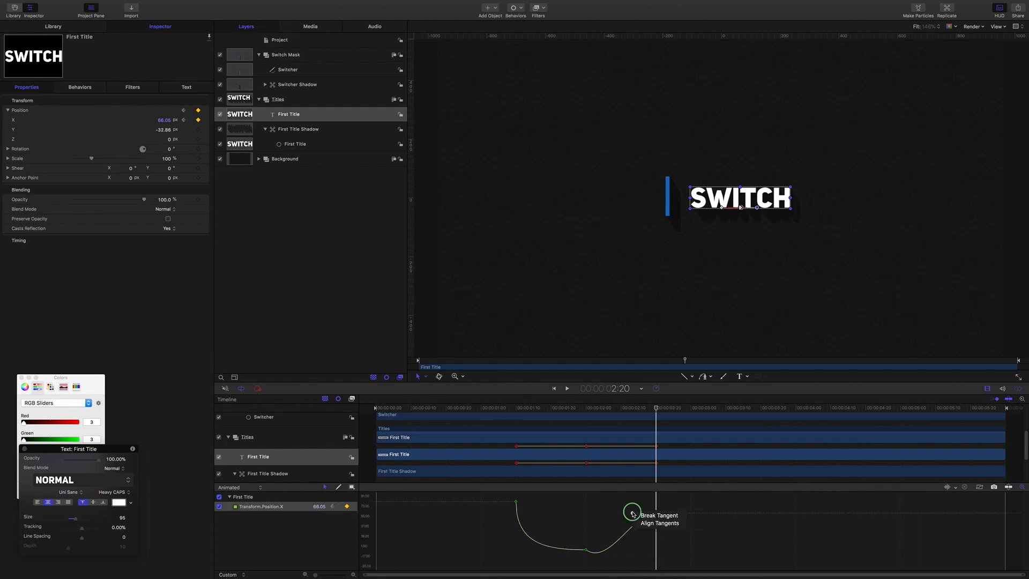
pyautogui.click(639, 516)
pyautogui.click(586, 550)
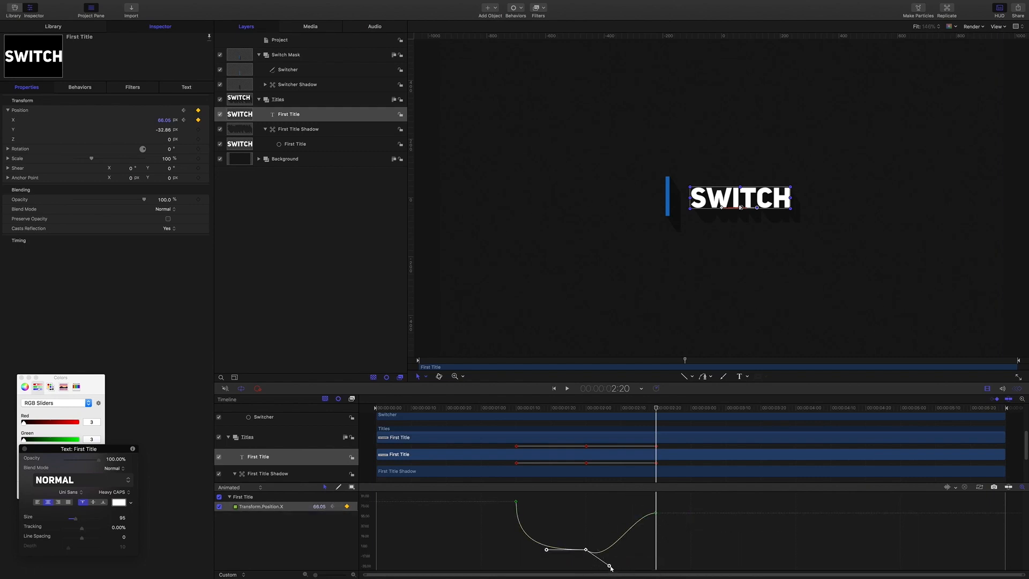
pyautogui.moveTo(610, 567); pyautogui.dragTo(634, 550)
pyautogui.moveTo(640, 503); pyautogui.dragTo(606, 549)
pyautogui.click(585, 550)
# Play back and scrub the section around 2:00 to compare the SWITCH text's motion with the sliding line
pyautogui.moveTo(656, 408); pyautogui.dragTo(587, 403)
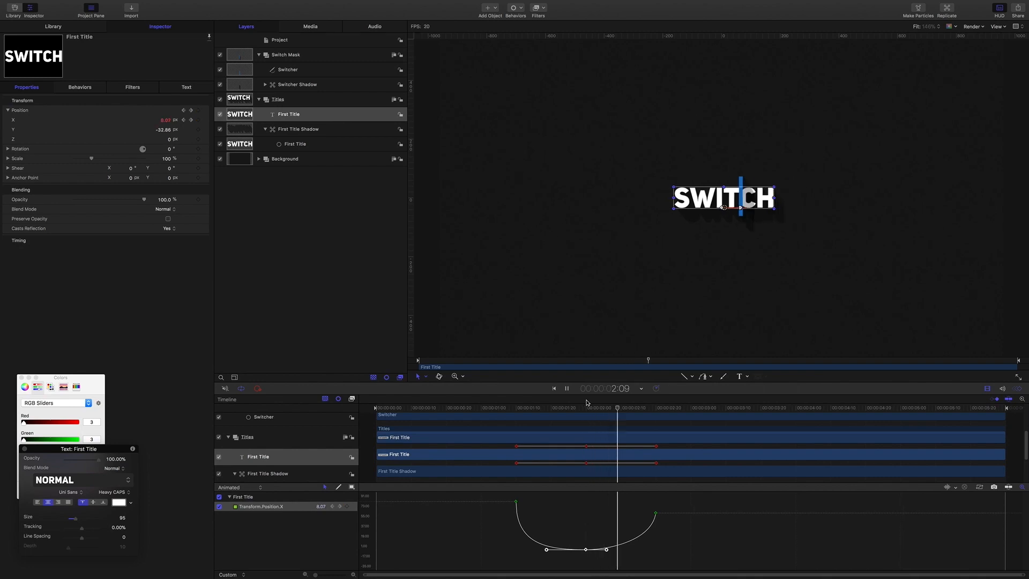
pyautogui.press('space')
pyautogui.click(648, 410)
pyautogui.moveTo(647, 409); pyautogui.dragTo(555, 405)
pyautogui.press('space')
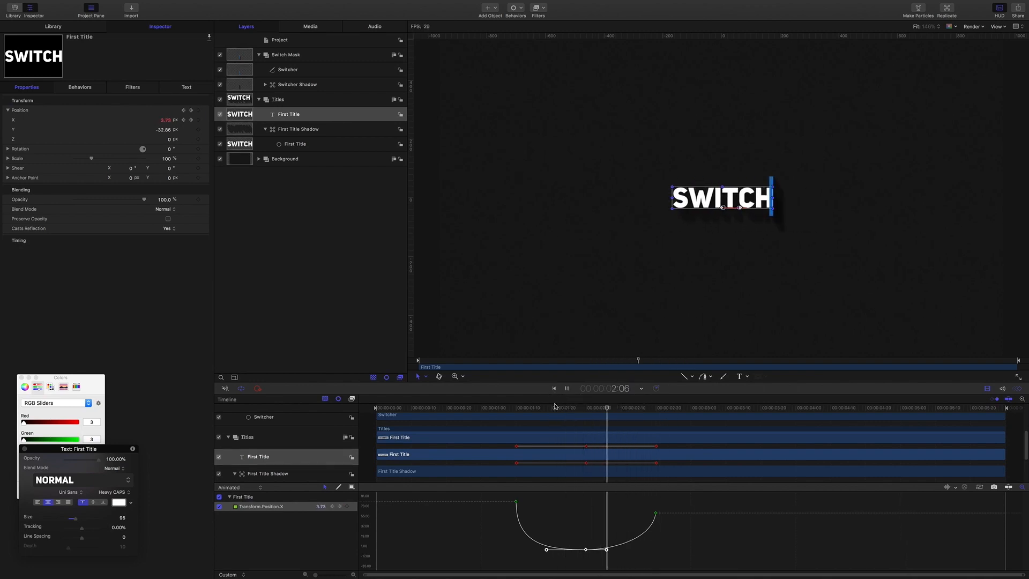
pyautogui.press('space')
pyautogui.moveTo(661, 411); pyautogui.dragTo(586, 406)
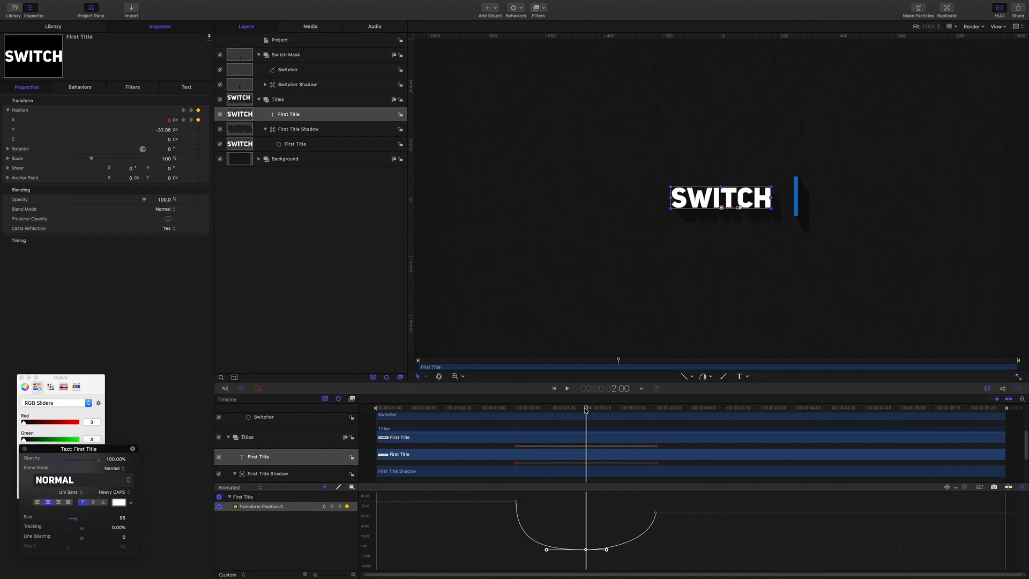
# At 3:00, draw a rectangle in the Switch Mask group extending left from the vertical line, centred at about X -604, Y -1 px
pyautogui.moveTo(586, 410); pyautogui.dragTo(660, 418)
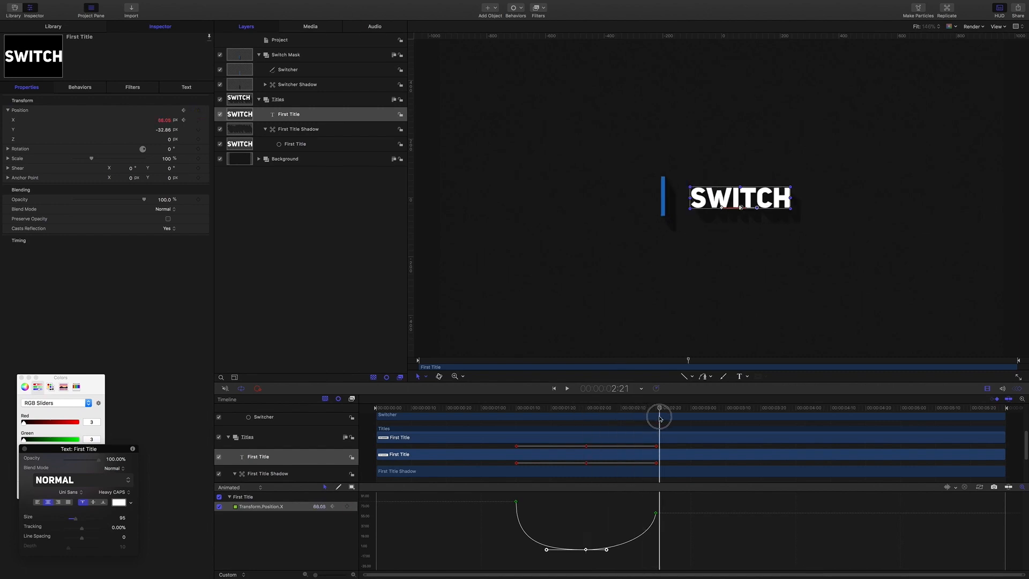
pyautogui.moveTo(659, 419); pyautogui.dragTo(691, 423)
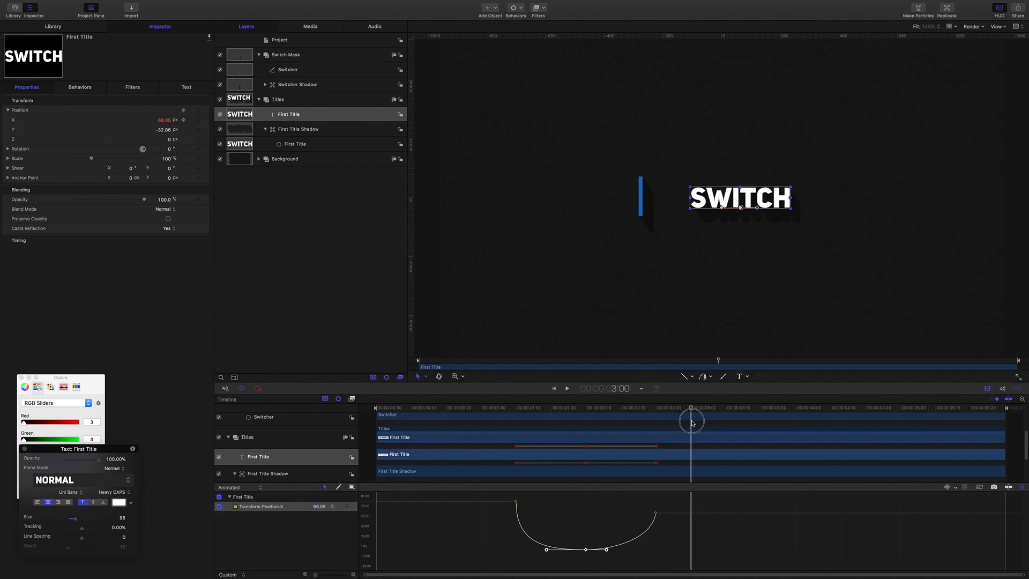
pyautogui.moveTo(691, 423); pyautogui.dragTo(692, 422)
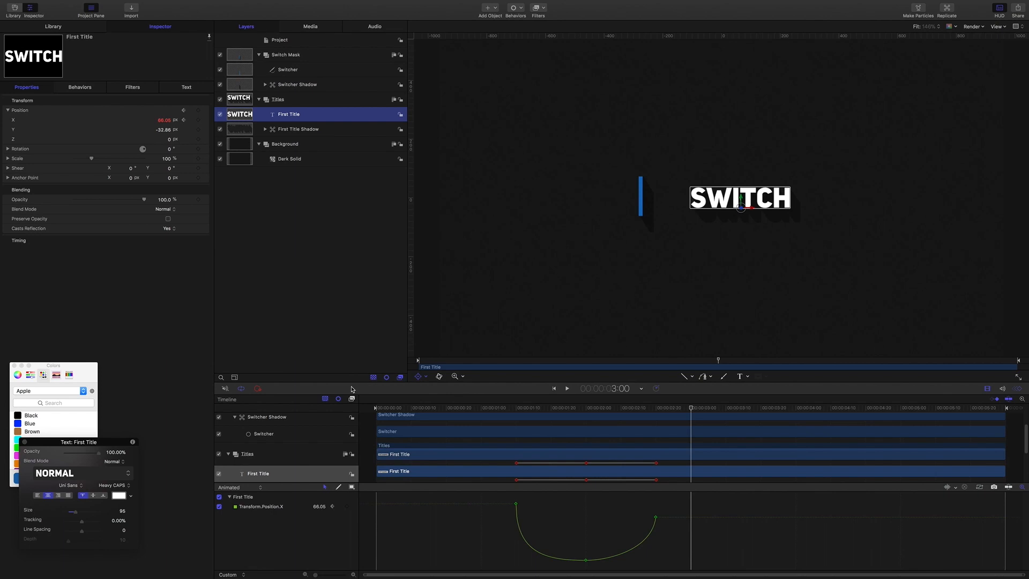
pyautogui.click(287, 55)
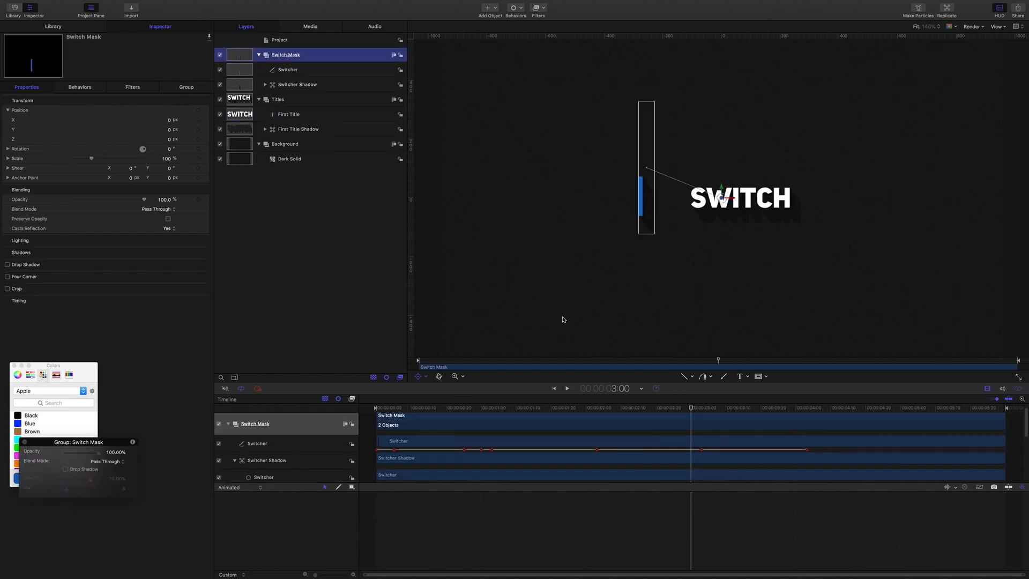
pyautogui.click(693, 378)
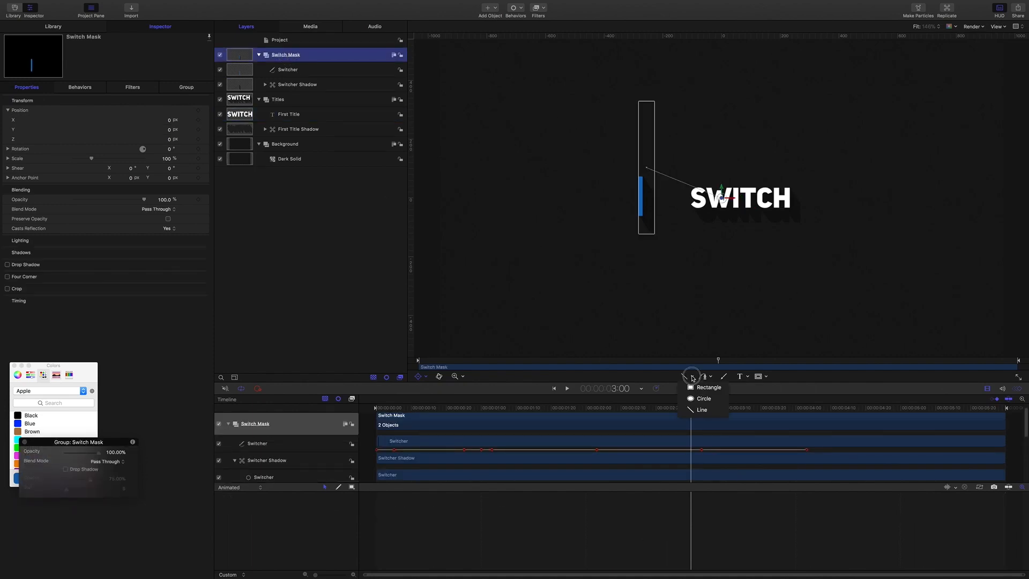
pyautogui.click(700, 388)
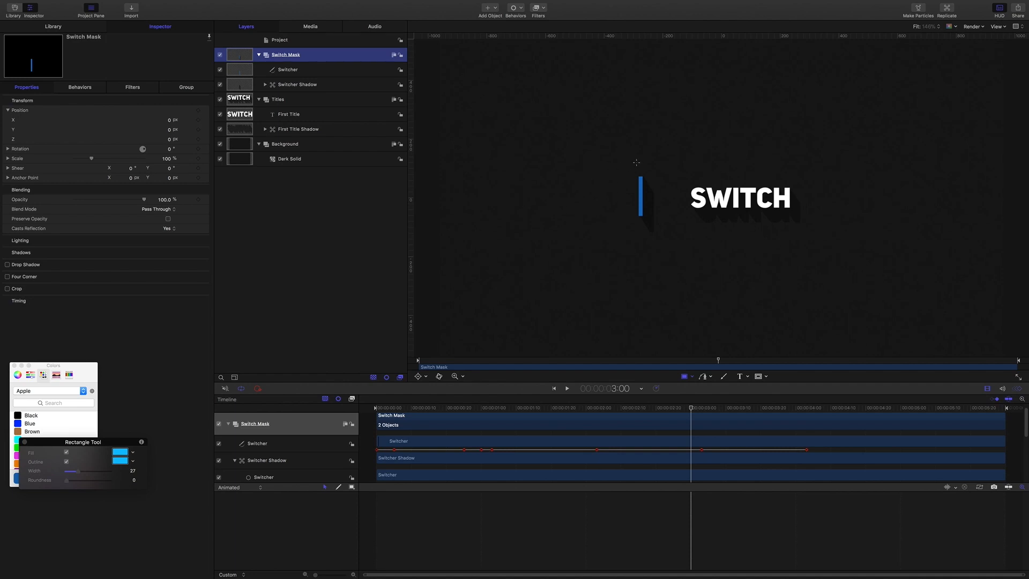
pyautogui.moveTo(636, 162); pyautogui.dragTo(451, 234)
pyautogui.press('s')
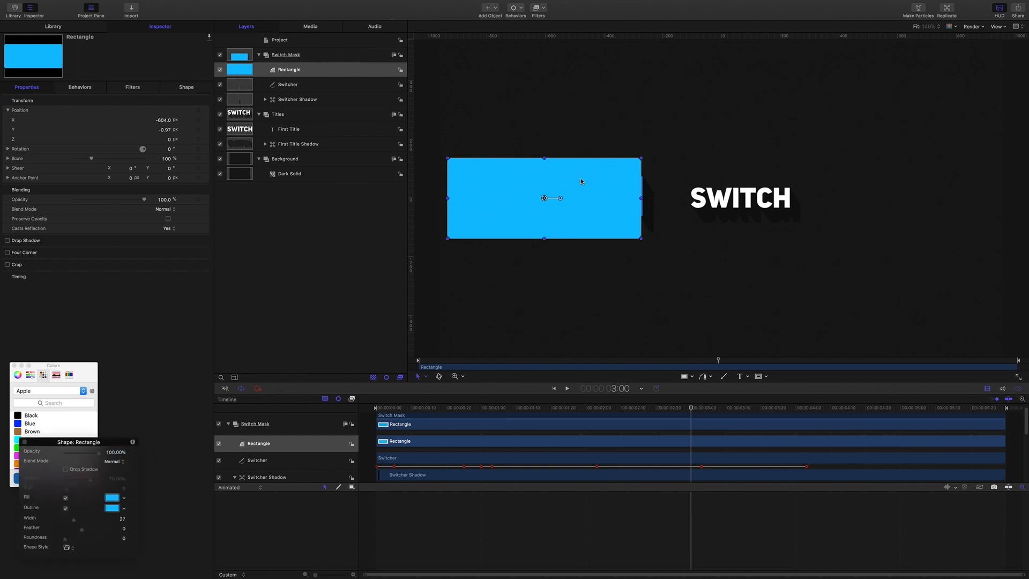
# Move the rectangle's anchor point to its right edge, at about X 325.8 px, in line with the vertical line
pyautogui.rightClick(581, 178)
pyautogui.click(588, 198)
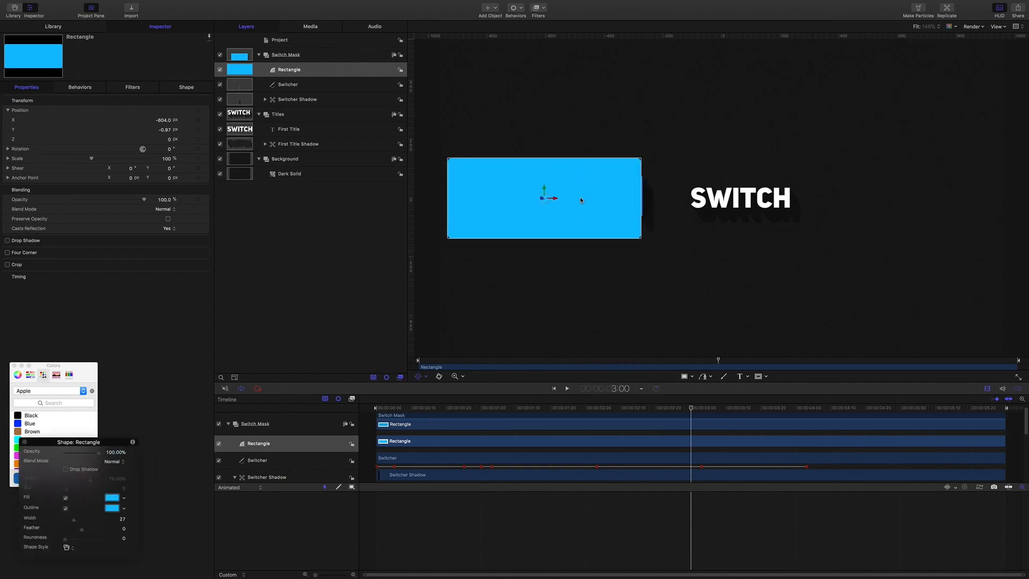
pyautogui.moveTo(554, 198); pyautogui.dragTo(651, 200)
# Rename the rectangle layer "Mask Source"
pyautogui.doubleClick(288, 69)
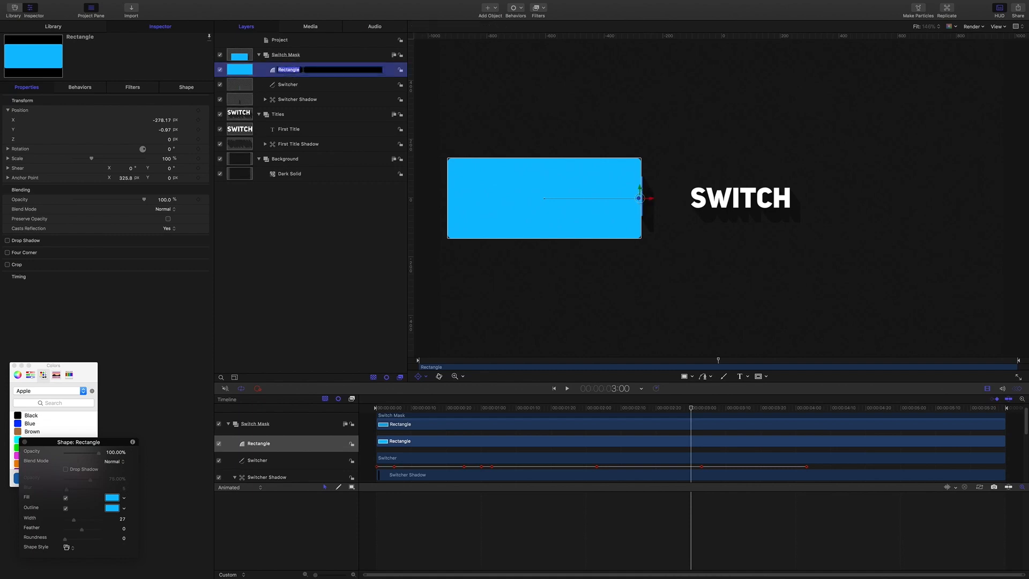
pyautogui.write('Mask Source')
pyautogui.press('Return')
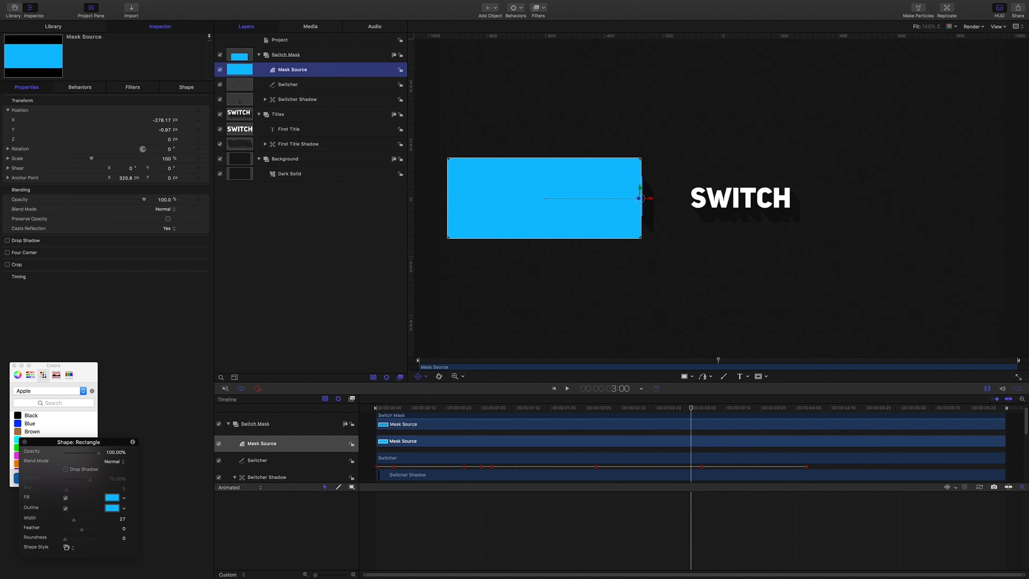
# Set the Mask Source rectangle's Y position to 0 px
pyautogui.click(165, 130)
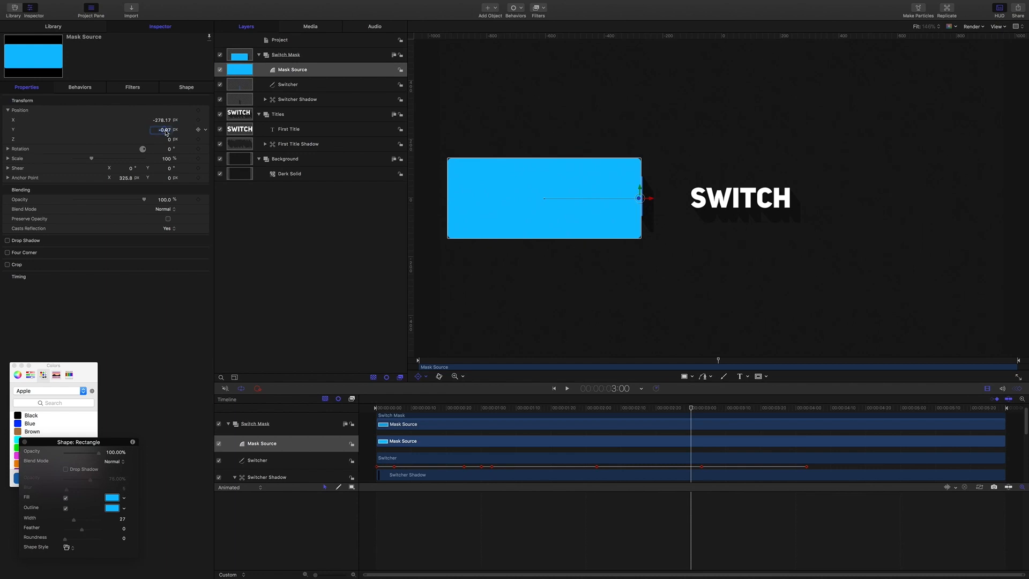
pyautogui.write('0')
pyautogui.press('Return')
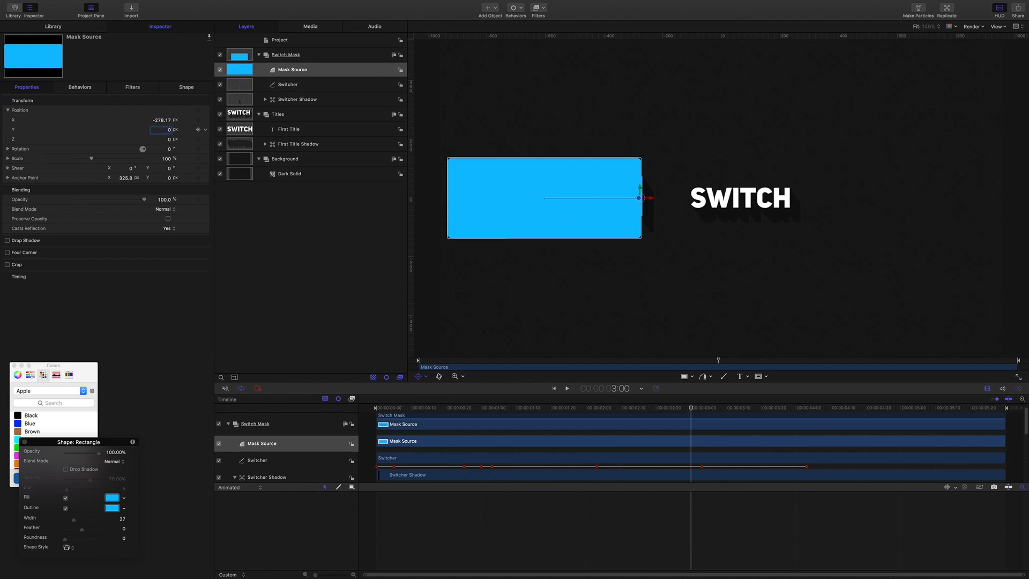
# Link Mask Source's X position to the Switcher line's X position, with an X offset of about -5
pyautogui.click(206, 122)
pyautogui.moveTo(303, 194)
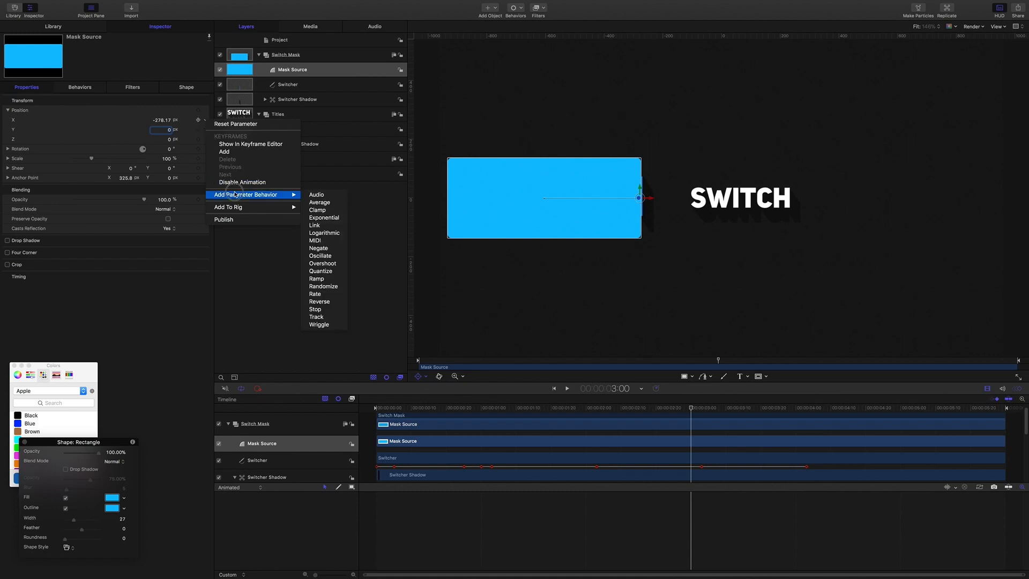
pyautogui.click(321, 225)
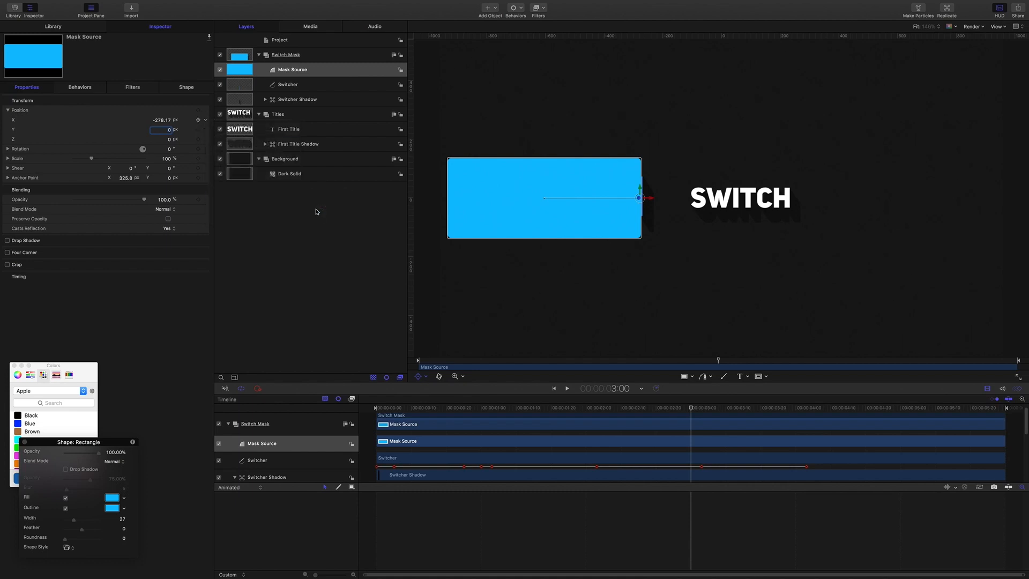
pyautogui.moveTo(288, 93); pyautogui.dragTo(159, 115)
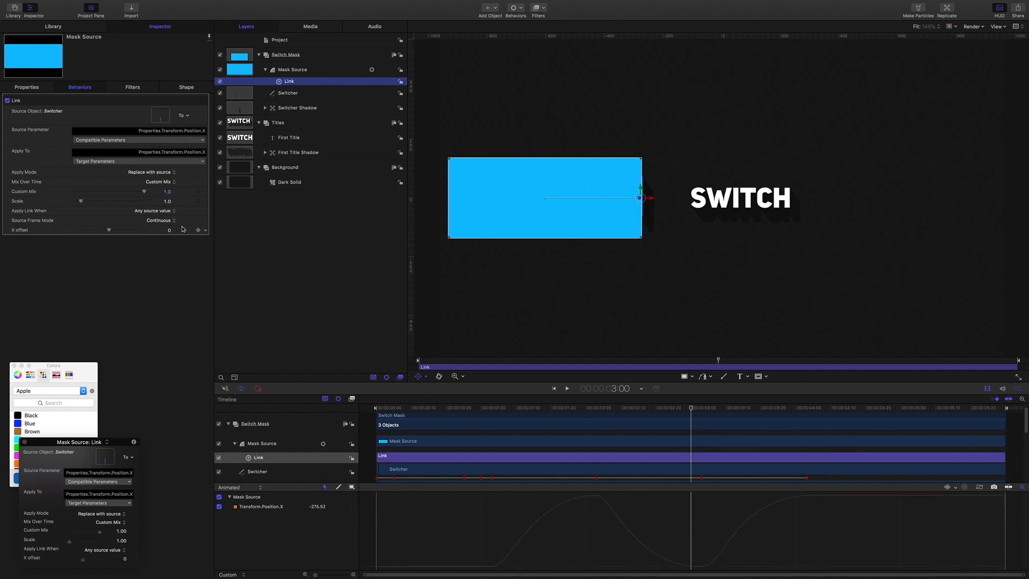
pyautogui.moveTo(169, 232)
pyautogui.mouseDown()
pyautogui.moveTo(159, 232)
pyautogui.moveTo(168, 229)
pyautogui.mouseUp()
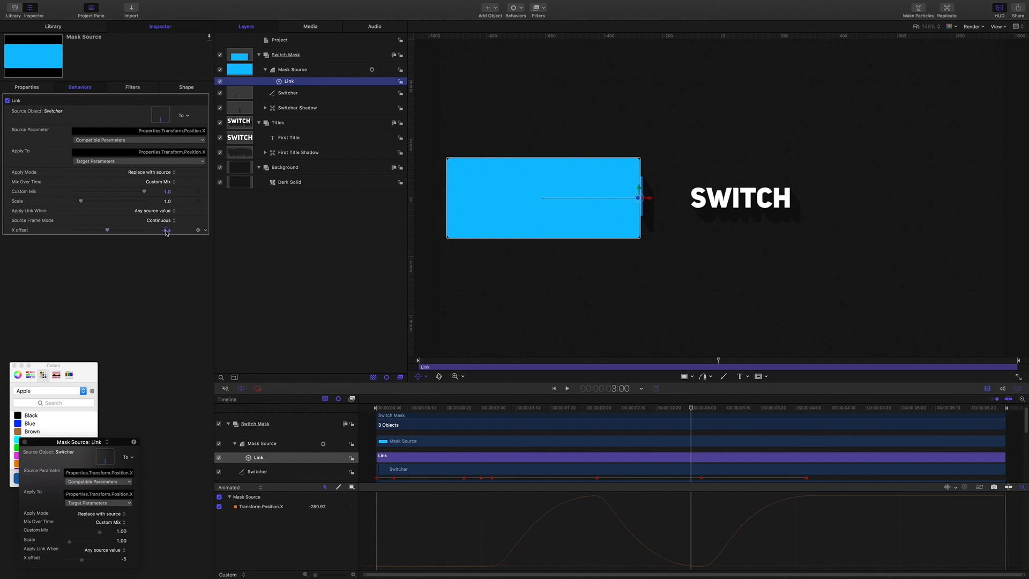
# Add an image mask to First Title with Mask Source as its source, and check the masking at 2:12
pyautogui.click(292, 139)
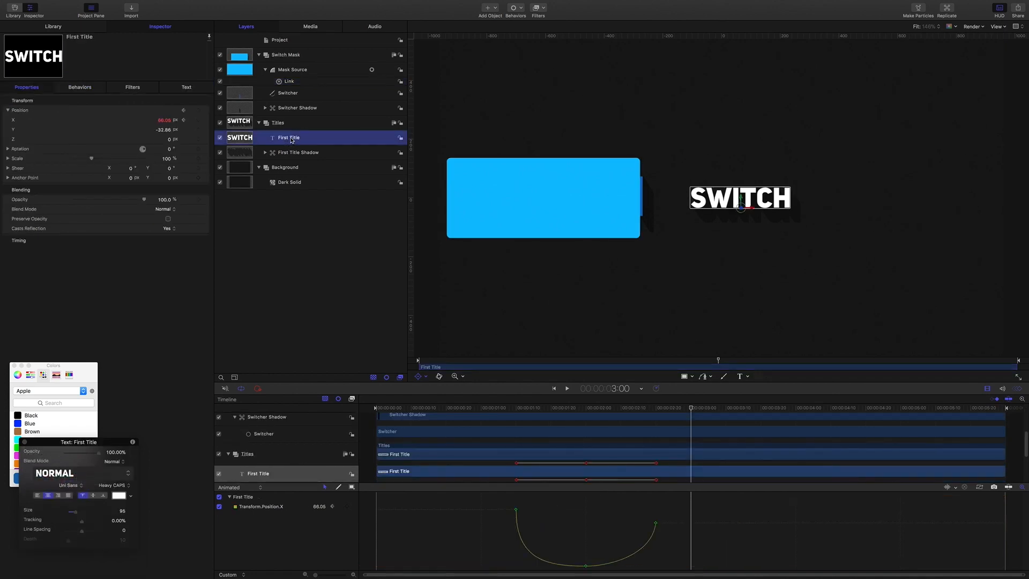
pyautogui.rightClick(292, 140)
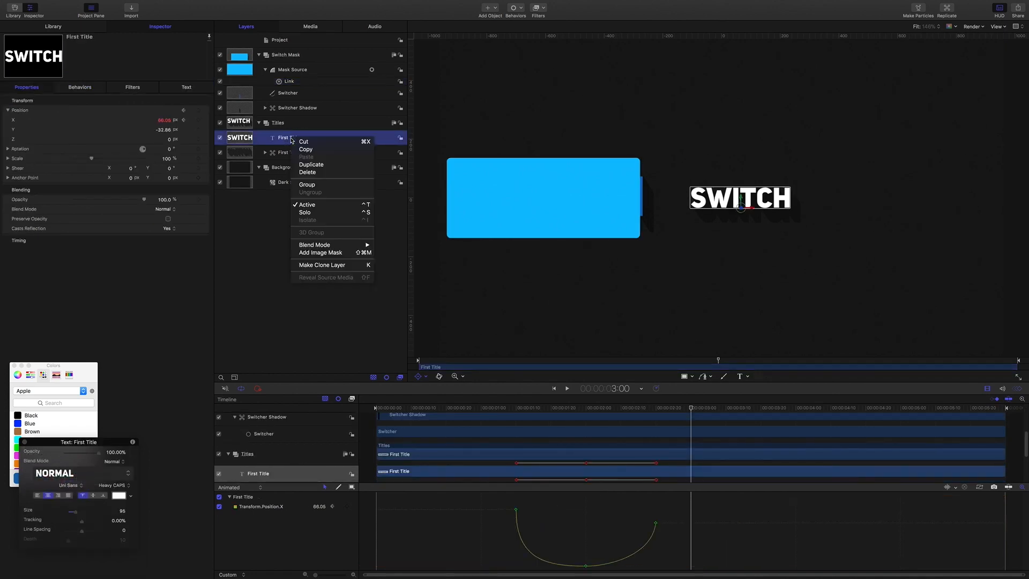
pyautogui.click(319, 252)
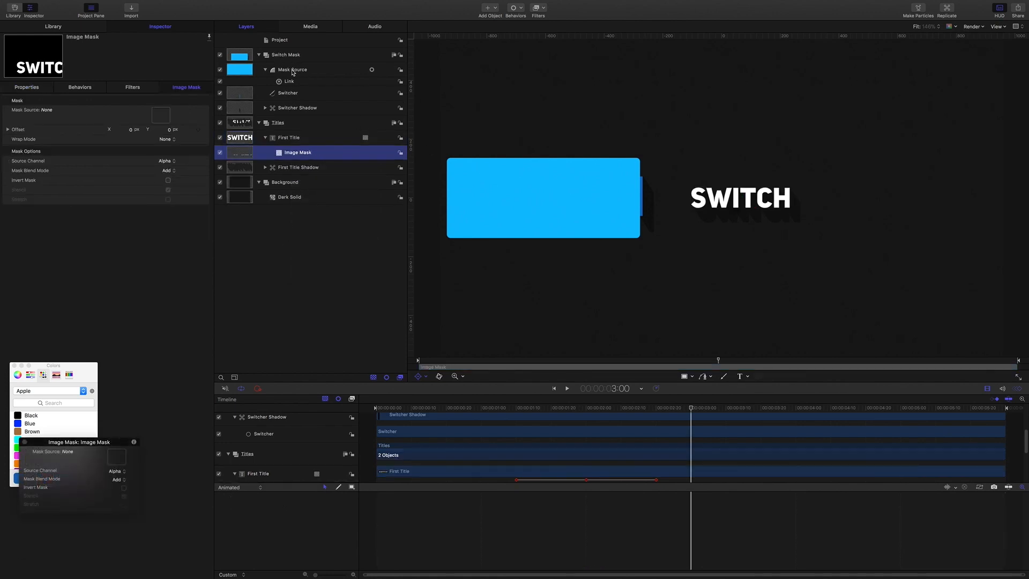
pyautogui.moveTo(292, 73); pyautogui.dragTo(158, 115)
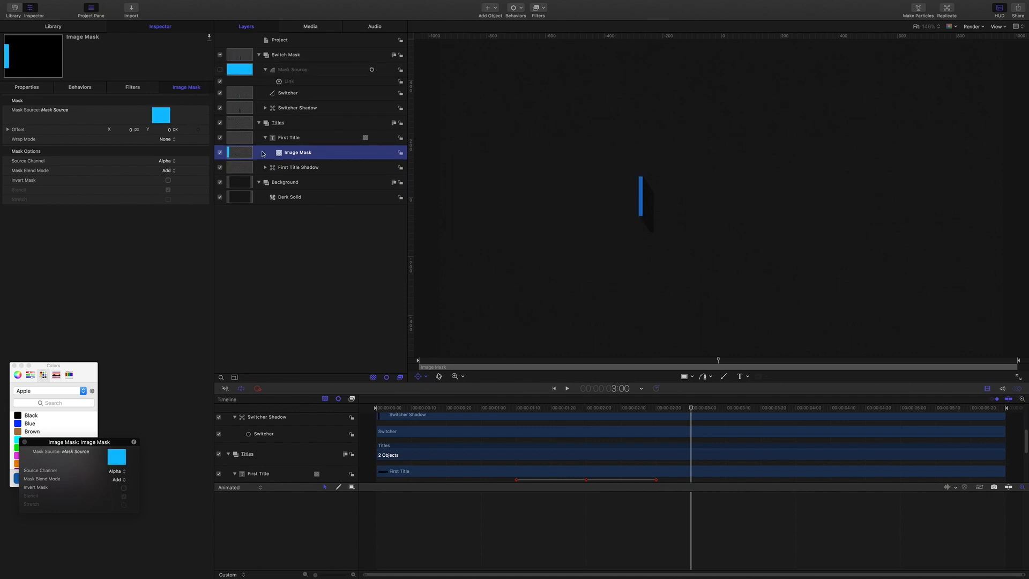
pyautogui.moveTo(693, 408); pyautogui.dragTo(629, 402)
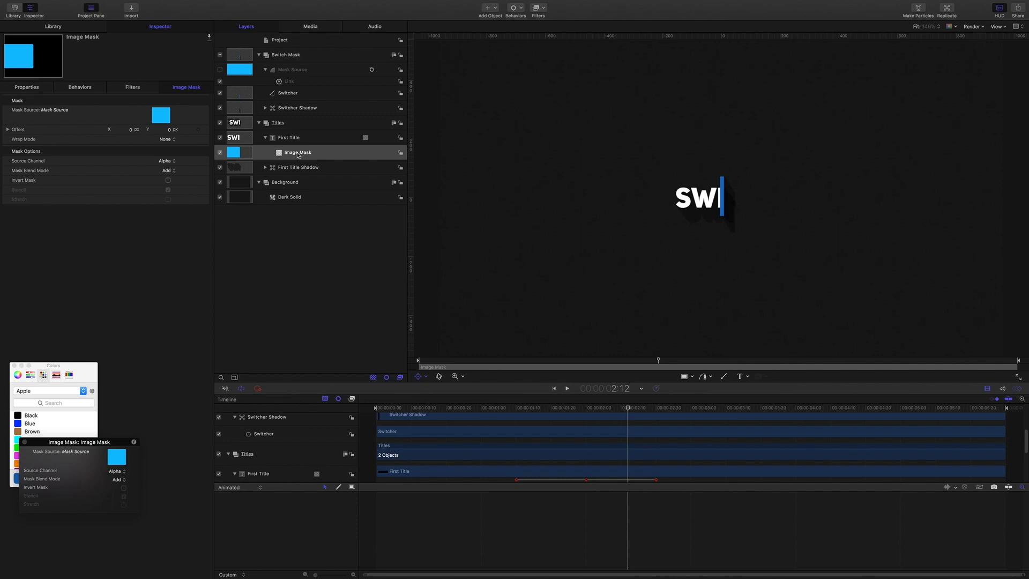
# Copy First Title's image mask onto First Title Shadow, and collapse both layers
pyautogui.moveTo(298, 156); pyautogui.dragTo(296, 168)
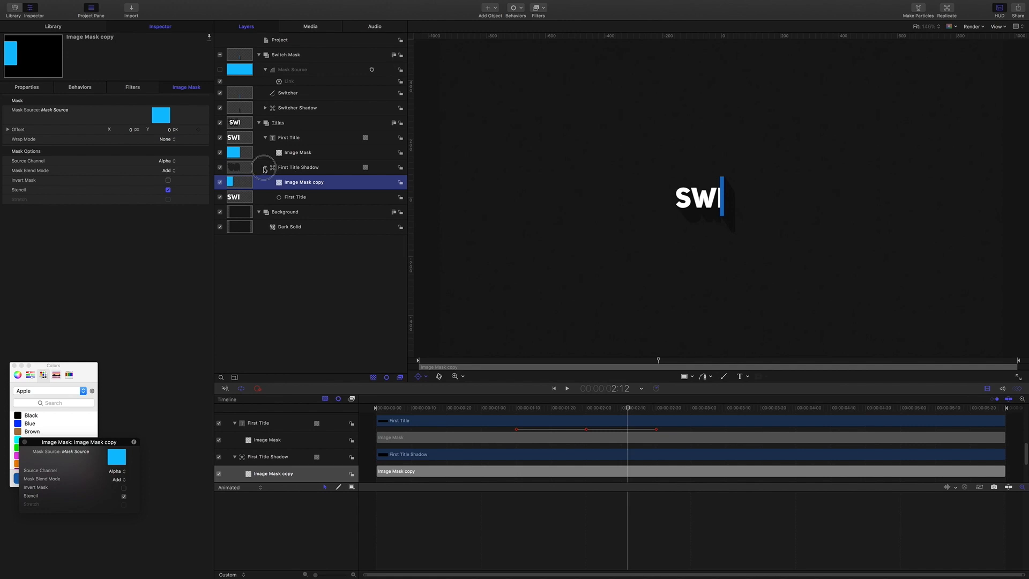
pyautogui.click(264, 168)
pyautogui.click(264, 138)
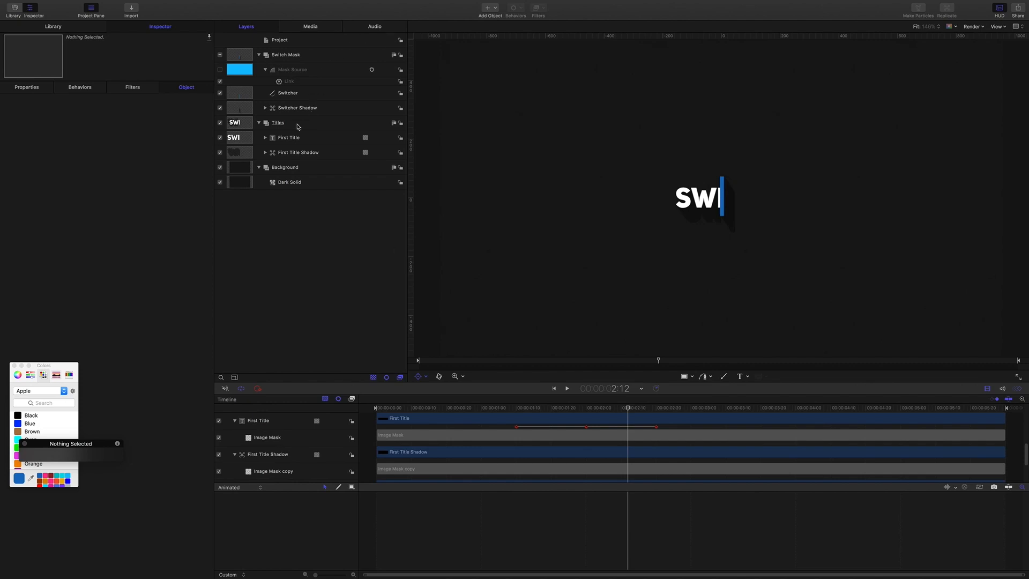
# Duplicate First Title and rename the copy "Second Title"
pyautogui.click(293, 141)
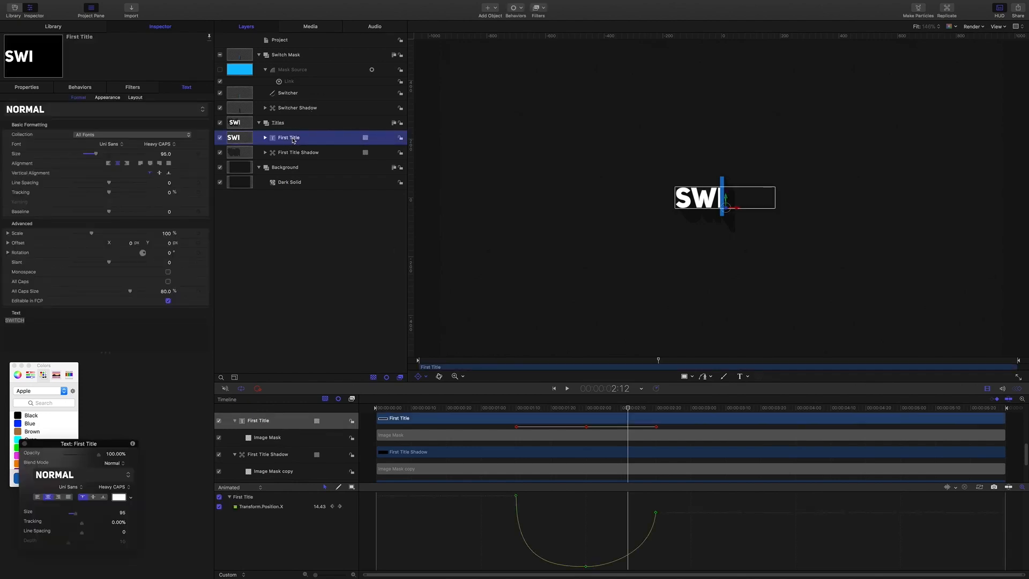
pyautogui.press('super+d')
pyautogui.doubleClick(293, 137)
pyautogui.press('super+a')
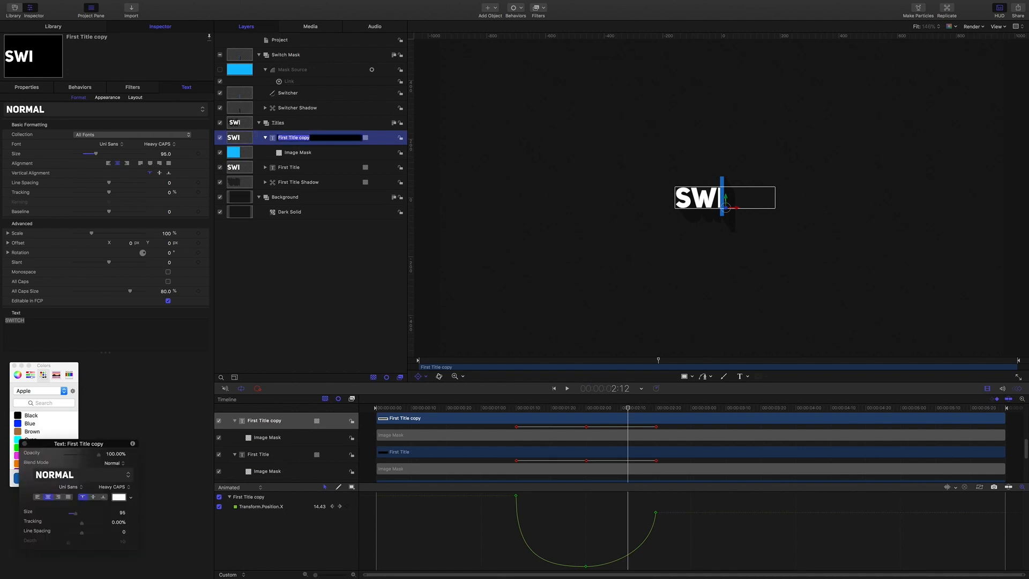
pyautogui.write('Second Title')
pyautogui.press('Return')
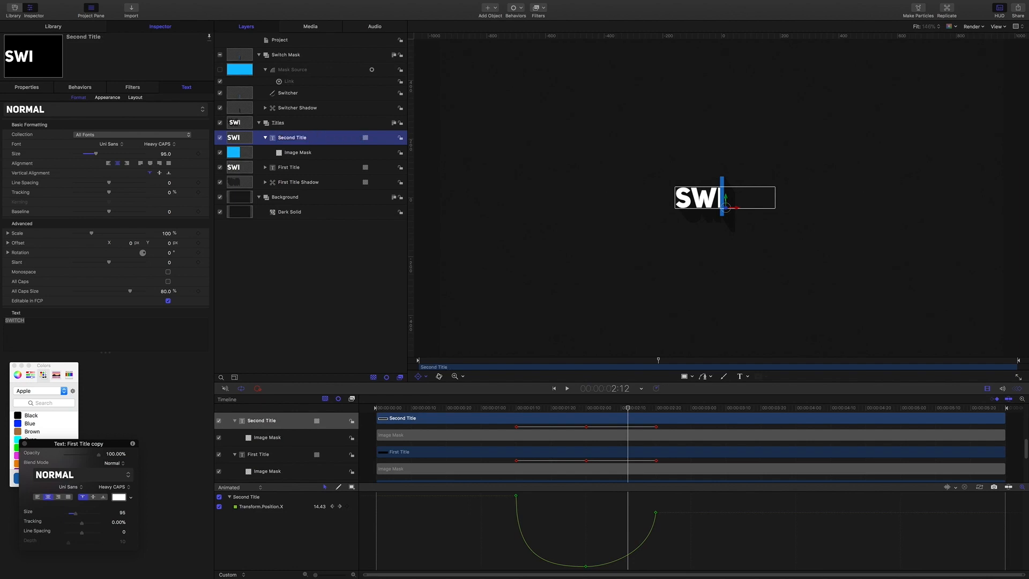
# Change Second Title's face colour to the saved blue that matches the vertical line
pyautogui.click(114, 98)
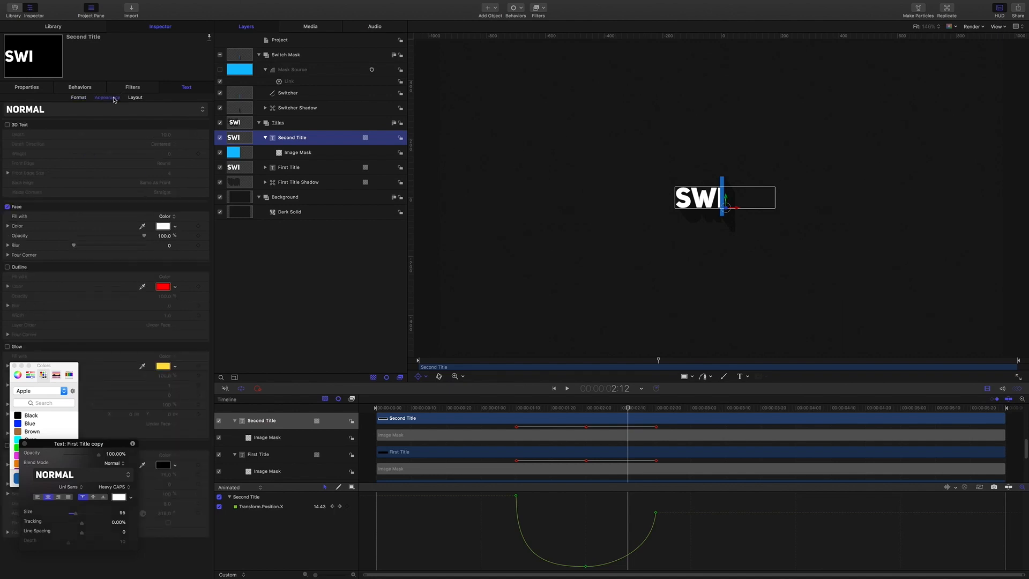
pyautogui.click(164, 227)
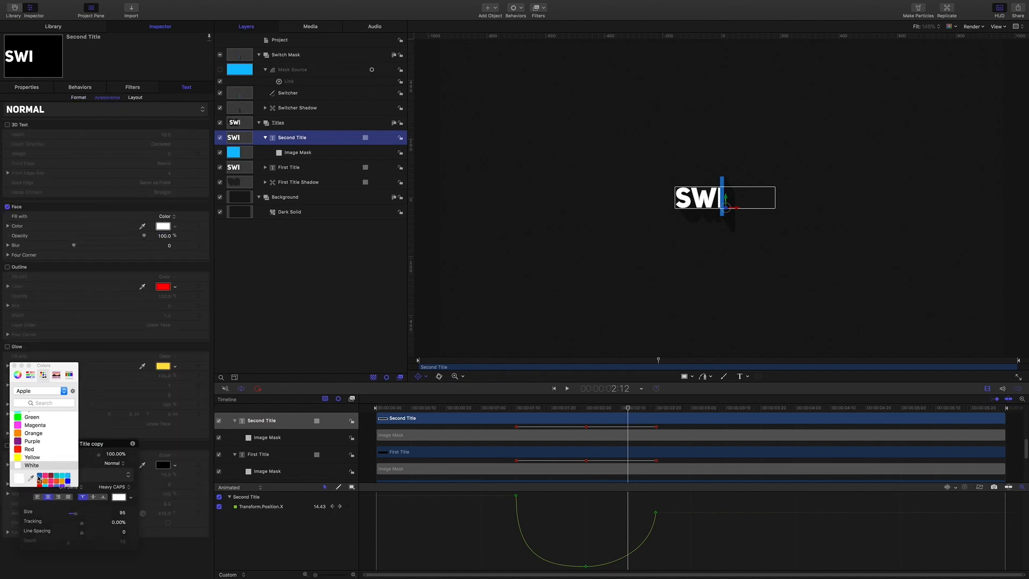
pyautogui.click(39, 476)
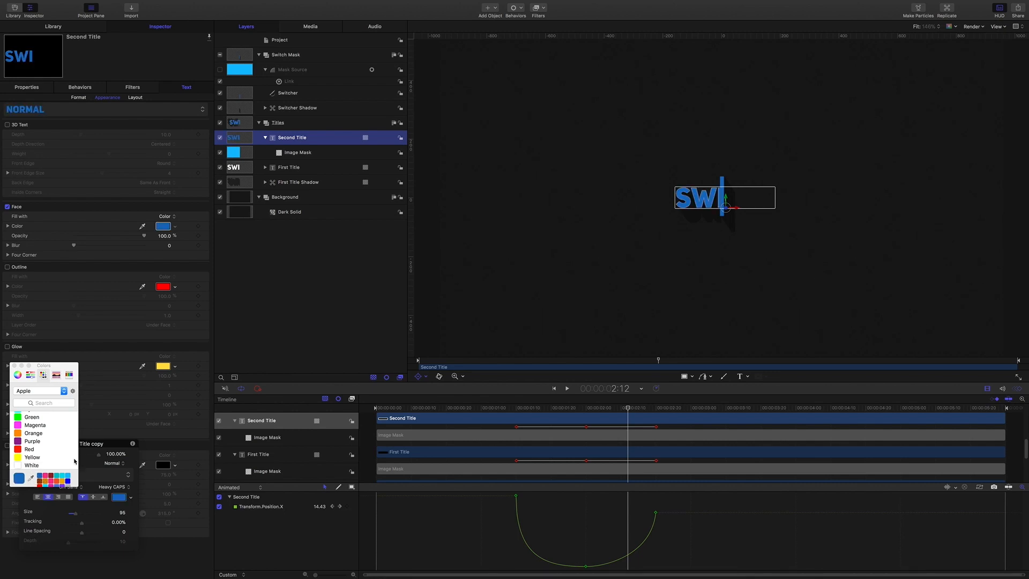
# Set Second Title's font size to 85 and replace its text with "YOUR"
pyautogui.click(78, 98)
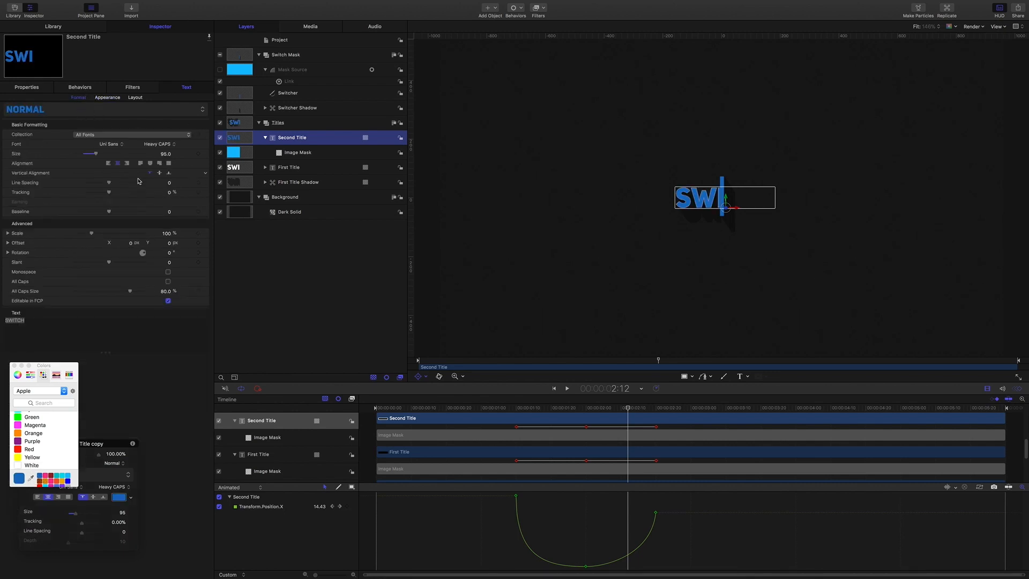
pyautogui.click(165, 155)
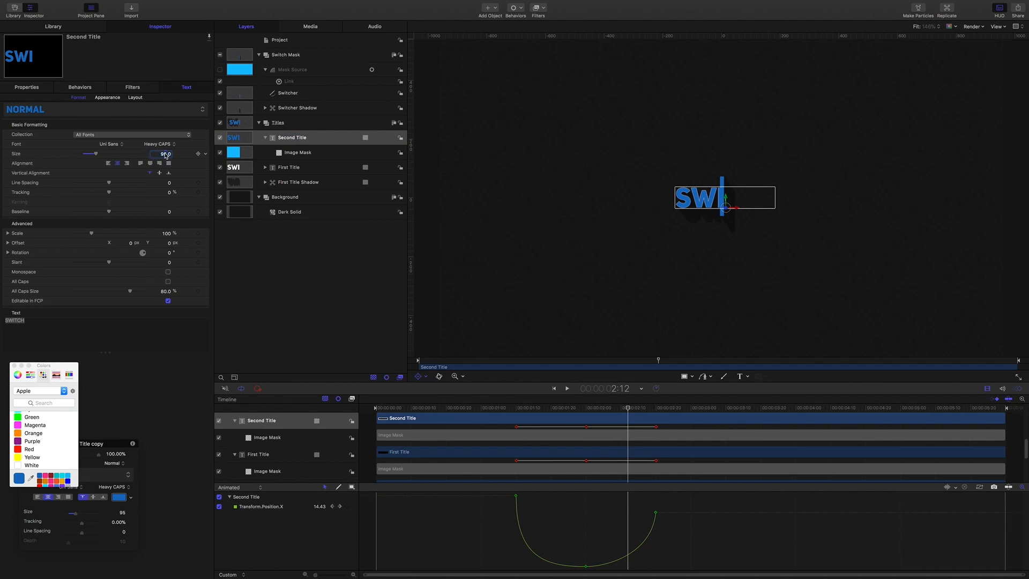
pyautogui.write('85')
pyautogui.press('Return')
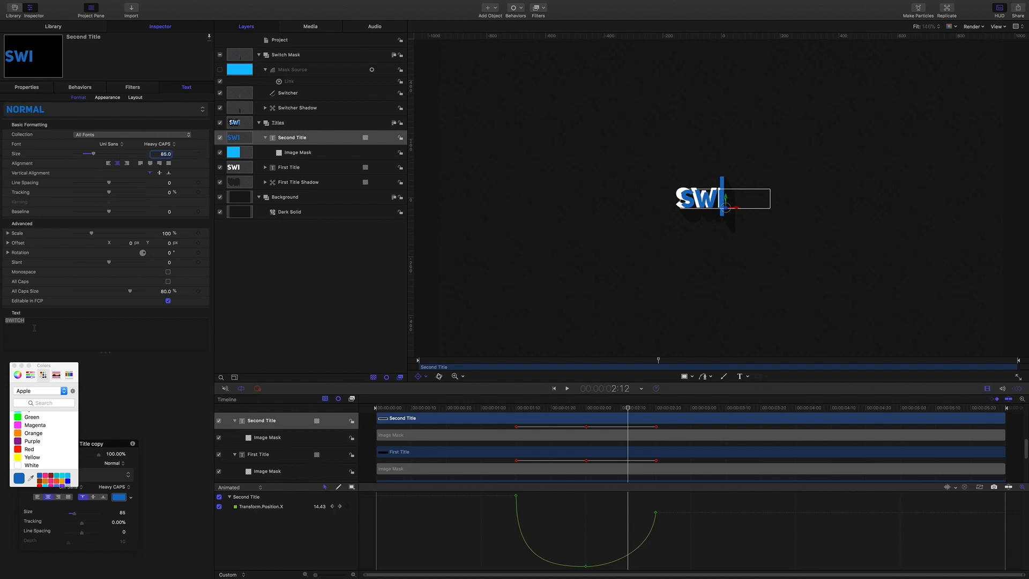
pyautogui.moveTo(29, 323); pyautogui.dragTo(2, 319)
pyautogui.write('YOUR')
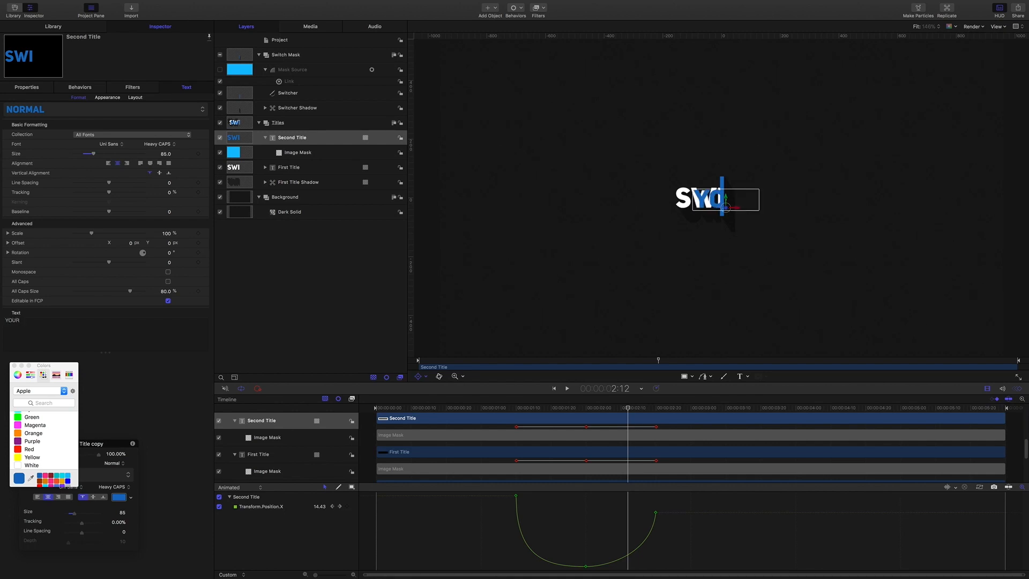
# Set the mask blend mode of Second Title's image mask to Subtract
pyautogui.click(308, 154)
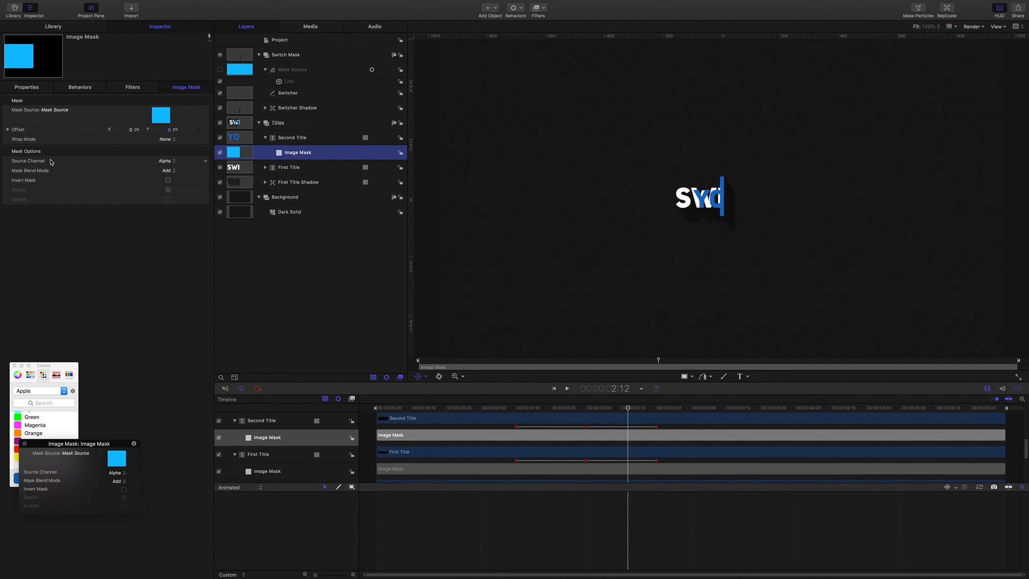
pyautogui.click(167, 171)
pyautogui.click(172, 178)
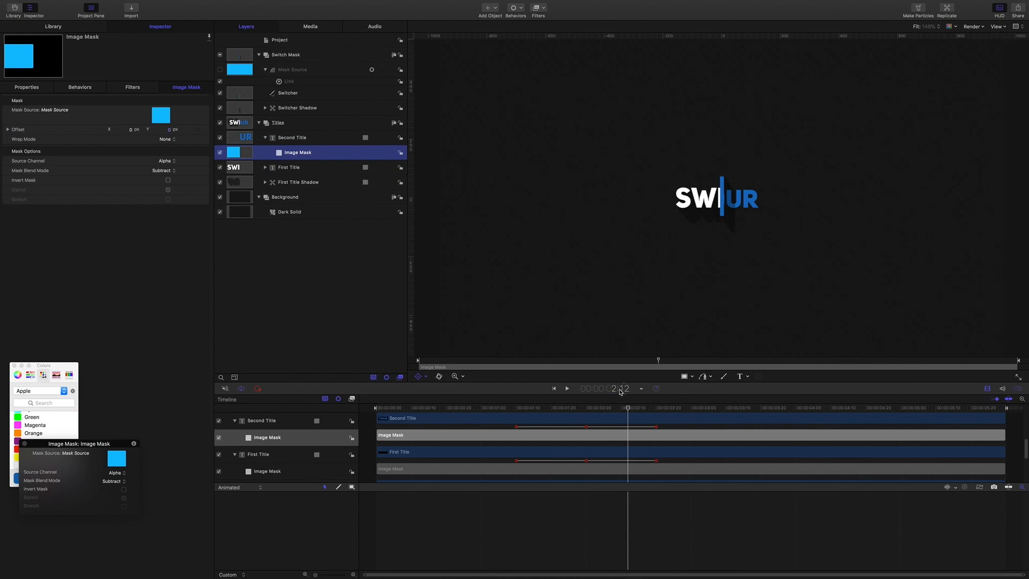
# At 2:10, reset Second Title's animated X position and shift the title left to about X -59.5 px
pyautogui.click(620, 392)
pyautogui.write('210')
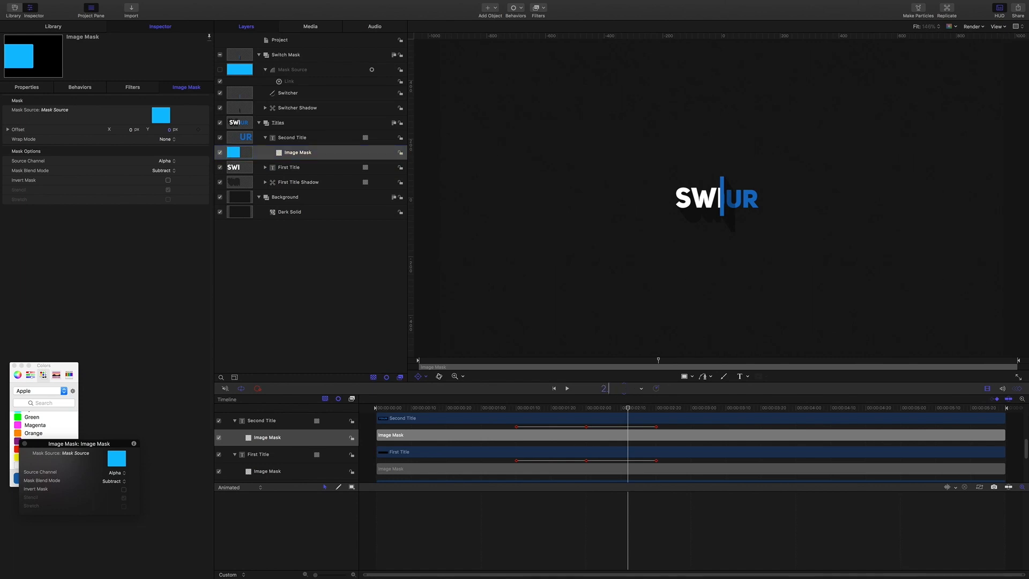
pyautogui.press('Return')
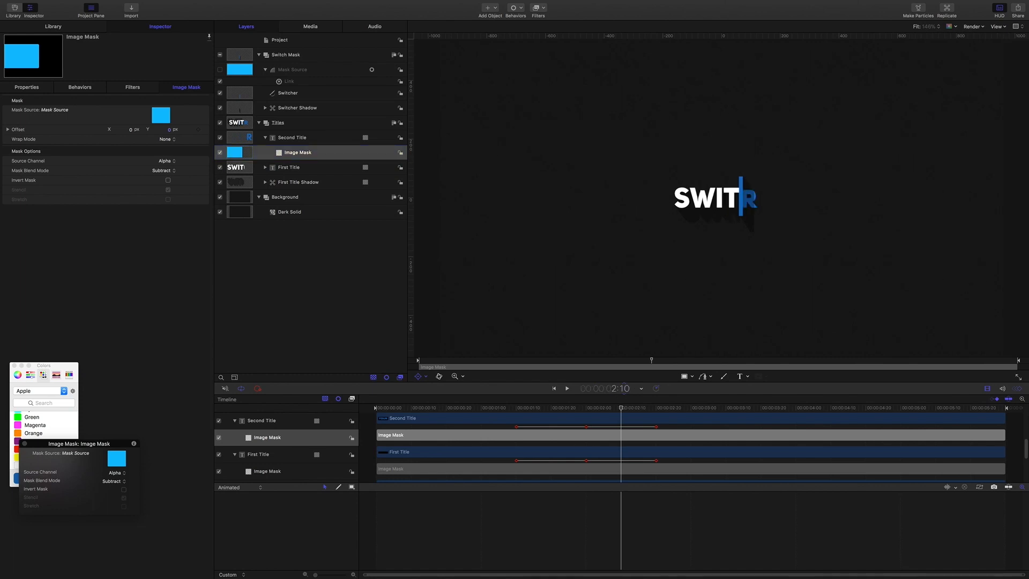
pyautogui.click(299, 139)
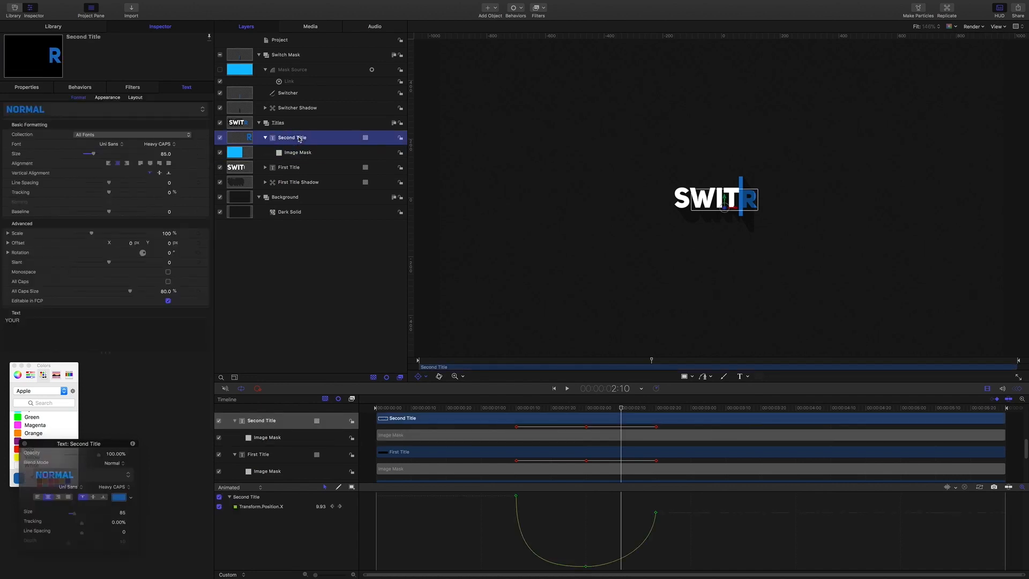
pyautogui.click(29, 90)
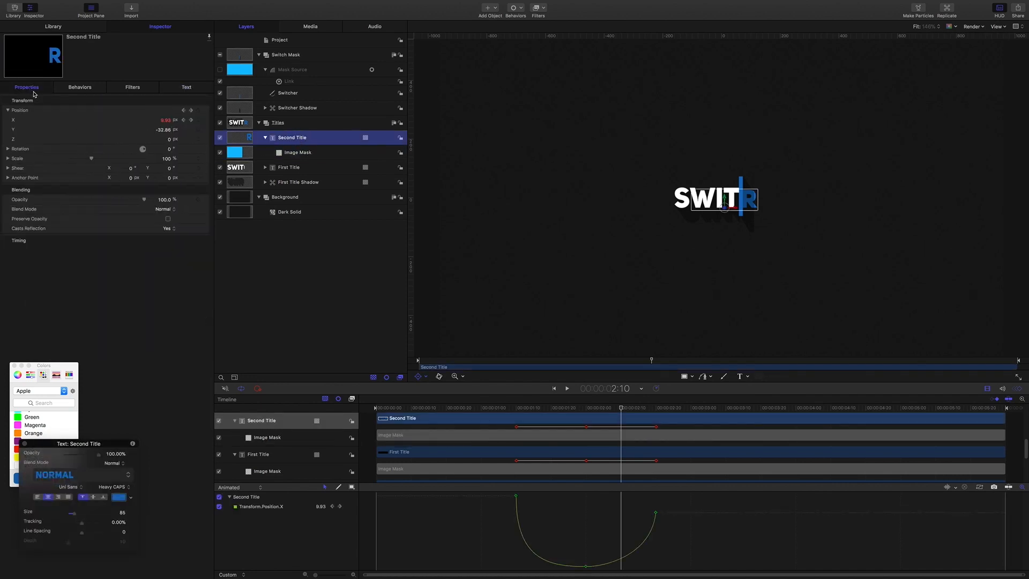
pyautogui.click(205, 121)
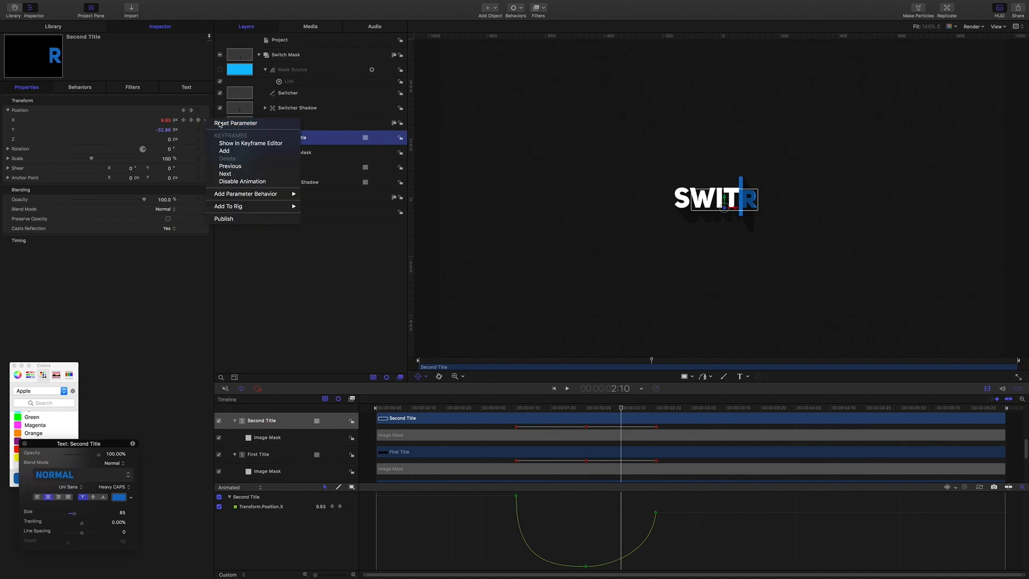
pyautogui.click(219, 124)
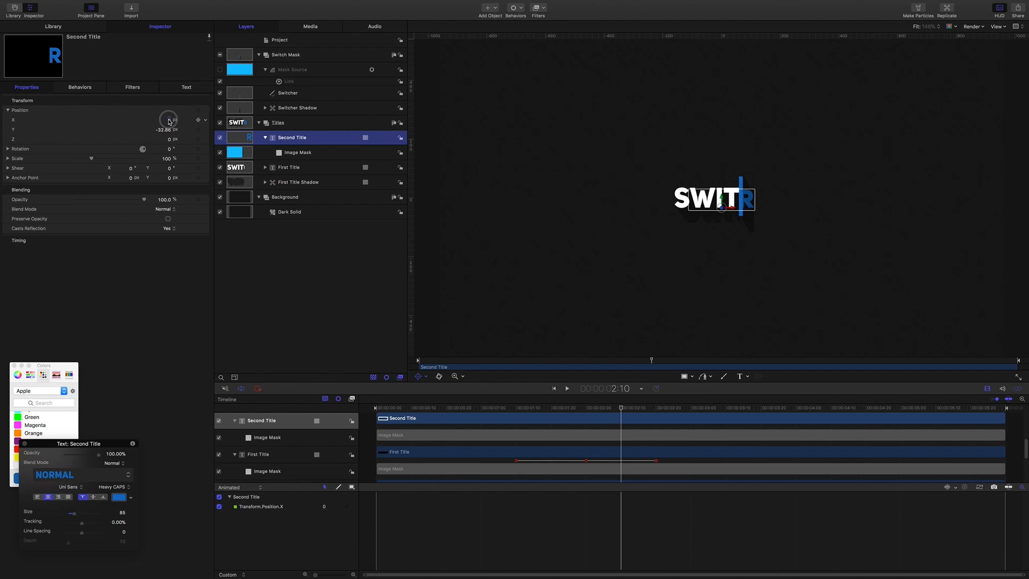
pyautogui.moveTo(169, 120); pyautogui.dragTo(167, 120)
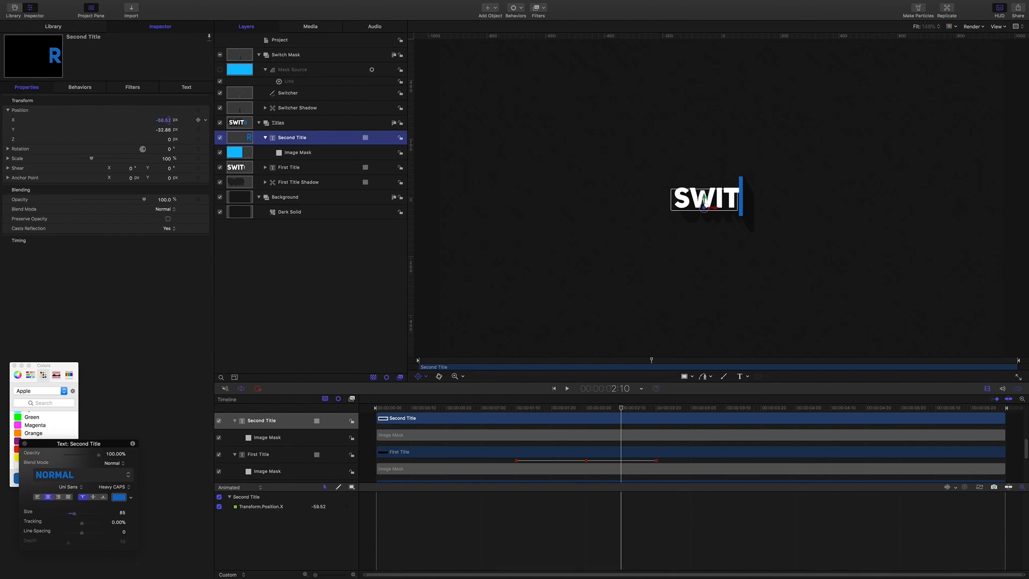
# Set Second Title's X position to -70 px and add a keyframe for it at 2:10
pyautogui.moveTo(168, 119); pyautogui.dragTo(166, 120)
pyautogui.click(166, 120)
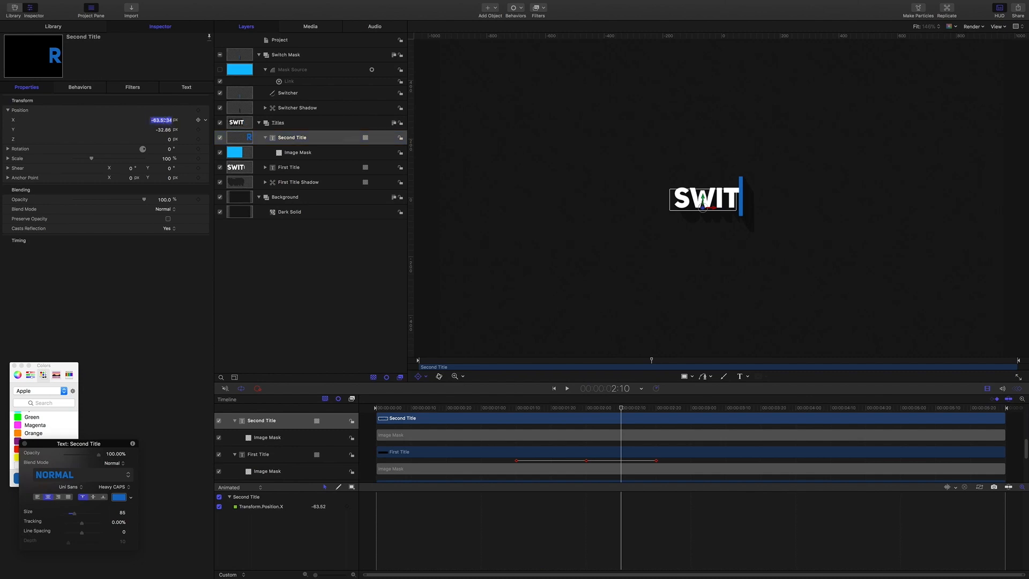
pyautogui.write('-70')
pyautogui.press('Return')
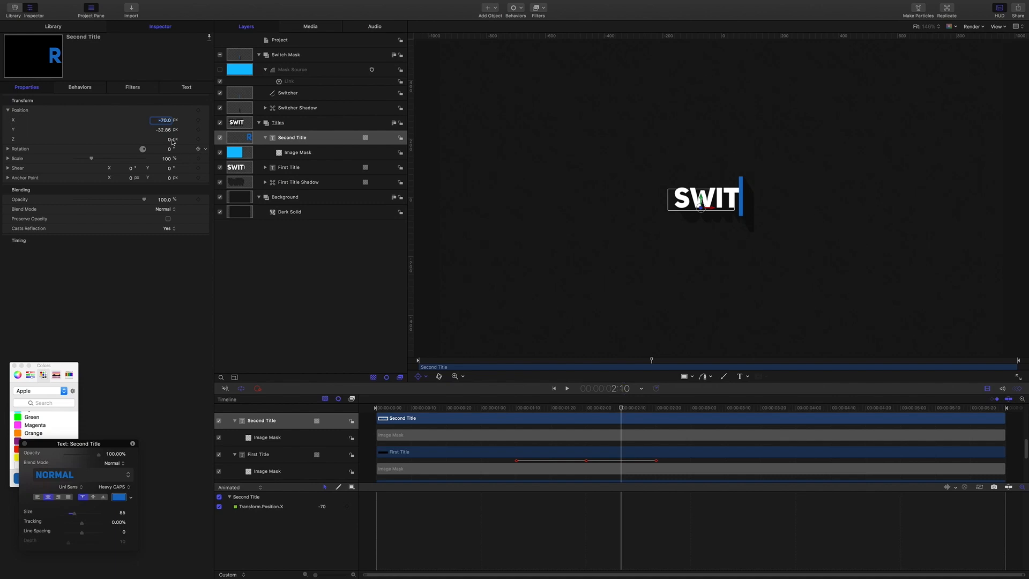
pyautogui.click(198, 121)
# Go to 3:00 and keyframe Second Title's X position at -15 px
pyautogui.click(622, 389)
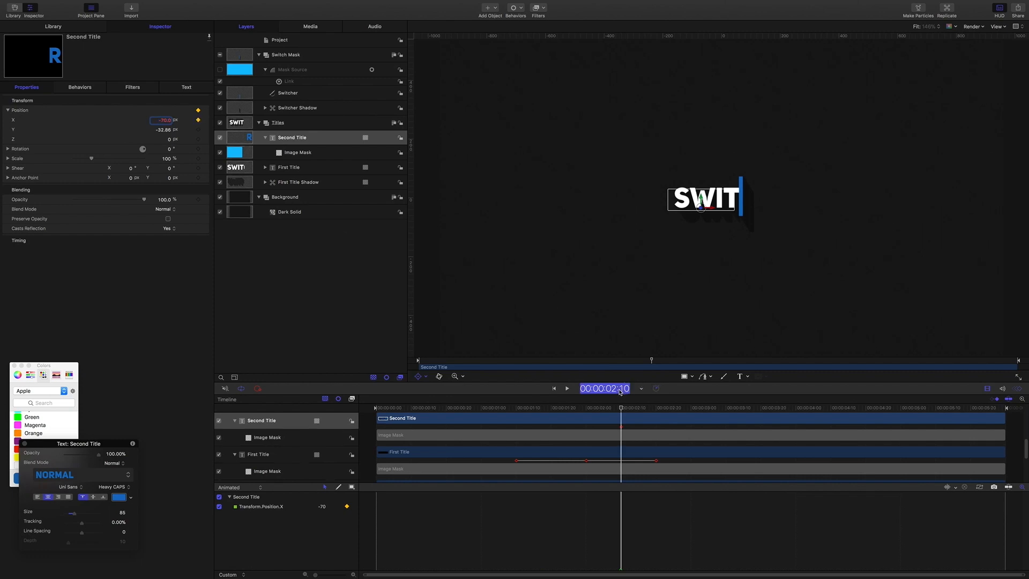
pyautogui.write('3.0')
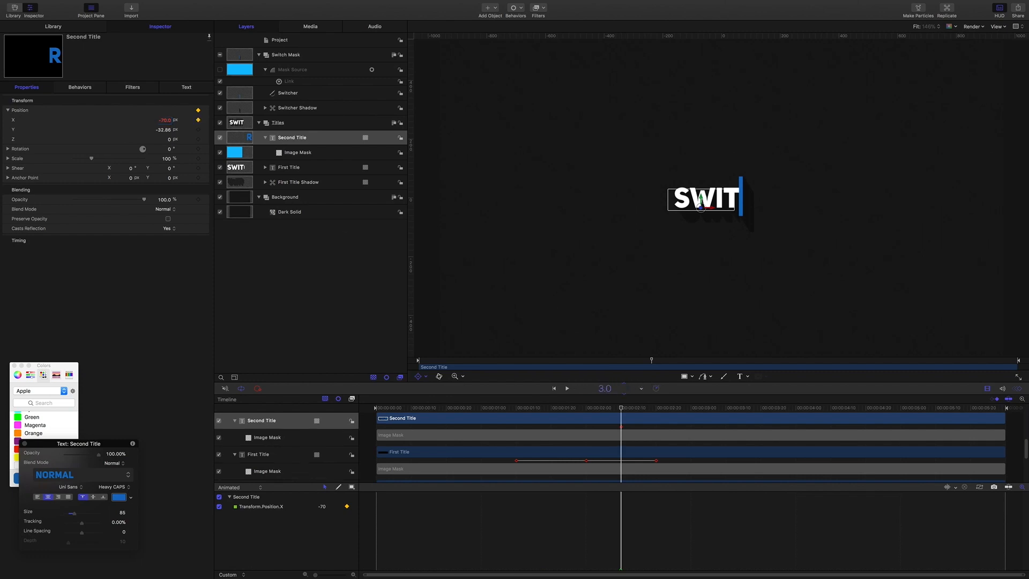
pyautogui.press('Return')
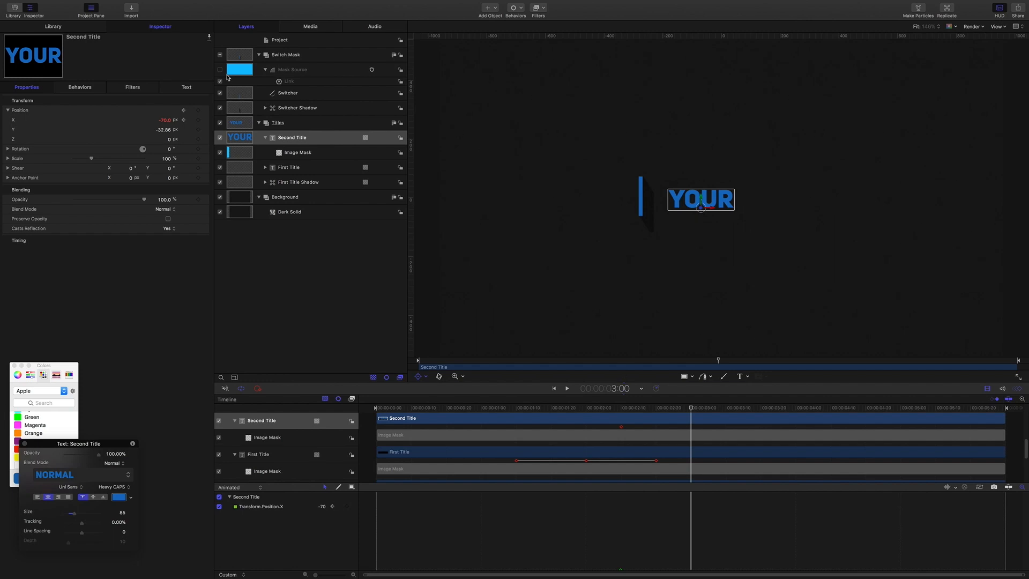
pyautogui.click(164, 120)
pyautogui.press('Return')
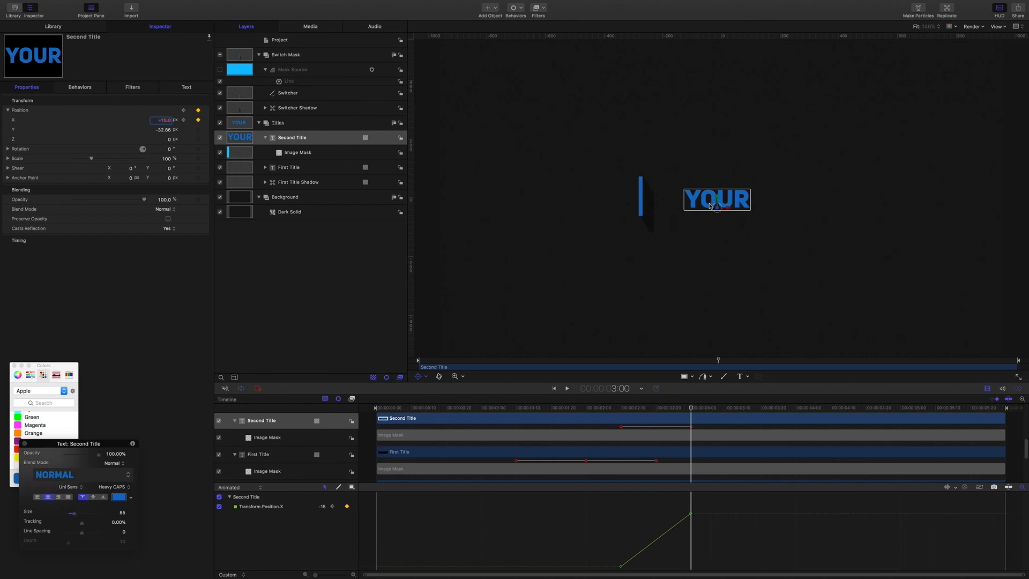
# Play back the animation to check how Second Title moves with the switcher bar
pyautogui.moveTo(691, 407); pyautogui.dragTo(639, 403)
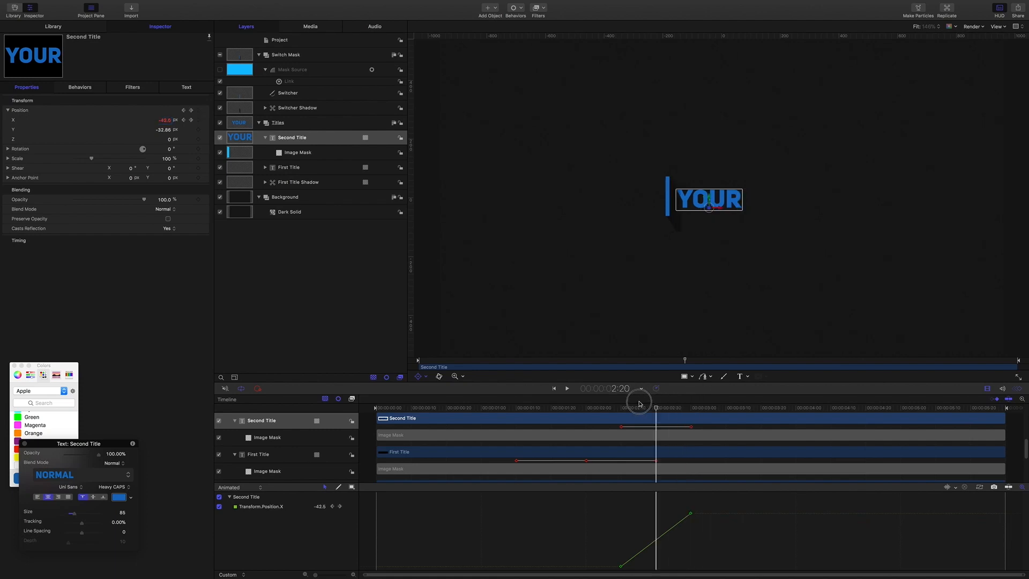
pyautogui.click(567, 388)
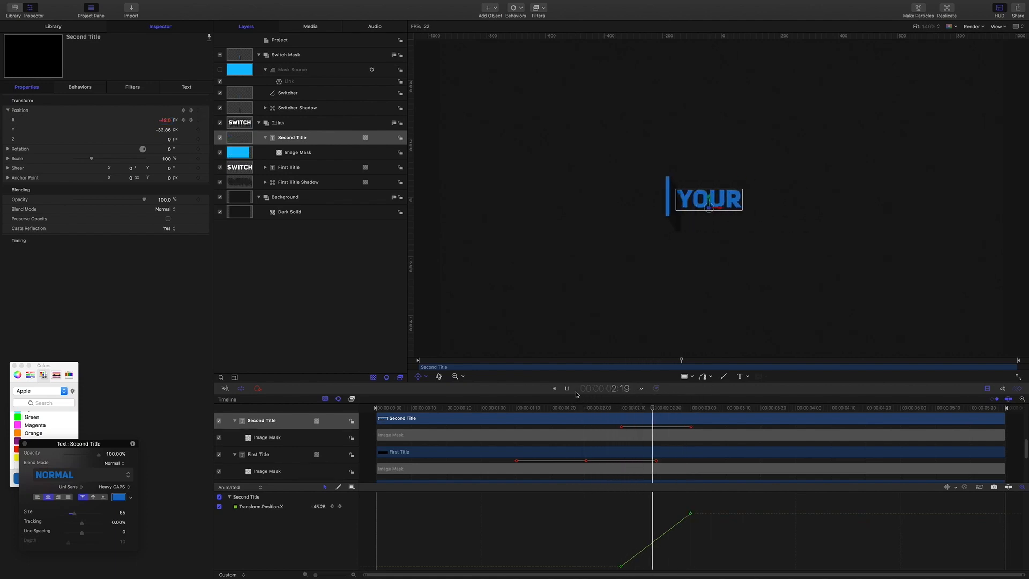
pyautogui.press('space')
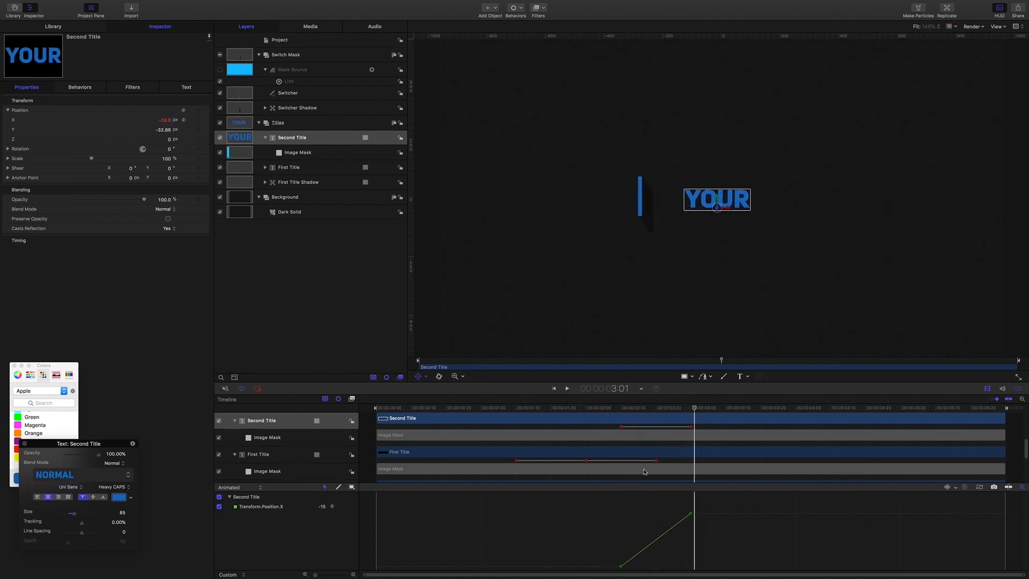
pyautogui.moveTo(599, 498); pyautogui.dragTo(614, 520)
# Go to 3:20 and keyframe Second Title's X position at about -52 px
pyautogui.click(695, 408)
pyautogui.moveTo(703, 410); pyautogui.dragTo(760, 413)
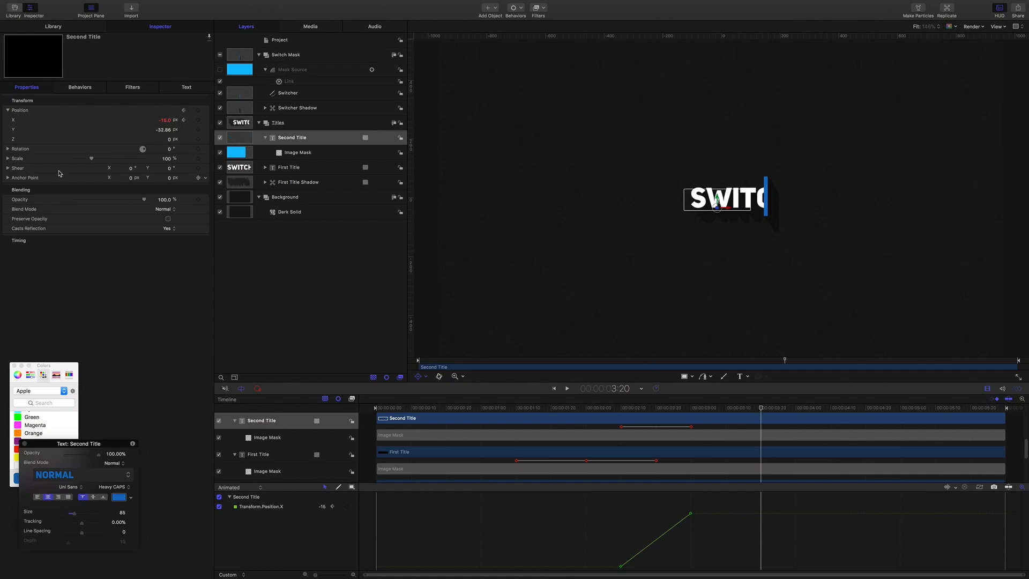
pyautogui.click(168, 121)
pyautogui.moveTo(168, 120); pyautogui.dragTo(148, 121)
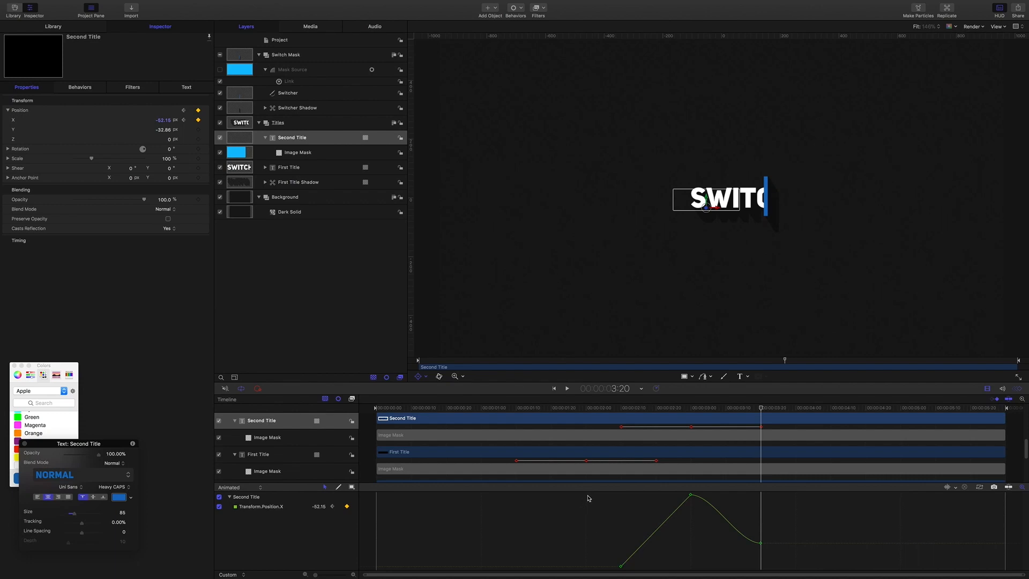
# Break the tangents on the keyframes of Second Title's X position curve at 2:10, 3:00 and 3:20
pyautogui.moveTo(589, 496); pyautogui.dragTo(774, 577)
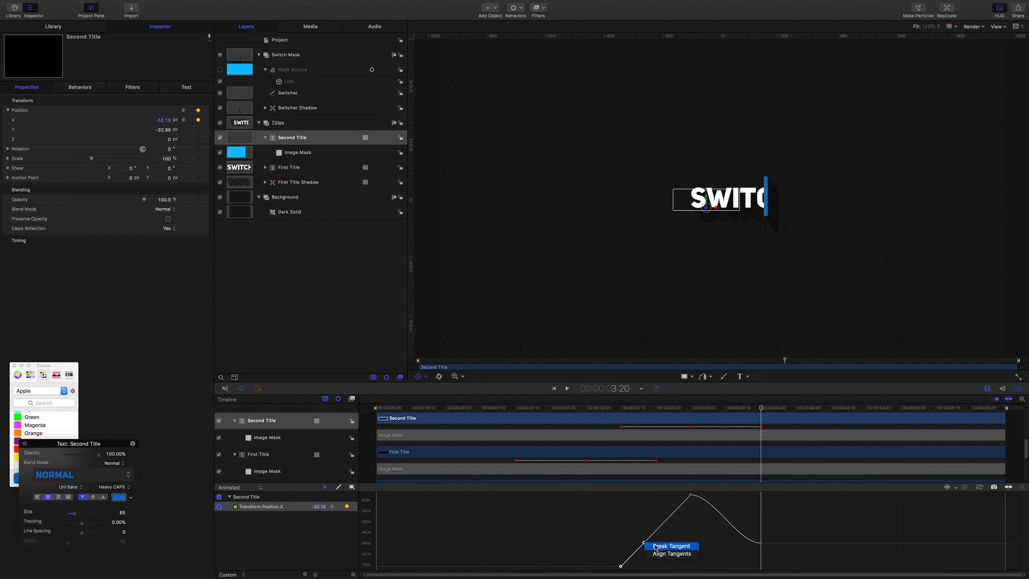
pyautogui.click(696, 504)
pyautogui.click(692, 496)
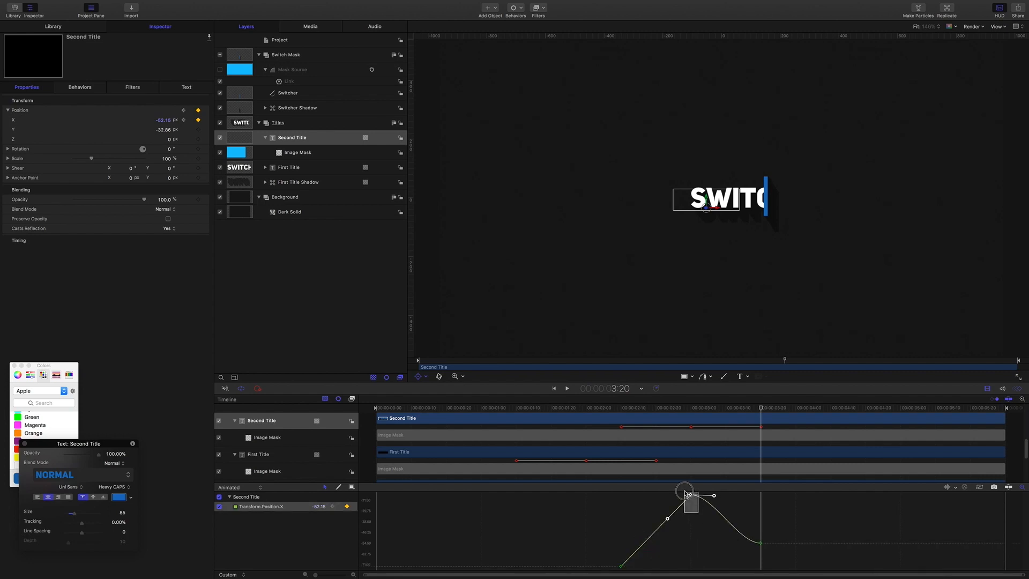
pyautogui.rightClick(668, 519)
pyautogui.click(672, 521)
pyautogui.rightClick(715, 497)
pyautogui.click(749, 548)
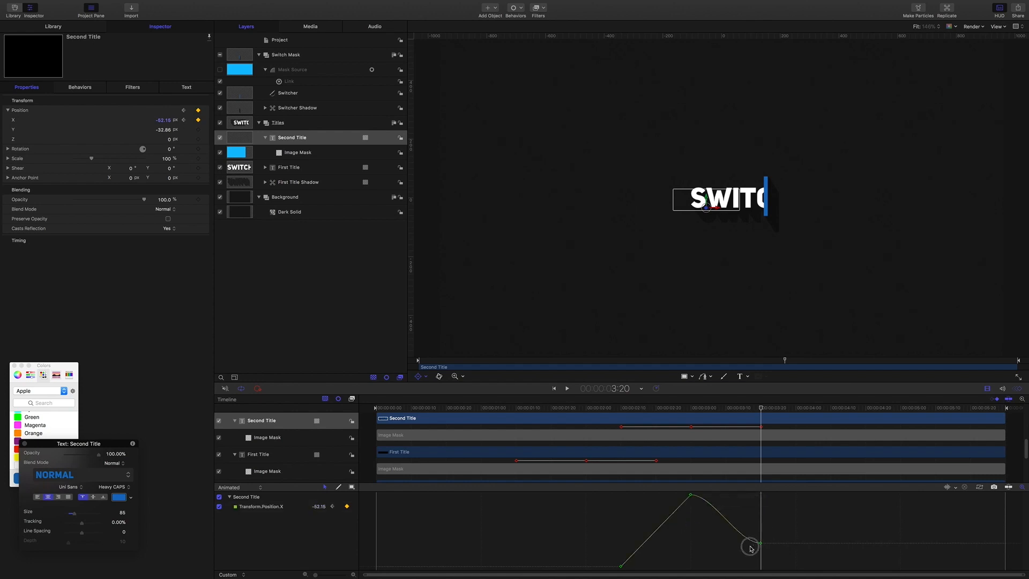
pyautogui.moveTo(791, 527); pyautogui.dragTo(746, 550)
pyautogui.click(737, 543)
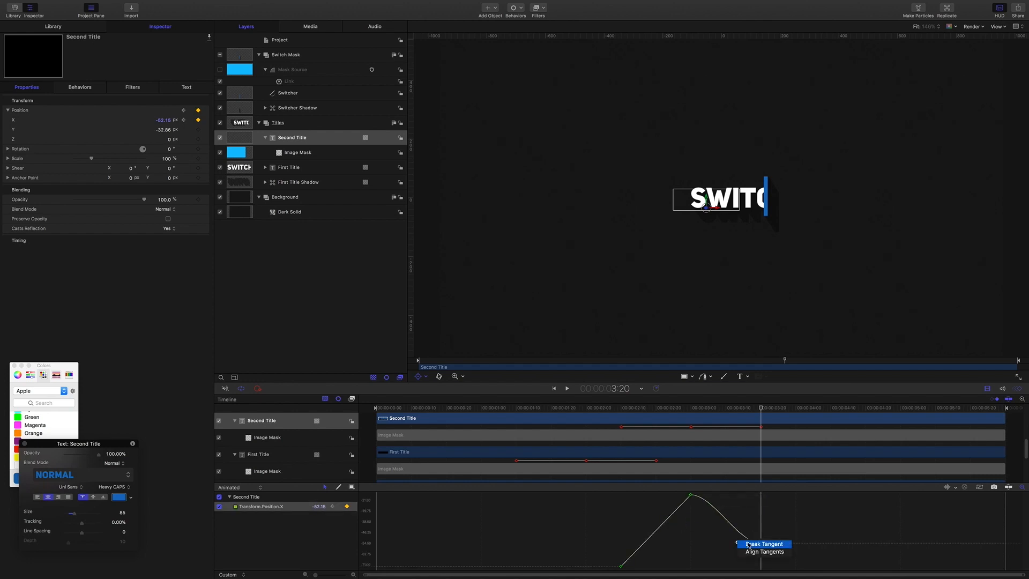
# Shape the X position curve into a rounded arch, flattening the handle into the 3:00 peak and steepening the handle at 3:20
pyautogui.moveTo(606, 545); pyautogui.dragTo(651, 495)
pyautogui.click(691, 494)
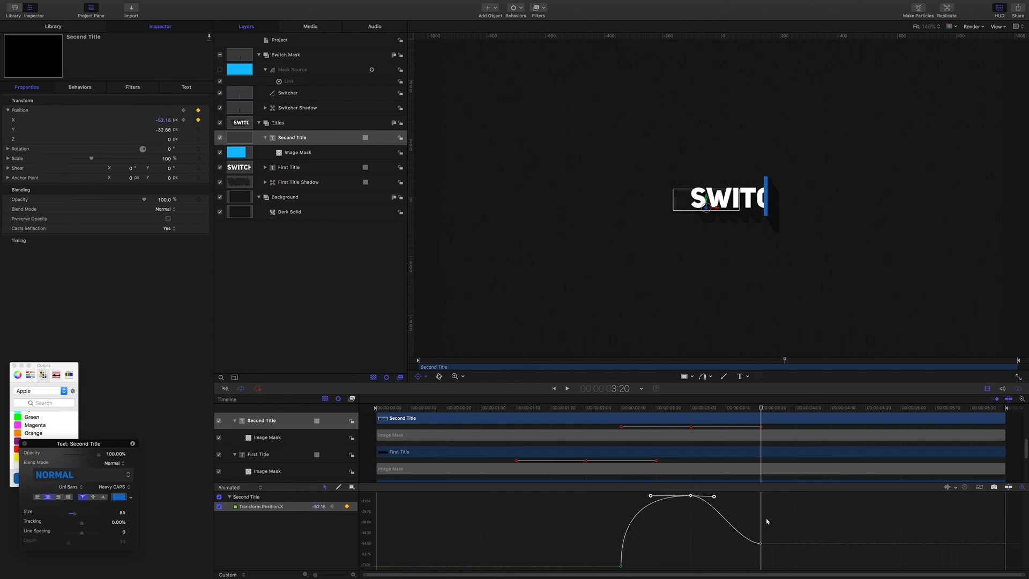
pyautogui.click(760, 543)
pyautogui.moveTo(740, 545); pyautogui.dragTo(765, 506)
# Play back the animation from 1:03 to check the eased movement of both titles
pyautogui.moveTo(761, 409); pyautogui.dragTo(491, 409)
pyautogui.click(452, 274)
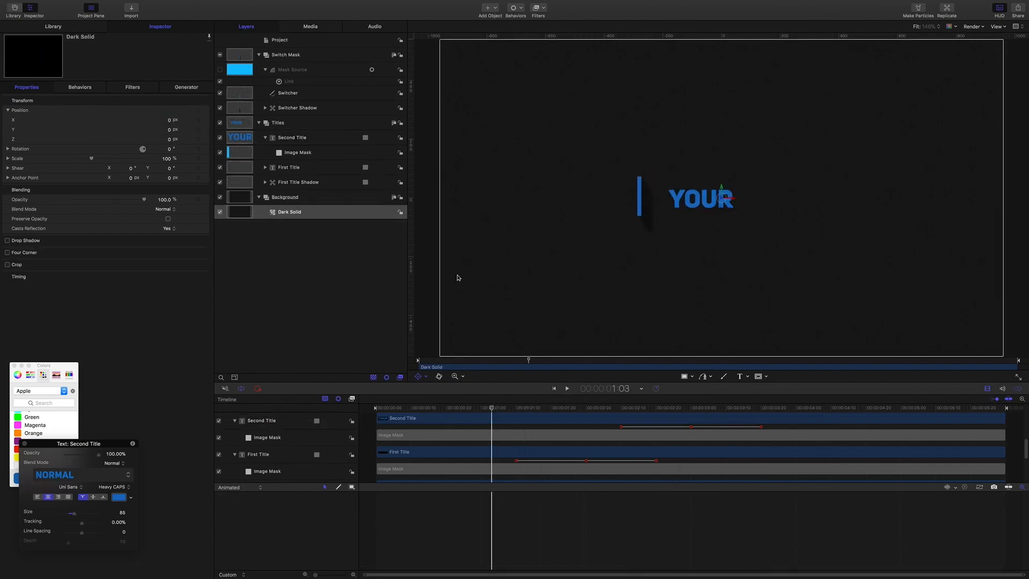
pyautogui.press('space')
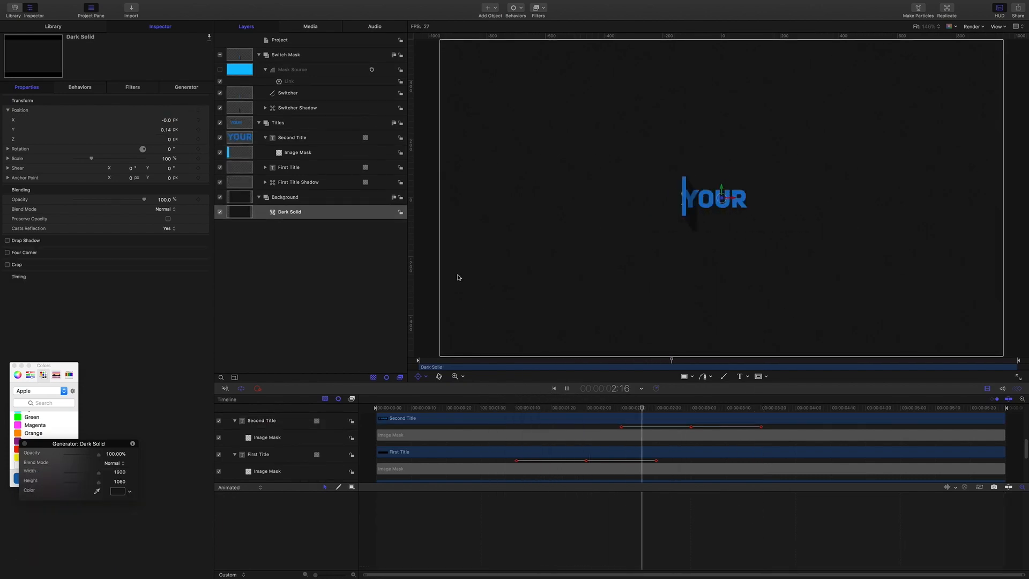
pyautogui.press('space')
# Trim the Second Title layer to start at 2:00 and end at 4:00
pyautogui.moveTo(695, 411); pyautogui.dragTo(587, 405)
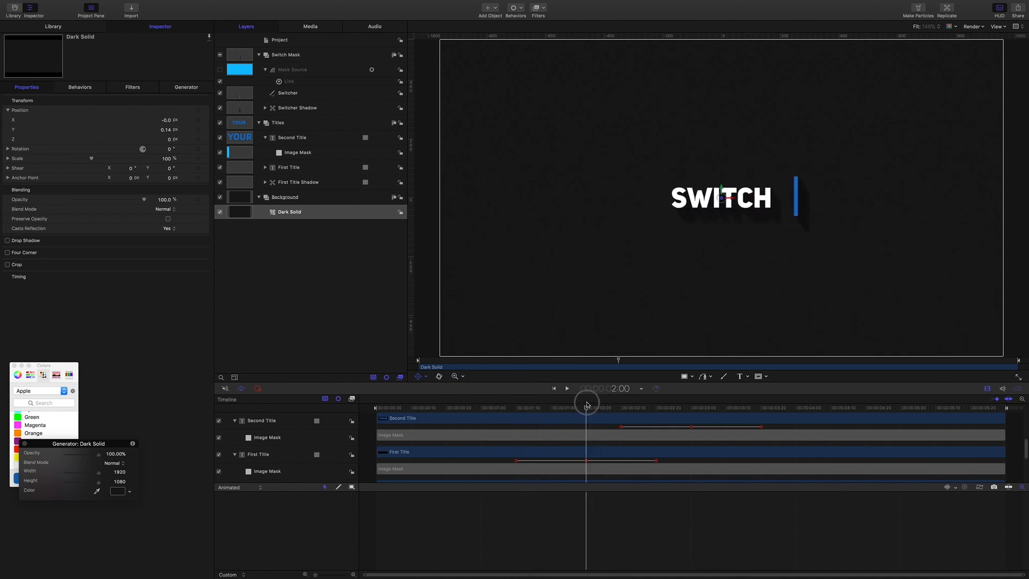
pyautogui.click(295, 139)
pyautogui.press('i')
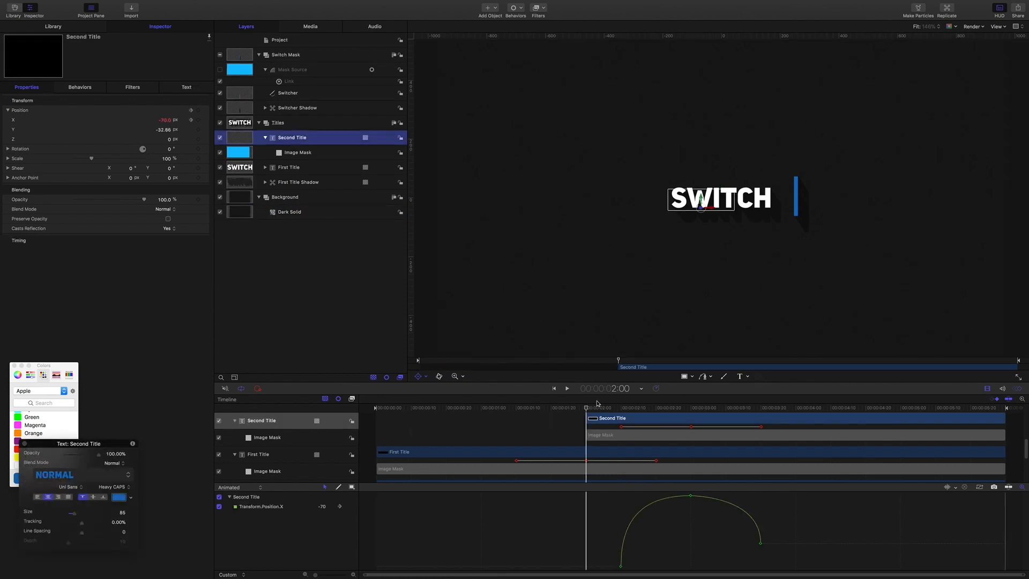
pyautogui.click(622, 388)
pyautogui.write('4')
pyautogui.press('Return')
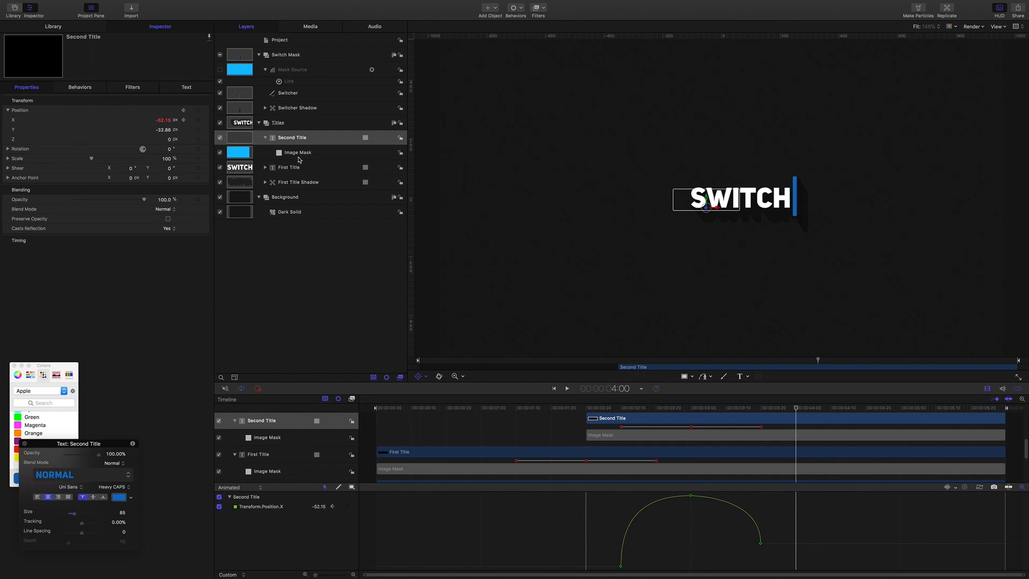
pyautogui.hotkey('alt', ']')
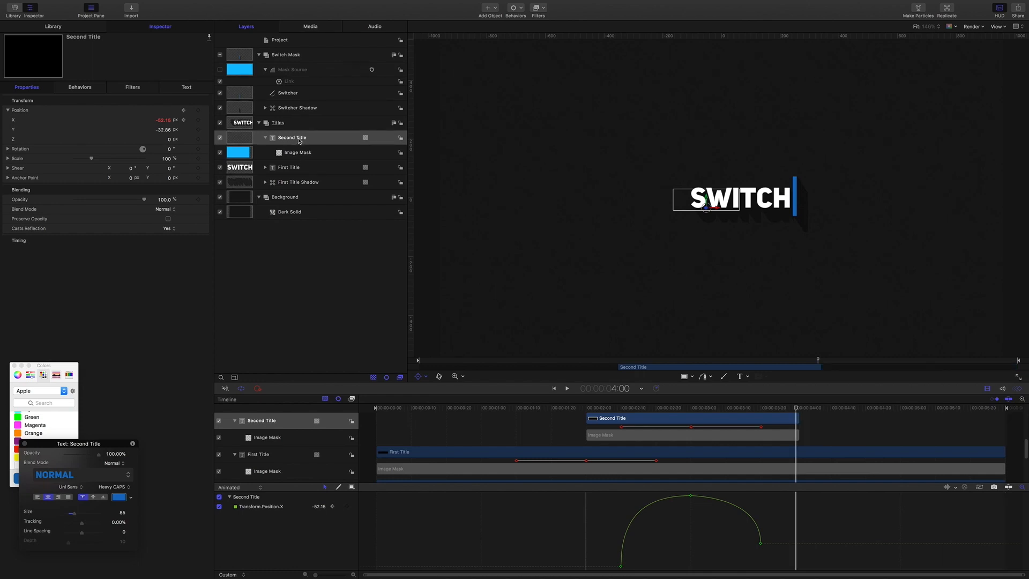
# Trim the First Title and First Title Shadow layers so both end at 3:00
pyautogui.click(623, 391)
pyautogui.write('300')
pyautogui.press('Return')
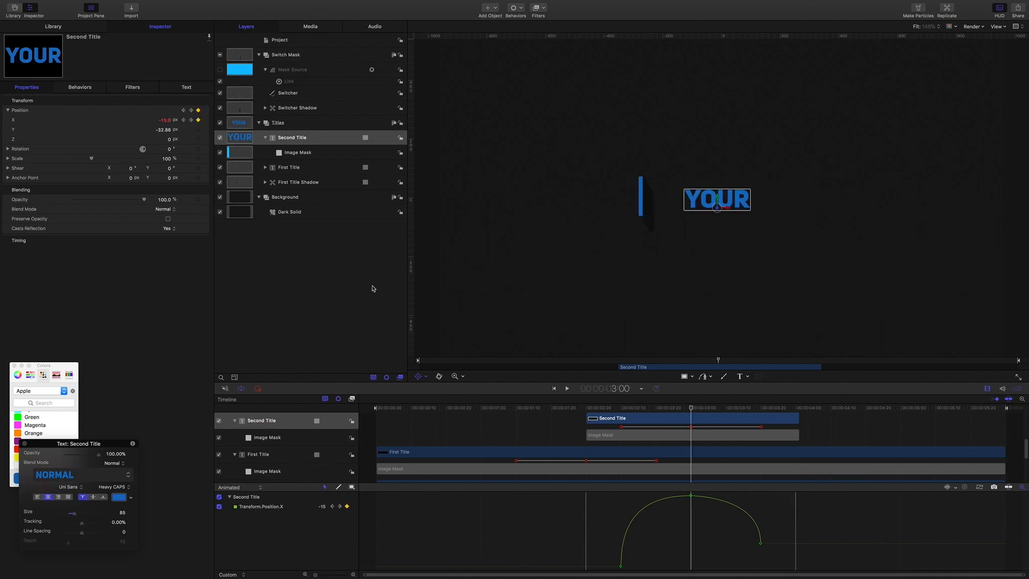
pyautogui.click(294, 169)
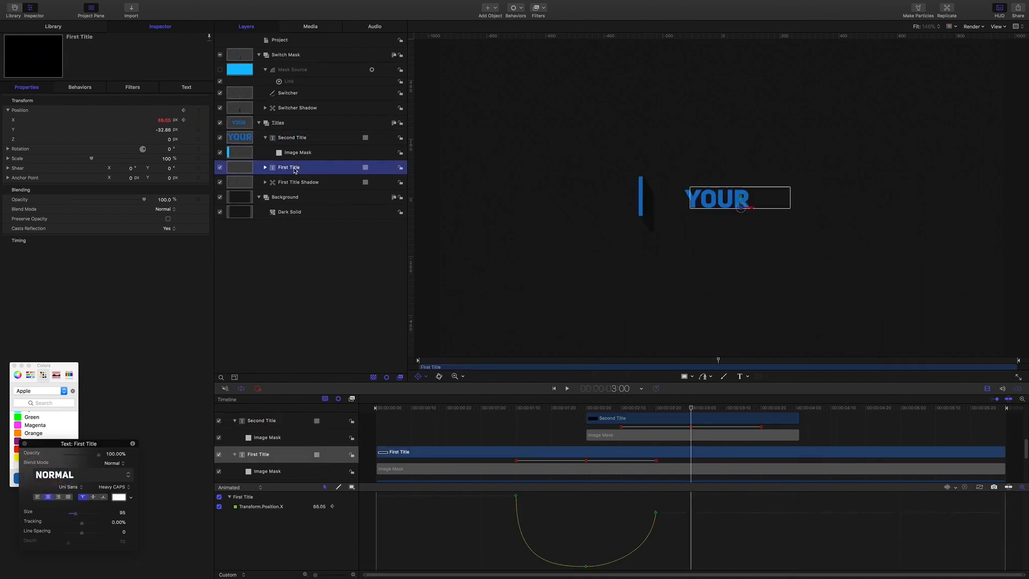
pyautogui.keyDown('shift'); pyautogui.click(294, 183); pyautogui.keyUp('shift')
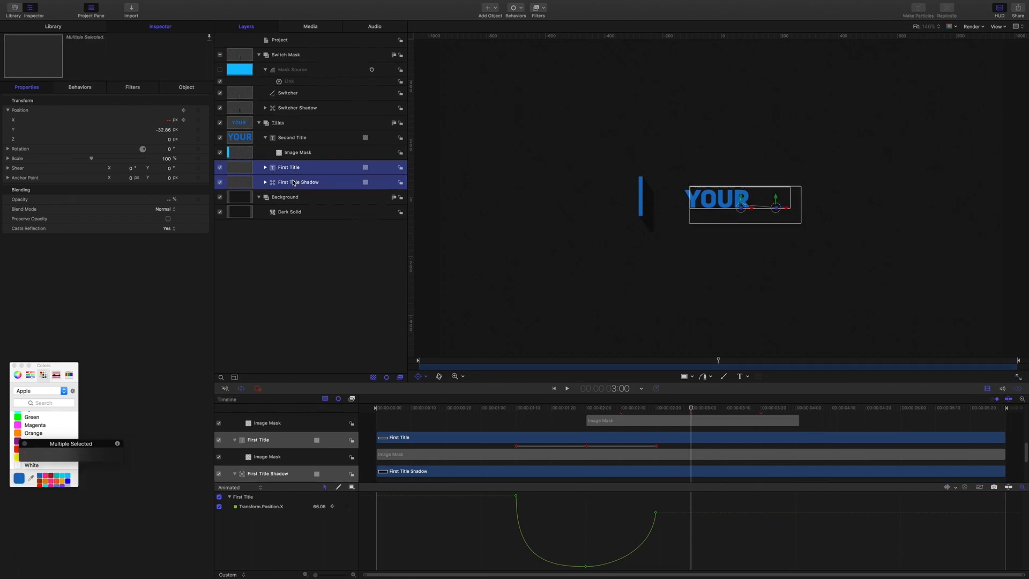
pyautogui.hotkey('alt', ']')
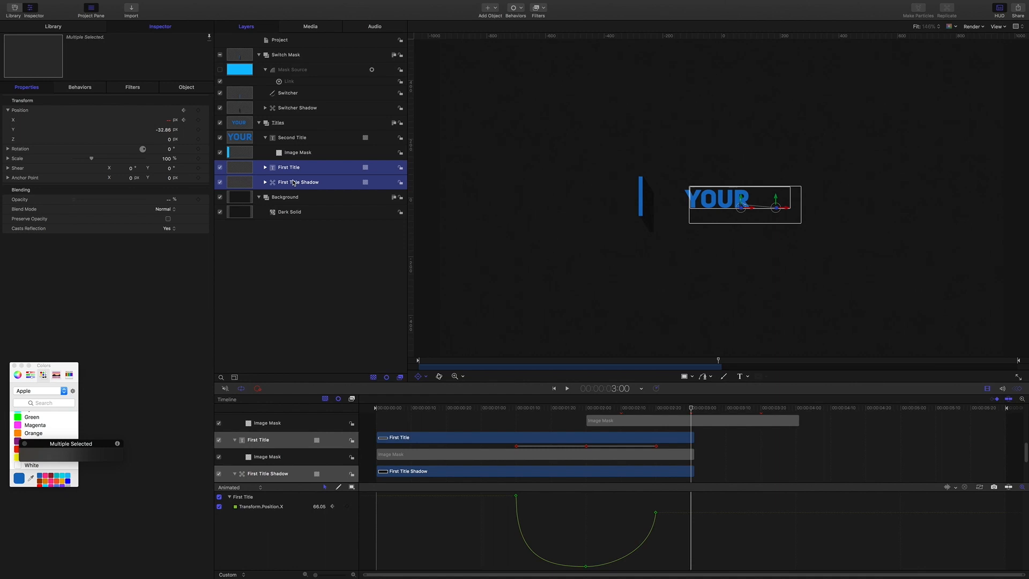
# Duplicate the First Title Shadow replicator and rename the copy Second Title Shadow
pyautogui.click(289, 139)
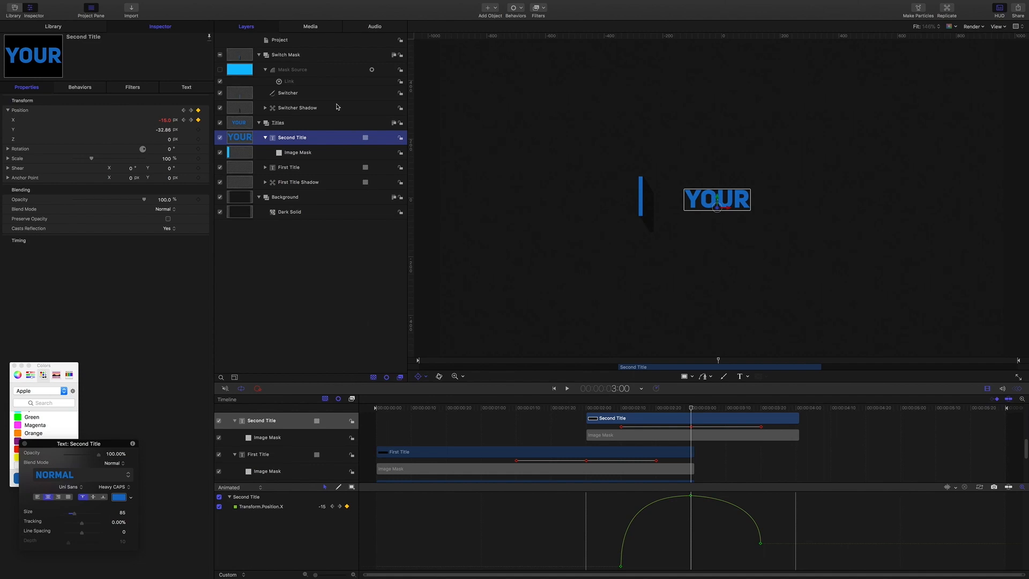
pyautogui.click(289, 186)
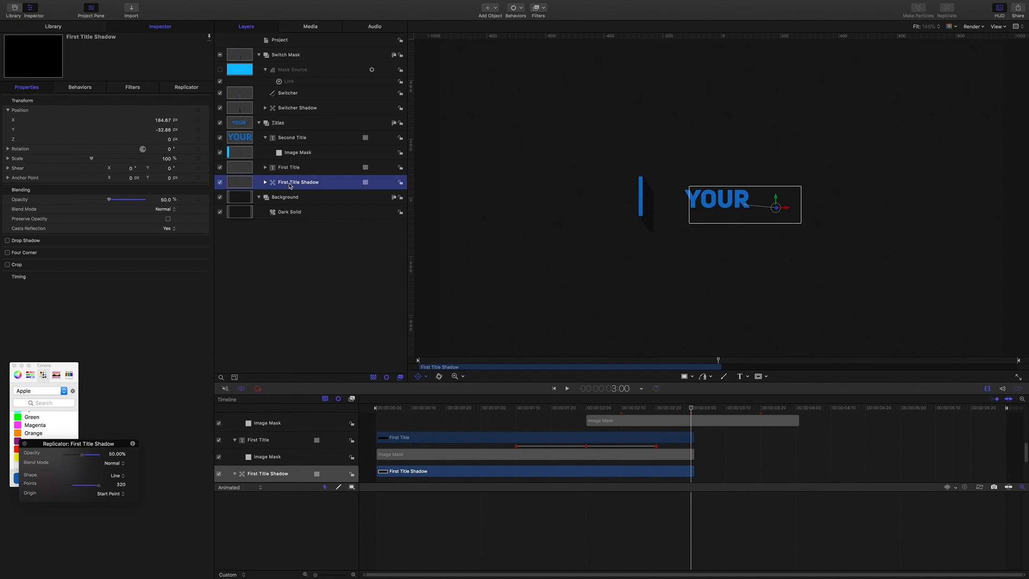
pyautogui.press('super+d')
pyautogui.doubleClick(292, 183)
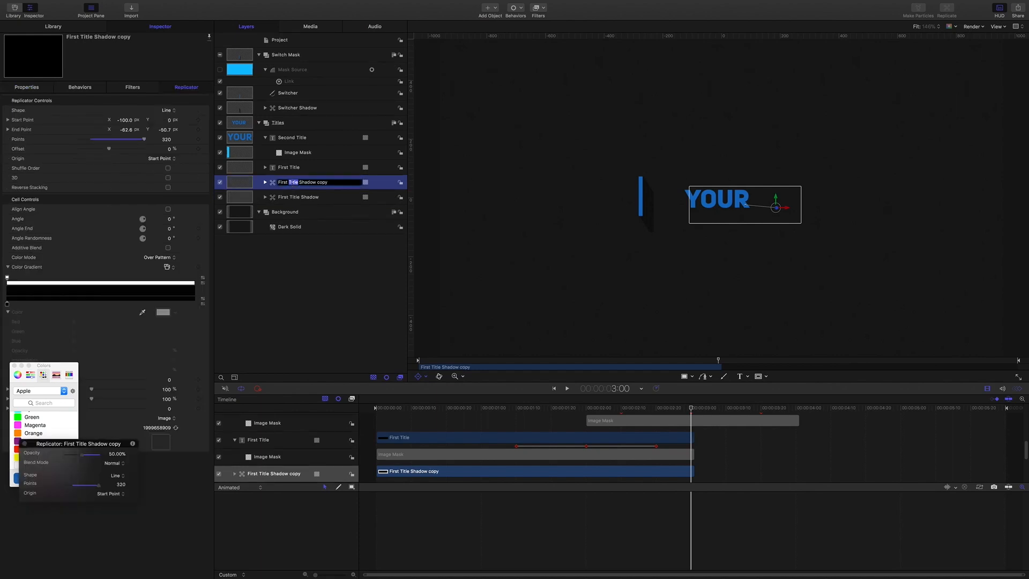
pyautogui.press('super+a')
pyautogui.write('Second')
pyautogui.write('Title Shadow')
pyautogui.press('Return')
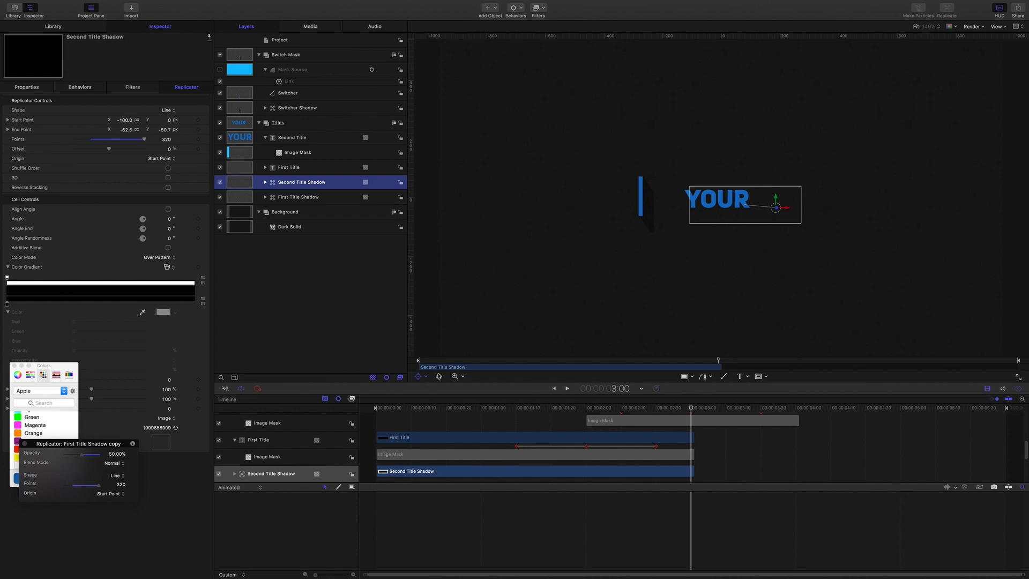
# Move the Second Title Shadow layer directly beneath Second Title and shift its clip to start at 2:00
pyautogui.press('super+bracketright')
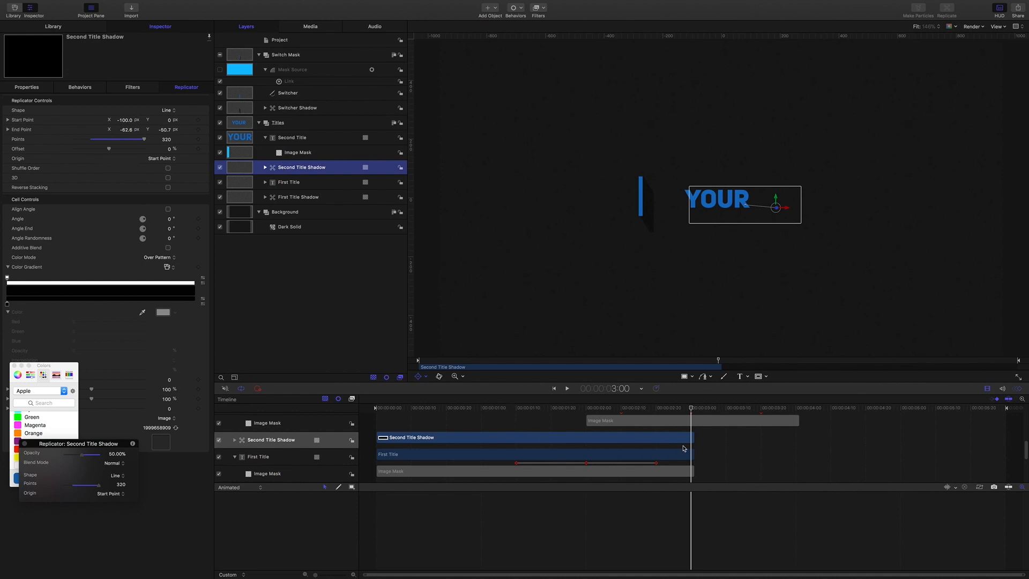
pyautogui.scroll(2, 631, 461)
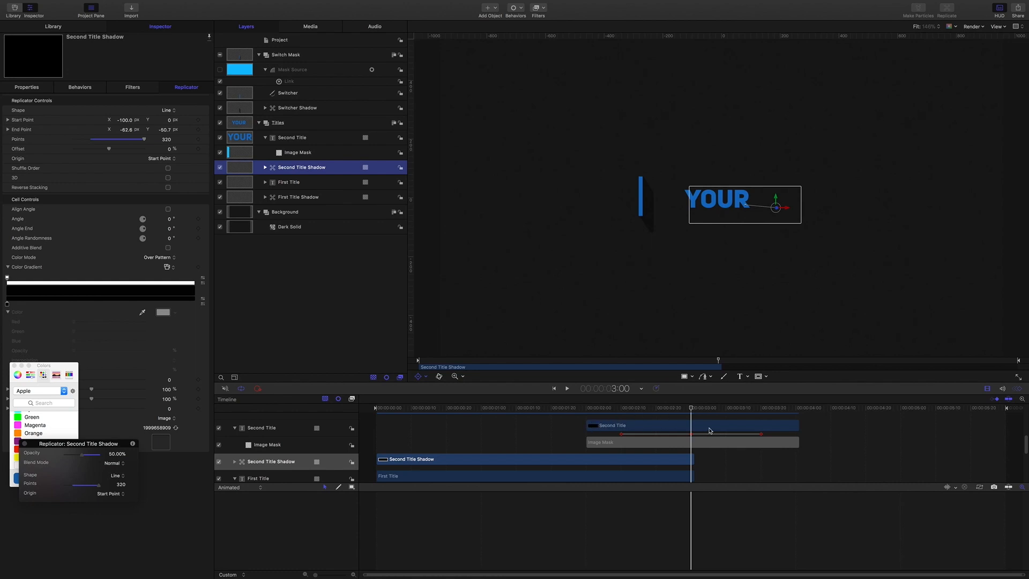
pyautogui.moveTo(693, 412); pyautogui.dragTo(586, 399)
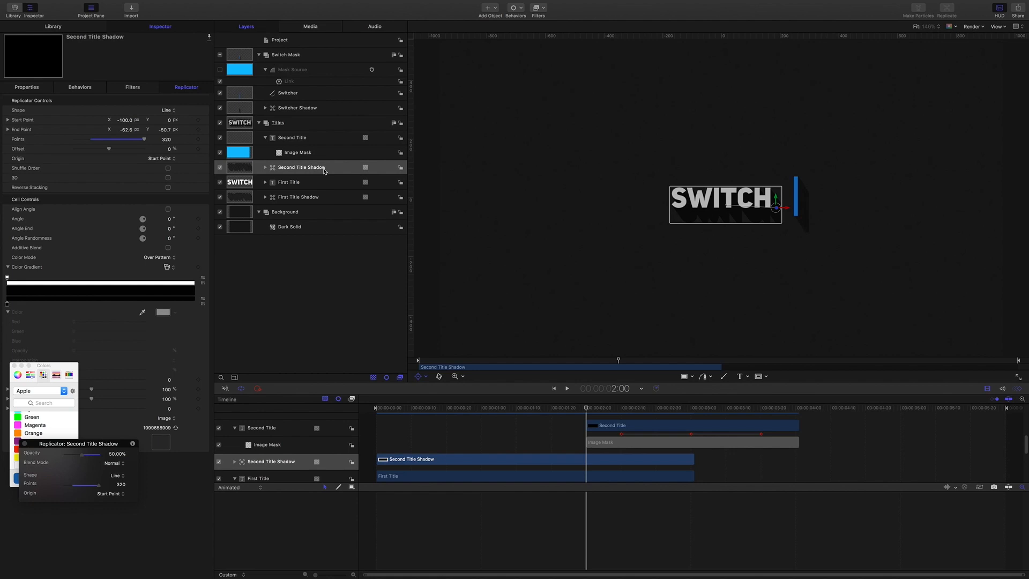
pyautogui.hotkey('shift', '[')
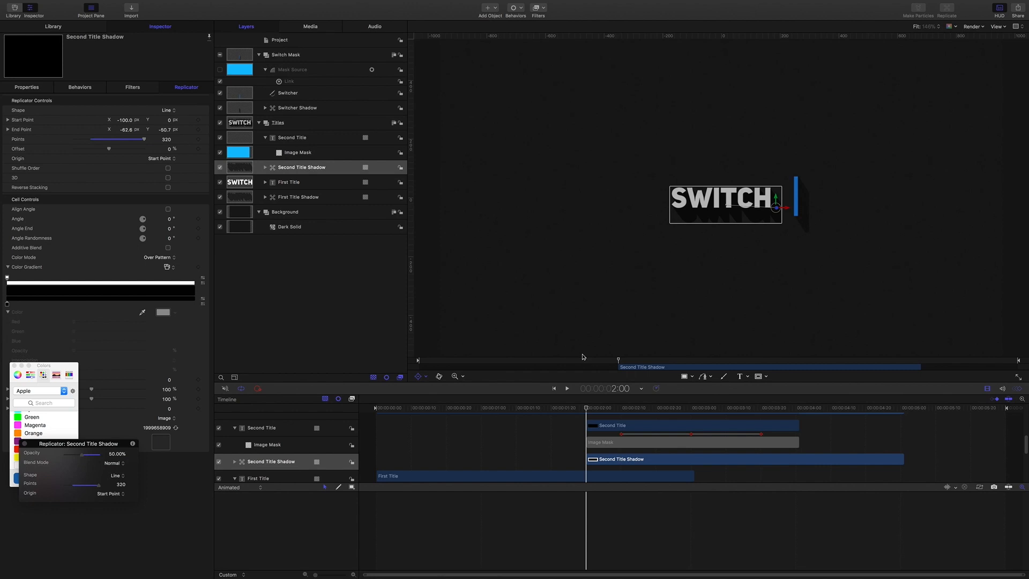
# Trim the end of the Second Title Shadow layer to 4:01
pyautogui.moveTo(586, 411); pyautogui.dragTo(800, 431)
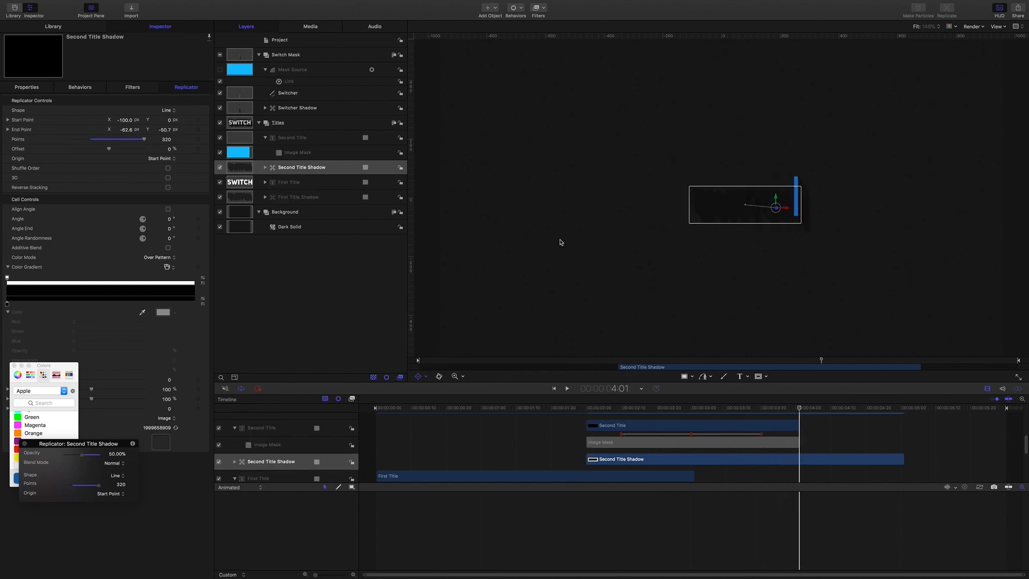
pyautogui.hotkey('alt', ']')
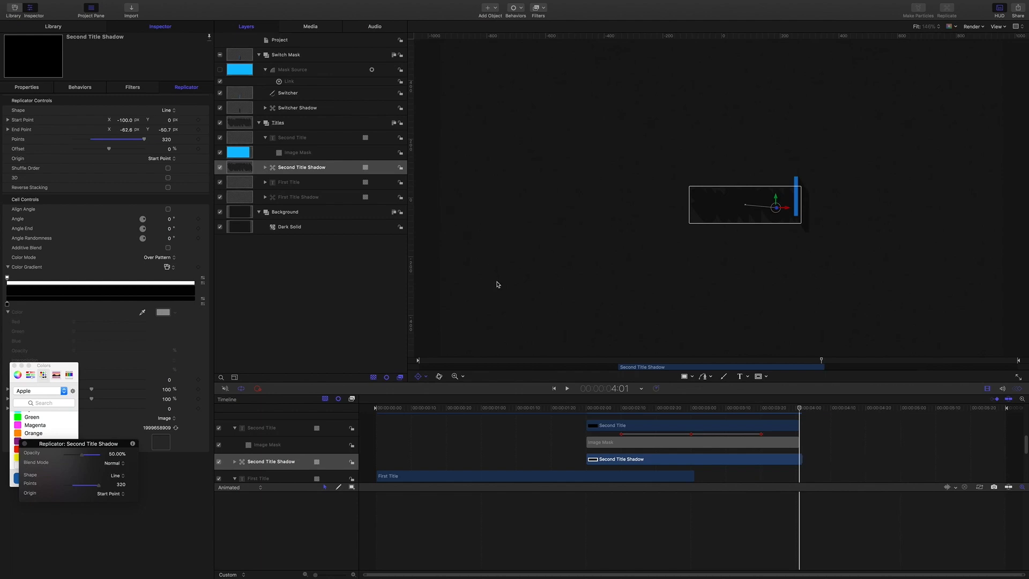
# Delete the copied image mask from Second Title Shadow and set Second Title as the replicator's object source
pyautogui.moveTo(798, 409); pyautogui.dragTo(575, 391)
pyautogui.moveTo(643, 401)
pyautogui.mouseDown()
pyautogui.moveTo(669, 401)
pyautogui.moveTo(623, 399)
pyautogui.mouseUp()
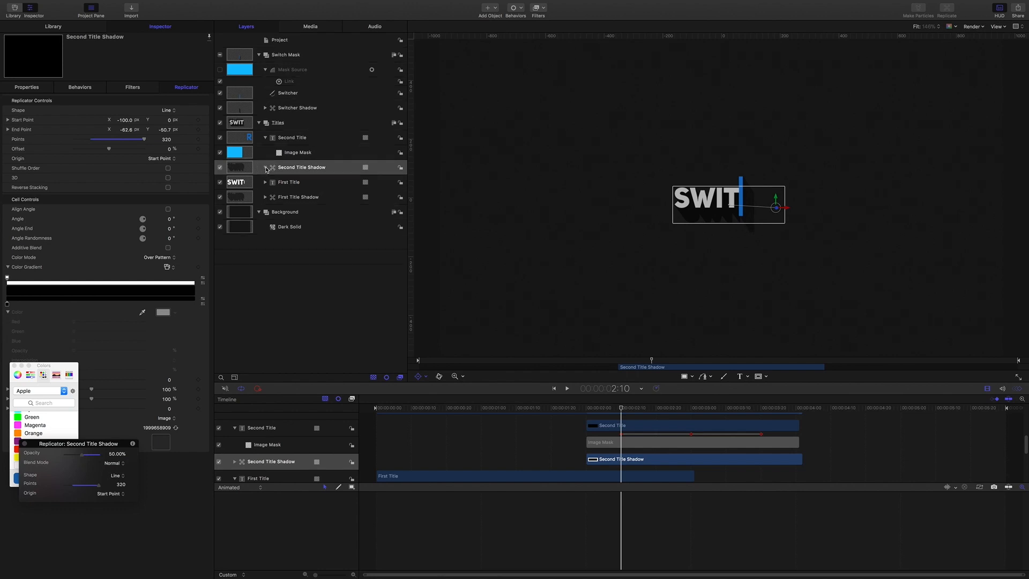
pyautogui.click(266, 168)
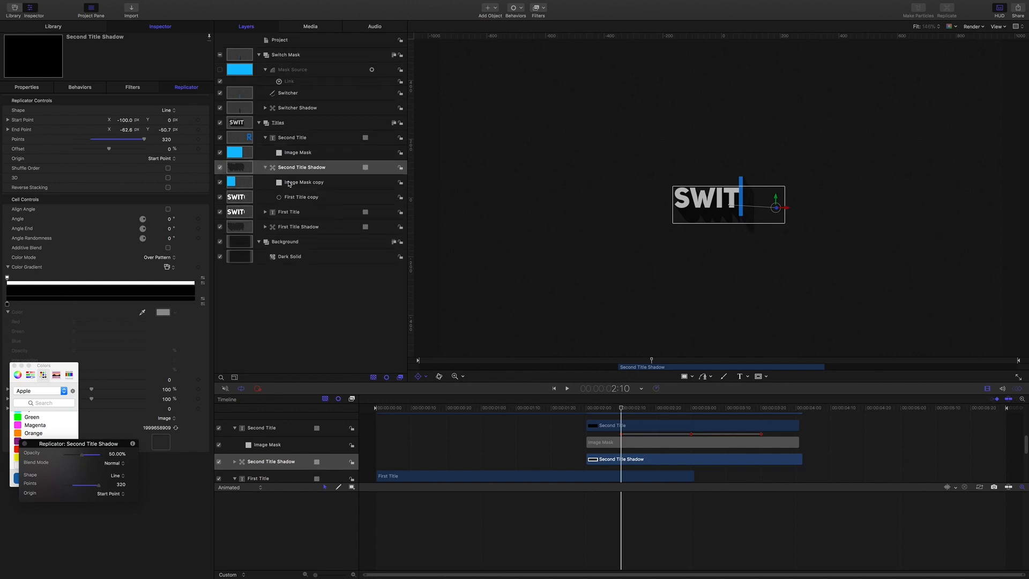
pyautogui.click(289, 183)
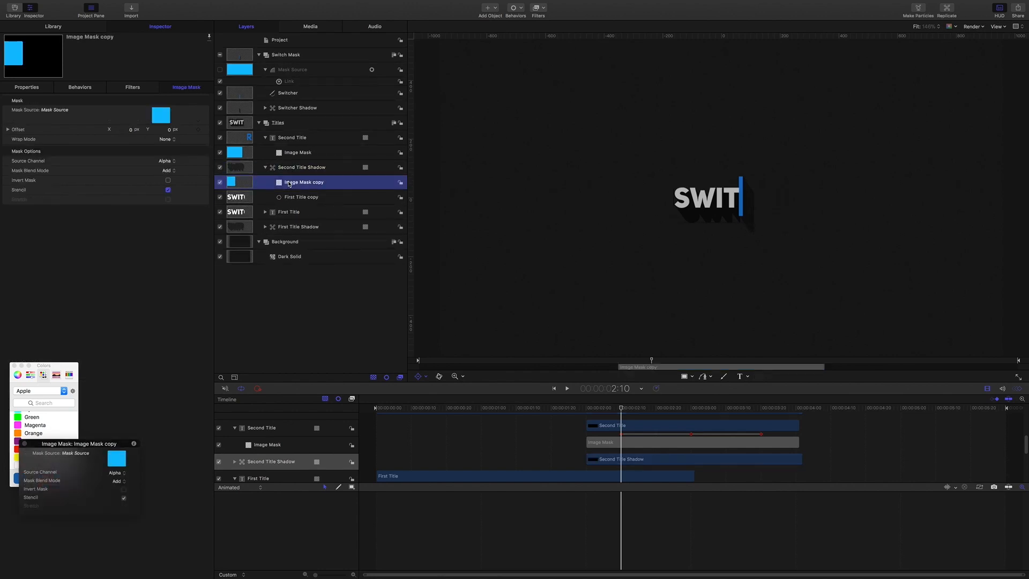
pyautogui.press('Delete')
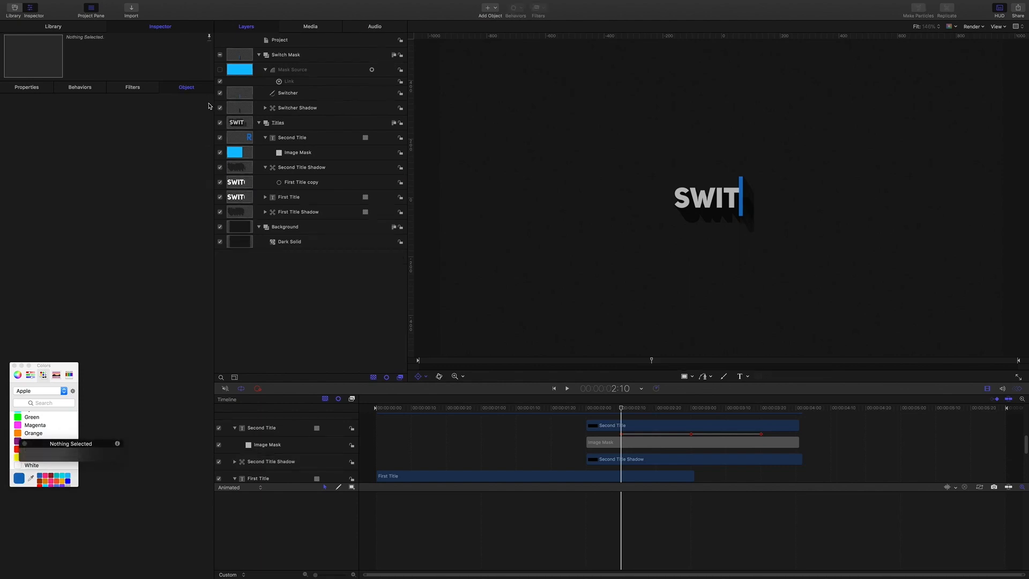
pyautogui.click(289, 168)
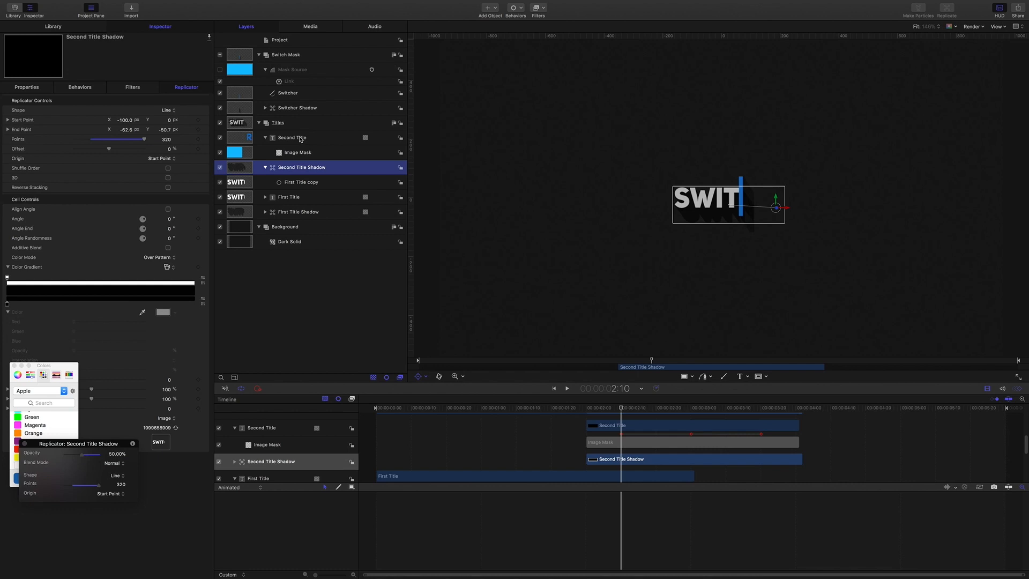
pyautogui.moveTo(303, 139); pyautogui.dragTo(165, 444)
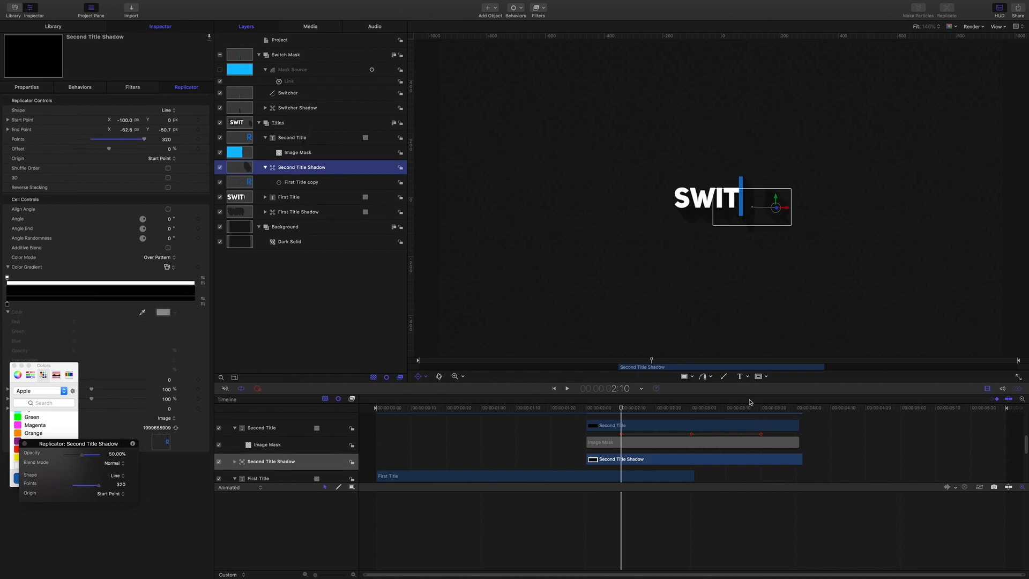
# At 2:20, set the Second Title Shadow's X position to 36.22 px so it lines up behind YOUR
pyautogui.click(622, 410)
pyautogui.moveTo(621, 410); pyautogui.dragTo(657, 414)
pyautogui.moveTo(631, 413); pyautogui.dragTo(657, 413)
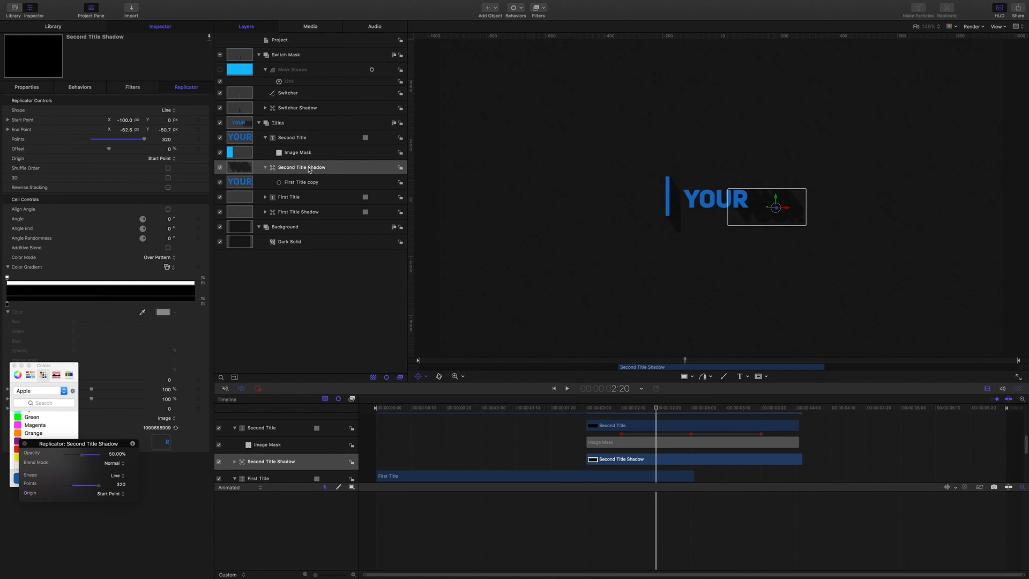
pyautogui.click(33, 87)
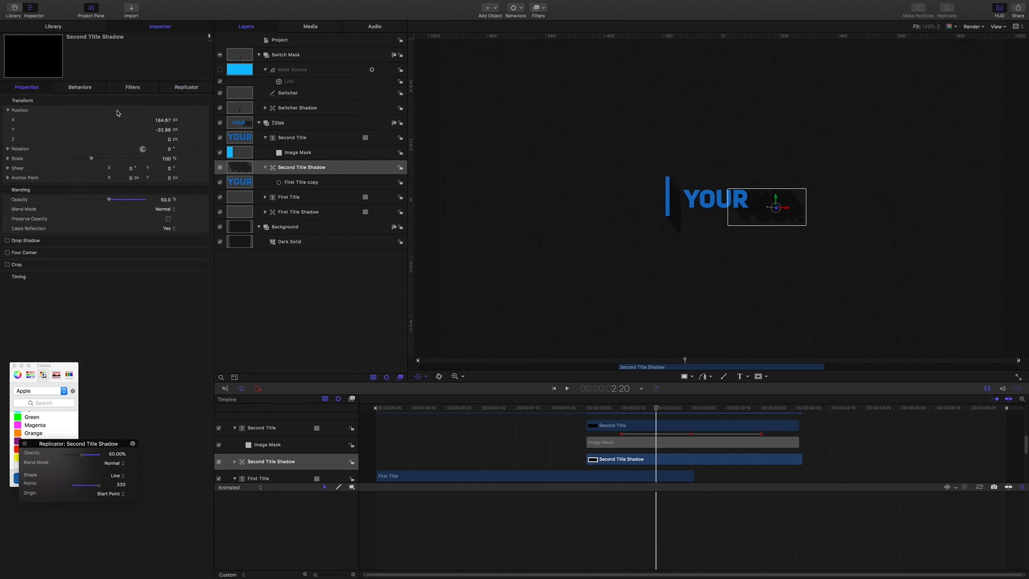
pyautogui.moveTo(162, 123); pyautogui.dragTo(162, 120)
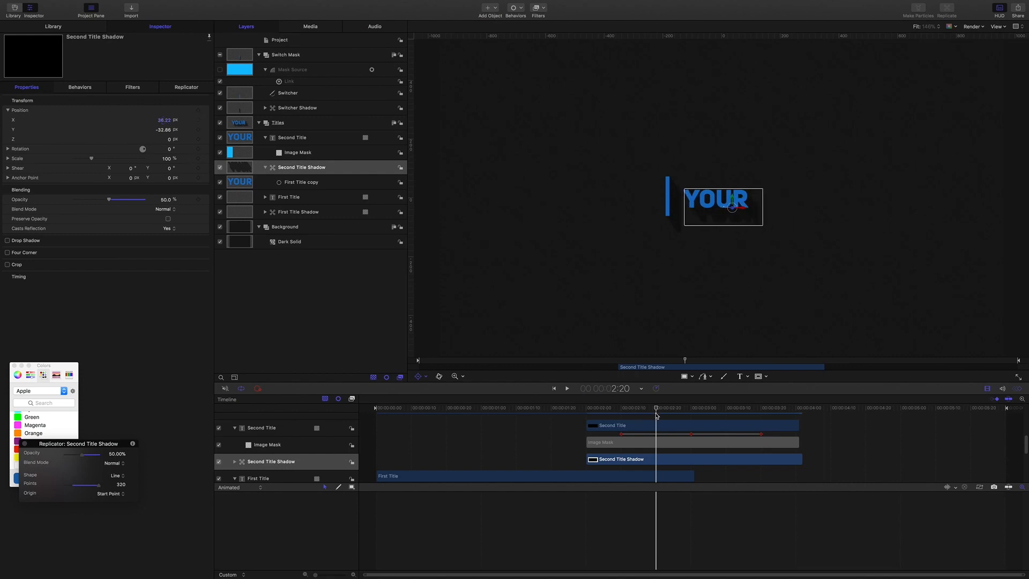
pyautogui.moveTo(657, 409)
pyautogui.mouseDown()
pyautogui.moveTo(584, 409)
pyautogui.moveTo(657, 409)
pyautogui.mouseUp()
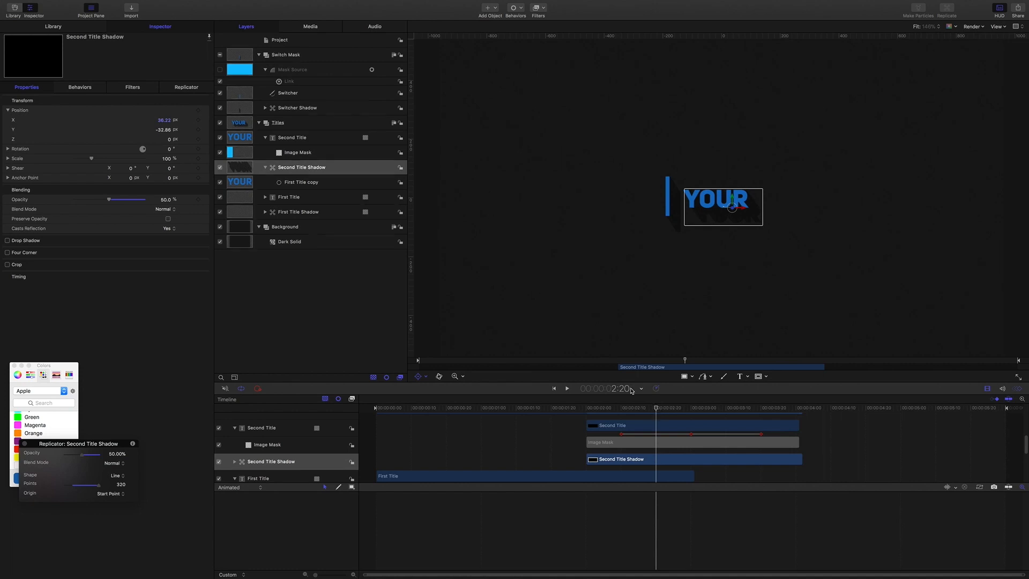
# Copy the Second Title's image mask onto Second Title Shadow and return the playhead to 2:00
pyautogui.click(297, 138)
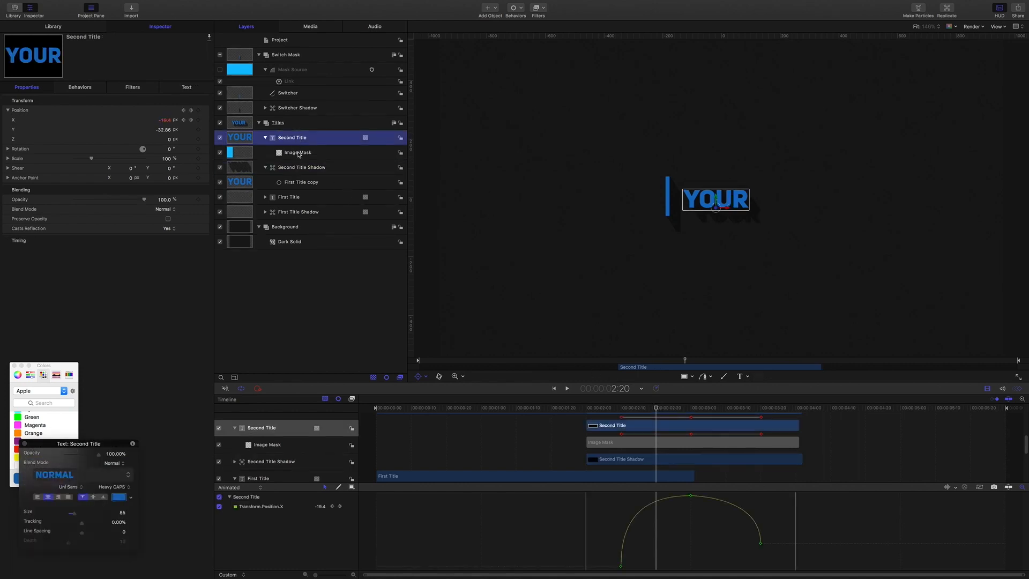
pyautogui.click(299, 153)
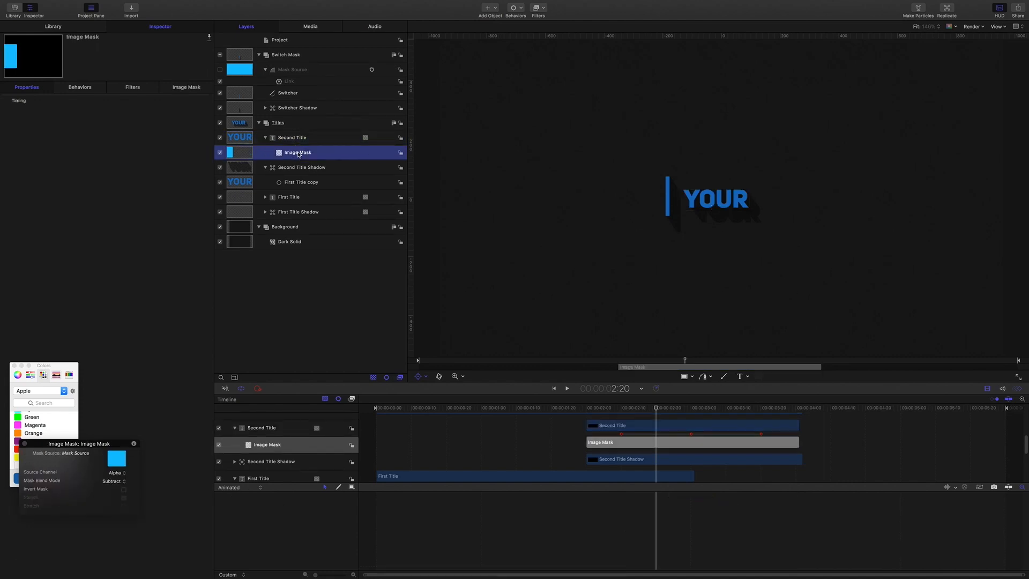
pyautogui.moveTo(299, 154); pyautogui.dragTo(297, 170)
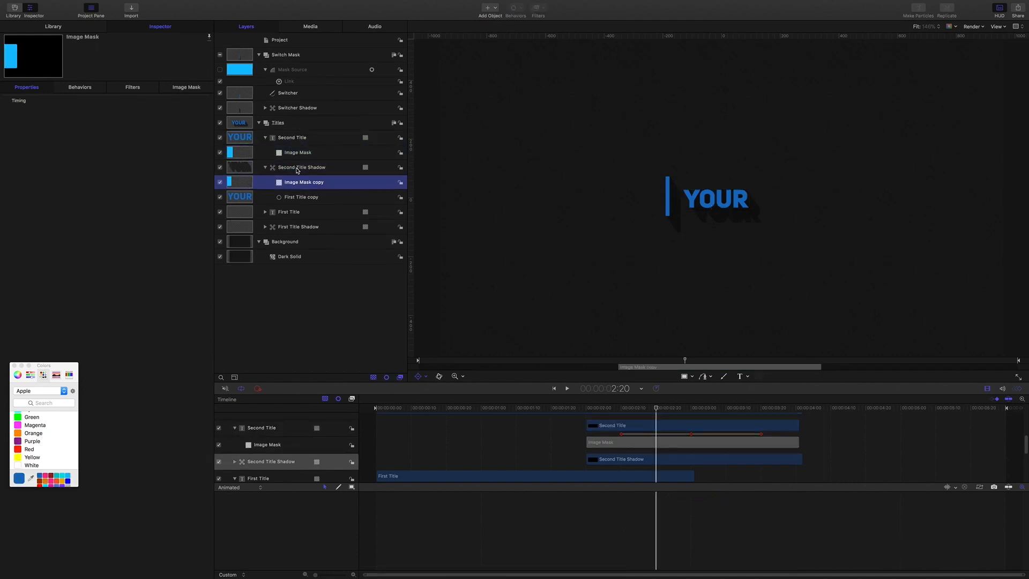
pyautogui.click(668, 412)
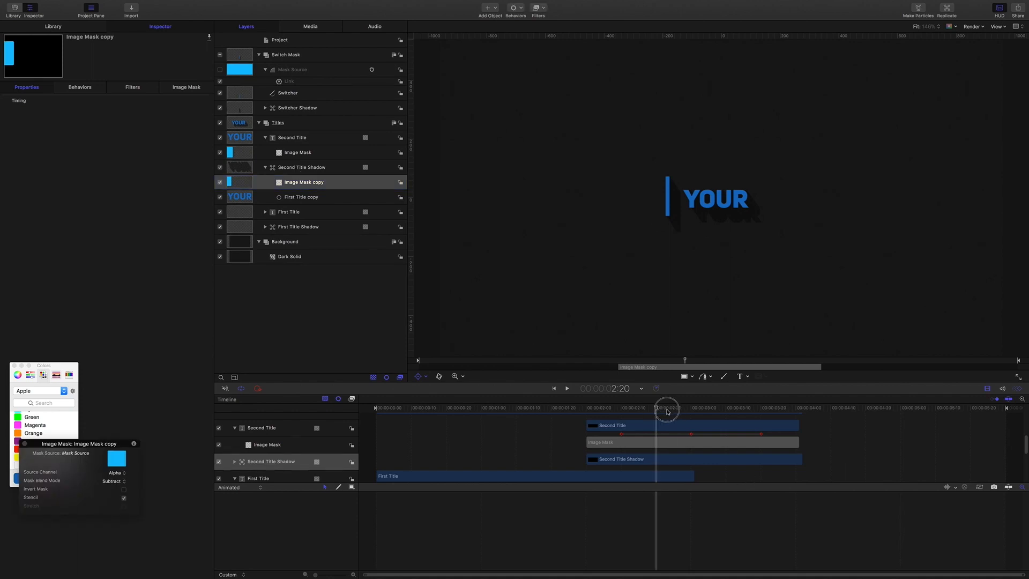
pyautogui.moveTo(667, 412); pyautogui.dragTo(586, 407)
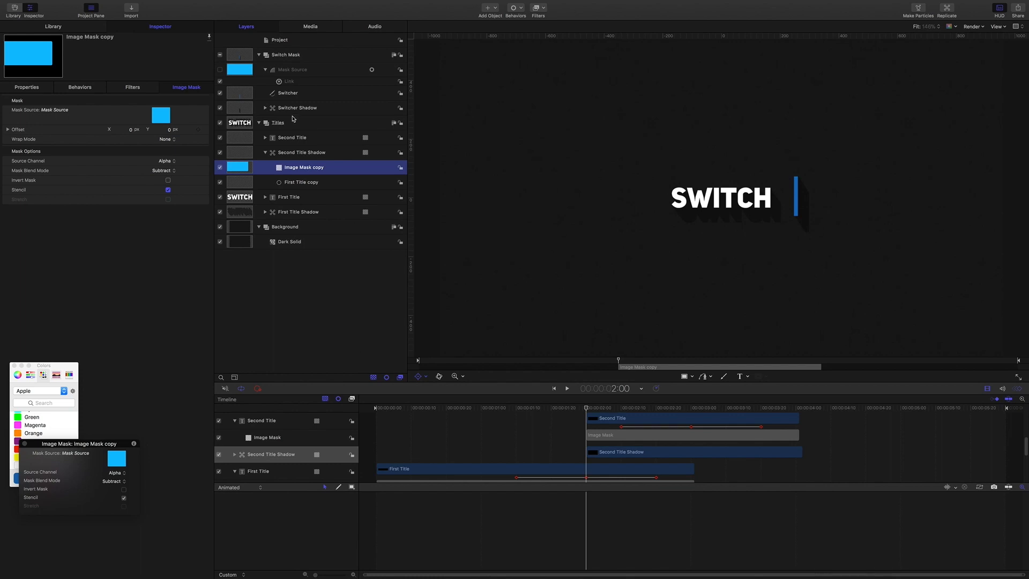
# Duplicate the First Title layer as Third Title and place it at the top of the Titles group
pyautogui.click(290, 198)
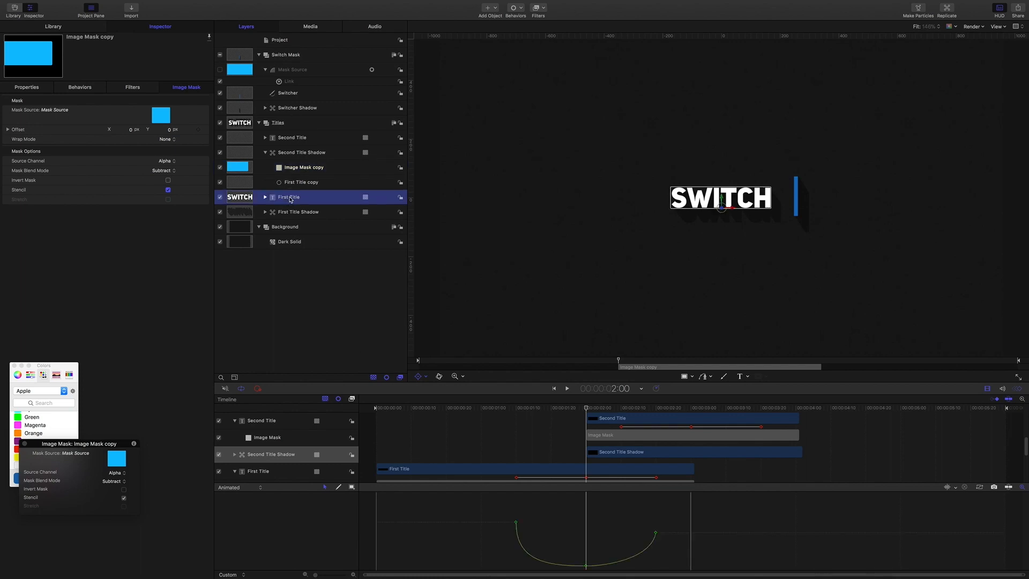
pyautogui.press('super+d')
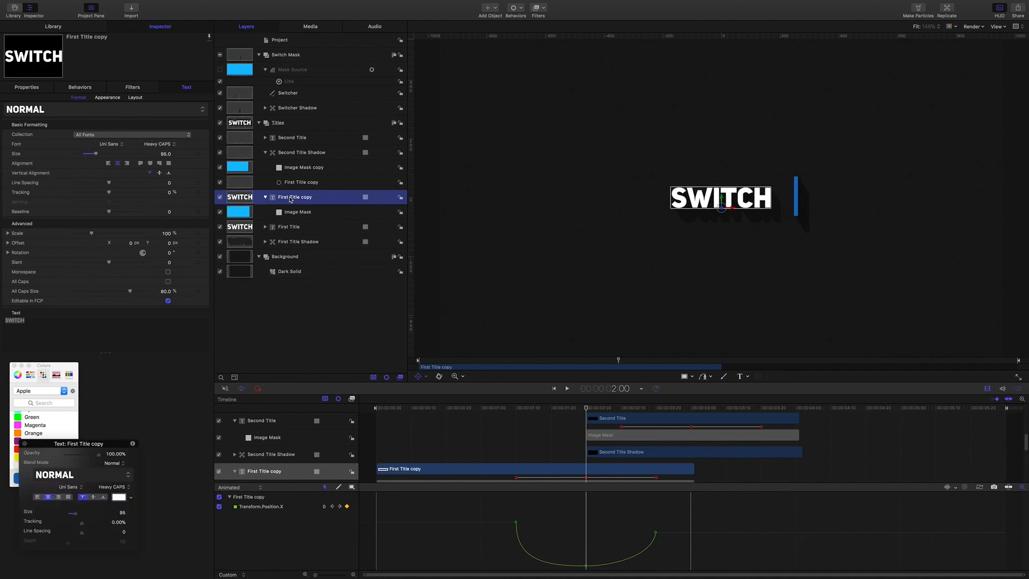
pyautogui.doubleClick(294, 198)
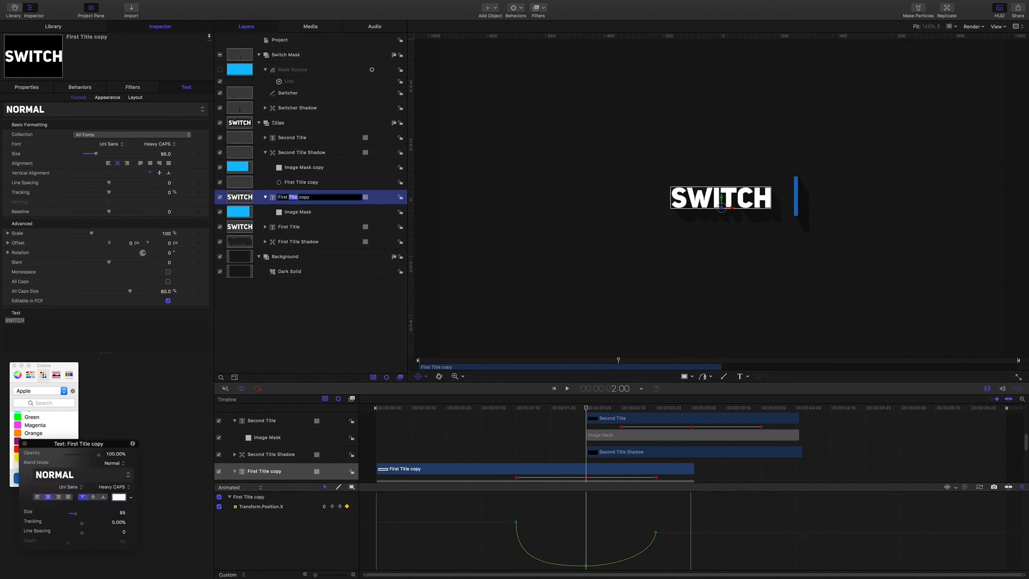
pyautogui.write('Third')
pyautogui.press('Return')
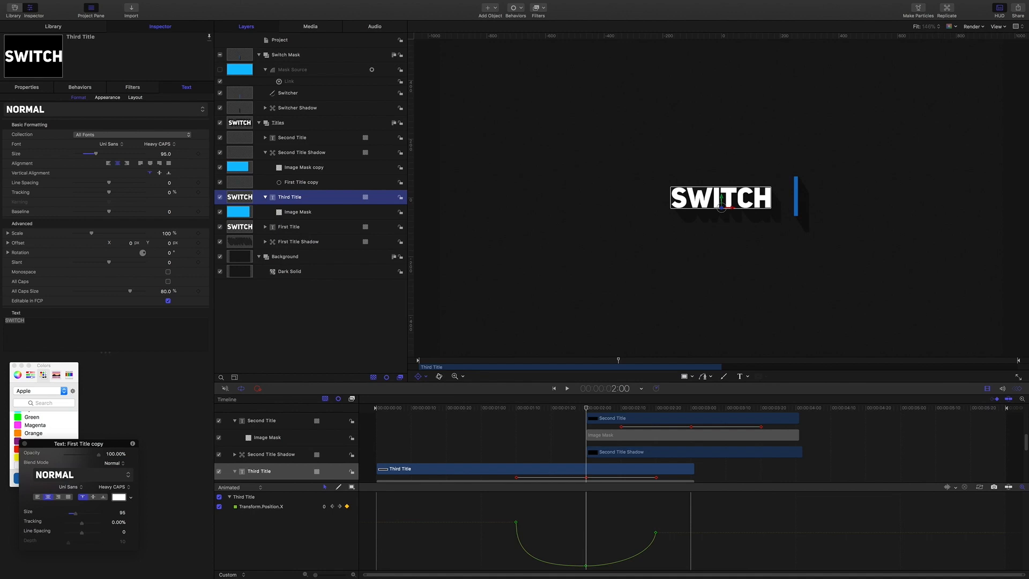
pyautogui.press('super+]')
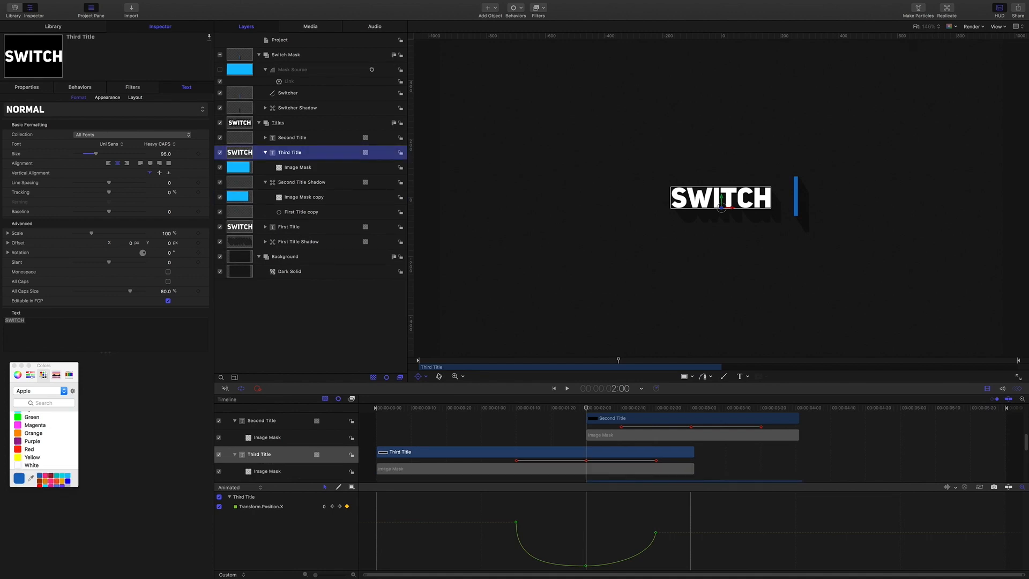
pyautogui.press('super+]')
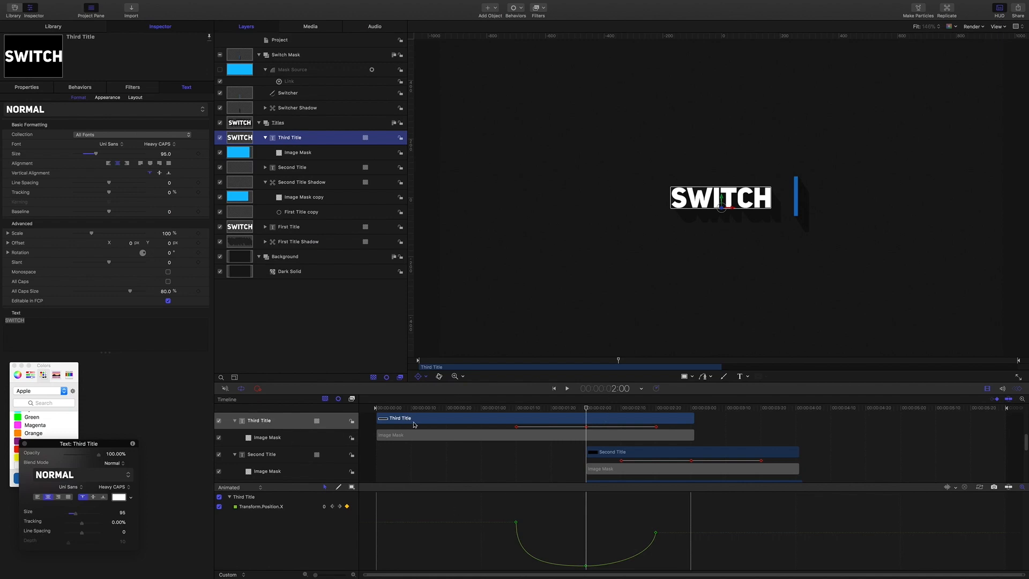
# Trim the start of Third Title to 1:10, its first position keyframe, and shift the clip to start at 3:10
pyautogui.click(586, 408)
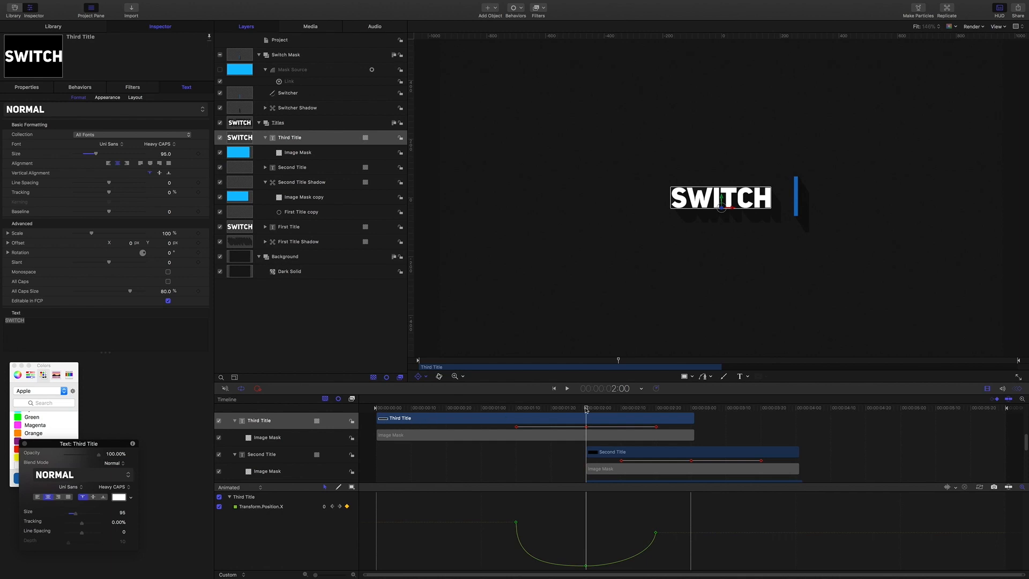
pyautogui.click(587, 409)
pyautogui.moveTo(586, 410); pyautogui.dragTo(518, 403)
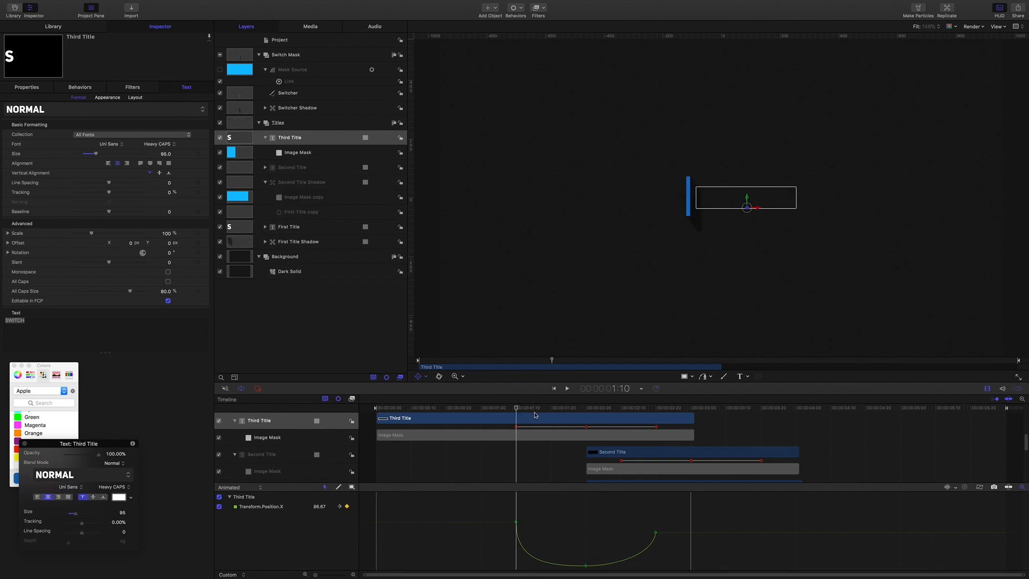
pyautogui.hotkey('alt', '[')
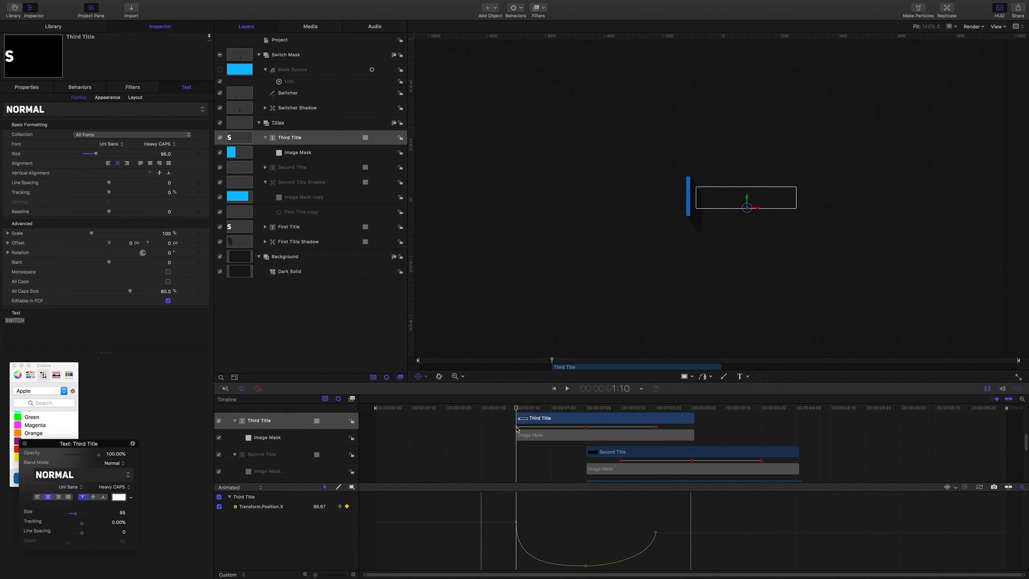
pyautogui.moveTo(519, 422); pyautogui.dragTo(728, 433)
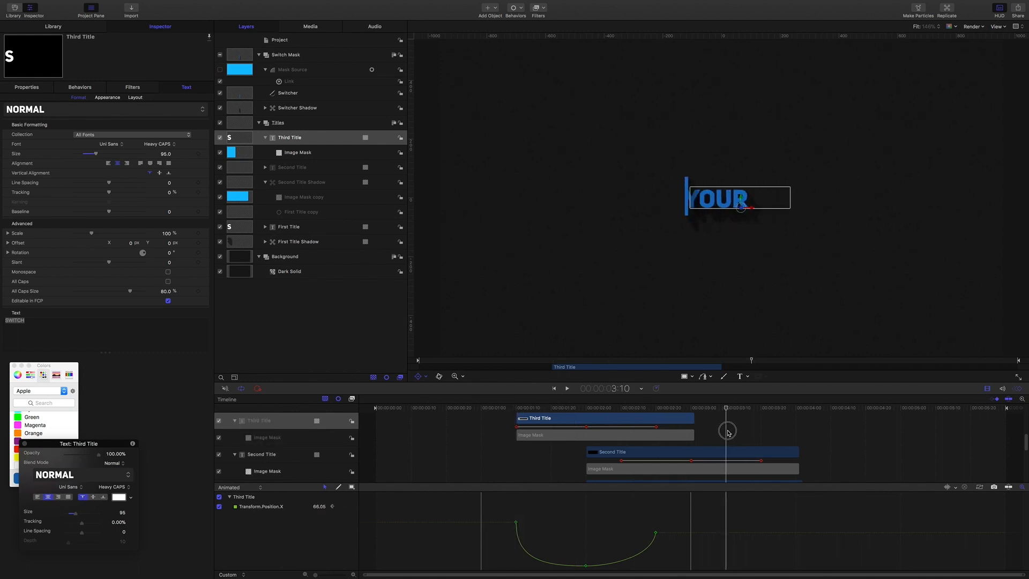
pyautogui.hotkey('shift', '[')
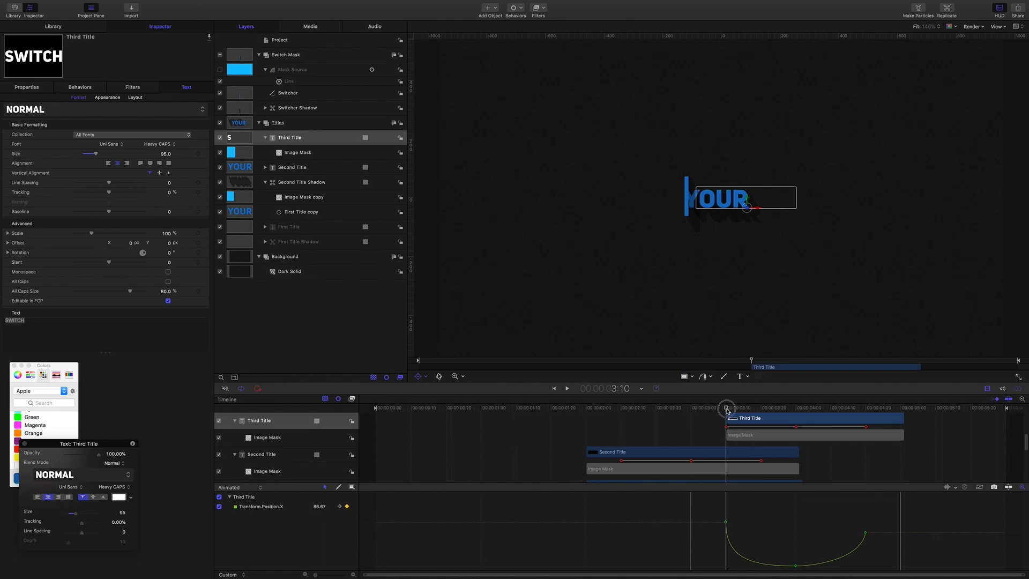
# At 3:19, change the Third Title's text to TITLES
pyautogui.moveTo(726, 412); pyautogui.dragTo(758, 419)
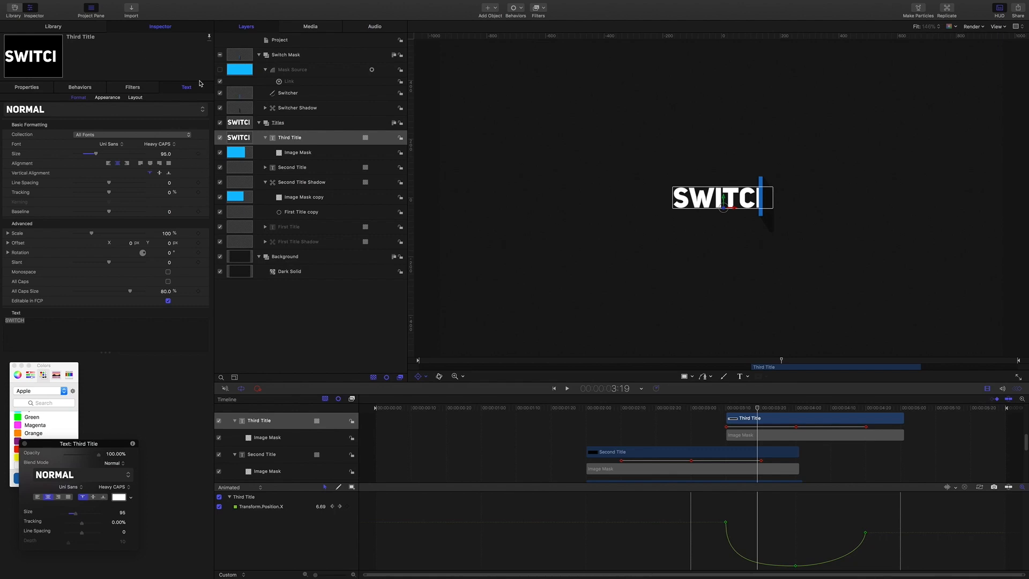
pyautogui.moveTo(25, 320); pyautogui.dragTo(3, 314)
pyautogui.write('TI')
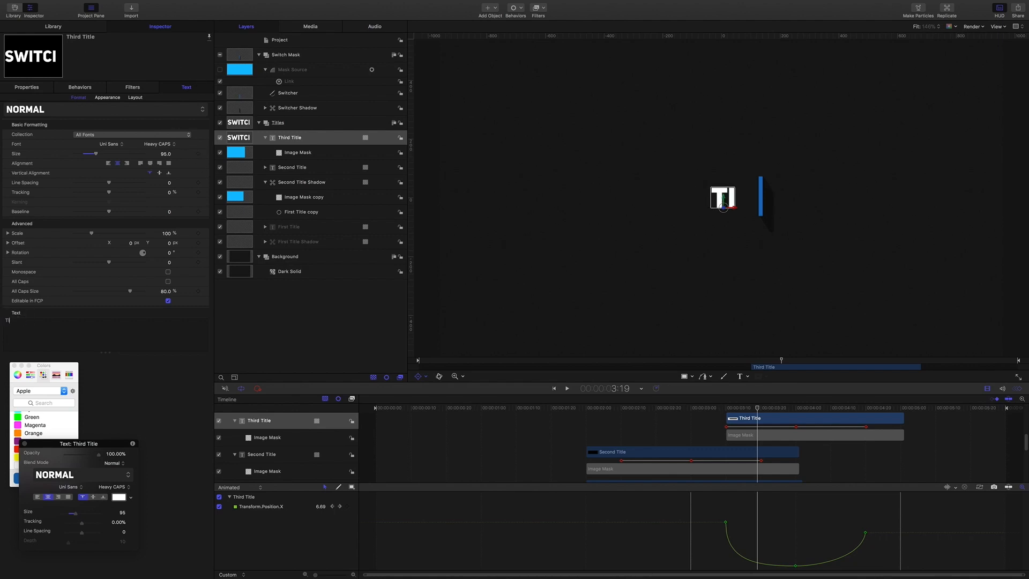
pyautogui.write('TLES')
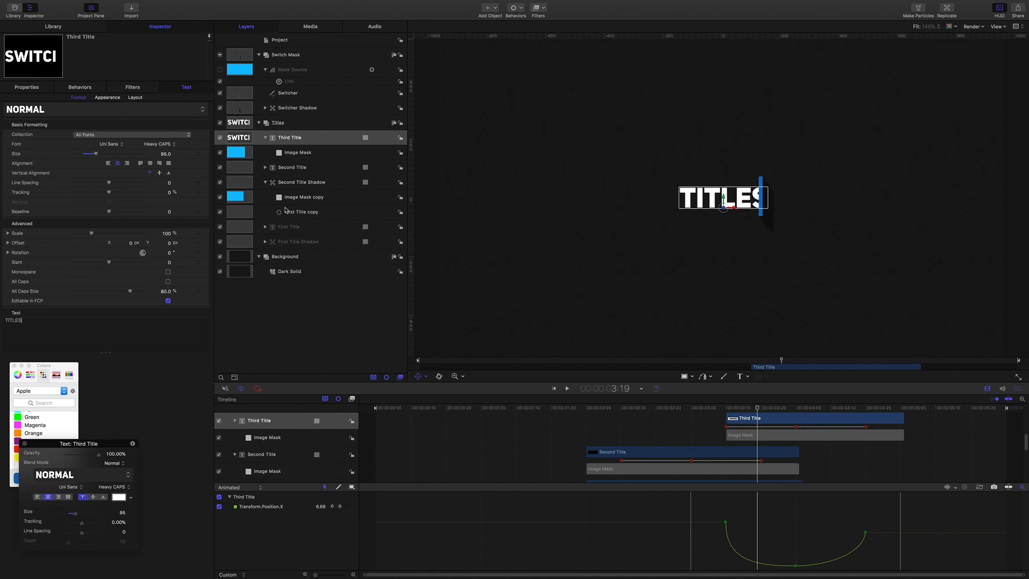
# Duplicate the First Title Shadow replicator and rename the copy Third Title Shadow
pyautogui.click(285, 244)
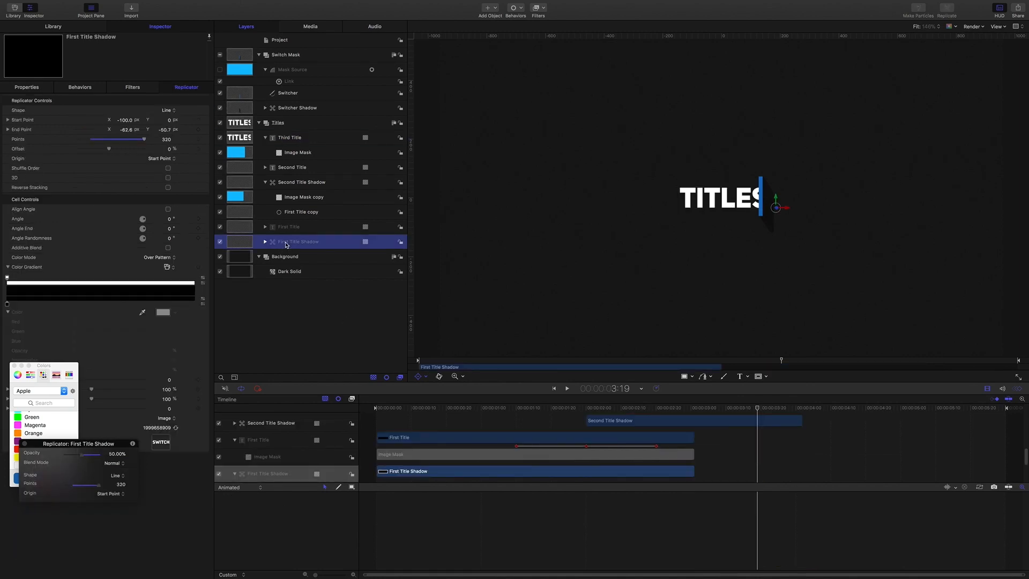
pyautogui.press('super+d')
pyautogui.doubleClick(310, 241)
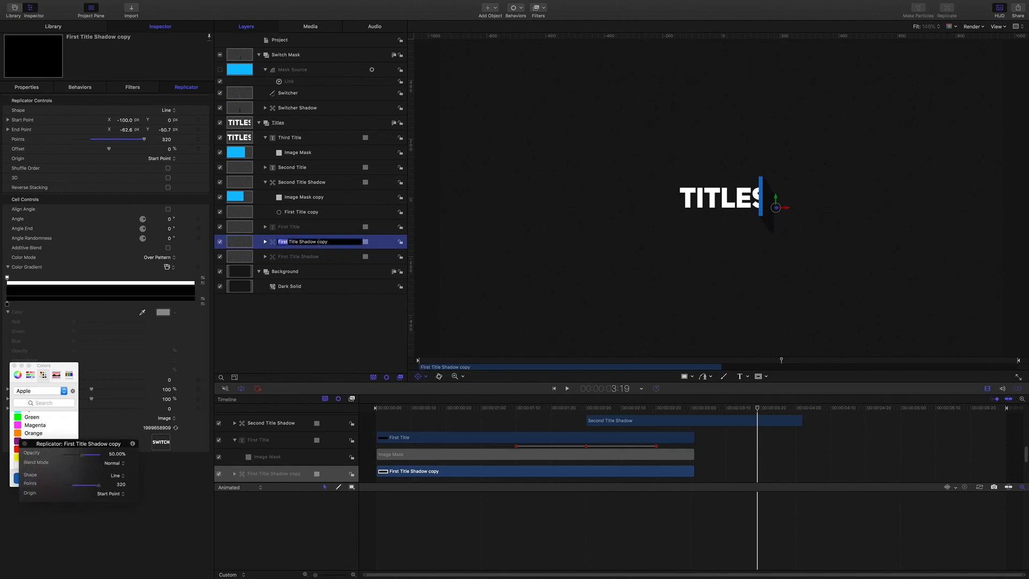
pyautogui.press('super+a')
pyautogui.write('T')
pyautogui.press('Return')
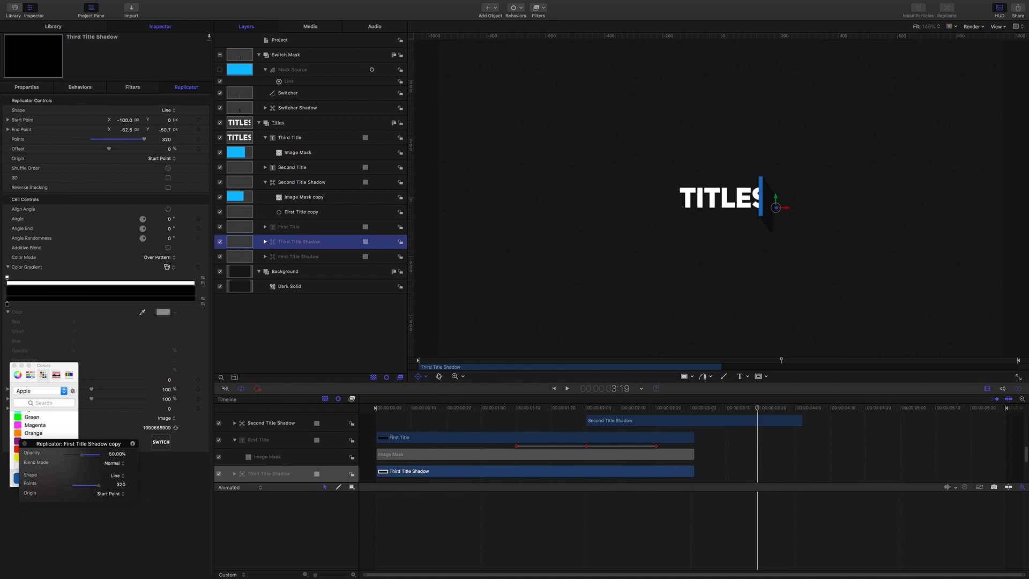
# Move the Third Title Shadow replicator up the layer order to sit directly below Third Title
pyautogui.press('super+]')
pyautogui.press('super+]')
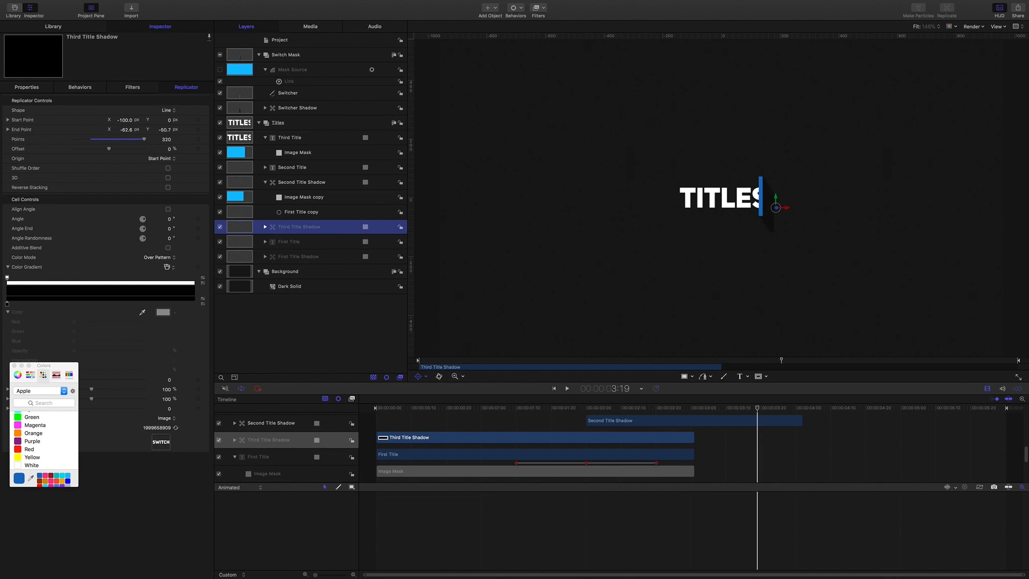
pyautogui.press('super+]')
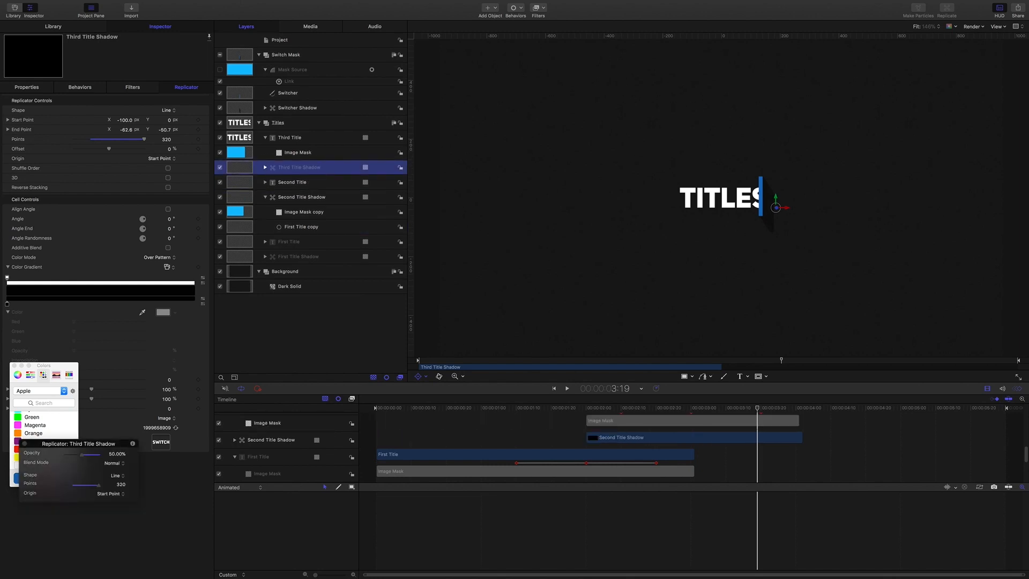
# Delete the copied image mask inside Third Title Shadow and make Third Title the replicator's source object
pyautogui.click(266, 167)
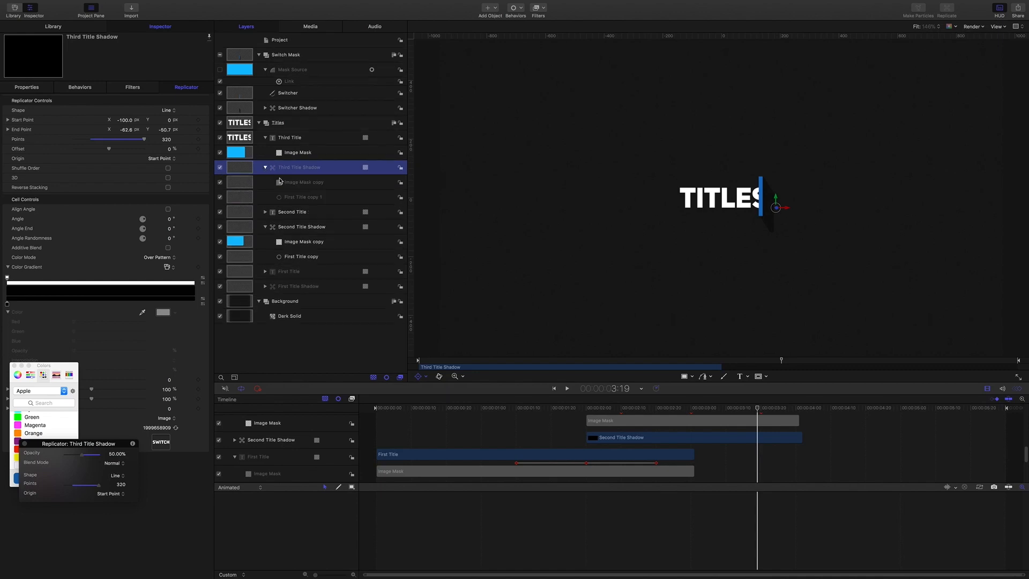
pyautogui.click(296, 185)
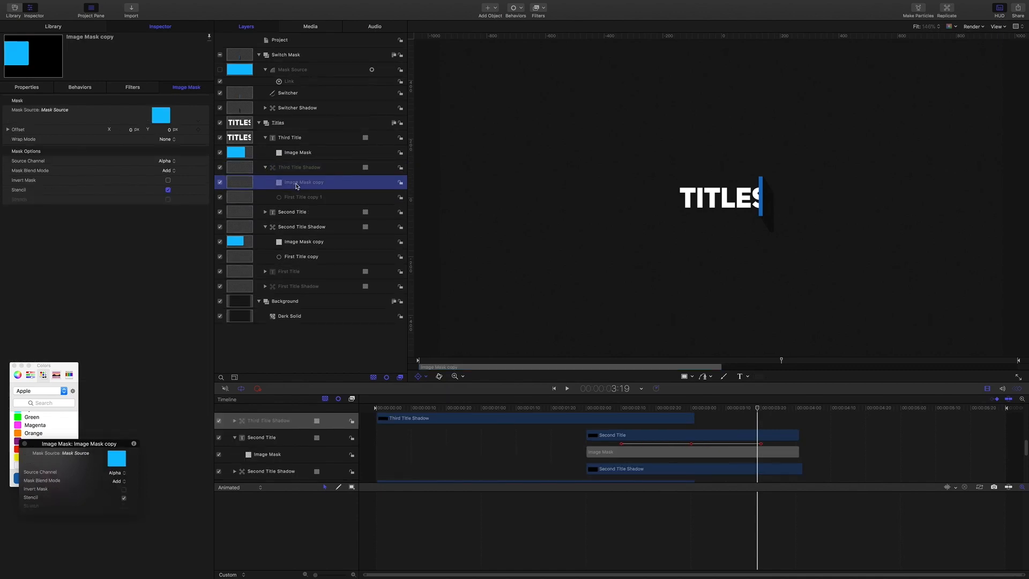
pyautogui.press('Delete')
pyautogui.click(298, 170)
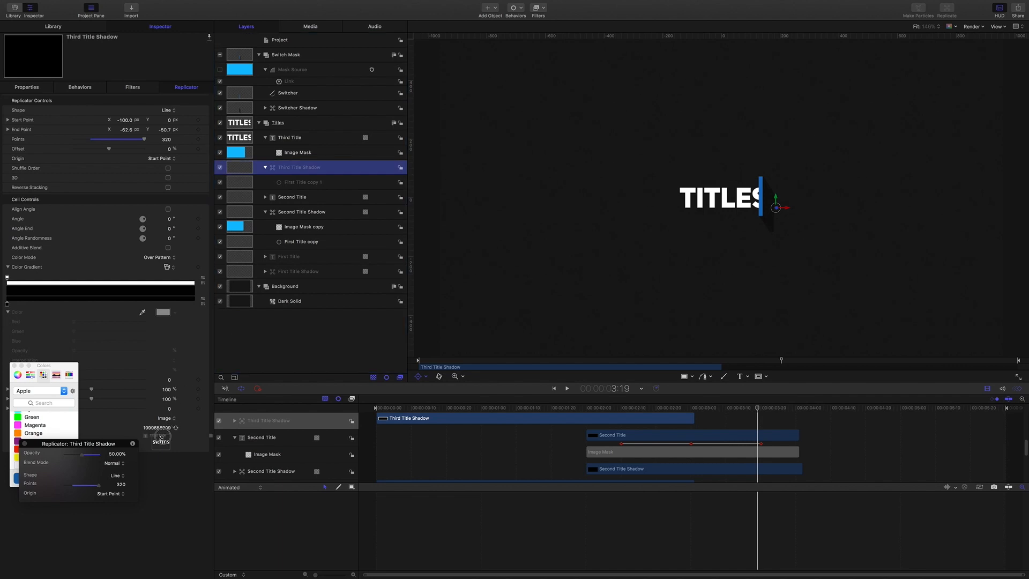
pyautogui.moveTo(158, 443); pyautogui.dragTo(160, 442)
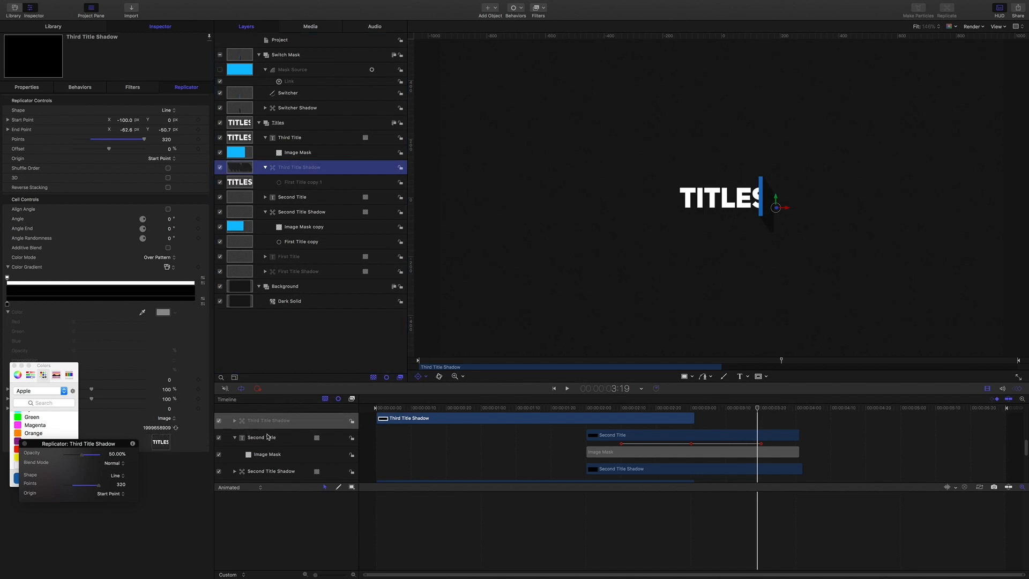
# Shift the Third Title Shadow clip to start at 3:10, in line with Third Title
pyautogui.click(757, 410)
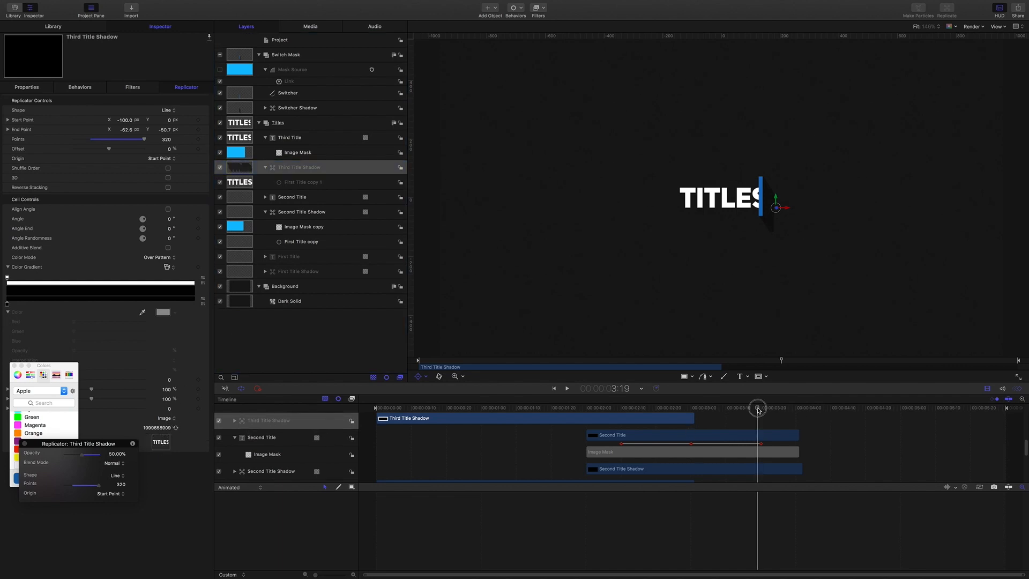
pyautogui.scroll(-1, 758, 429)
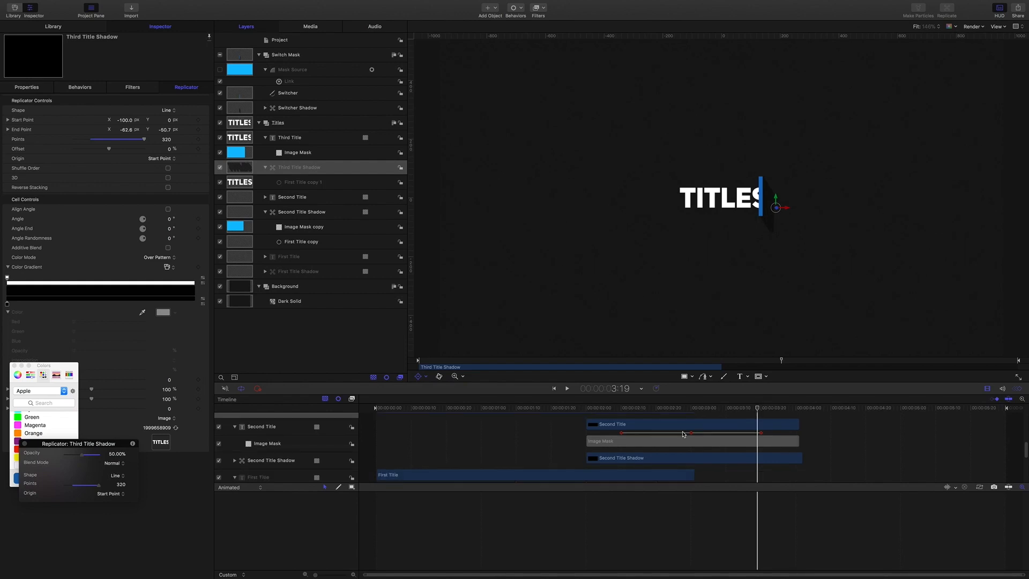
pyautogui.scroll(2, 683, 431)
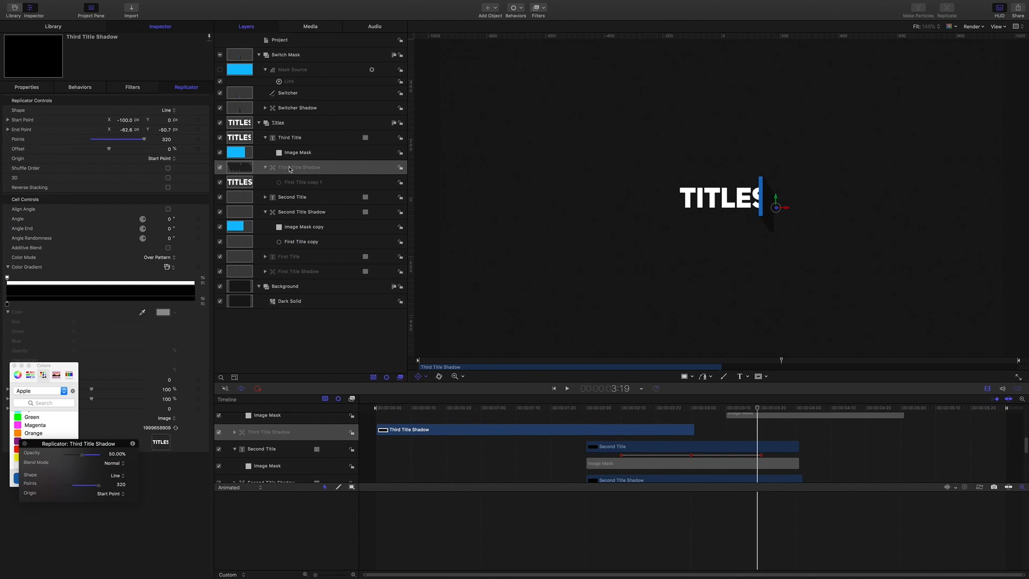
pyautogui.moveTo(759, 411); pyautogui.dragTo(727, 408)
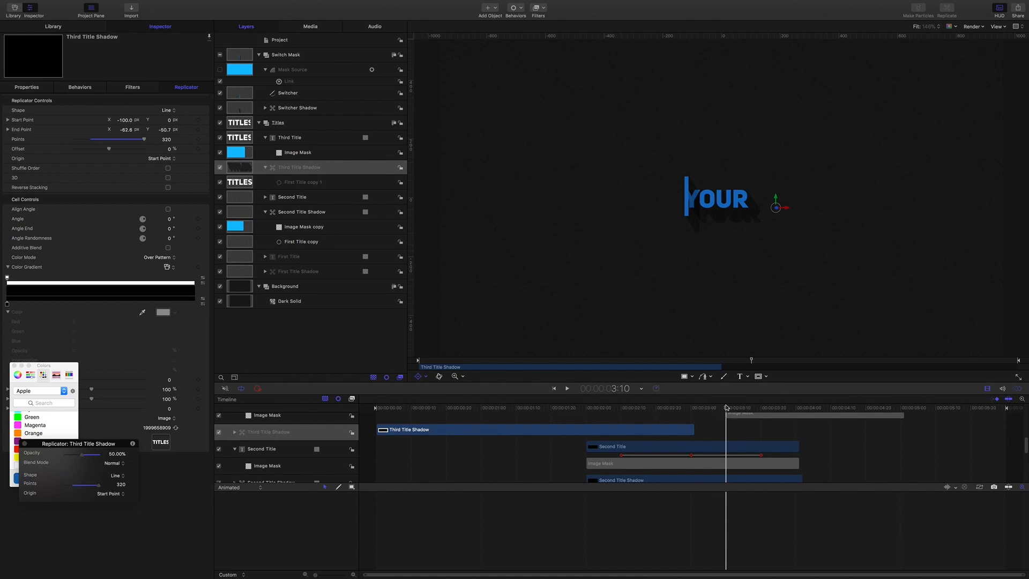
pyautogui.hotkey('shift', '[')
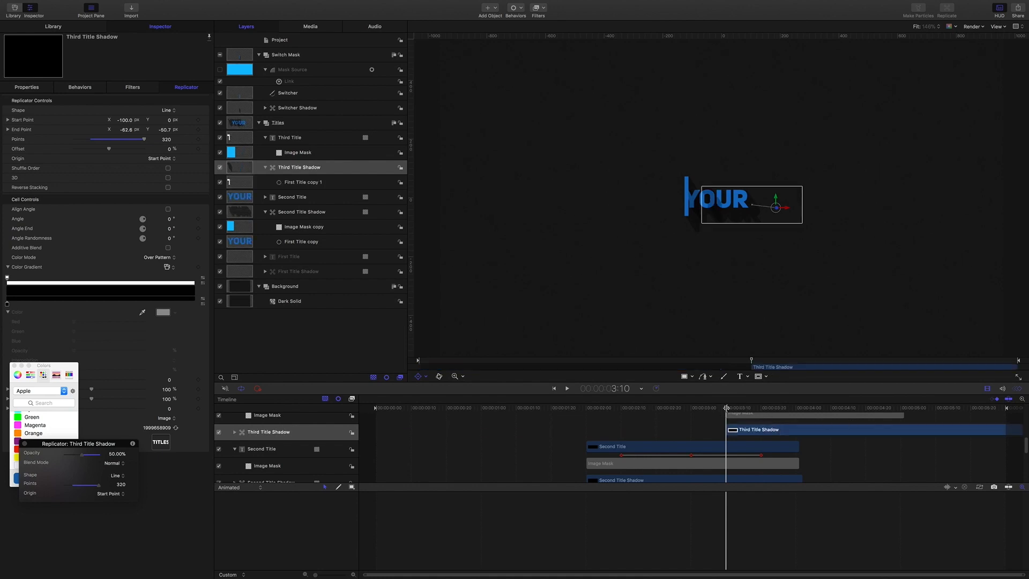
# At 3:15, copy Third Title's image mask onto the Third Title Shadow replicator
pyautogui.moveTo(726, 410)
pyautogui.mouseDown()
pyautogui.moveTo(779, 418)
pyautogui.moveTo(743, 416)
pyautogui.mouseUp()
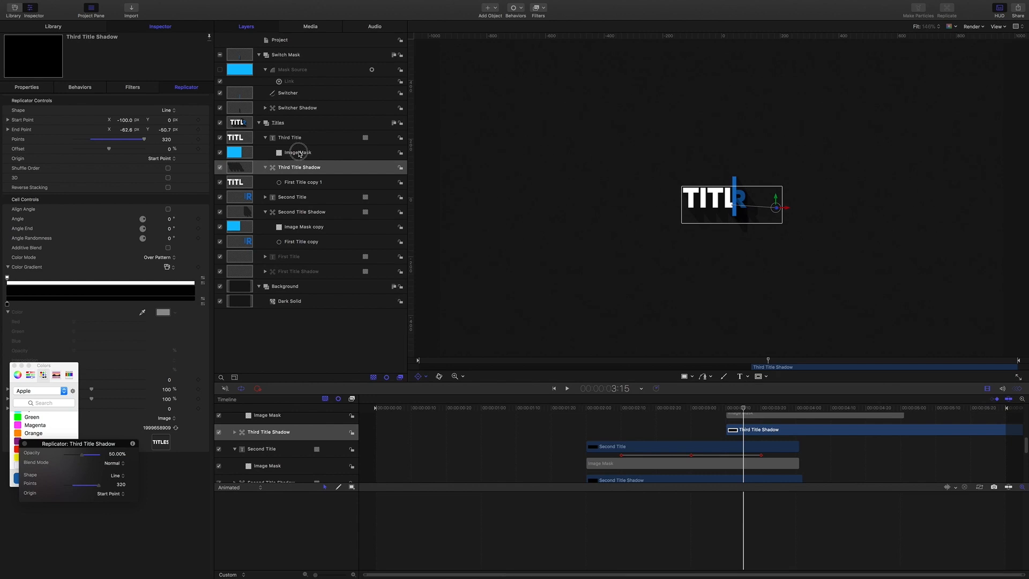
pyautogui.click(299, 153)
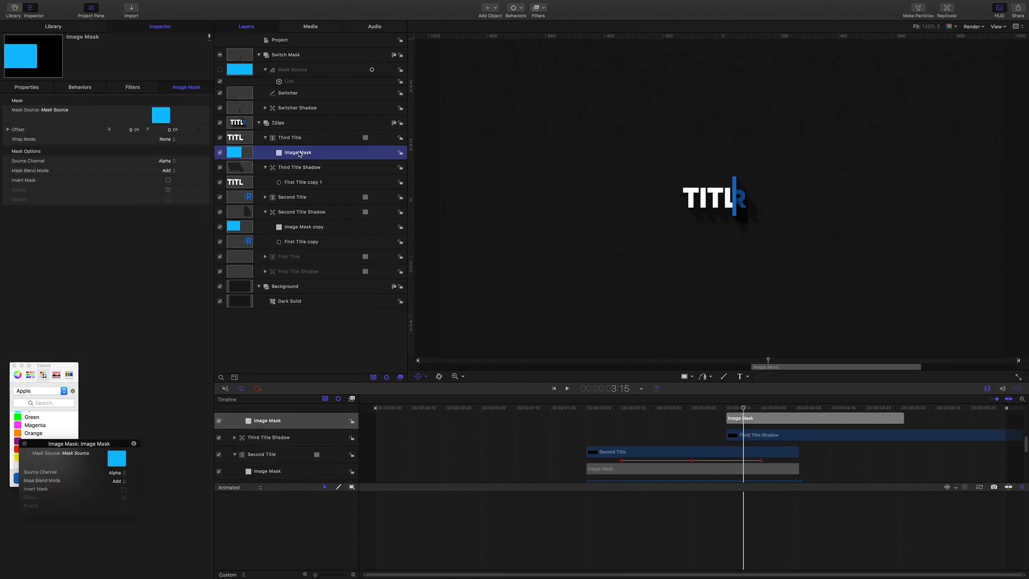
pyautogui.moveTo(299, 154); pyautogui.dragTo(298, 166)
pyautogui.moveTo(298, 167); pyautogui.dragTo(298, 168)
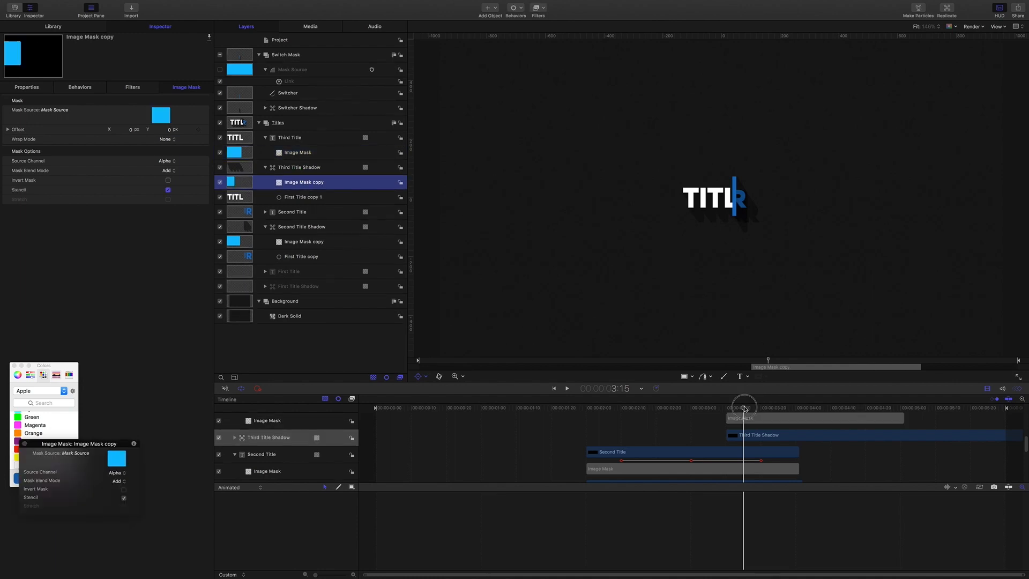
# Play the title animation from the start of the project to check the third title's reveal and shadow
pyautogui.moveTo(747, 409); pyautogui.dragTo(464, 408)
pyautogui.press('Home')
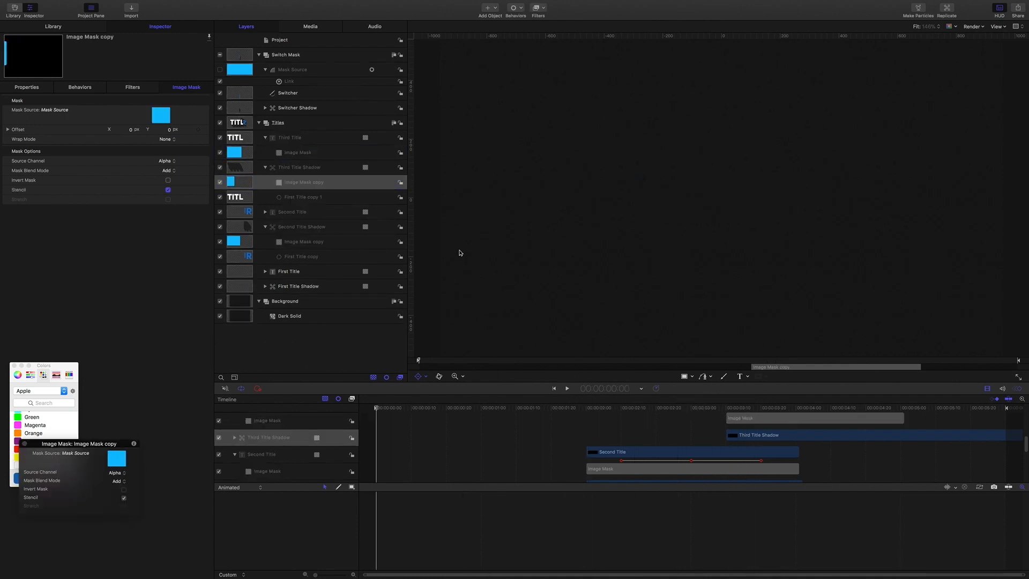
pyautogui.press('space')
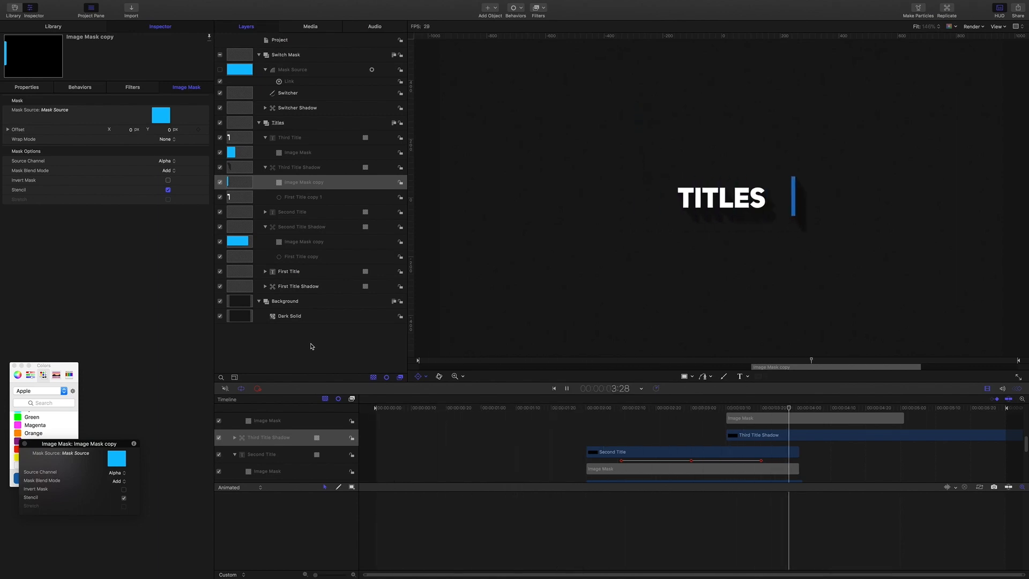
pyautogui.press('space')
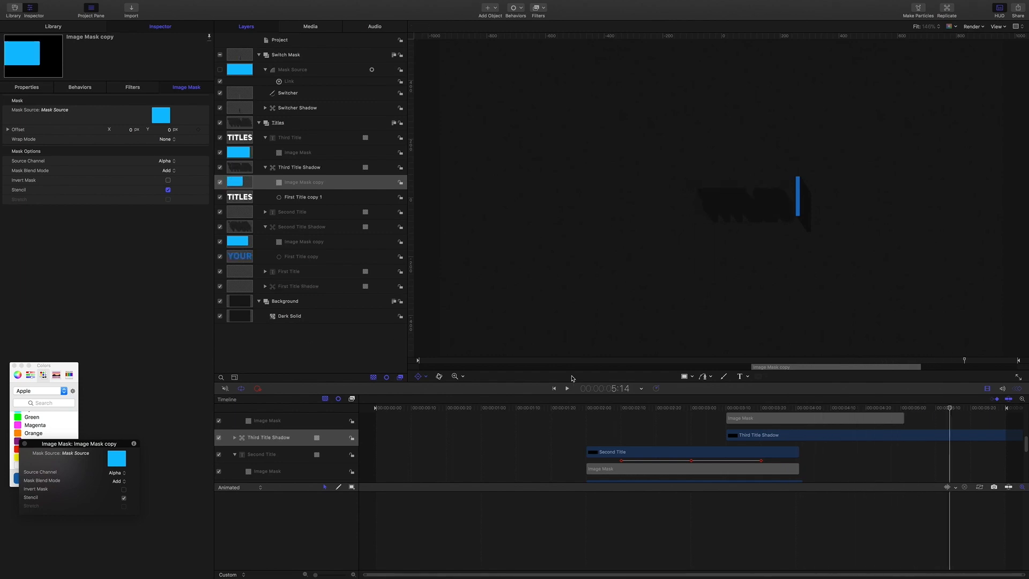
# Set the out points of Third Title and Third Title Shadow to the project's last frame, 5:29
pyautogui.moveTo(950, 411); pyautogui.dragTo(1006, 429)
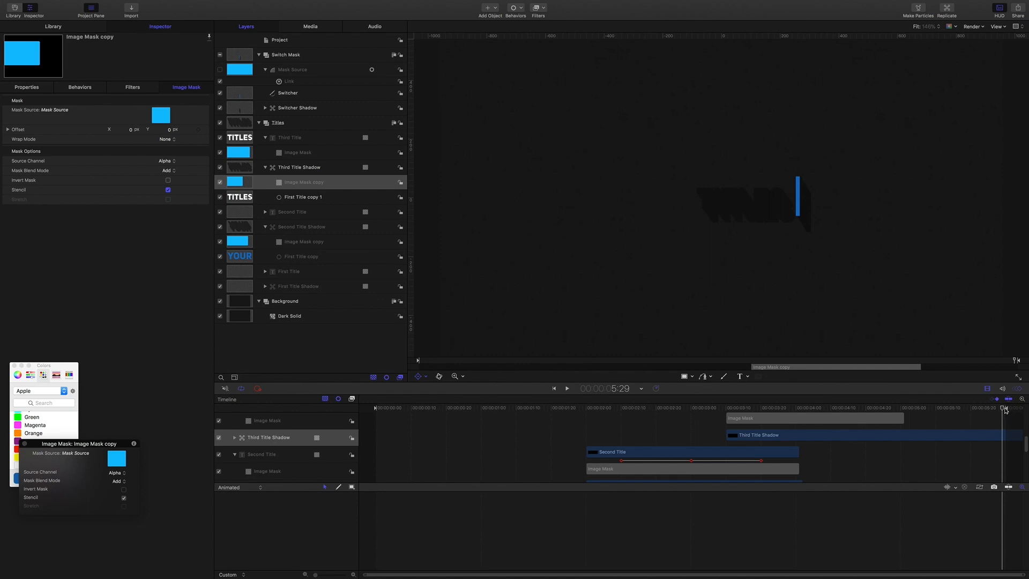
pyautogui.click(308, 168)
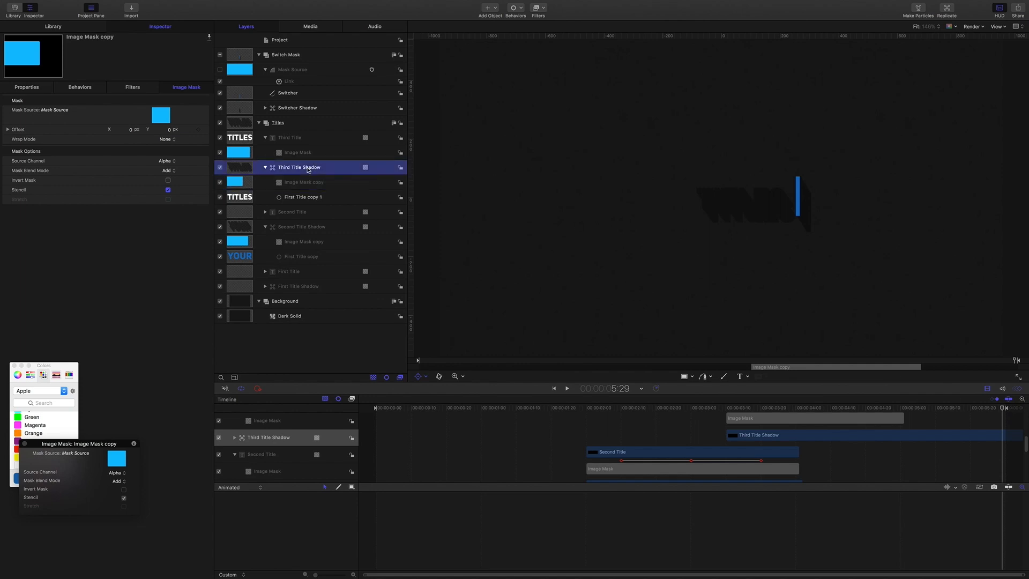
pyautogui.click(304, 139)
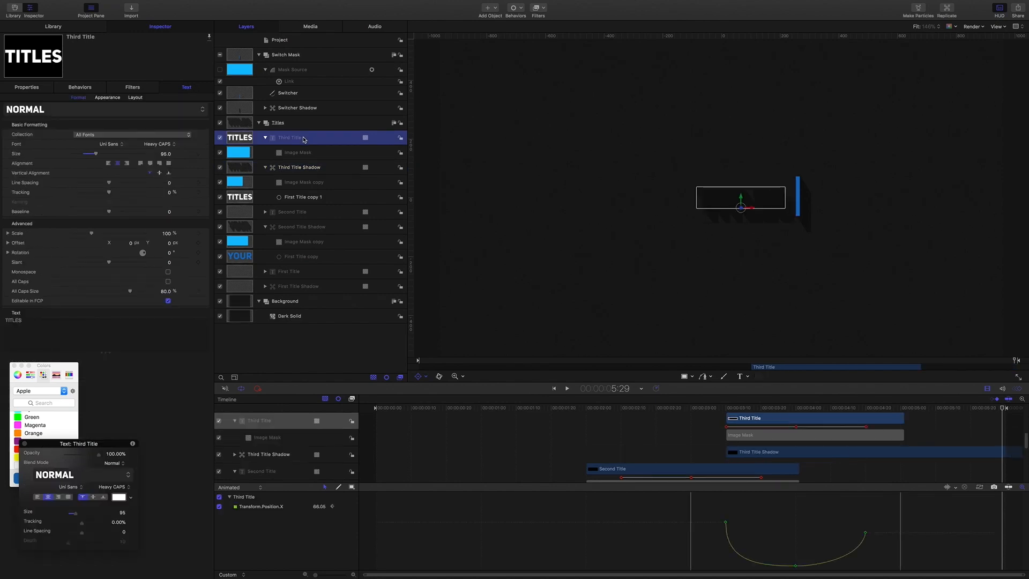
pyautogui.press('o')
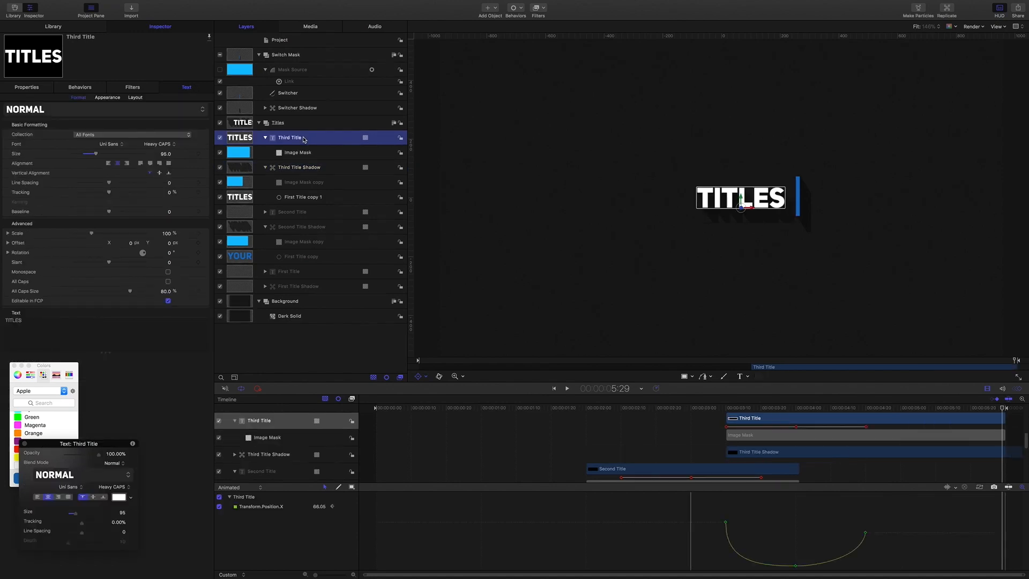
pyautogui.click(299, 168)
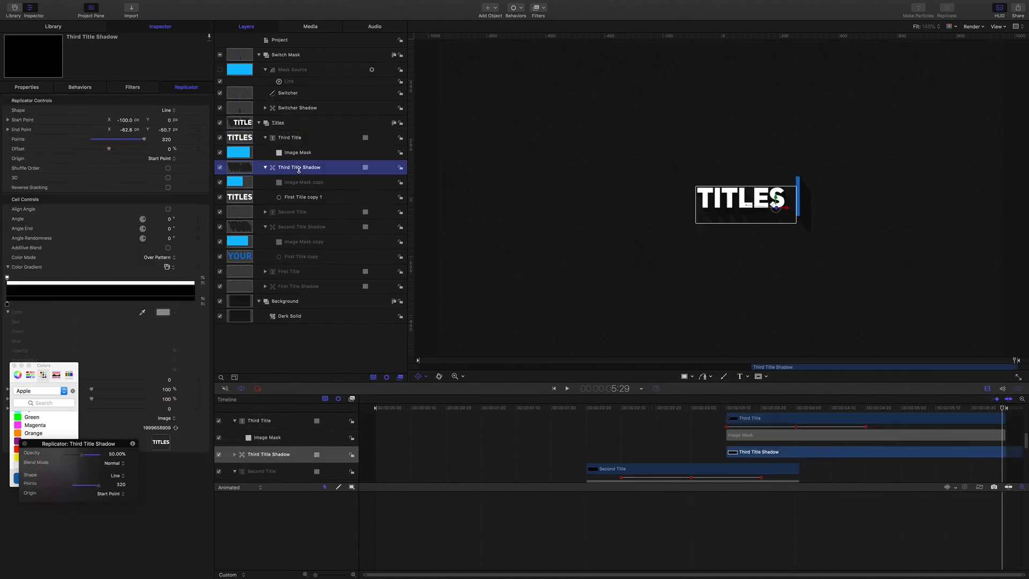
pyautogui.press('o')
# Check the Switcher's position keyframe at 4:03 and add a keyframe at 5:03 with its X position at -280 px
pyautogui.moveTo(1003, 409); pyautogui.dragTo(881, 410)
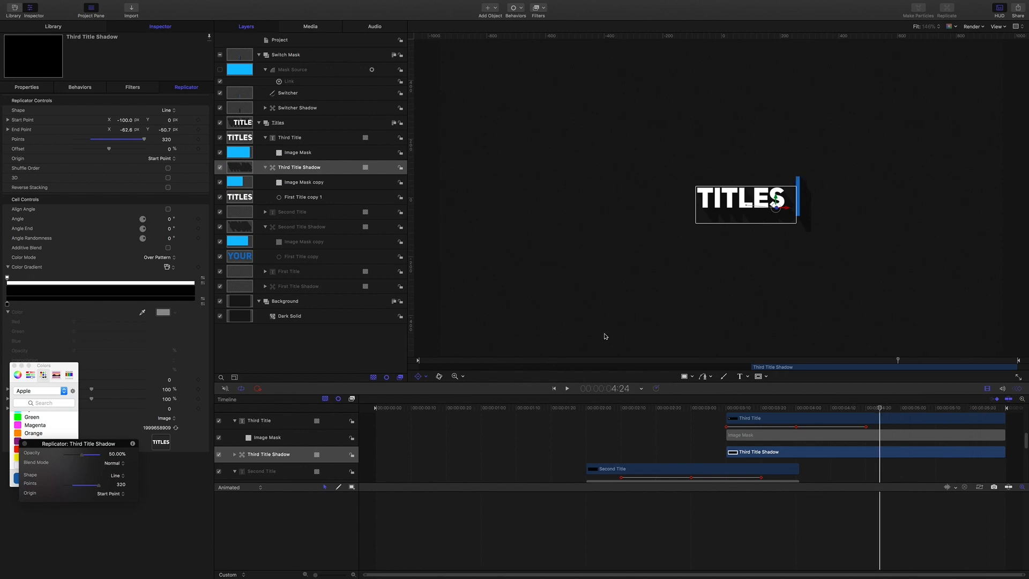
pyautogui.click(623, 390)
pyautogui.write('4.3')
pyautogui.press('Return')
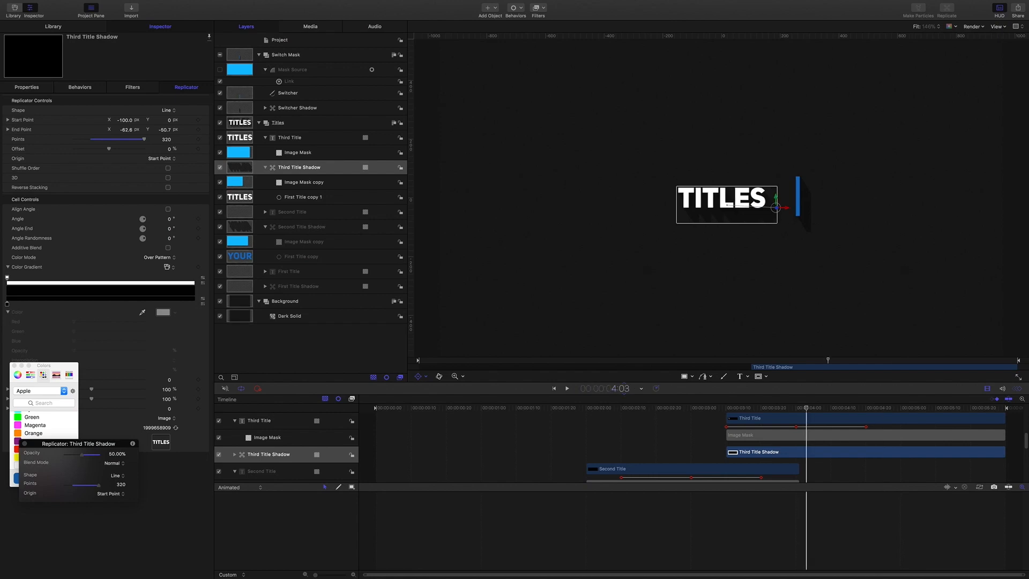
pyautogui.click(289, 93)
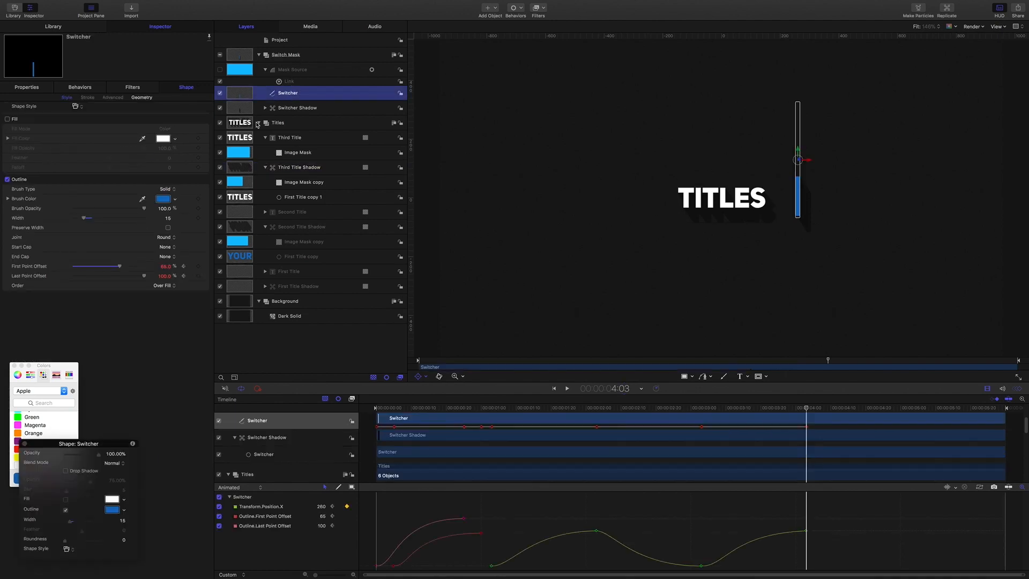
pyautogui.click(260, 123)
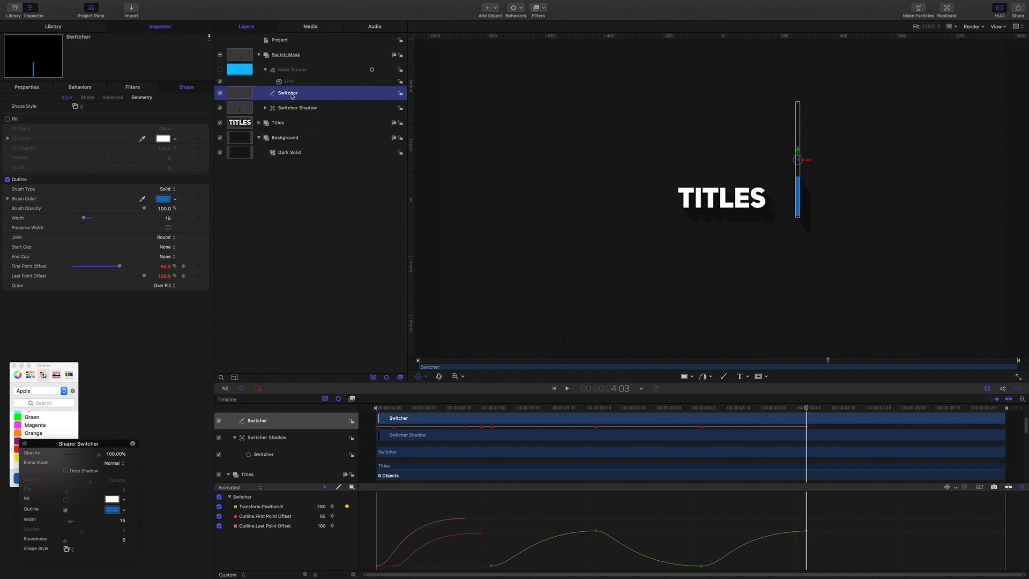
pyautogui.click(31, 89)
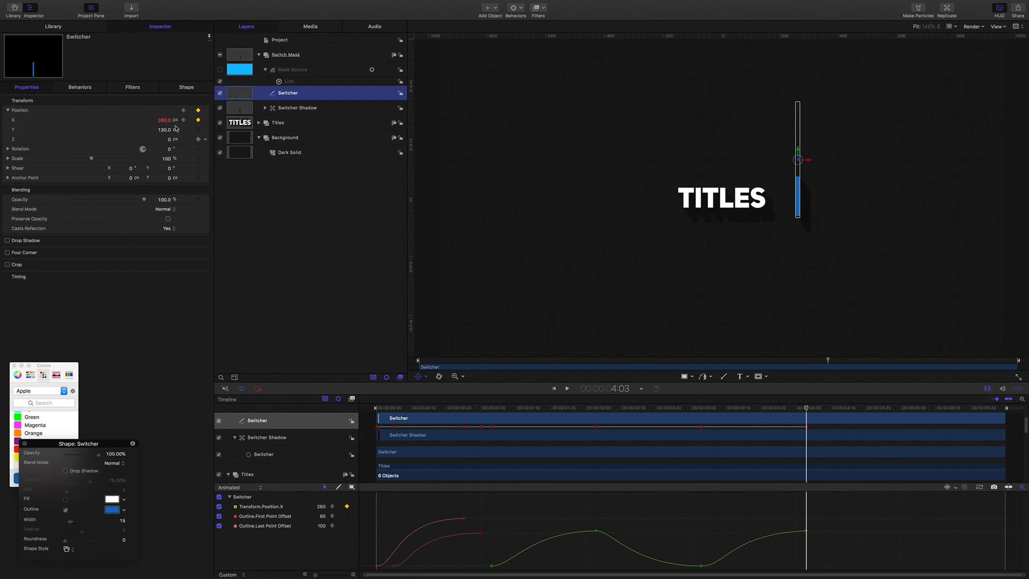
pyautogui.click(622, 388)
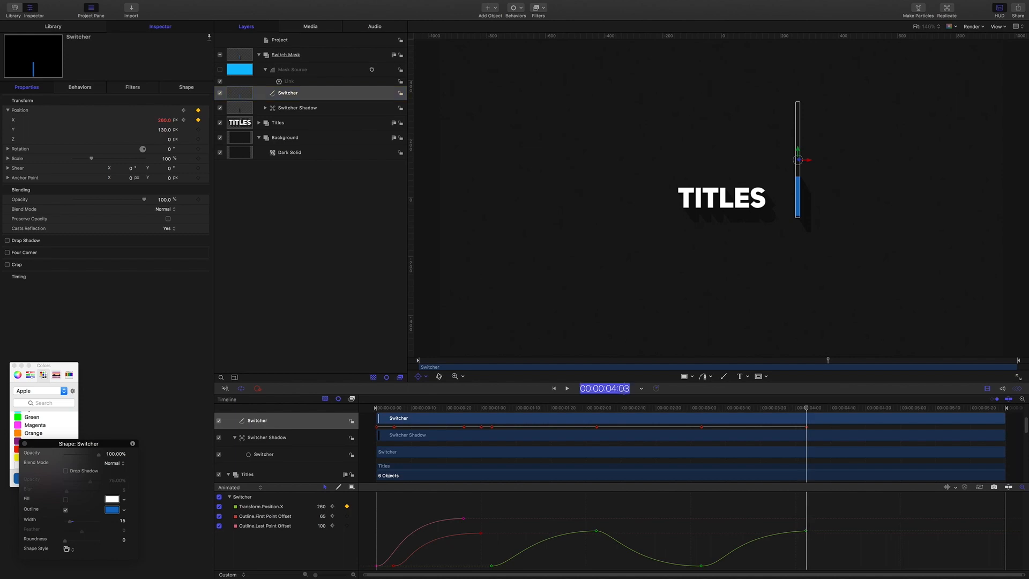
pyautogui.write('5:')
pyautogui.write('03')
pyautogui.press('Return')
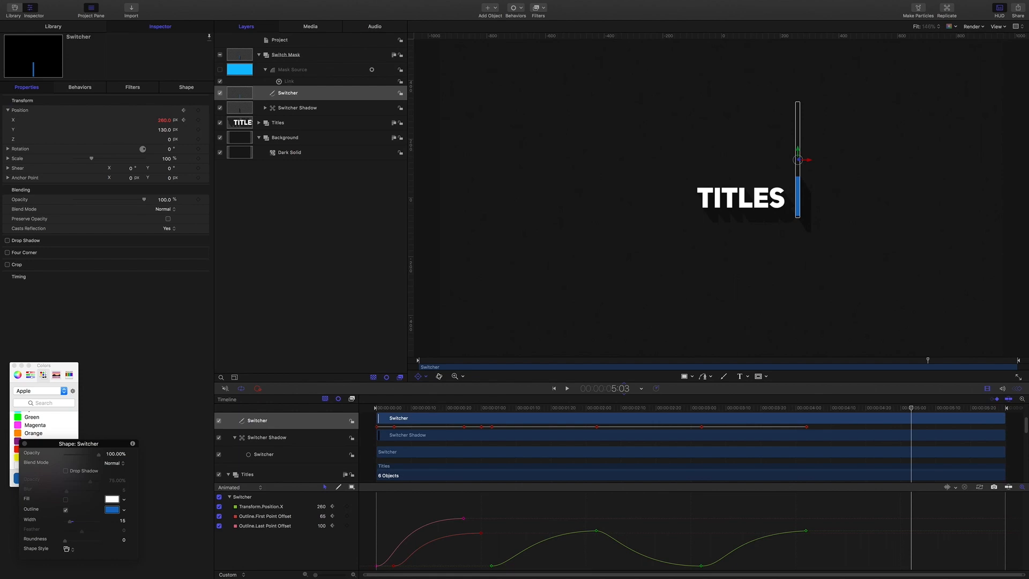
pyautogui.click(164, 121)
pyautogui.press('BackSpace')
pyautogui.press('Return')
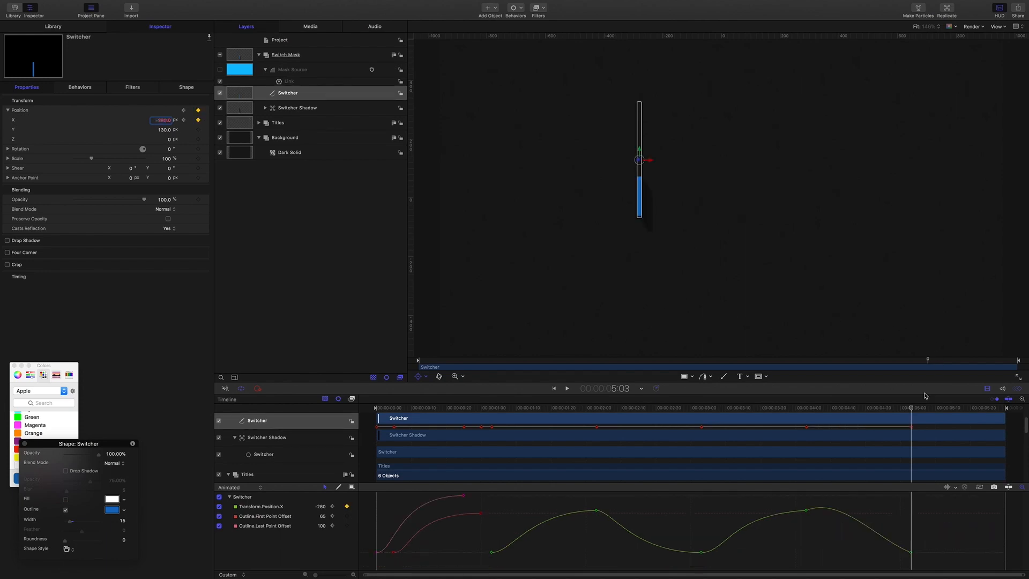
# Smooth the Switcher's X position curve between 4:03 and 5:03 with flat tangents, using a long ease into the final keyframe
pyautogui.moveTo(912, 405)
pyautogui.mouseDown()
pyautogui.moveTo(774, 395)
pyautogui.moveTo(911, 412)
pyautogui.mouseUp()
pyautogui.click(806, 510)
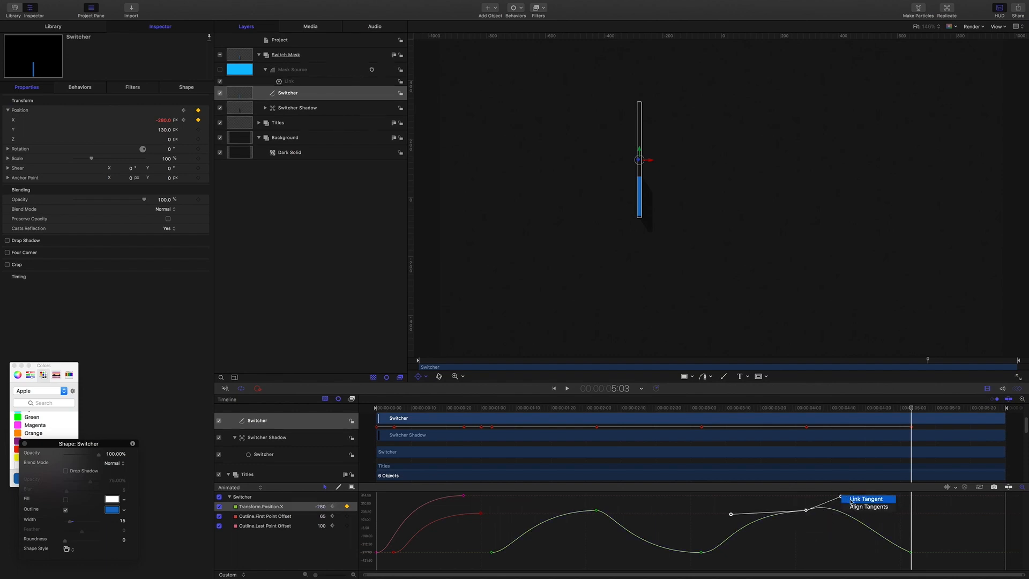
pyautogui.click(935, 542)
pyautogui.moveTo(936, 541); pyautogui.dragTo(895, 560)
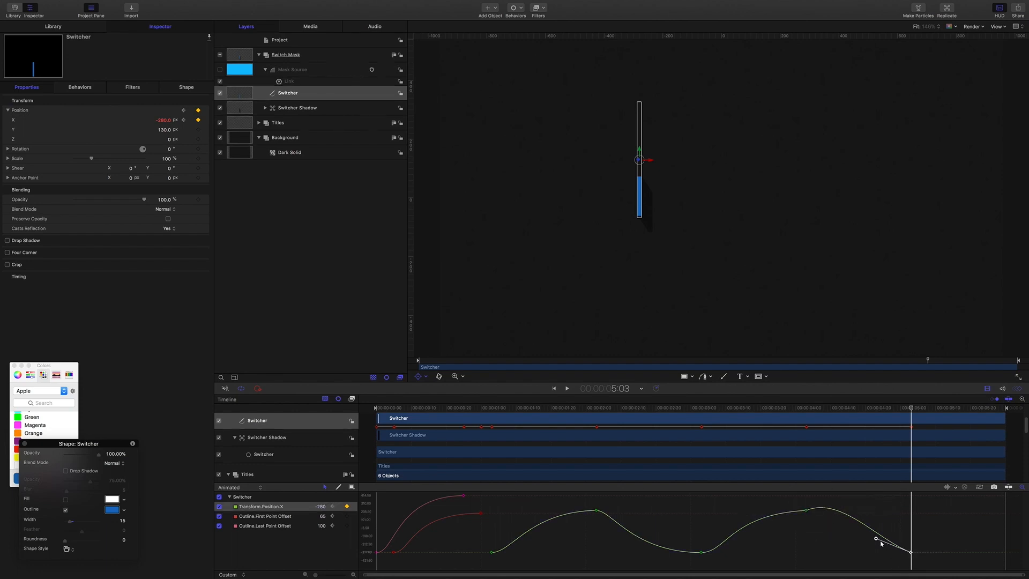
pyautogui.click(804, 510)
pyautogui.moveTo(840, 497); pyautogui.dragTo(847, 510)
pyautogui.moveTo(937, 531); pyautogui.dragTo(833, 552)
# Play back the Switcher's final move from 4:01 and return to the keyframe at 5:03
pyautogui.moveTo(913, 408); pyautogui.dragTo(799, 403)
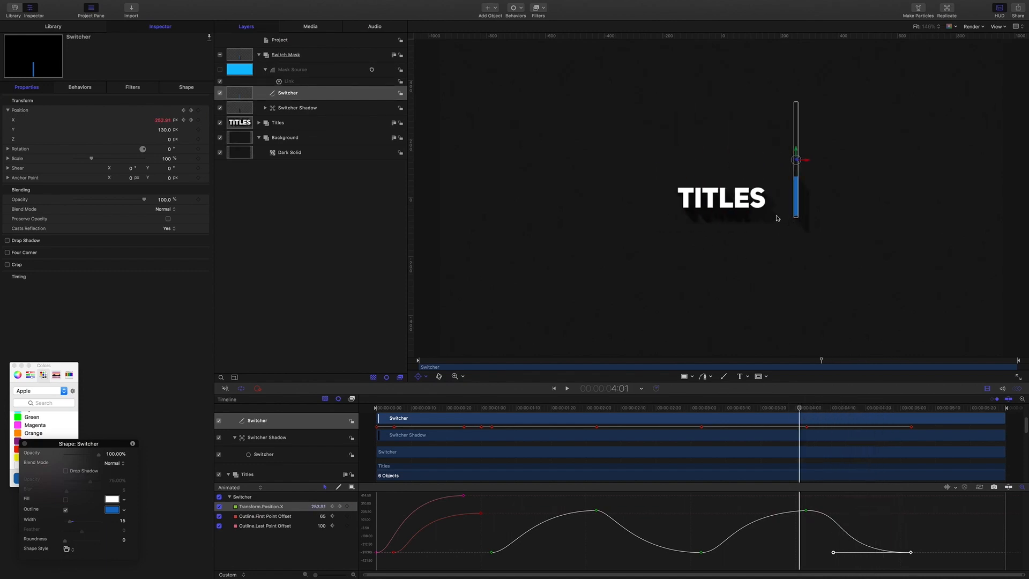
pyautogui.press('space')
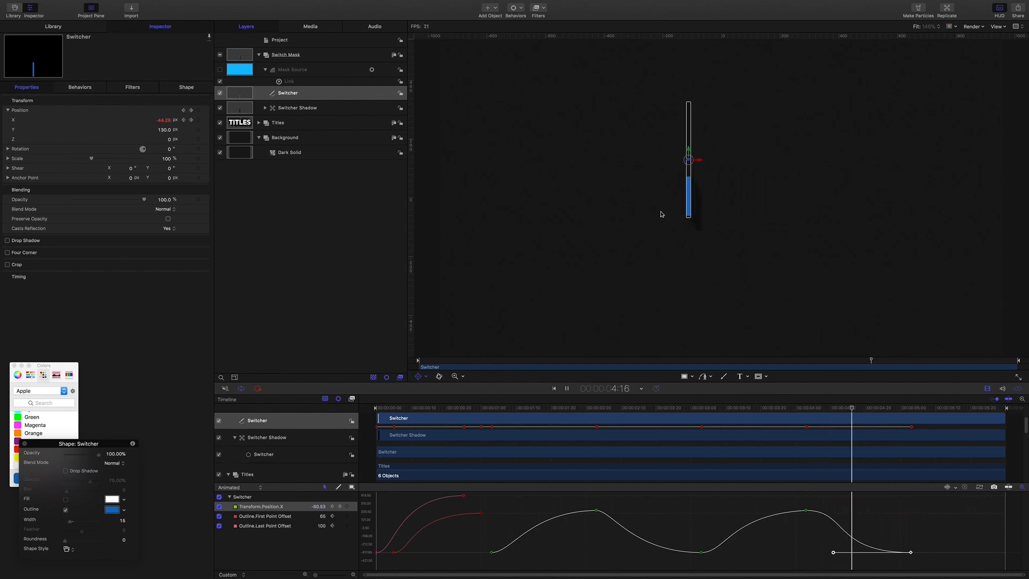
pyautogui.press('space')
pyautogui.moveTo(875, 409); pyautogui.dragTo(911, 416)
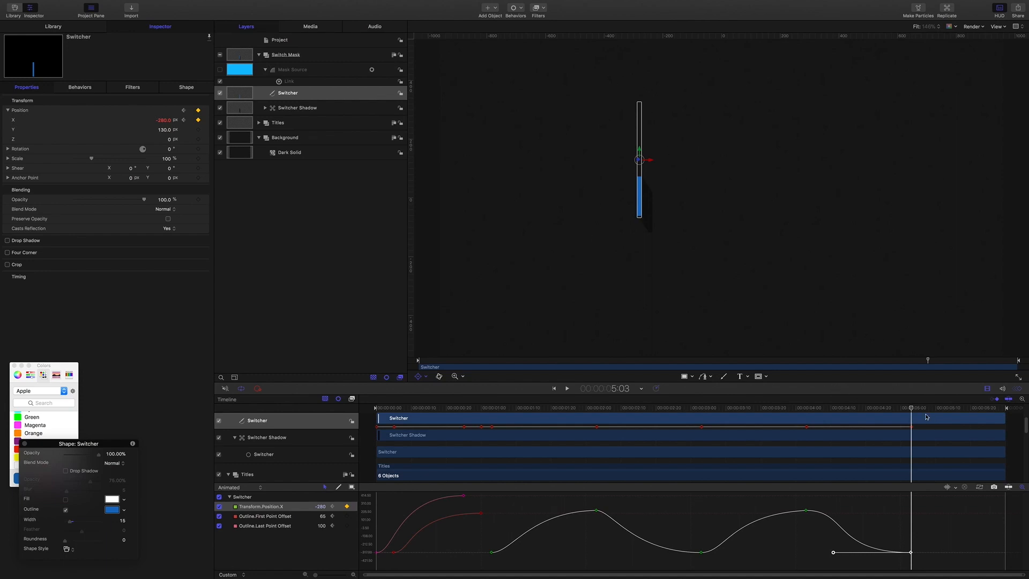
# Keyframe the Switcher's outline First Point Offset, holding its value at 4:25 and setting it to 0% at 5:13
pyautogui.moveTo(912, 411); pyautogui.dragTo(884, 411)
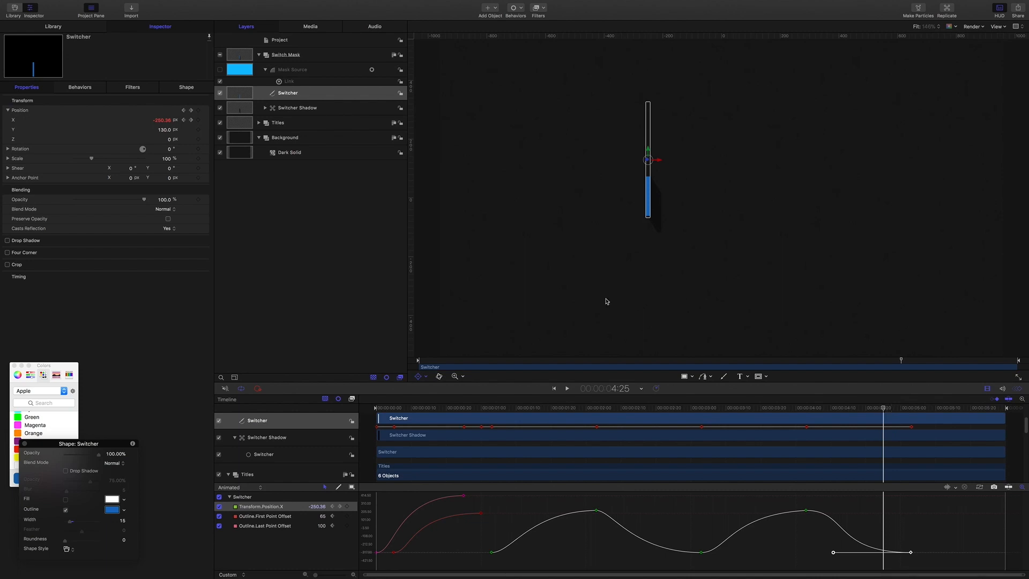
pyautogui.click(187, 87)
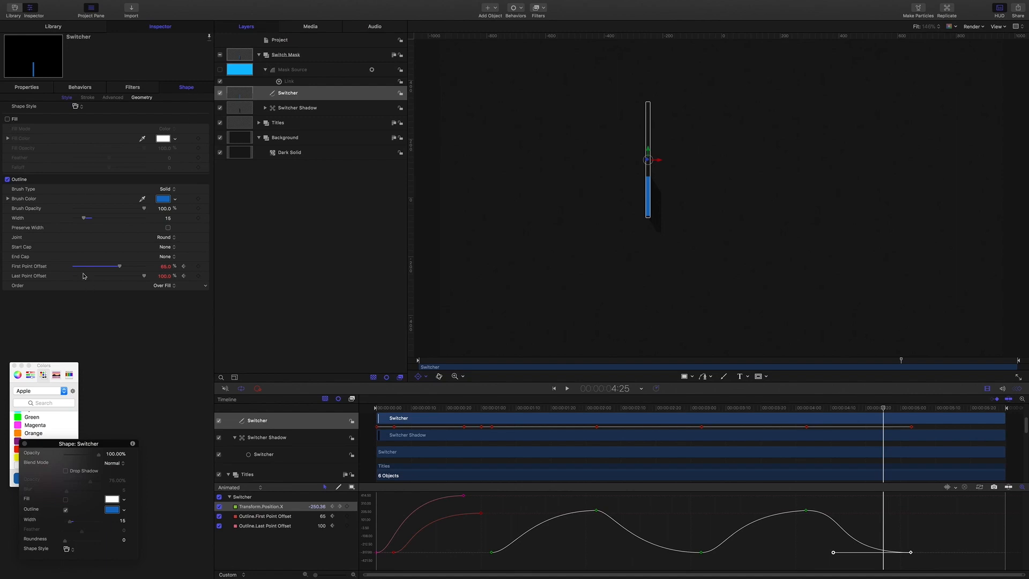
pyautogui.click(199, 266)
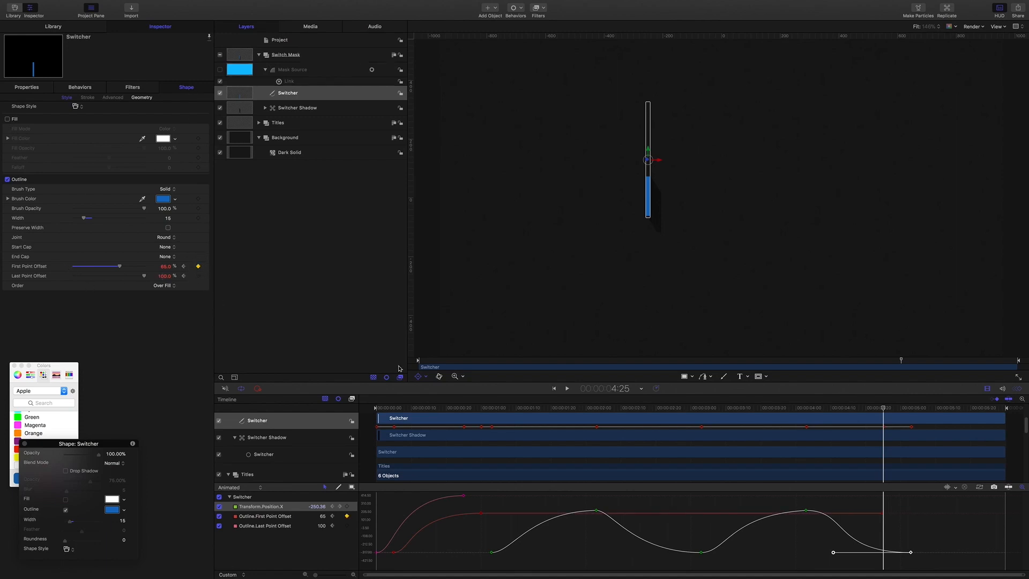
pyautogui.click(624, 390)
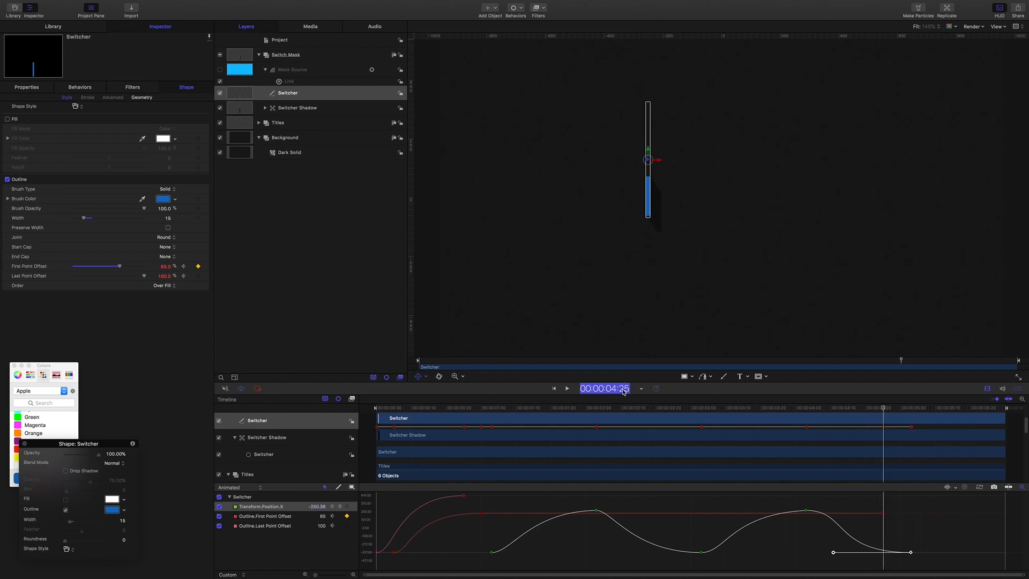
pyautogui.write('5:')
pyautogui.write('13')
pyautogui.press('Return')
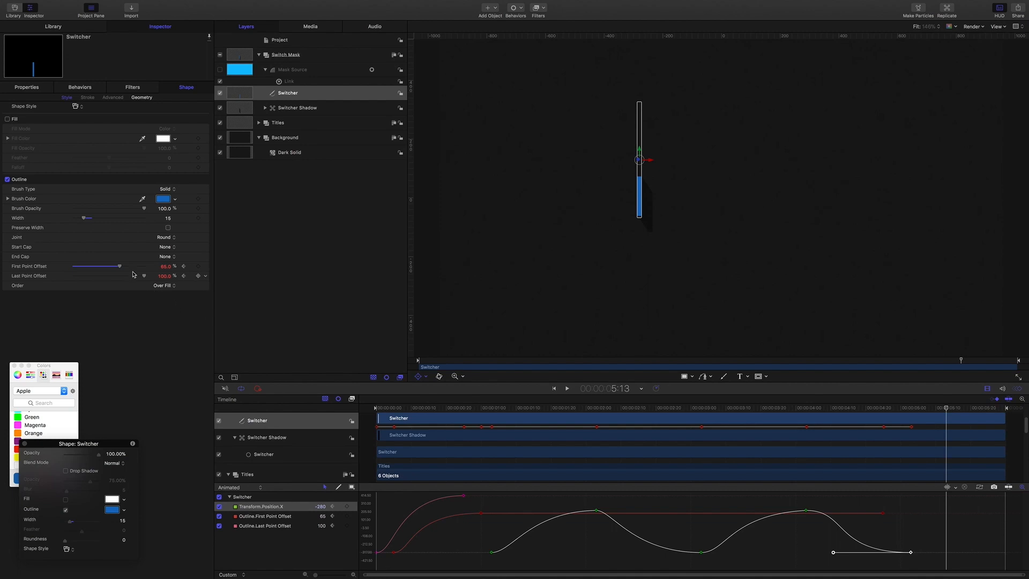
pyautogui.moveTo(119, 266); pyautogui.dragTo(55, 269)
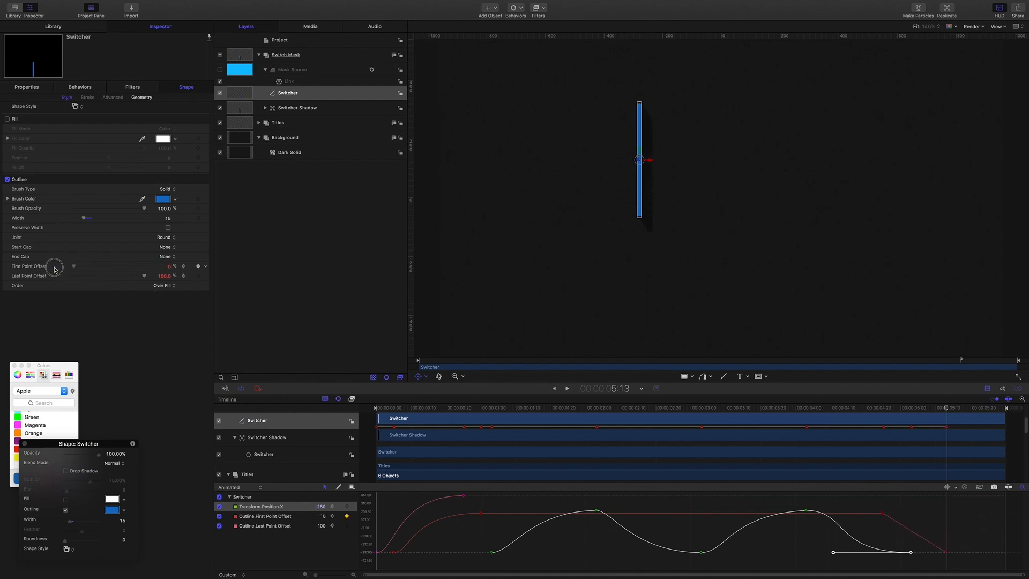
# Keyframe the Switcher's outline Last Point Offset, holding 100% at 5:00 and setting it to 0% at 5:18
pyautogui.click(622, 390)
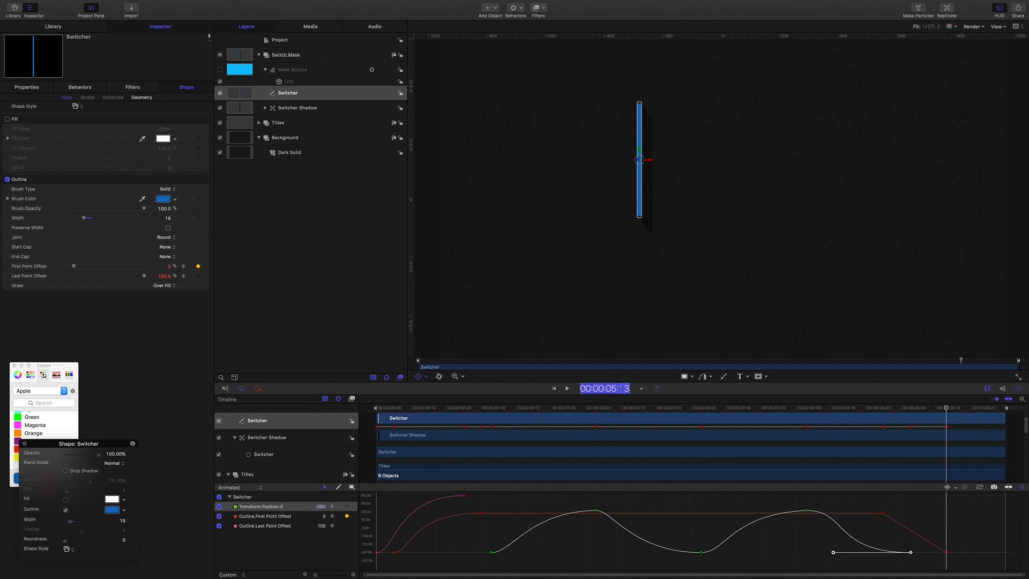
pyautogui.write('5.')
pyautogui.press('Return')
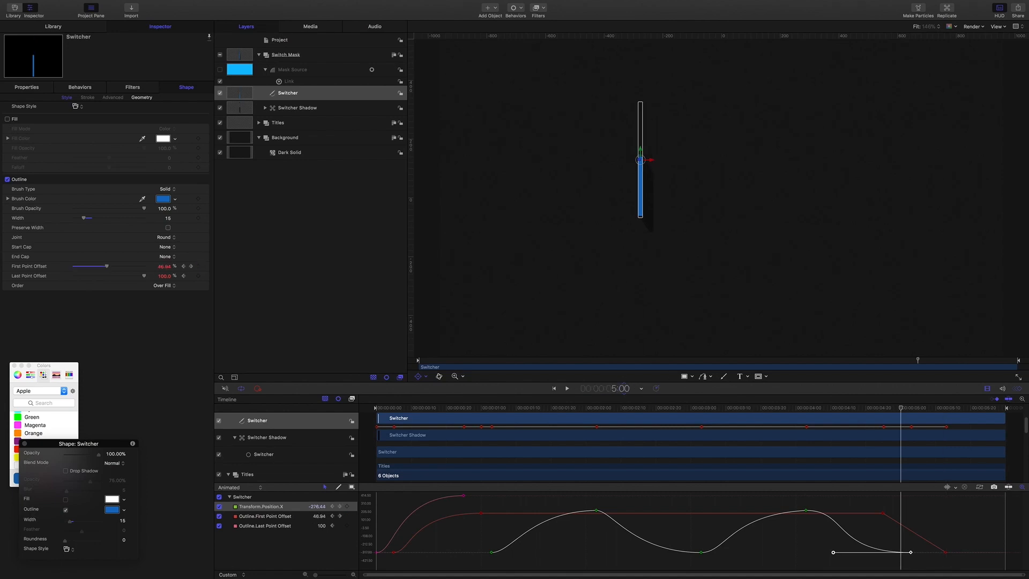
pyautogui.click(198, 276)
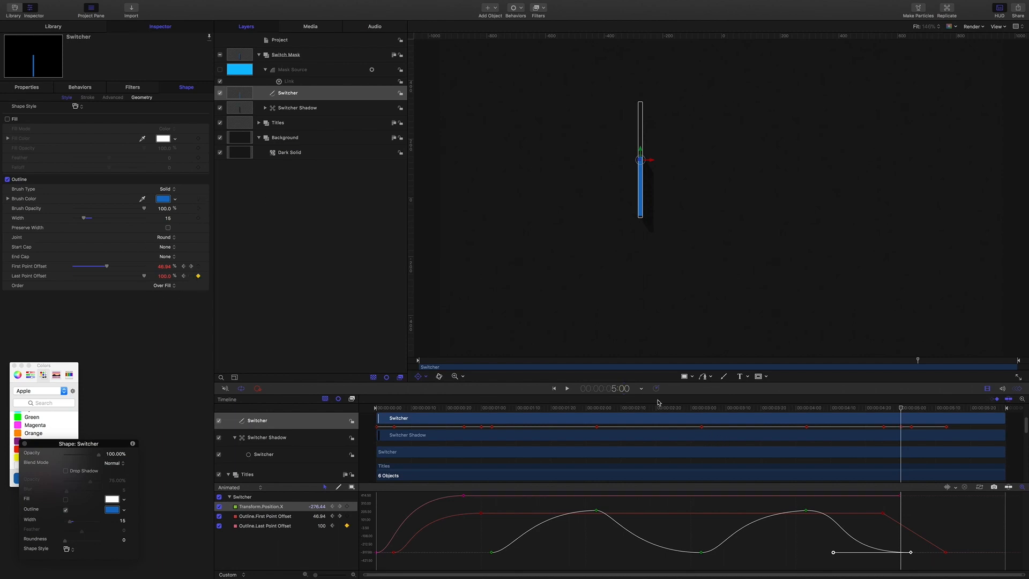
pyautogui.click(626, 388)
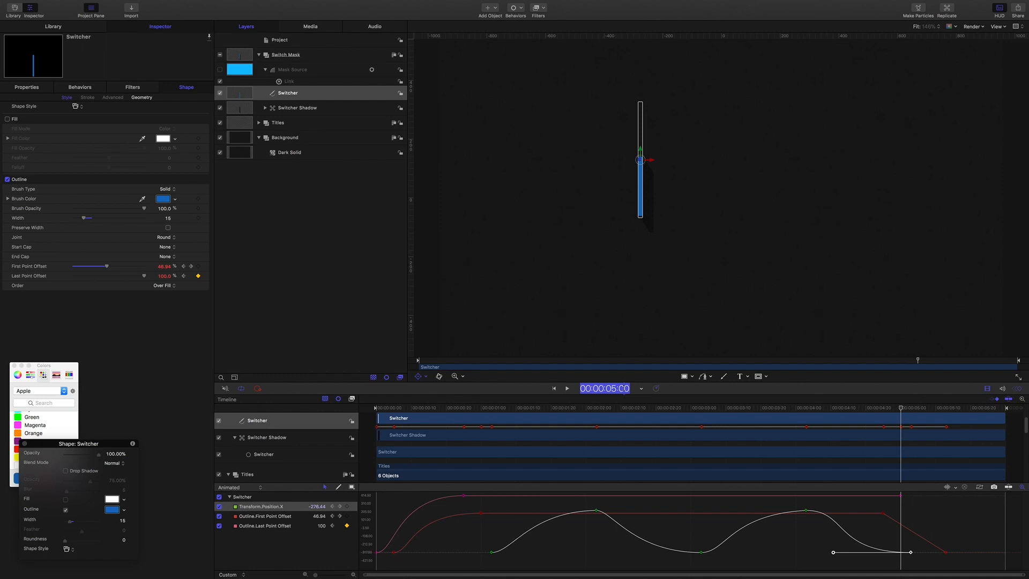
pyautogui.write('518')
pyautogui.press('Return')
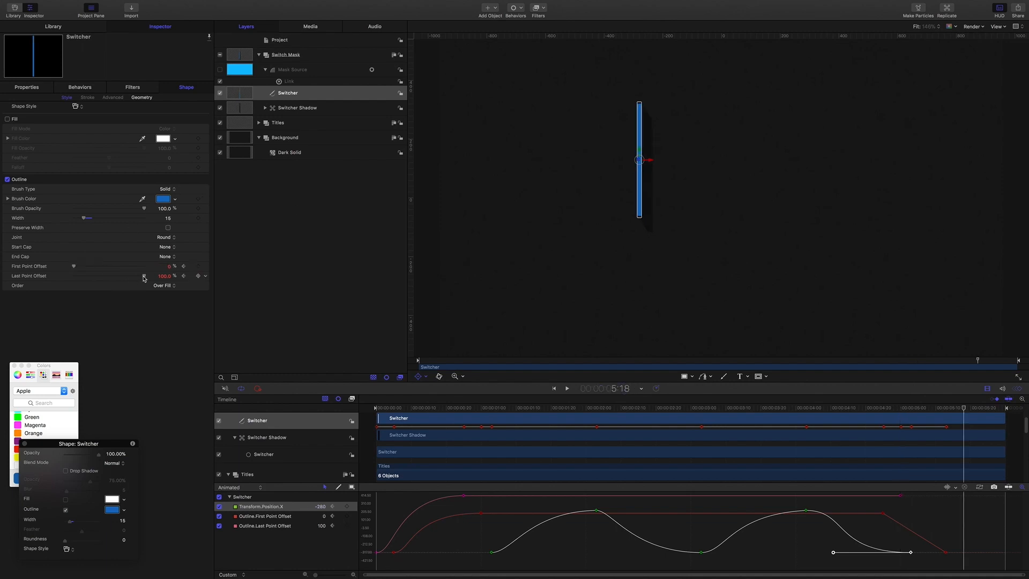
pyautogui.moveTo(144, 277); pyautogui.dragTo(36, 272)
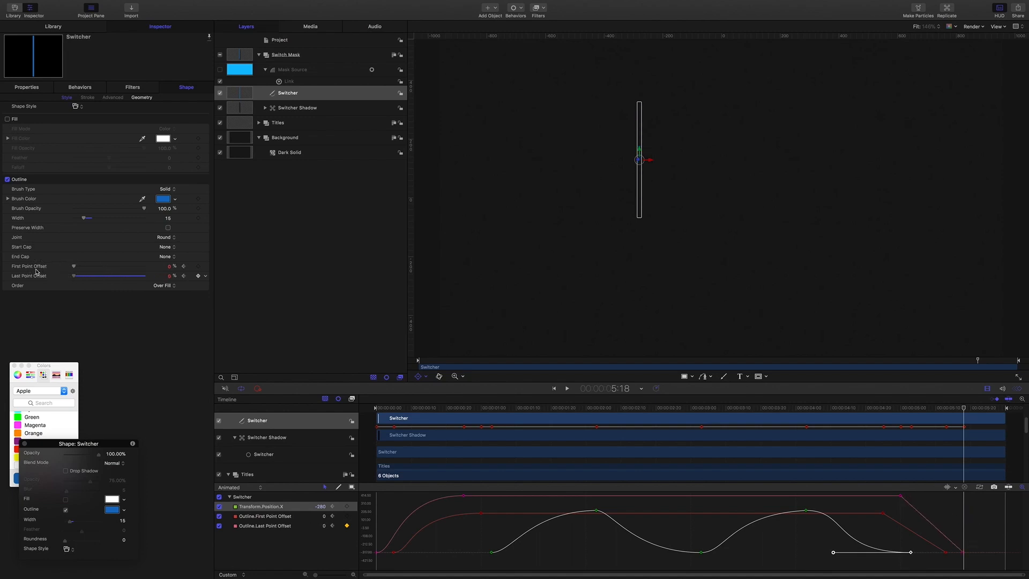
# Isolate the First Point Offset curve and smooth its closing segment between 4:25 and 5:13, breaking the keyframe tangents
pyautogui.click(219, 507)
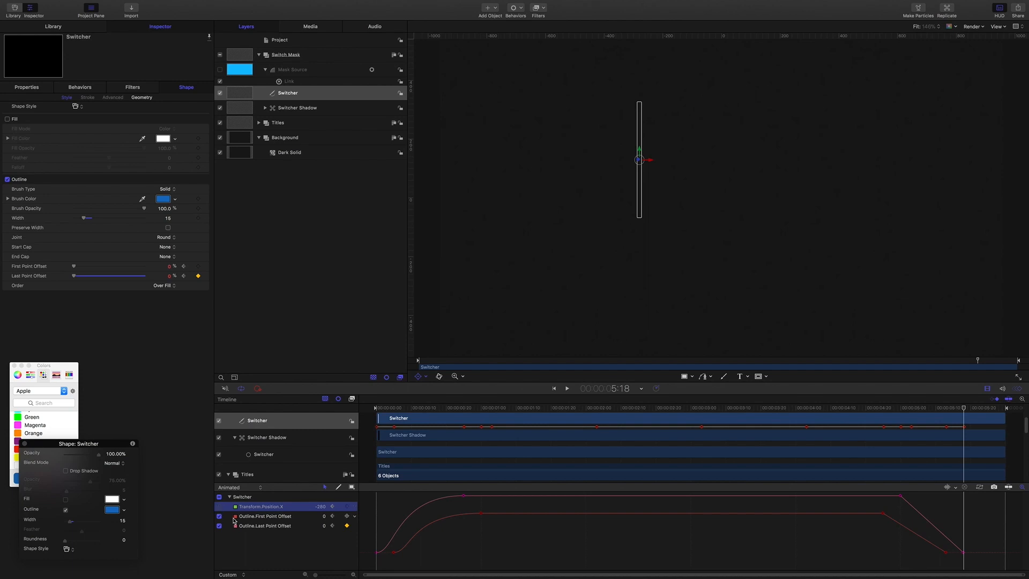
pyautogui.click(219, 526)
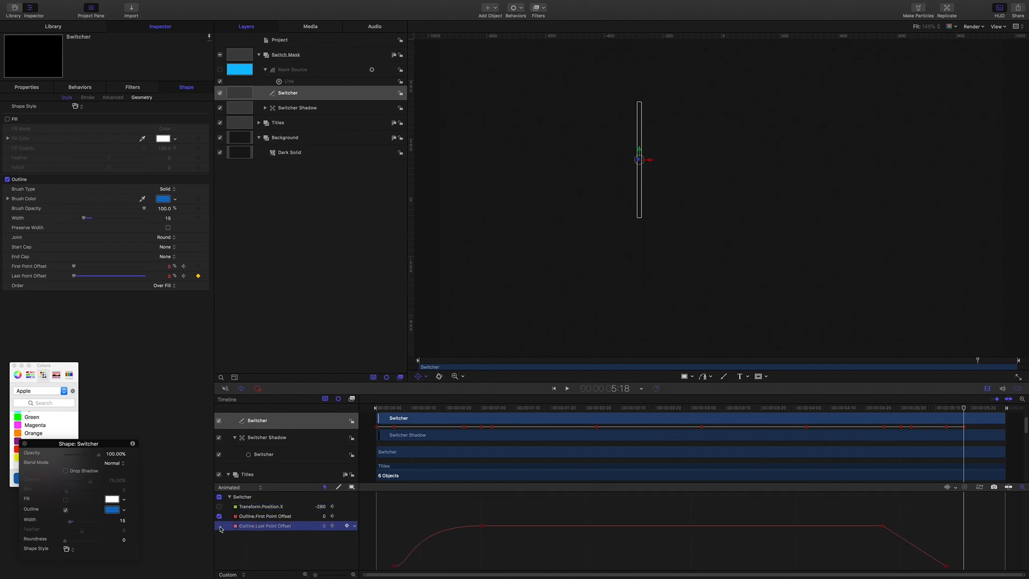
pyautogui.click(907, 540)
pyautogui.moveTo(907, 540); pyautogui.dragTo(945, 566)
pyautogui.rightClick(946, 566)
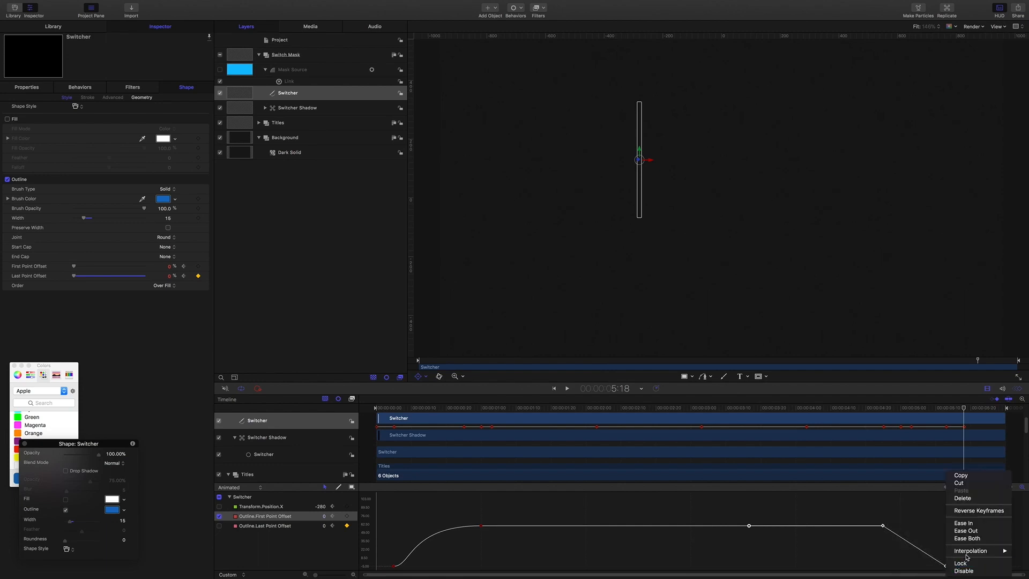
pyautogui.moveTo(956, 551)
pyautogui.press('Return')
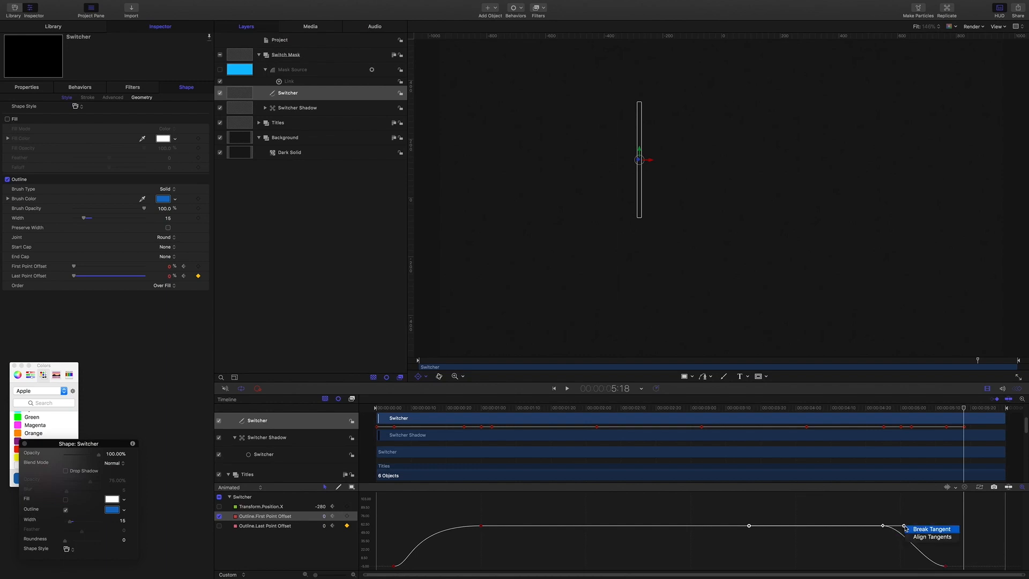
pyautogui.click(945, 558)
pyautogui.click(946, 566)
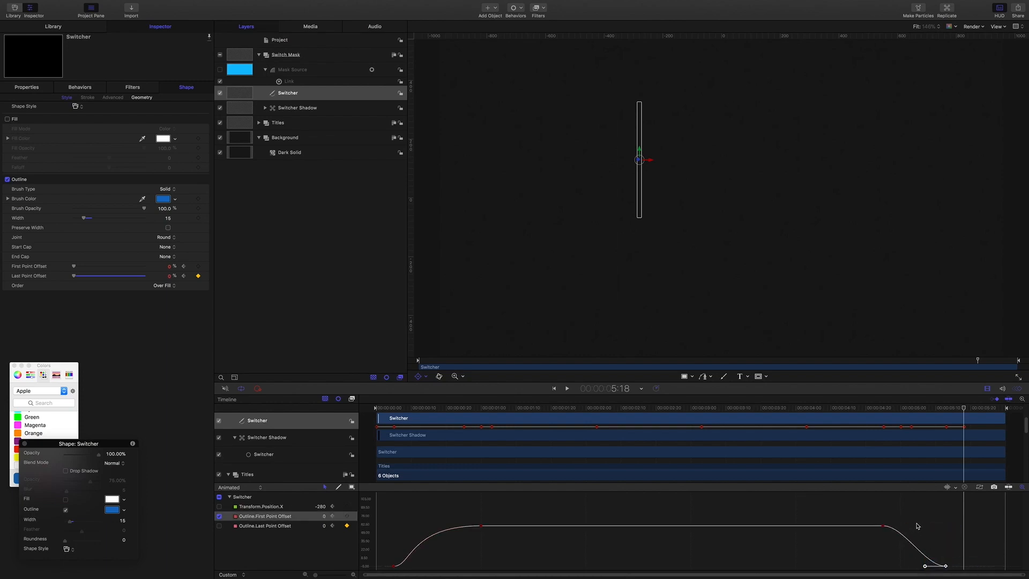
# Lengthen the First Point Offset tangents at 4:25 and 5:13, keeping them flat with a longer ease into the final keyframe
pyautogui.click(881, 525)
pyautogui.moveTo(904, 526); pyautogui.dragTo(916, 527)
pyautogui.click(946, 564)
pyautogui.moveTo(925, 566); pyautogui.dragTo(898, 565)
# Hide the canvas overlays, play back the Switcher's exit from 4:20, and return to 5:00
pyautogui.moveTo(963, 407); pyautogui.dragTo(866, 407)
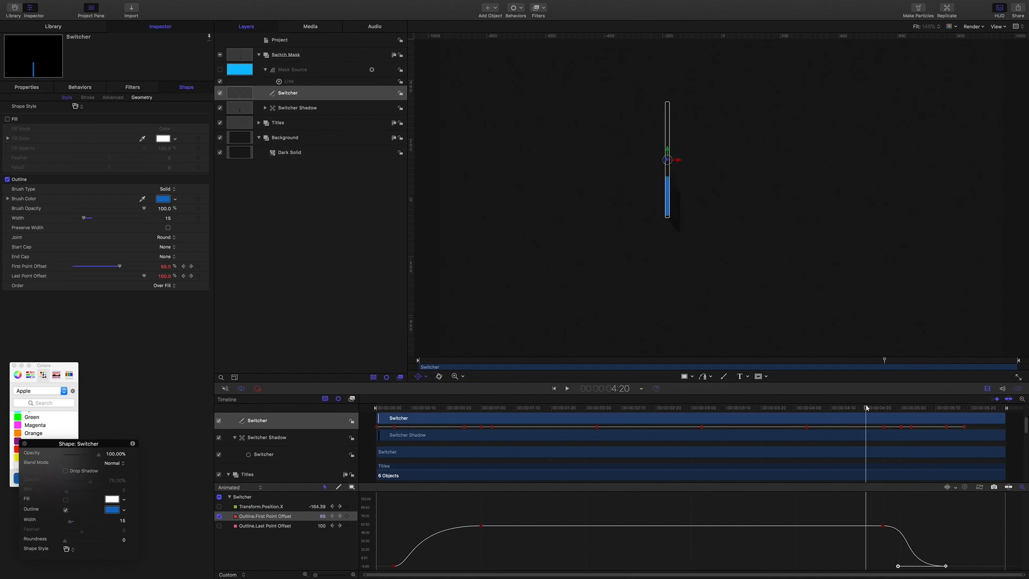
pyautogui.press('super+slash')
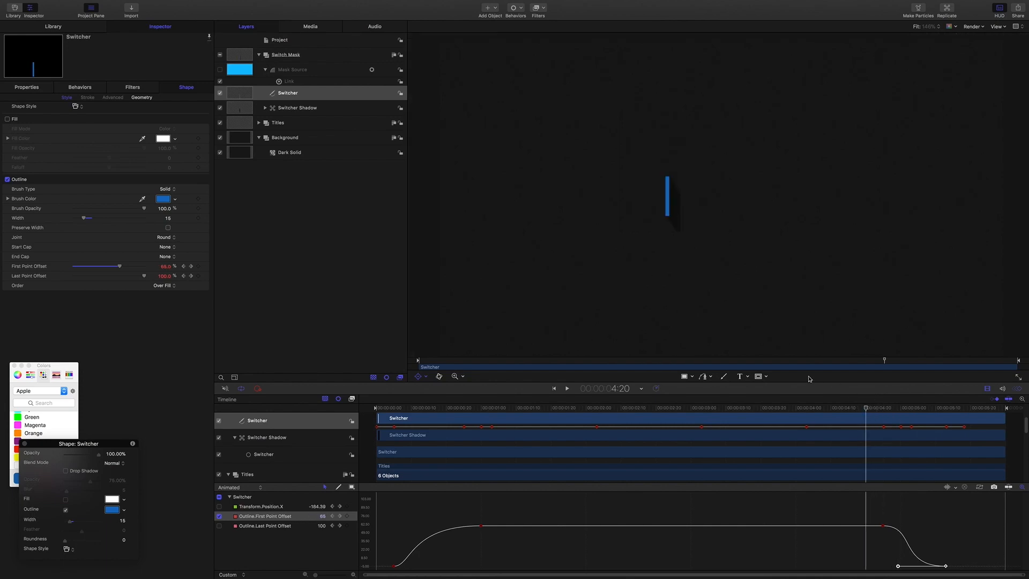
pyautogui.press('space')
pyautogui.press('space')
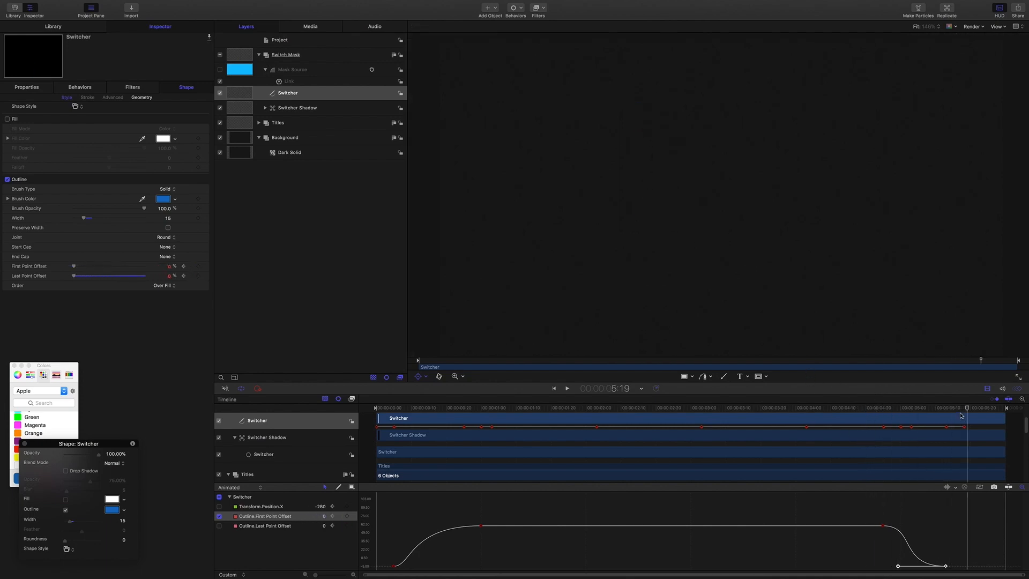
pyautogui.moveTo(961, 415)
pyautogui.mouseDown()
pyautogui.moveTo(875, 412)
pyautogui.moveTo(900, 413)
pyautogui.mouseUp()
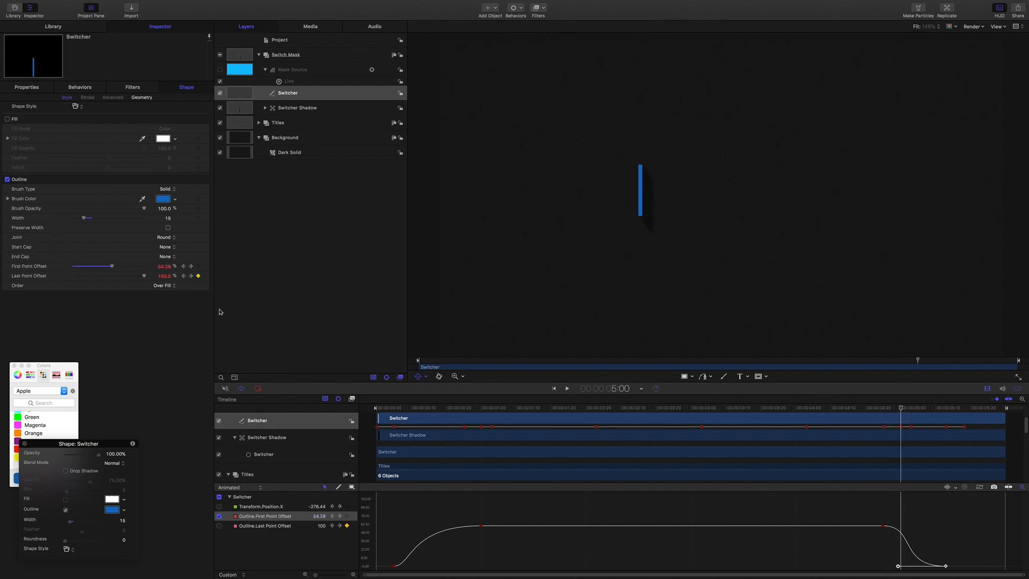
# Isolate the Last Point Offset curve and smooth its closing segment between 5:00 and 5:18, breaking the keyframe tangents
pyautogui.click(219, 525)
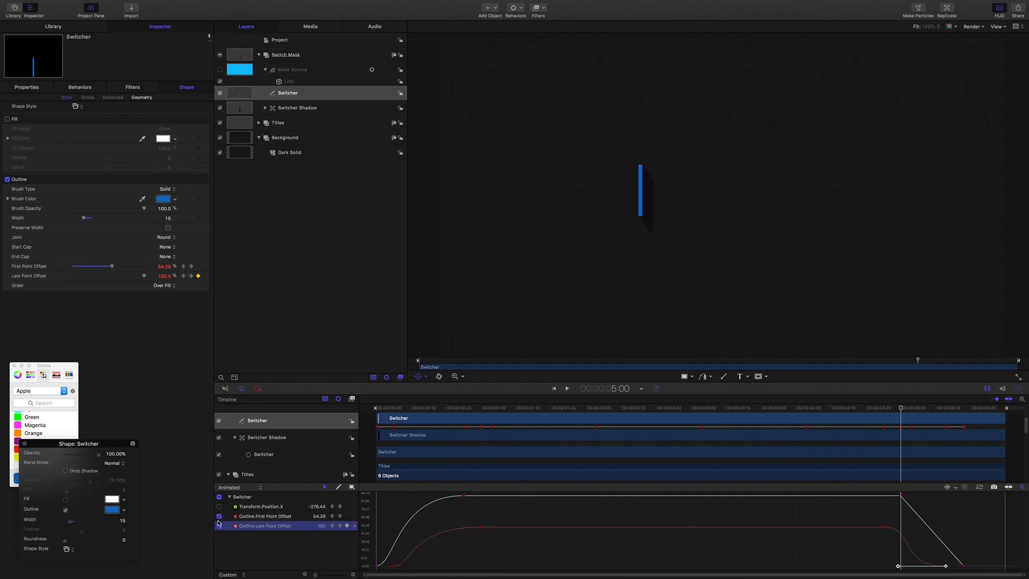
pyautogui.click(219, 516)
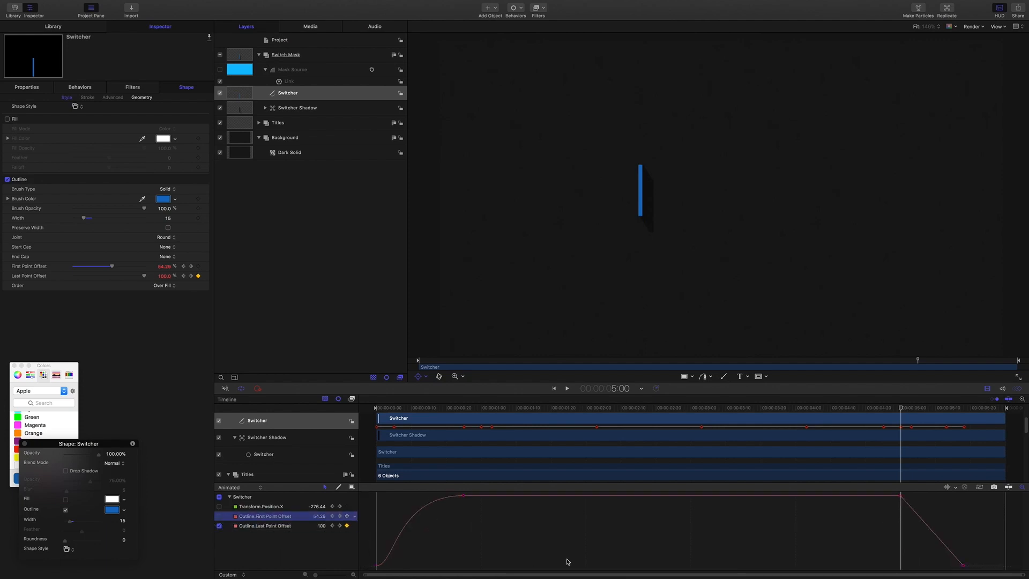
pyautogui.moveTo(894, 496); pyautogui.dragTo(963, 567)
pyautogui.rightClick(964, 567)
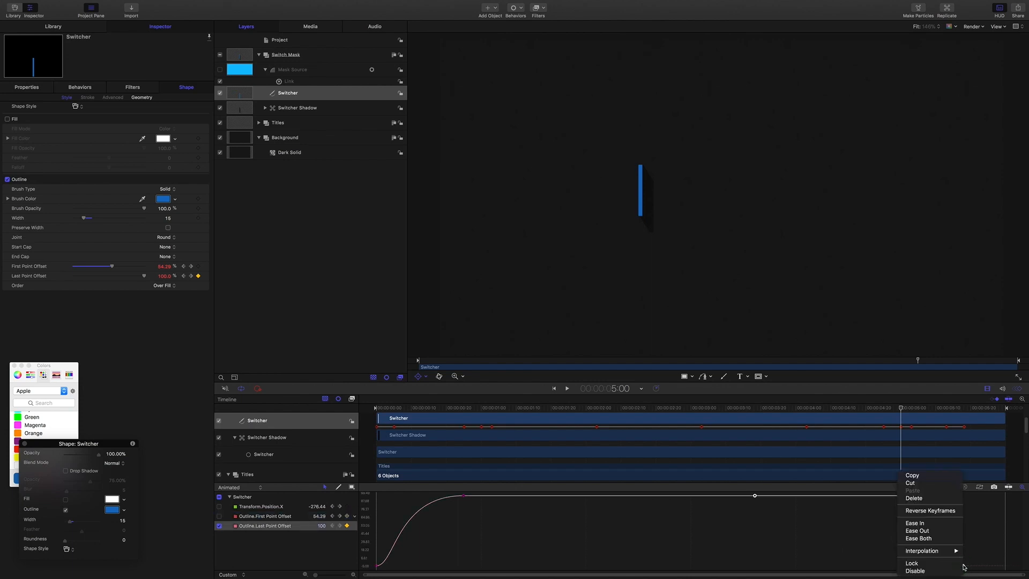
pyautogui.moveTo(943, 551)
pyautogui.click(980, 548)
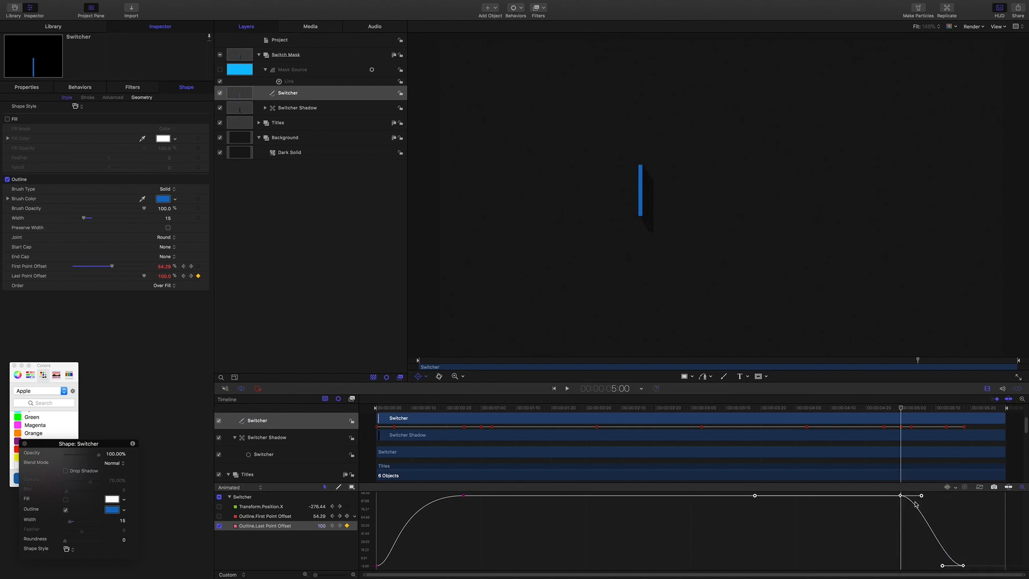
pyautogui.rightClick(920, 496)
pyautogui.click(941, 527)
pyautogui.rightClick(943, 565)
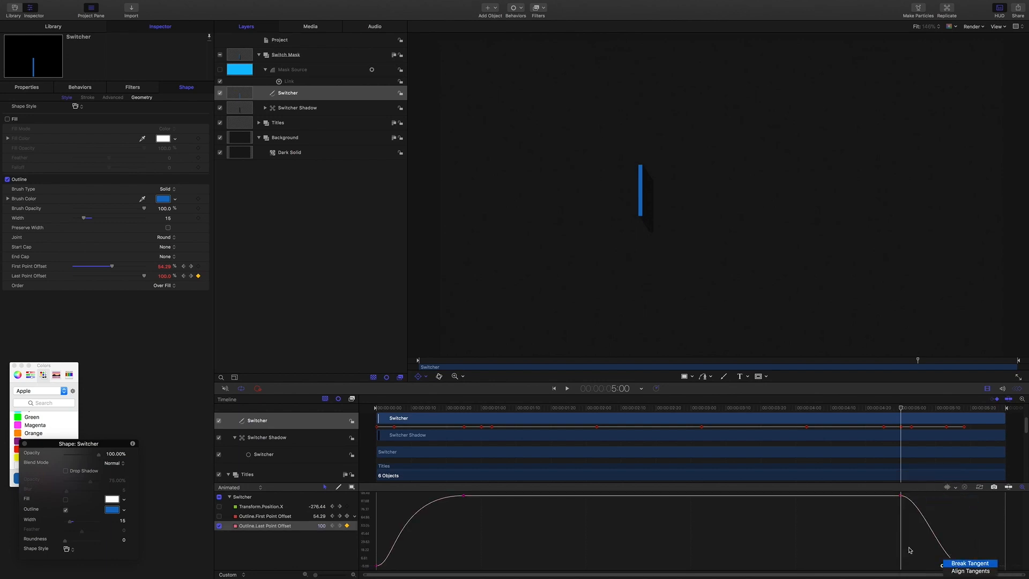
# Play back the Switcher's exit from 5:00 and again from 4:20 to check its offset timing
pyautogui.press('space')
pyautogui.press('space')
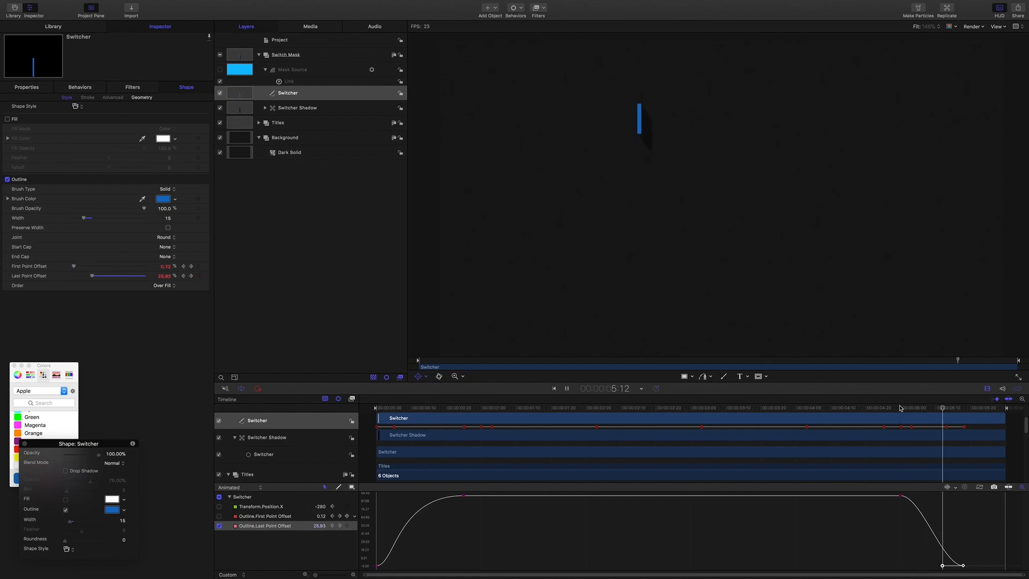
pyautogui.moveTo(944, 407); pyautogui.dragTo(864, 406)
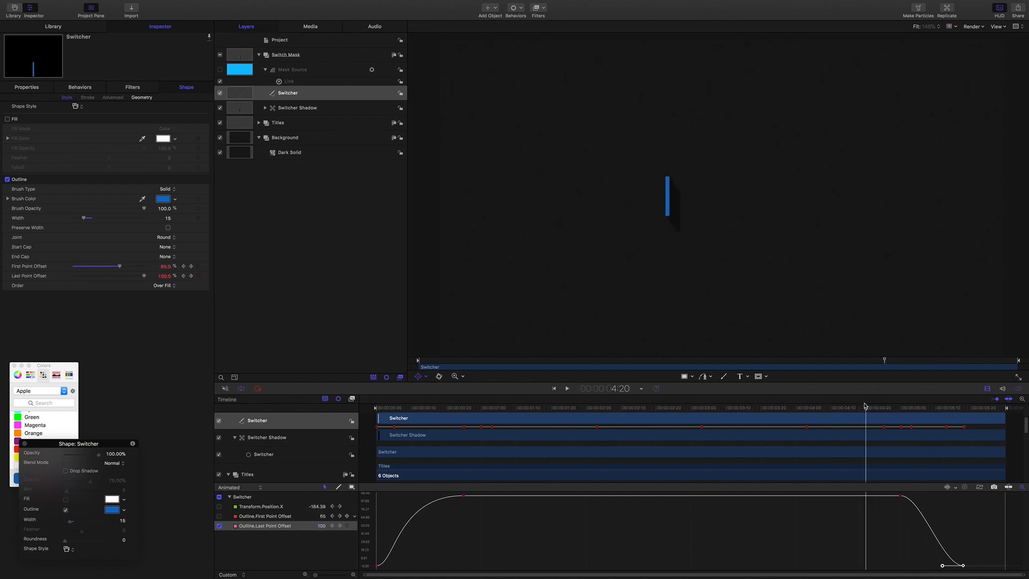
pyautogui.press('space')
pyautogui.press('space')
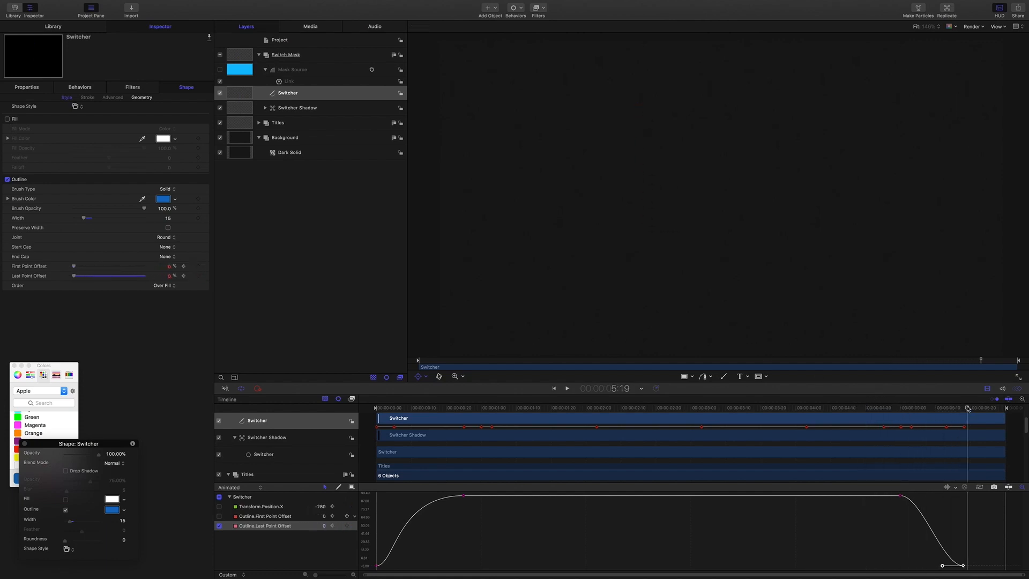
# Lengthen the flat Last Point Offset tangents at 5:00 and 5:18, with a longer ease into the final keyframe
pyautogui.moveTo(968, 405)
pyautogui.mouseDown()
pyautogui.moveTo(901, 408)
pyautogui.moveTo(952, 408)
pyautogui.mouseUp()
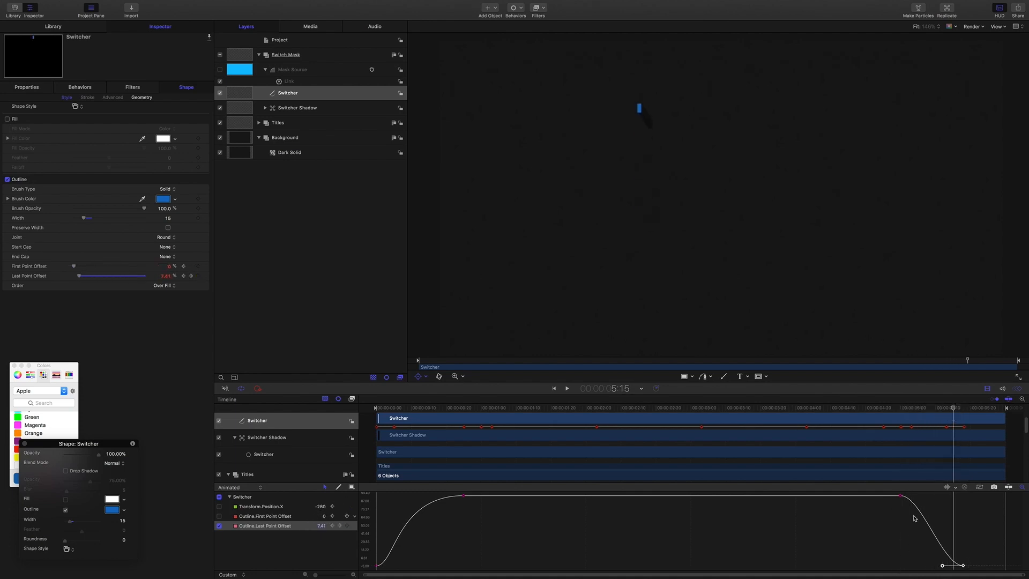
pyautogui.moveTo(910, 511); pyautogui.dragTo(927, 495)
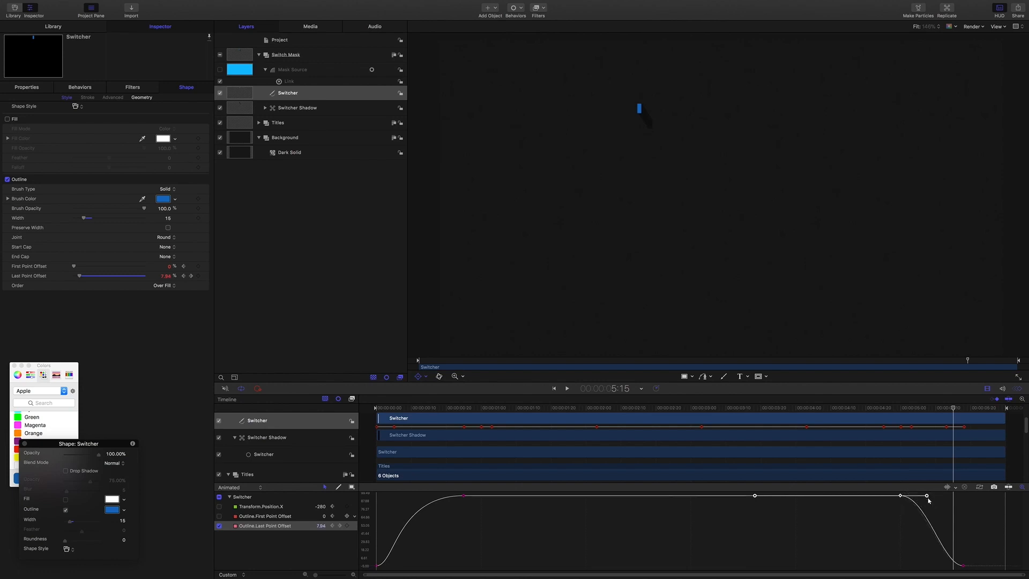
pyautogui.moveTo(974, 552); pyautogui.dragTo(920, 565)
# Deselect the Switcher, play back the animation from the first frame, and collapse the Switch Mask group in the layers
pyautogui.moveTo(946, 406); pyautogui.dragTo(815, 418)
pyautogui.press('Home')
pyautogui.click(319, 310)
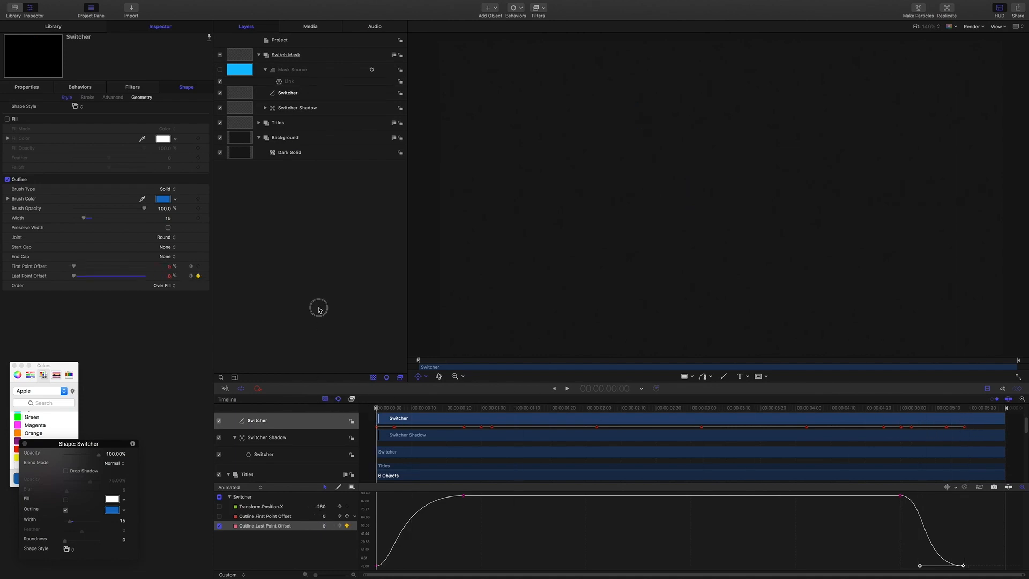
pyautogui.press('space')
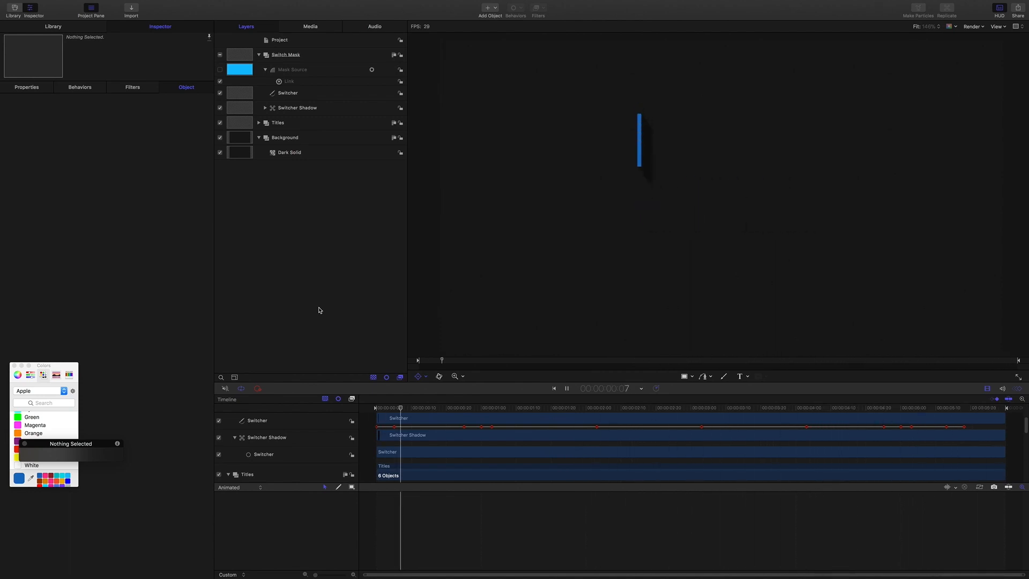
pyautogui.press('space')
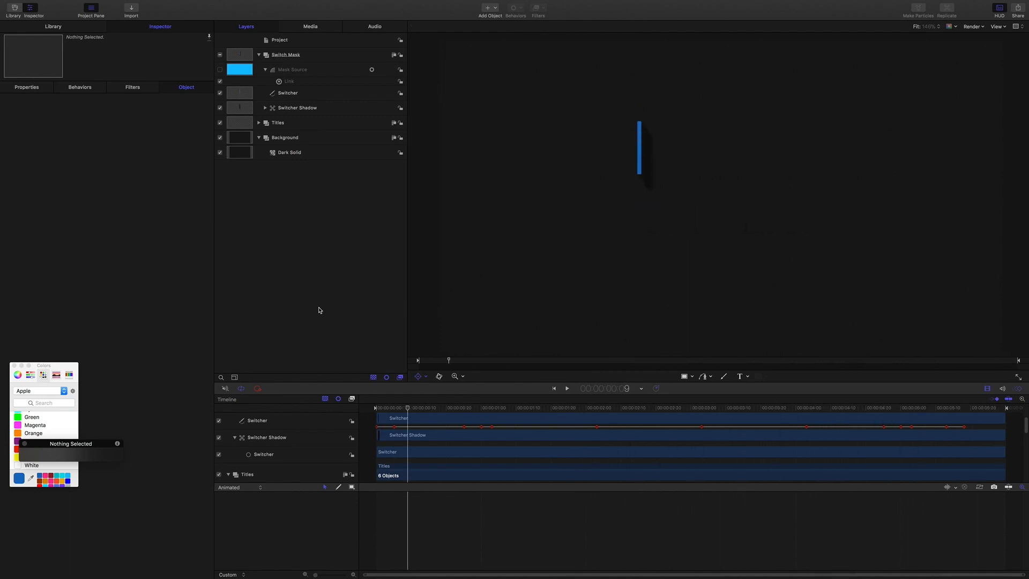
pyautogui.click(258, 56)
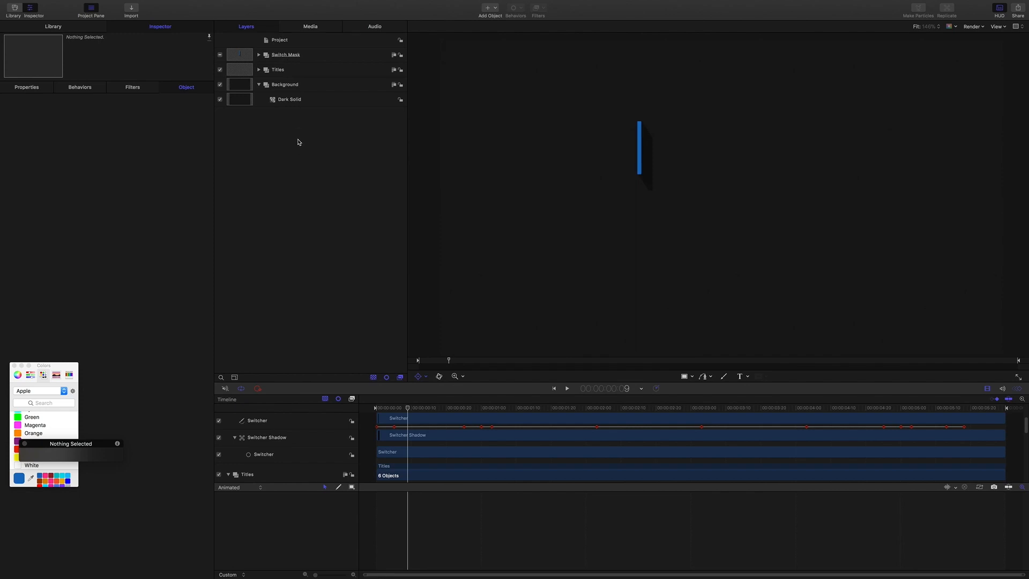
# Add a new group named Snow at the top of the layers and return to the first frame
pyautogui.press('super+shift+n')
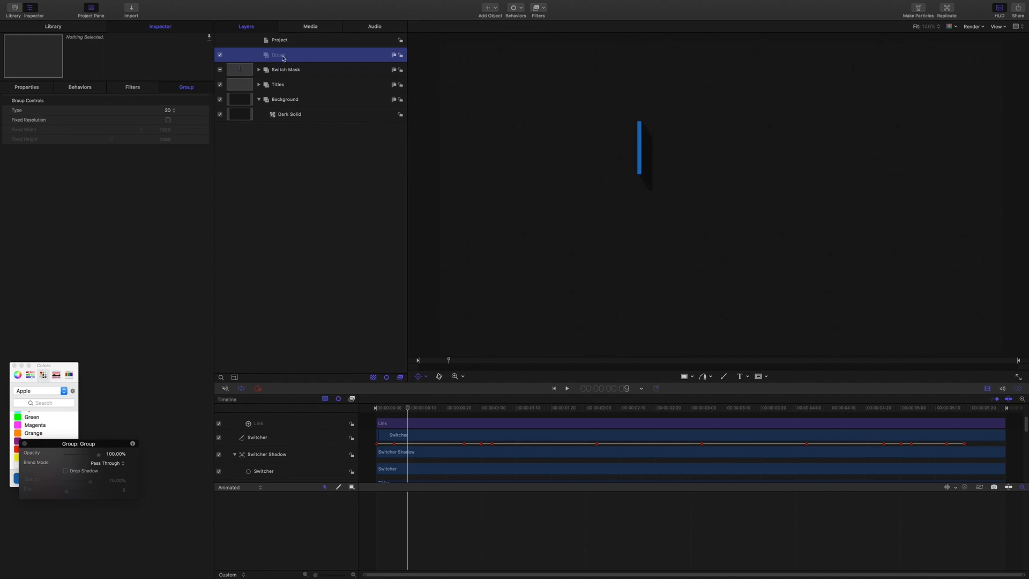
pyautogui.doubleClick(283, 57)
pyautogui.write('Snow')
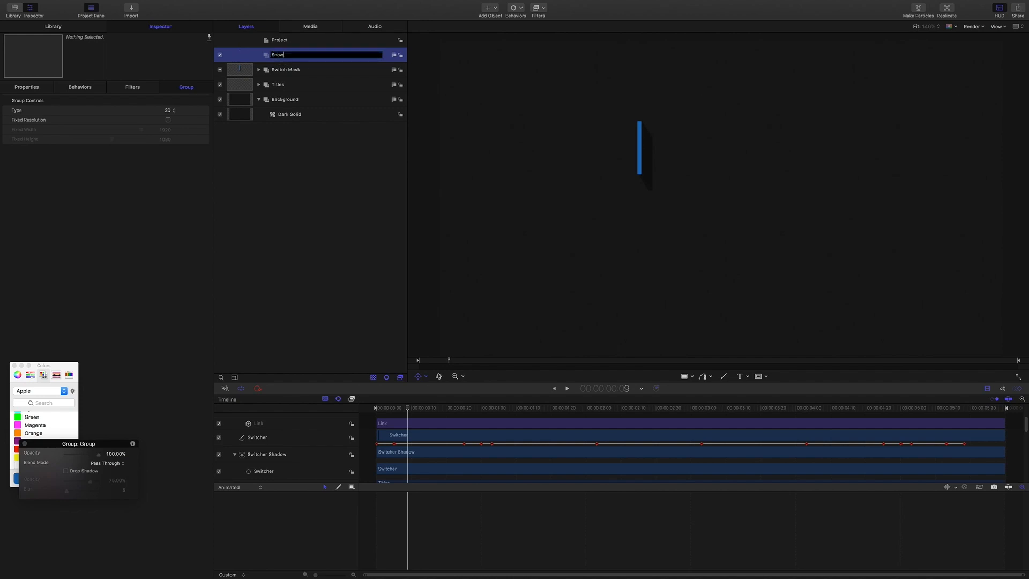
pyautogui.press('Return')
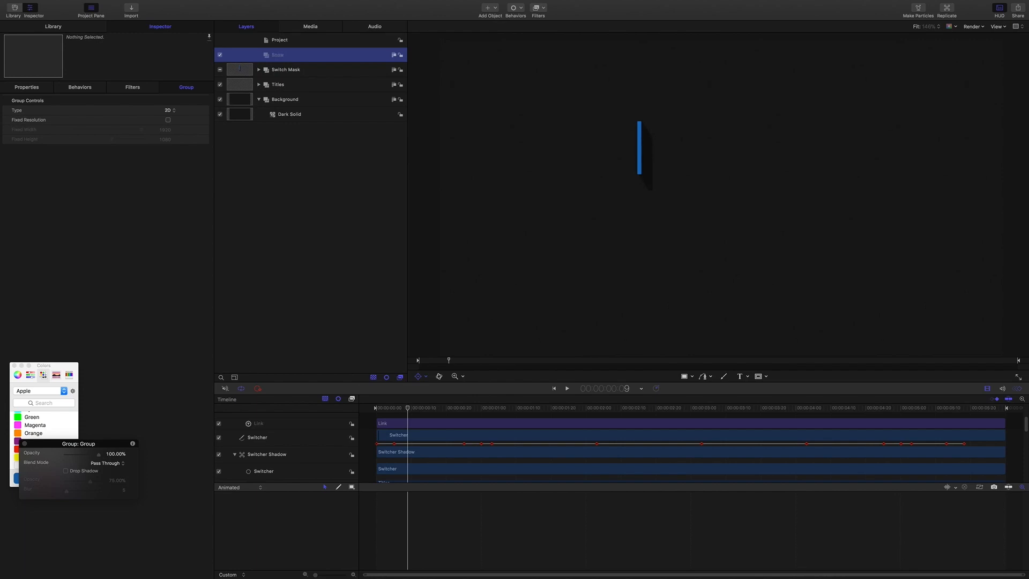
pyautogui.press('Home')
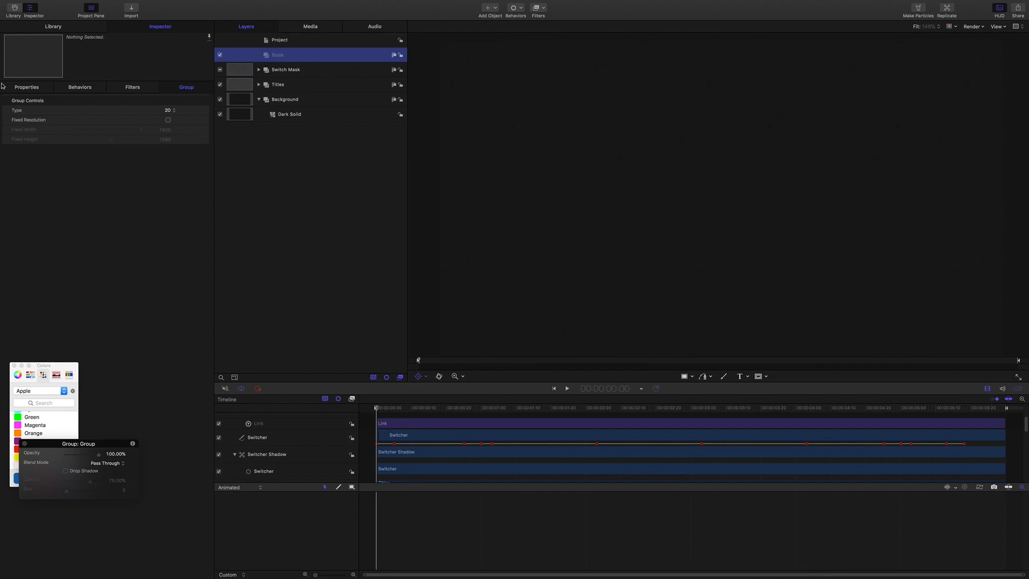
# Add the Snow Flurry preset from the library's Nature particle emitters to the Snow group
pyautogui.click(68, 30)
pyautogui.moveTo(77, 364); pyautogui.dragTo(102, 496)
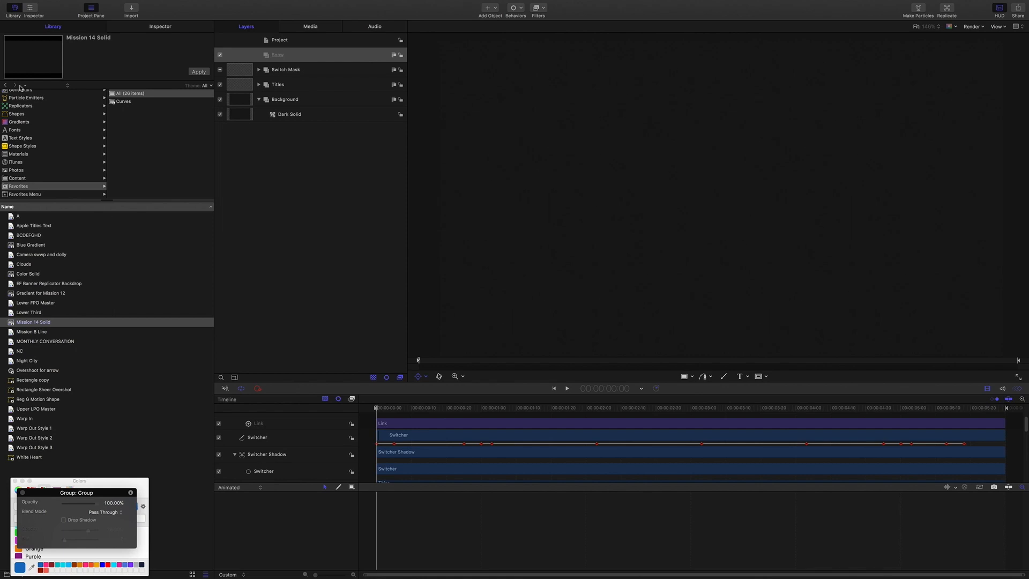
pyautogui.click(32, 98)
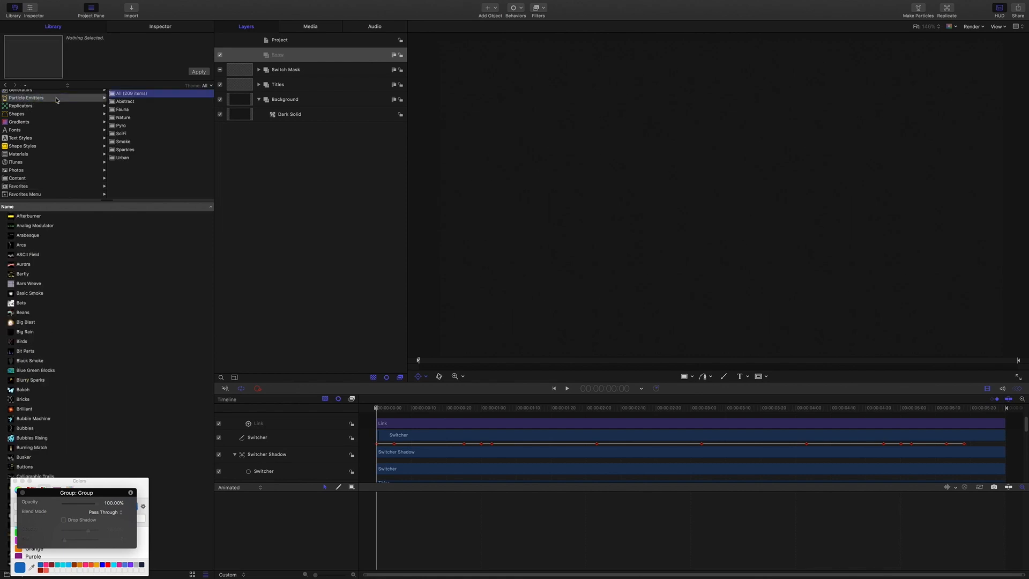
pyautogui.click(122, 119)
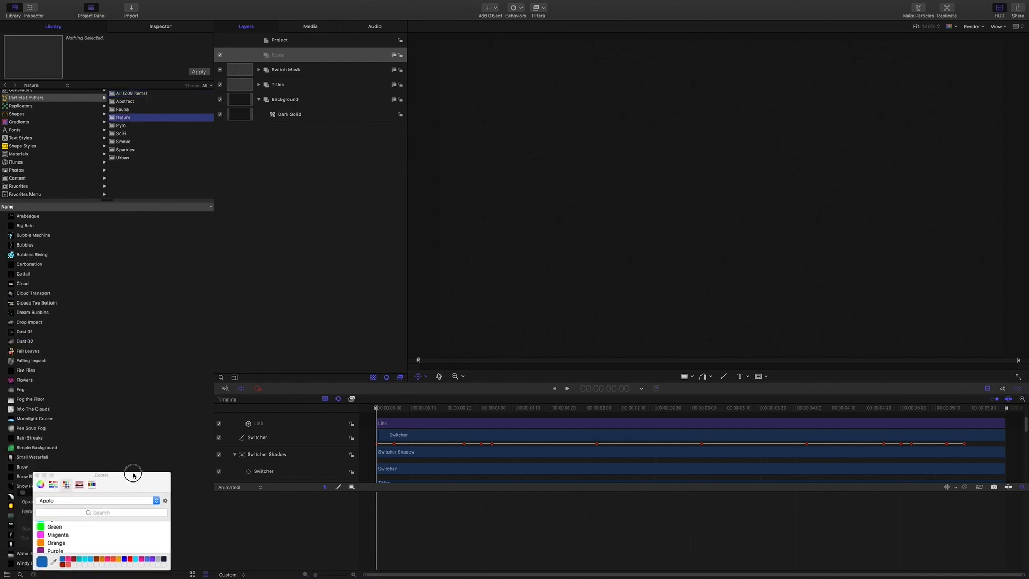
pyautogui.moveTo(106, 483); pyautogui.dragTo(288, 397)
pyautogui.moveTo(102, 498); pyautogui.dragTo(235, 408)
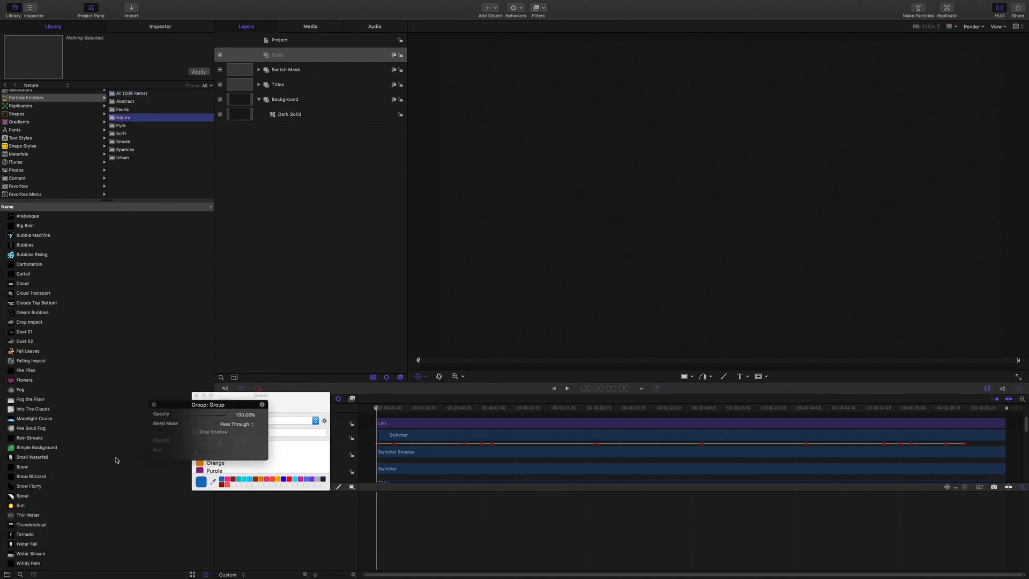
pyautogui.click(28, 487)
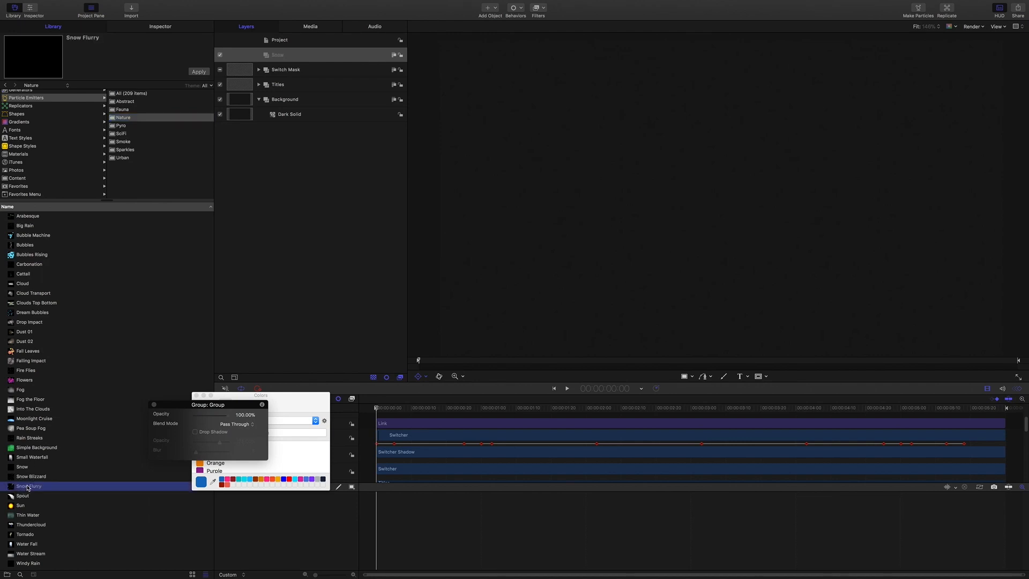
pyautogui.click(202, 74)
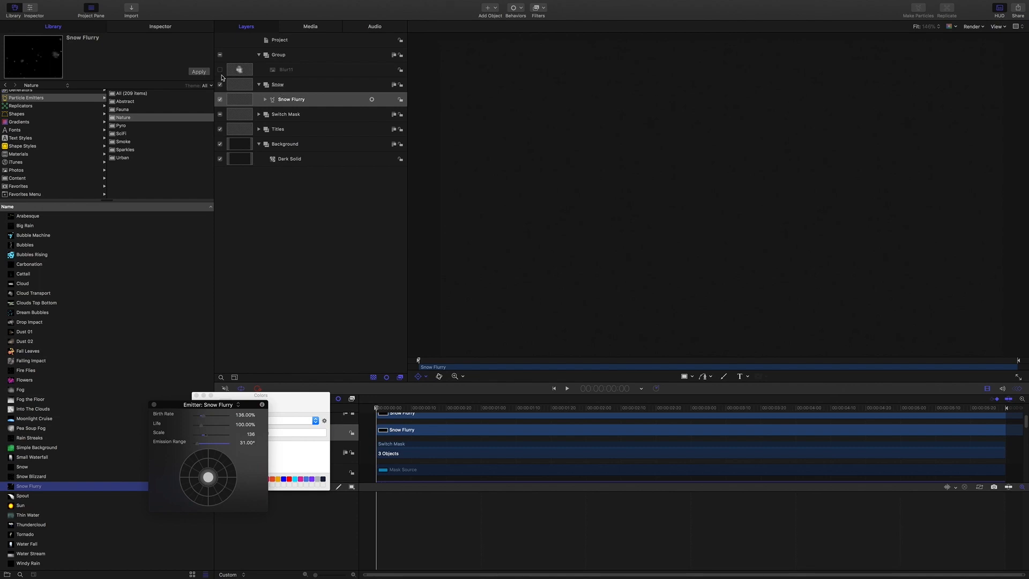
# At 1:14, turn off 3D for the Snow Flurry emitter and aim its emission angle at about 31.4°
pyautogui.click(162, 28)
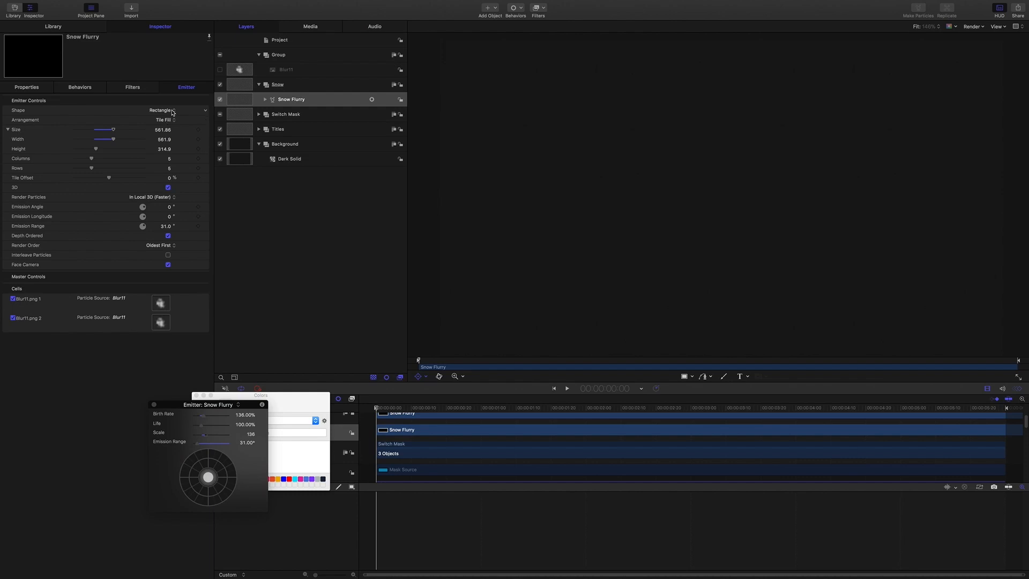
pyautogui.moveTo(376, 408); pyautogui.dragTo(530, 420)
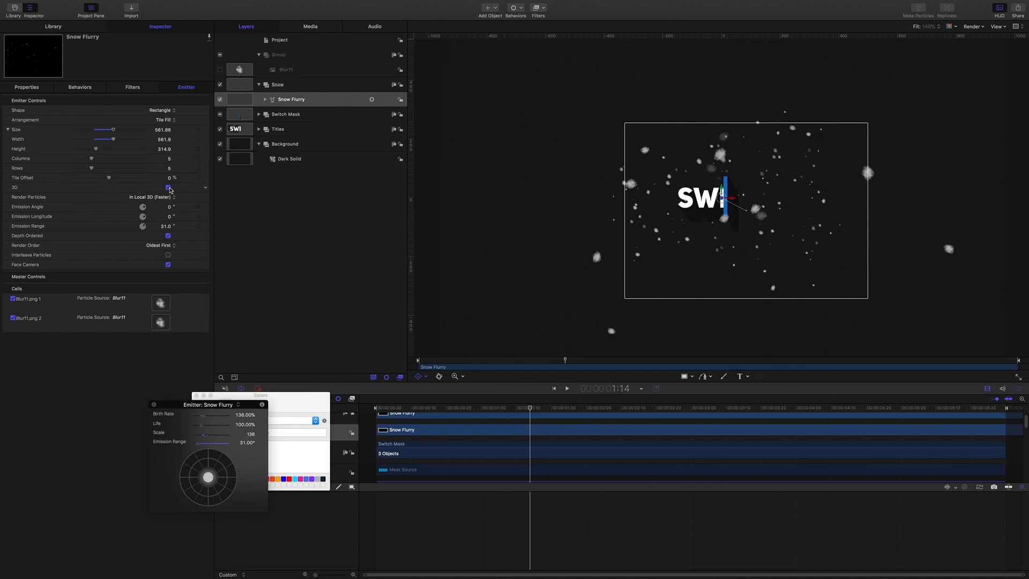
pyautogui.click(168, 188)
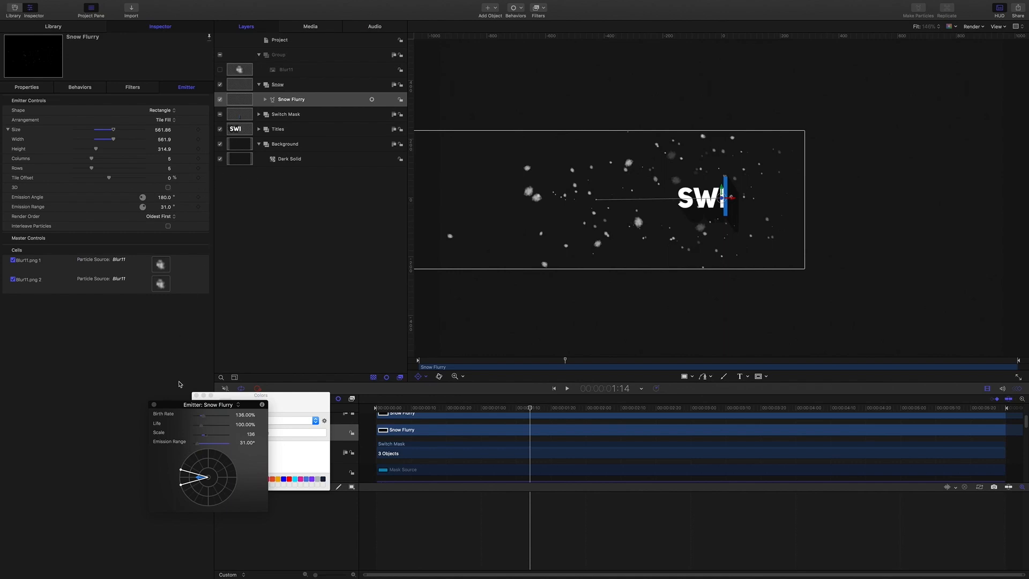
pyautogui.moveTo(195, 479); pyautogui.dragTo(218, 477)
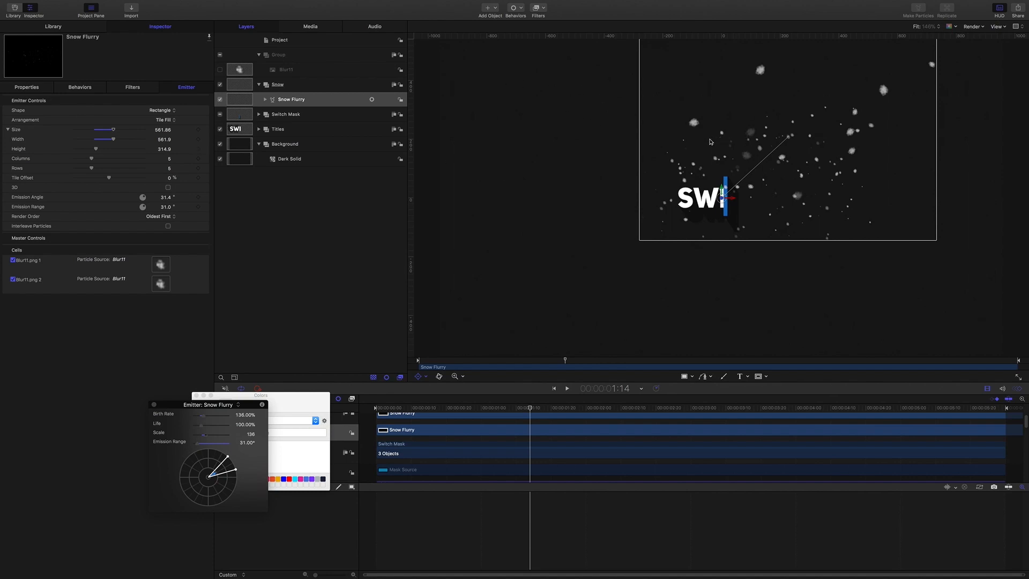
# Enlarge the Snow Flurry's emitter rectangle to about 2062 wide by 1057 high, covering the whole canvas
pyautogui.rightClick(710, 142)
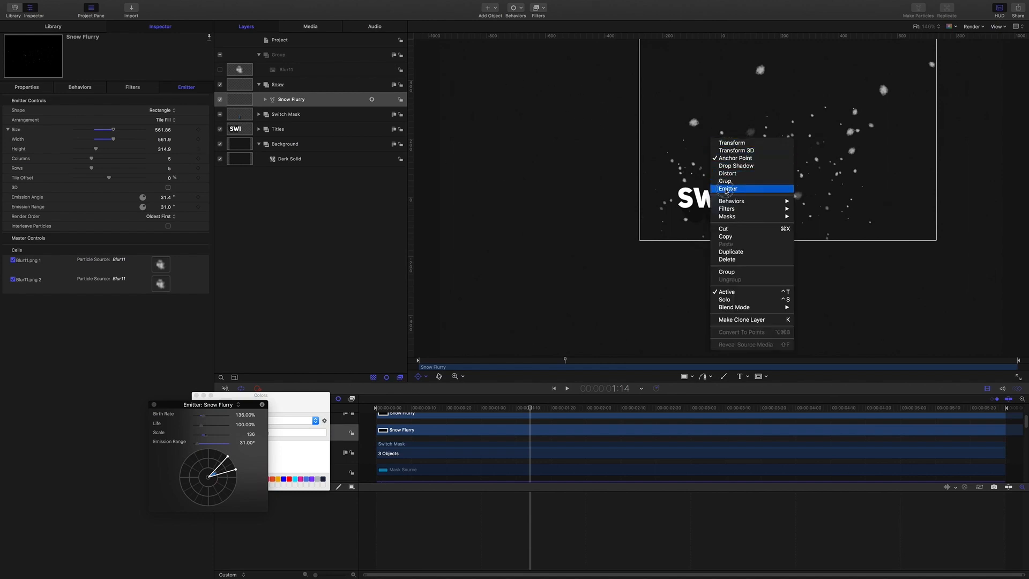
pyautogui.click(726, 189)
pyautogui.moveTo(638, 244); pyautogui.dragTo(632, 249)
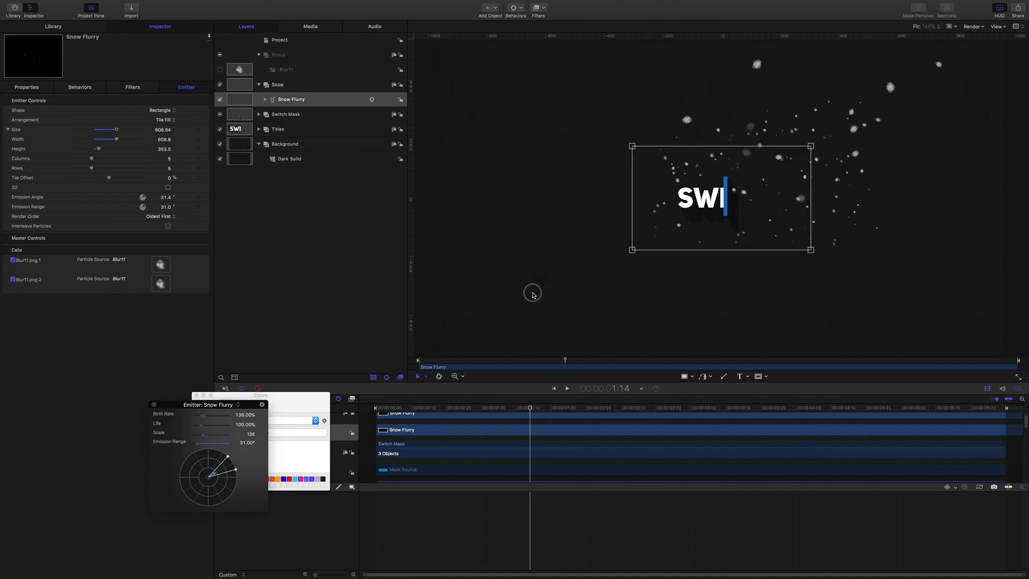
pyautogui.moveTo(533, 295); pyautogui.dragTo(419, 355)
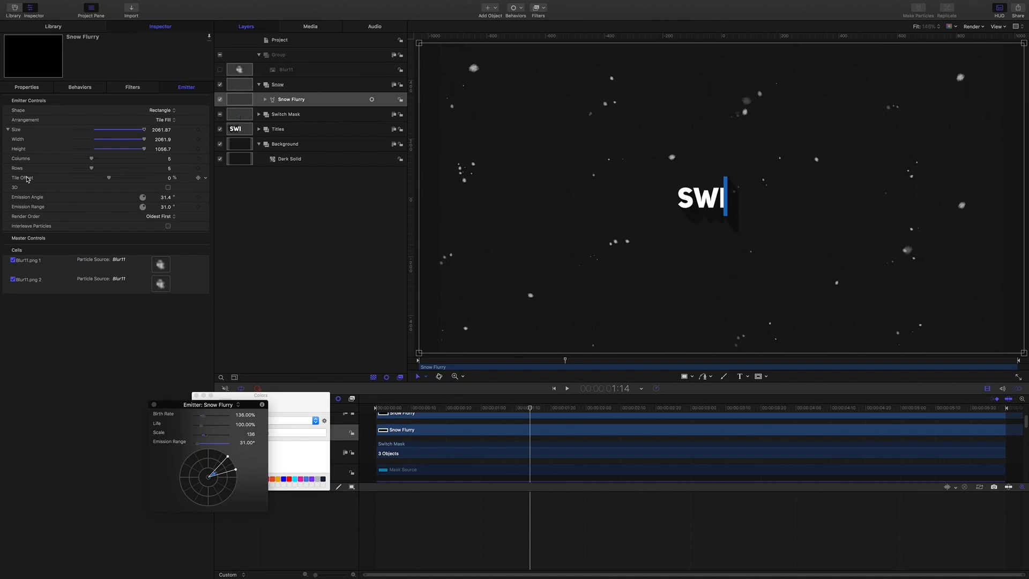
# Change the emitter's arrangement to Random Fill and play back the snow from the first frame
pyautogui.click(170, 120)
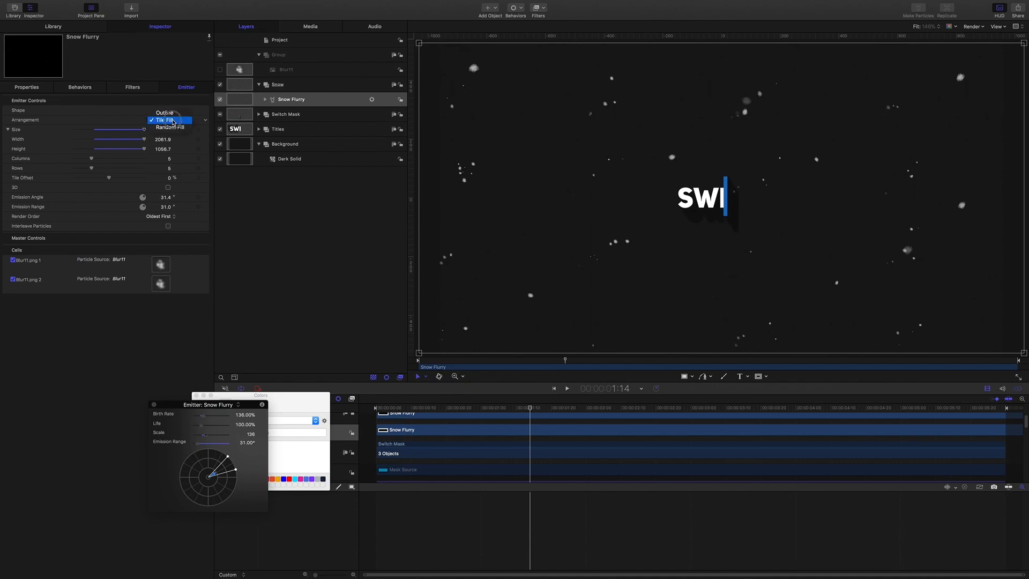
pyautogui.press('Return')
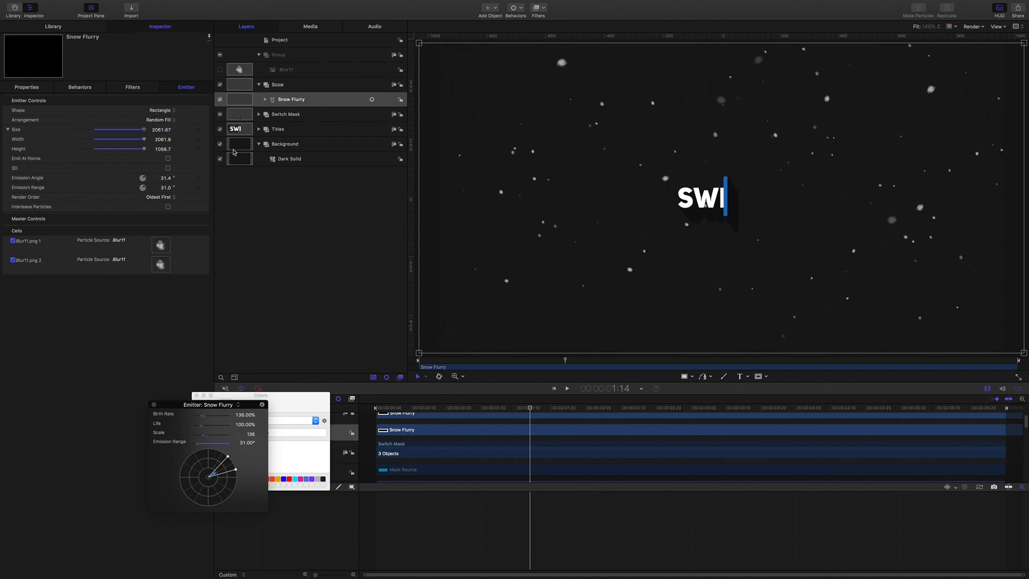
pyautogui.moveTo(531, 407); pyautogui.dragTo(397, 397)
pyautogui.press('space')
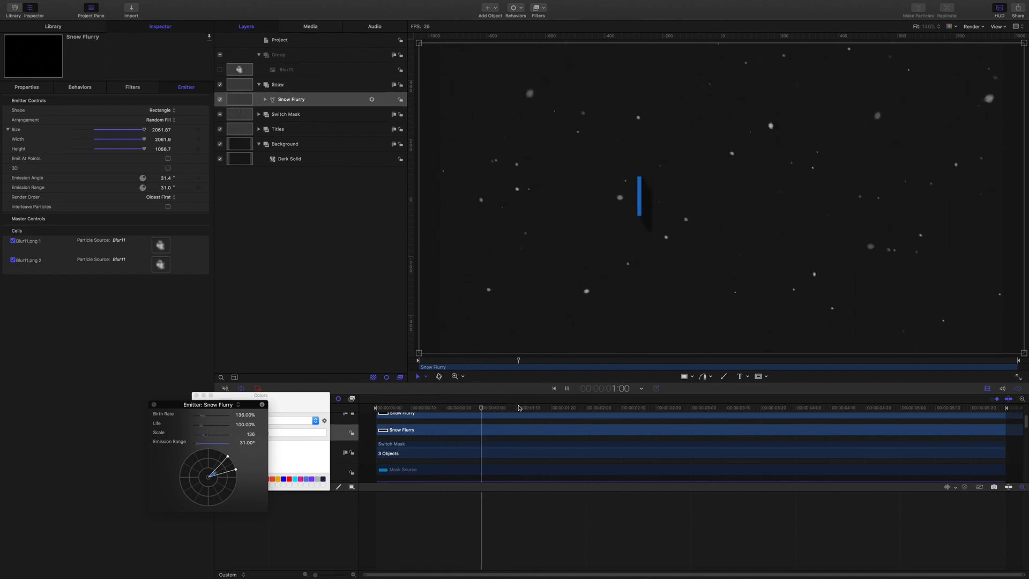
pyautogui.press('space')
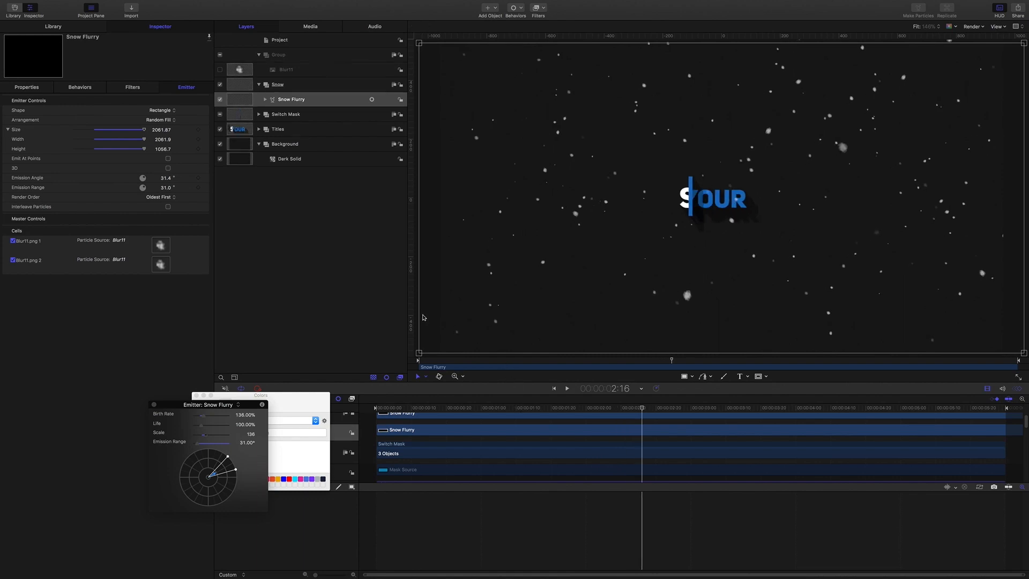
# Send the Snow group below the Titles group, directly above Background, and collapse it
pyautogui.click(278, 84)
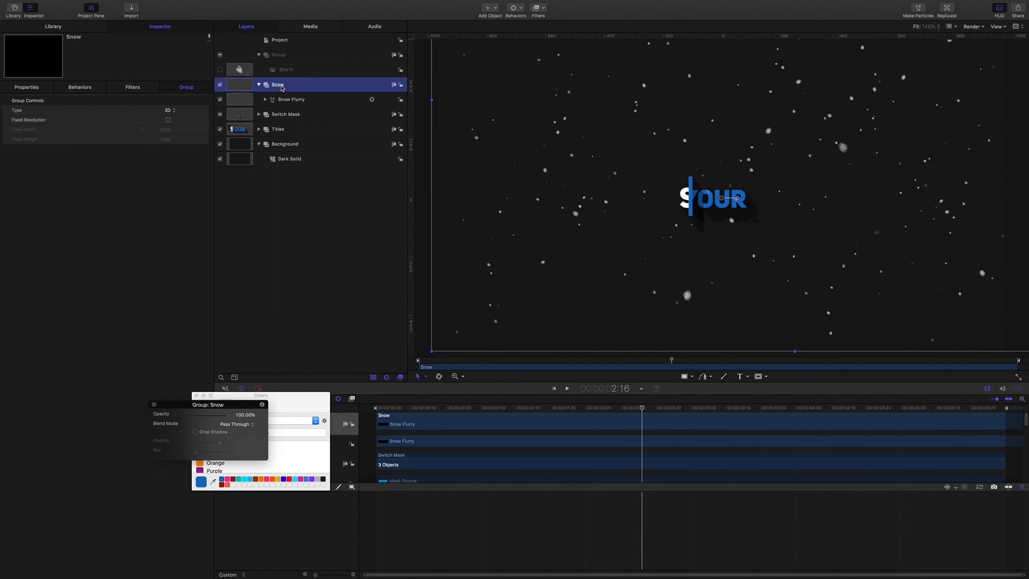
pyautogui.press('super+bracketleft')
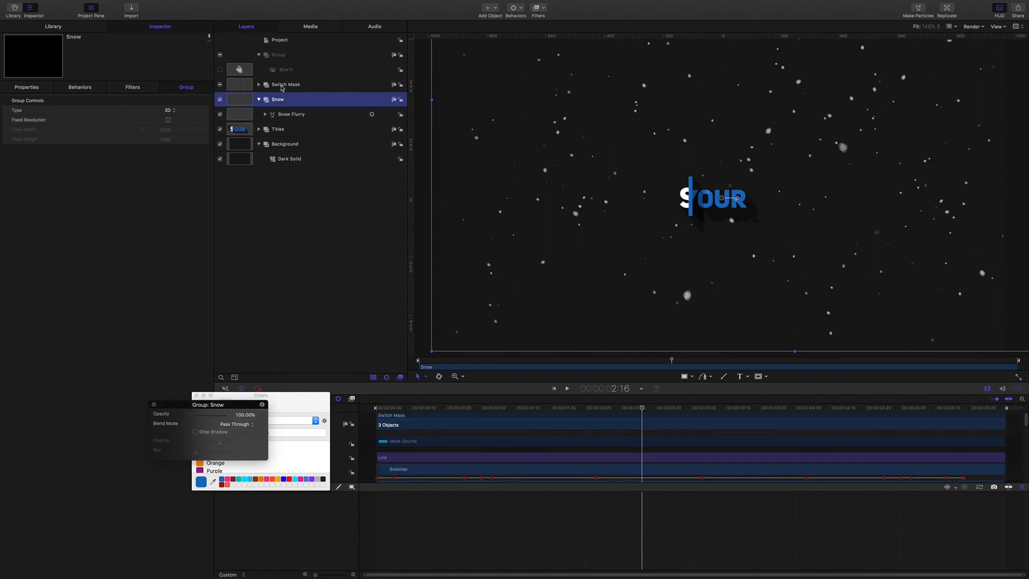
pyautogui.press('super+bracketleft')
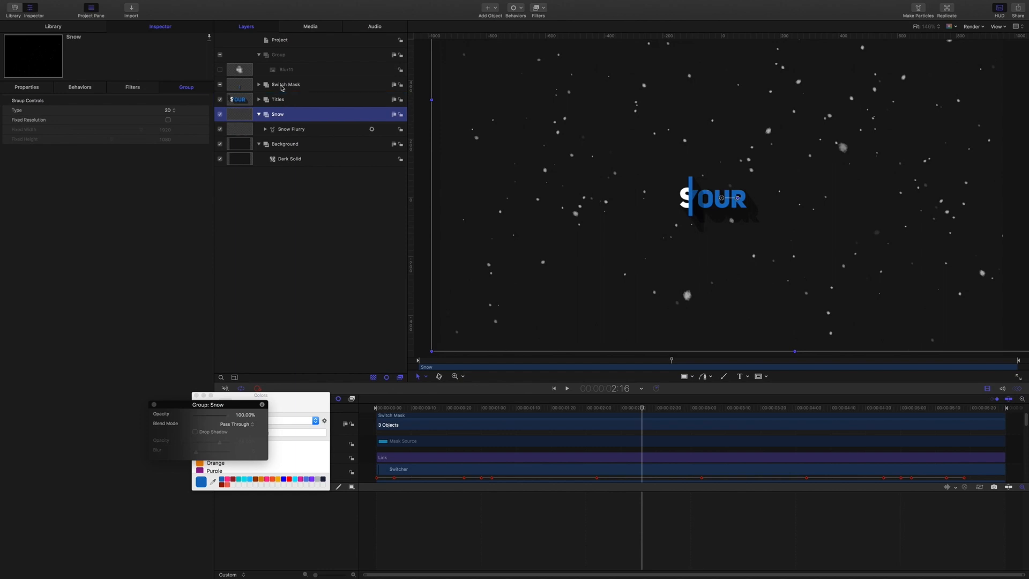
pyautogui.click(259, 115)
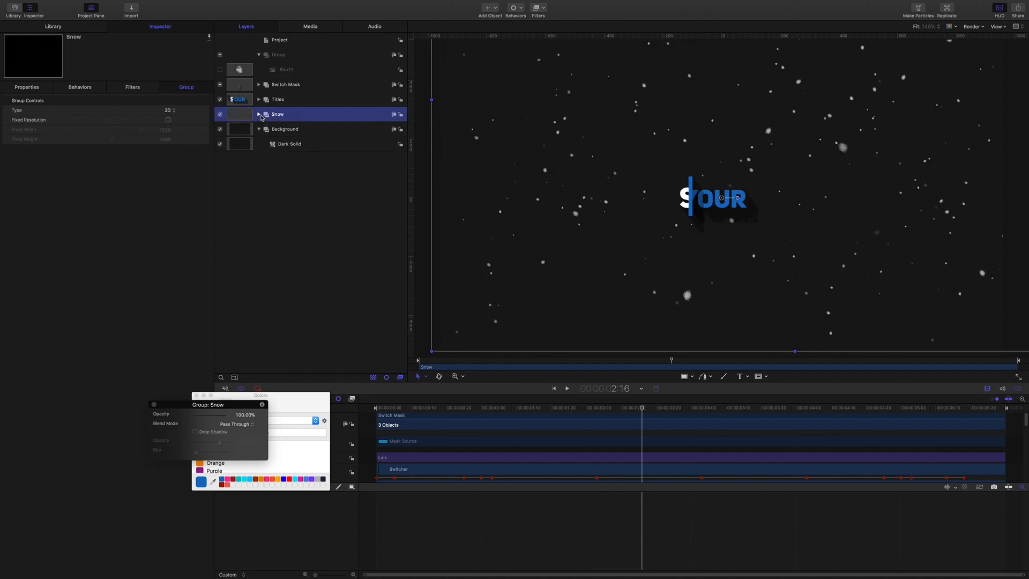
# Select the Snow Flurry emitter, play it back from the first frame, and set its master Speed to 35%
pyautogui.click(259, 114)
pyautogui.press('Down')
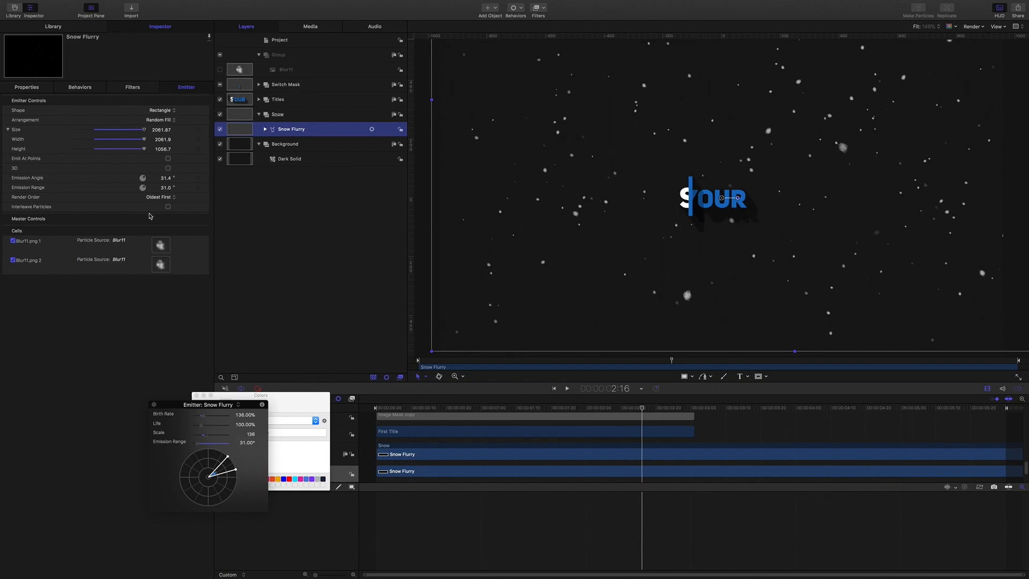
pyautogui.click(194, 219)
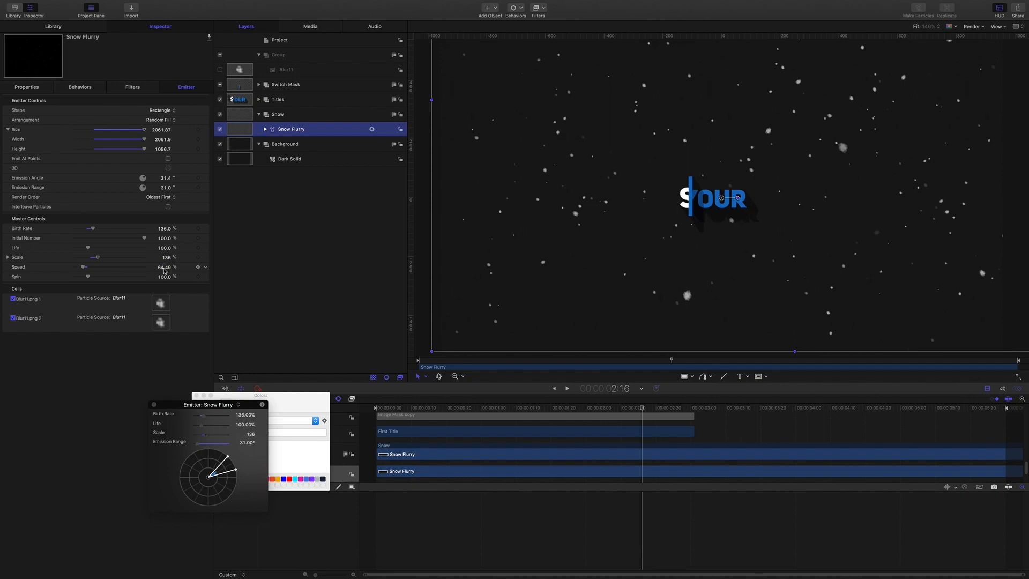
pyautogui.click(164, 267)
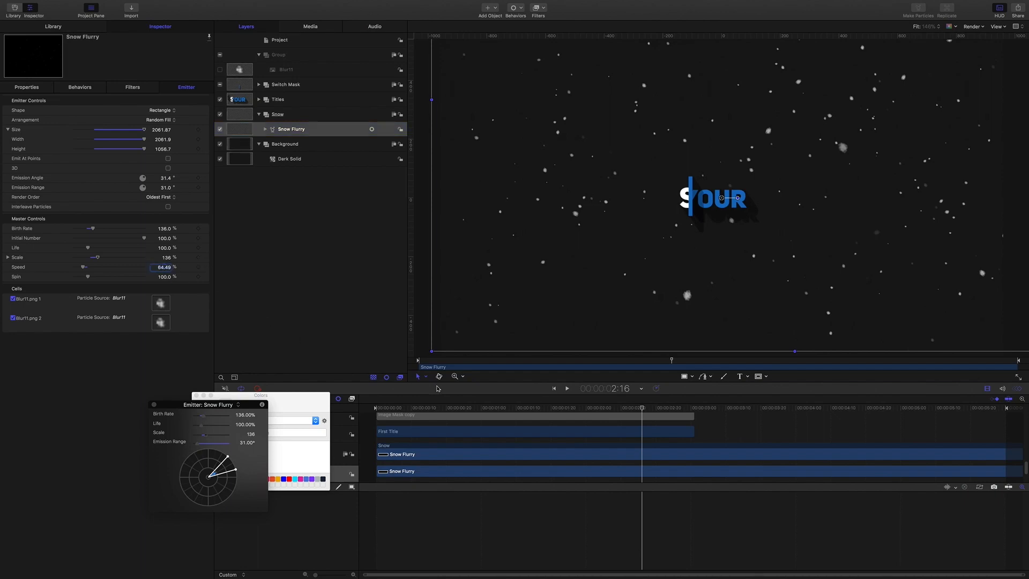
pyautogui.moveTo(641, 409); pyautogui.dragTo(325, 384)
pyautogui.press('space')
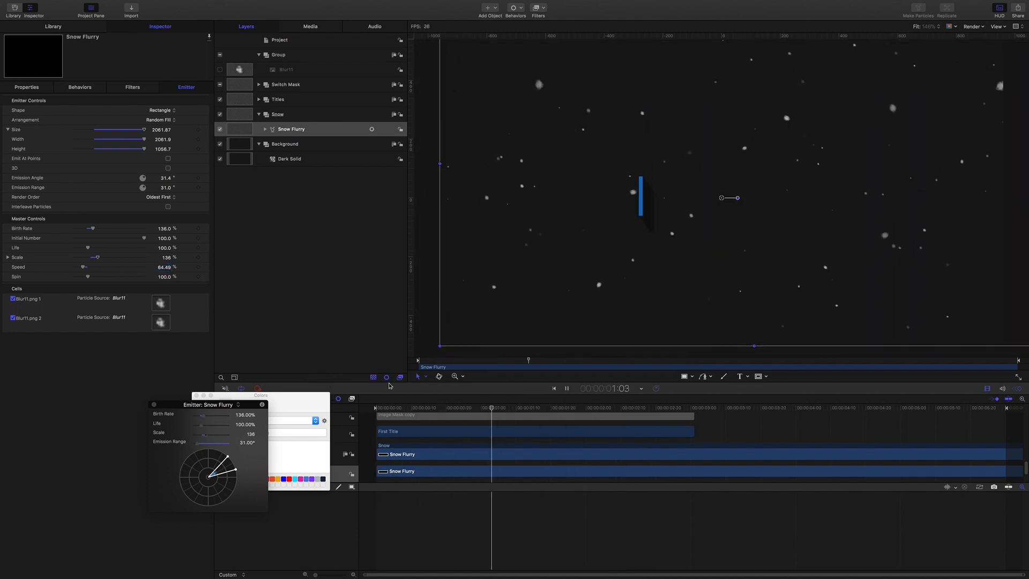
pyautogui.press('space')
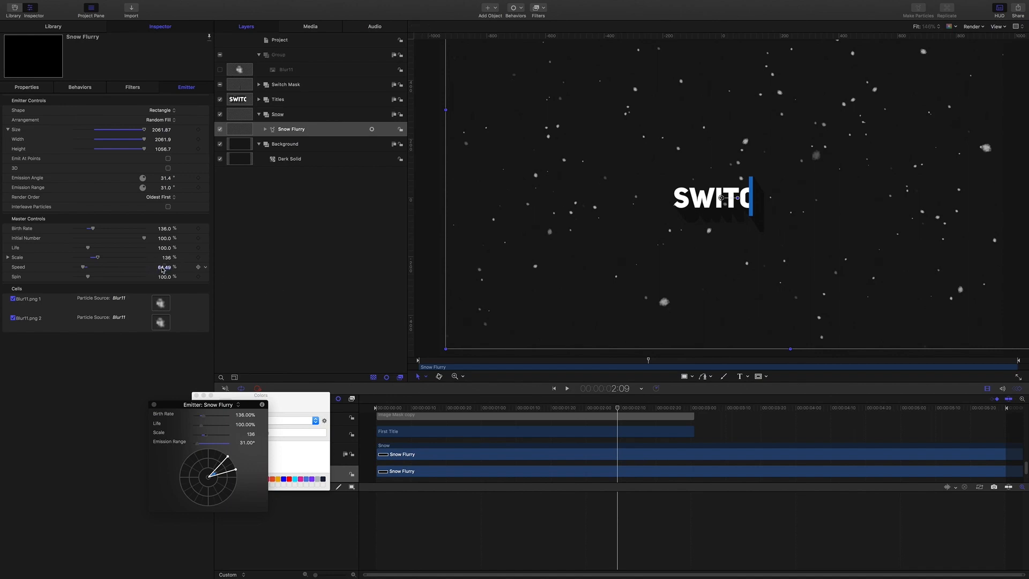
pyautogui.write('35')
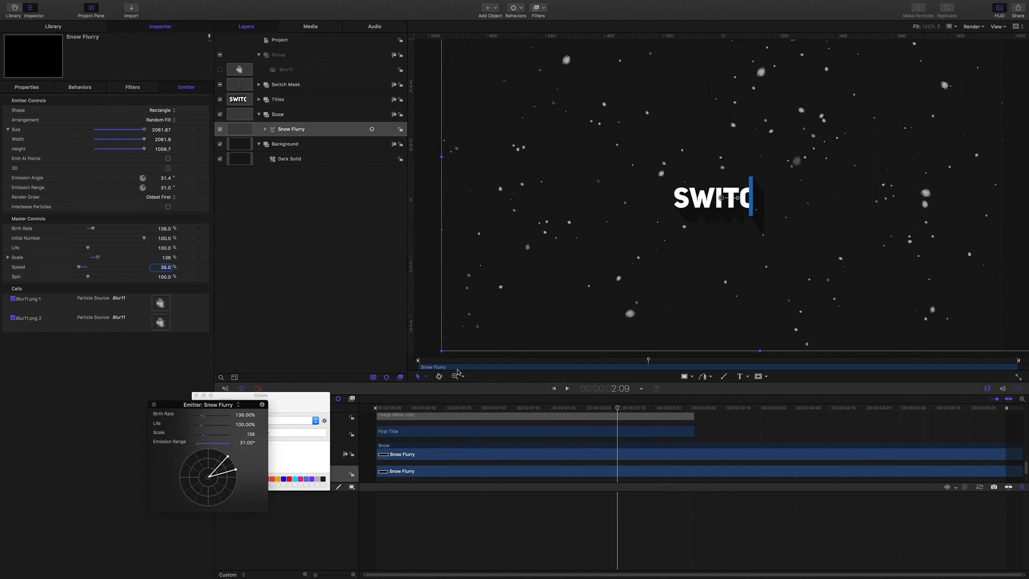
# Set the Snow Flurry's opacity to 60%, return to the first frame and deselect the emitter
pyautogui.click(27, 87)
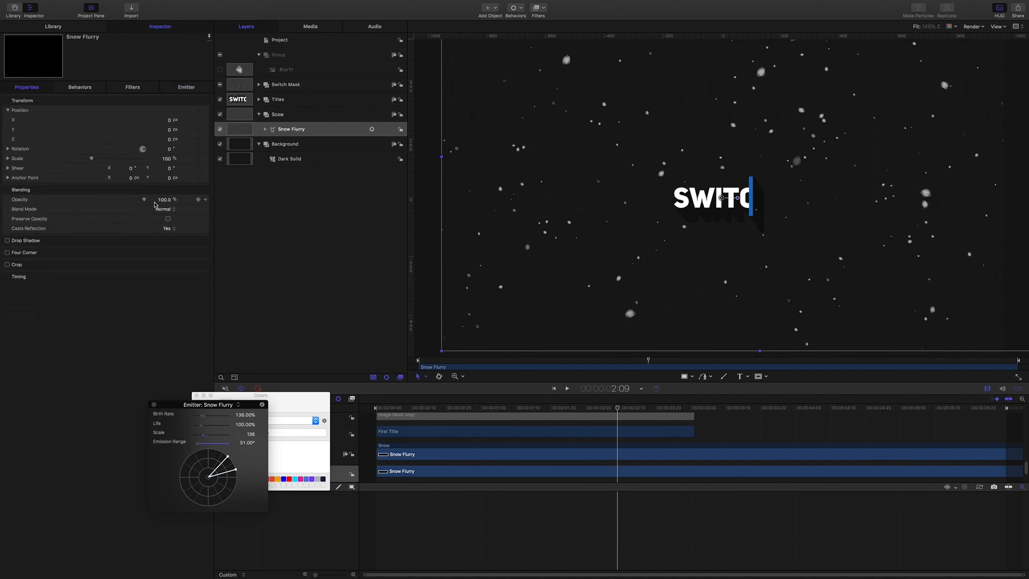
pyautogui.click(162, 200)
pyautogui.write('60')
pyautogui.press('Return')
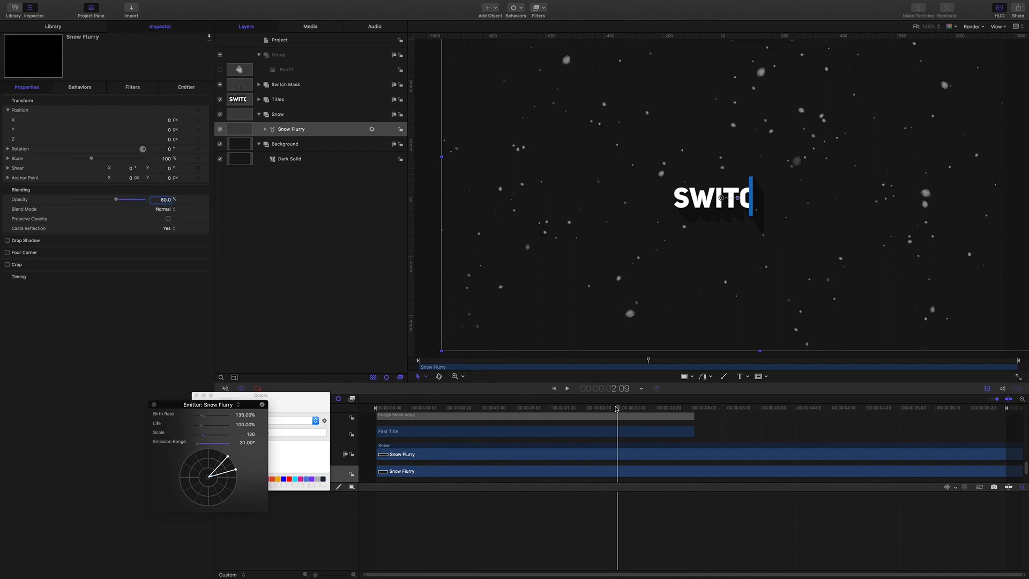
pyautogui.moveTo(616, 409); pyautogui.dragTo(303, 388)
pyautogui.click(320, 277)
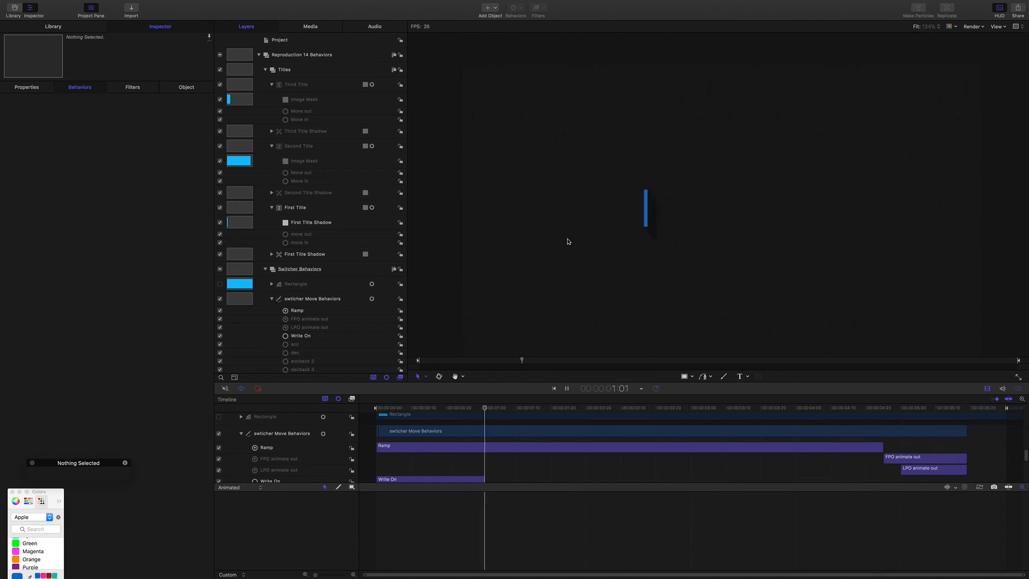
# In the Reproduction 14 Behaviors version, stop the playback and scrub back to frame 29
pyautogui.press('space')
pyautogui.moveTo(505, 409)
pyautogui.mouseDown()
pyautogui.moveTo(360, 391)
pyautogui.moveTo(478, 403)
pyautogui.mouseUp()
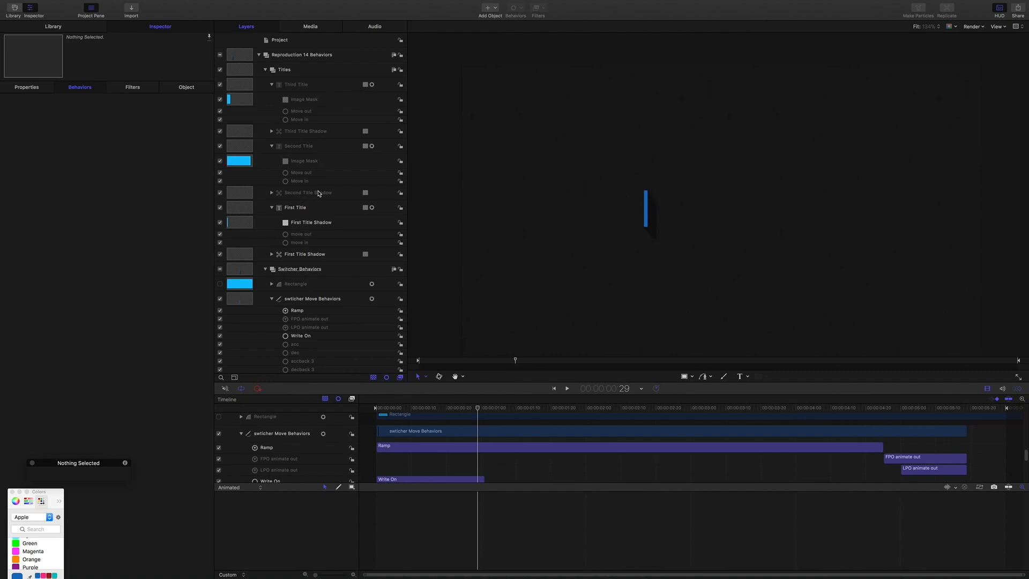
# Select the swticher Move Behaviors line and play its animation back from near the start of the timeline
pyautogui.click(315, 302)
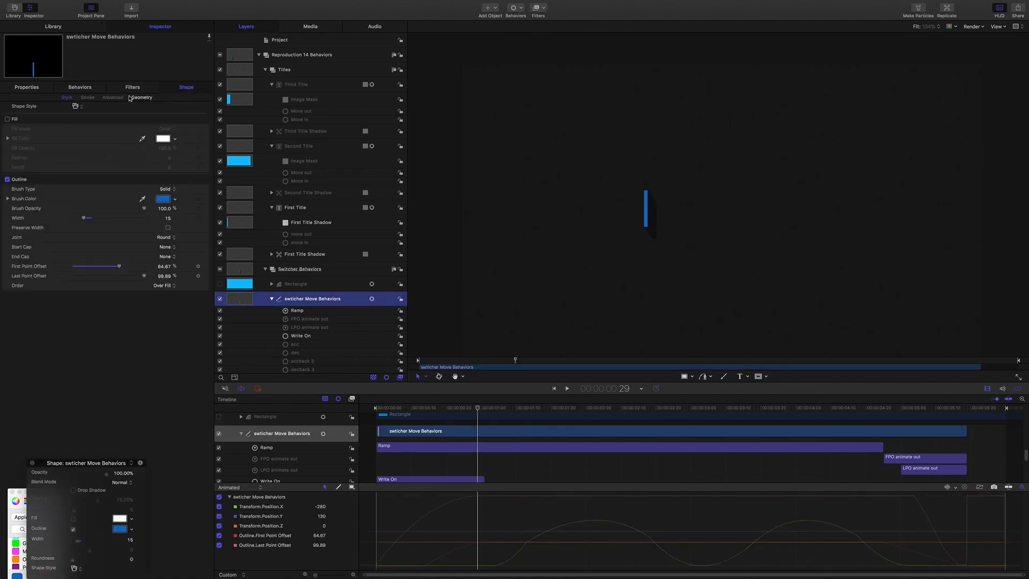
pyautogui.moveTo(476, 410); pyautogui.dragTo(387, 410)
pyautogui.press('space')
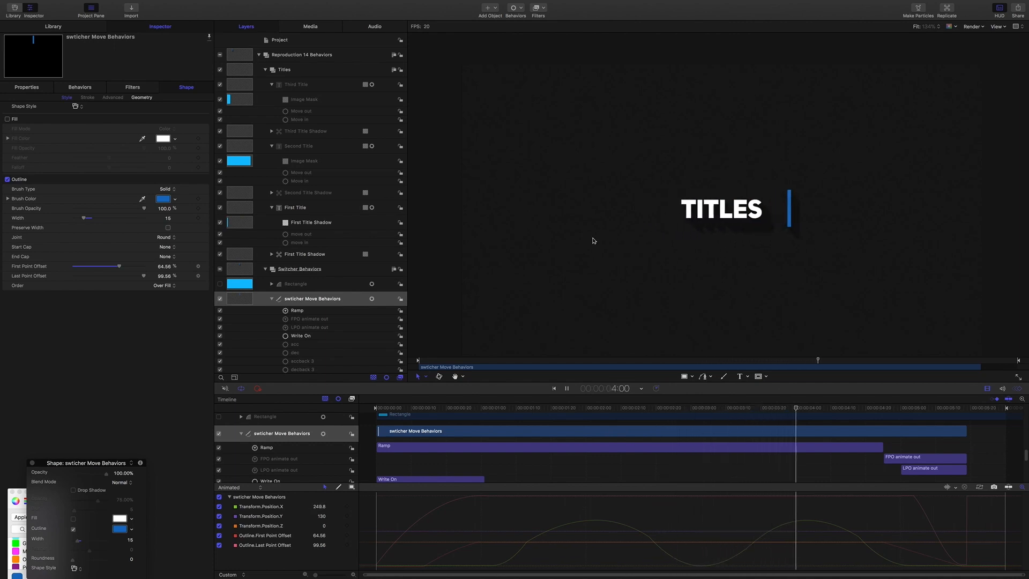
pyautogui.press('space')
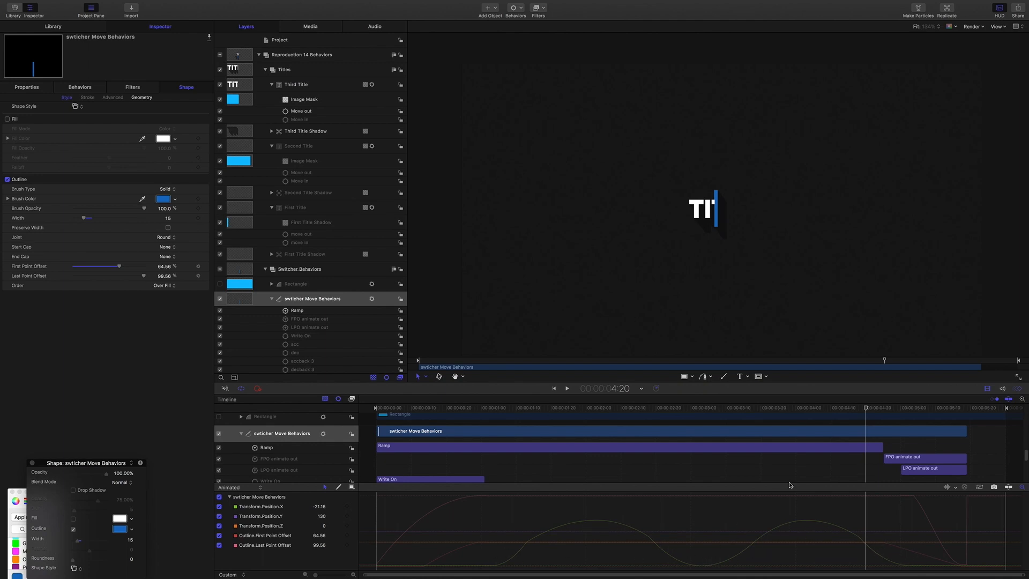
# Scrub through the line's acc and dec behaviors between 1:03 and 1:29 to examine its first movement
pyautogui.moveTo(854, 409); pyautogui.dragTo(517, 411)
pyautogui.scroll(-4, 573, 459)
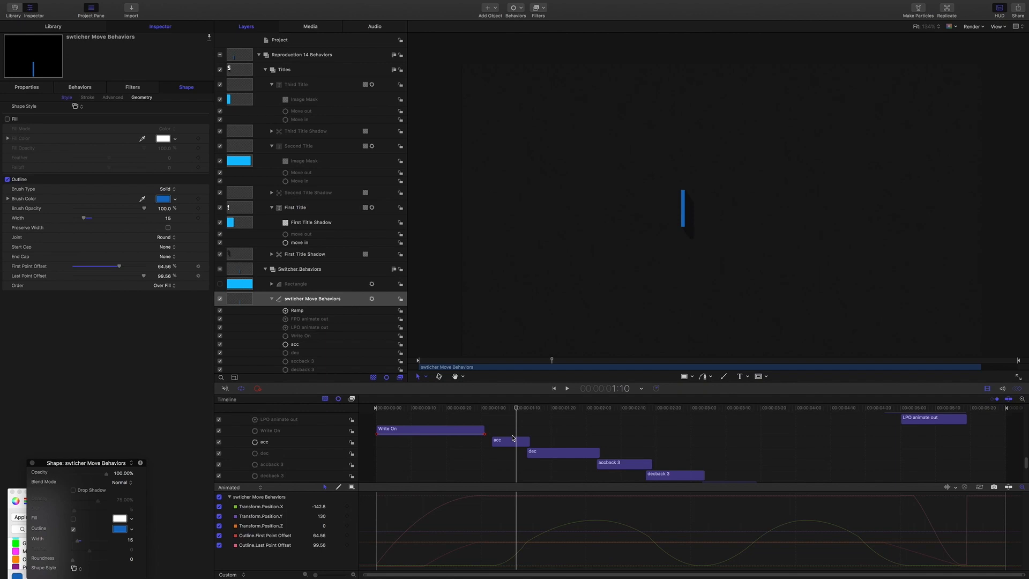
pyautogui.moveTo(517, 410); pyautogui.dragTo(492, 414)
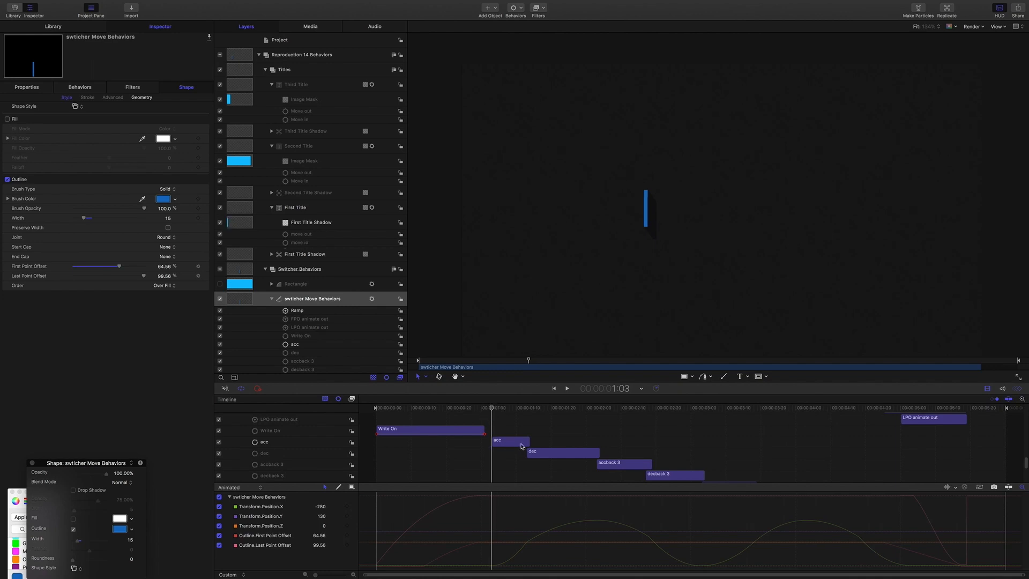
pyautogui.moveTo(495, 411); pyautogui.dragTo(529, 412)
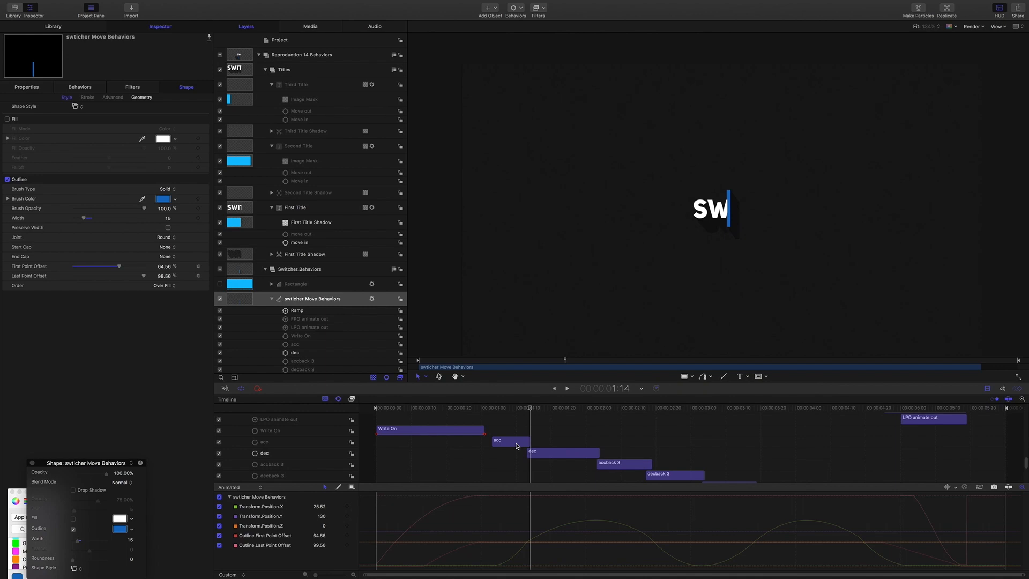
pyautogui.moveTo(529, 408); pyautogui.dragTo(583, 418)
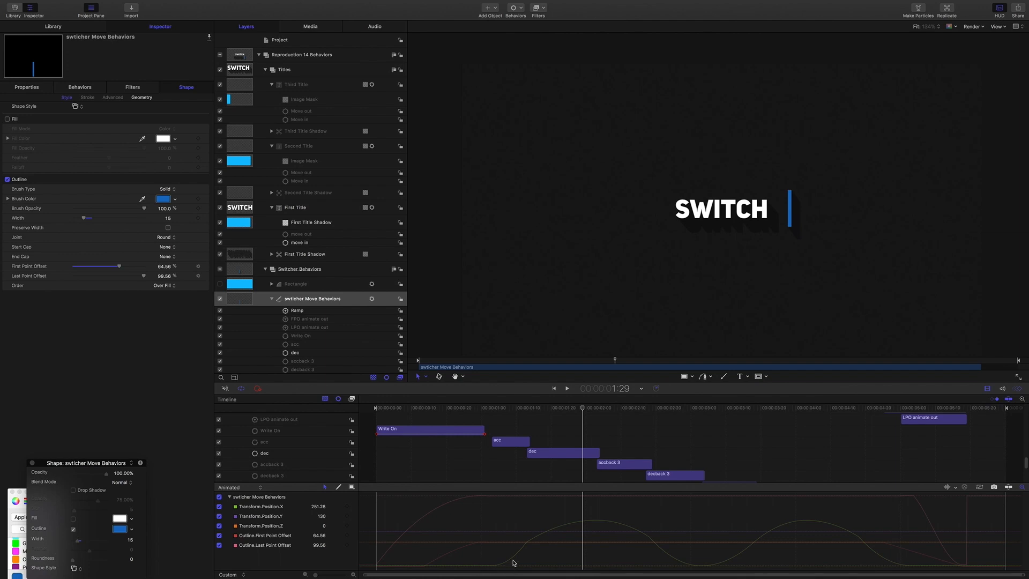
# Play back the line's movement twice, starting shortly before the acc behavior, to judge its speed change
pyautogui.moveTo(583, 408); pyautogui.dragTo(489, 414)
pyautogui.press('space')
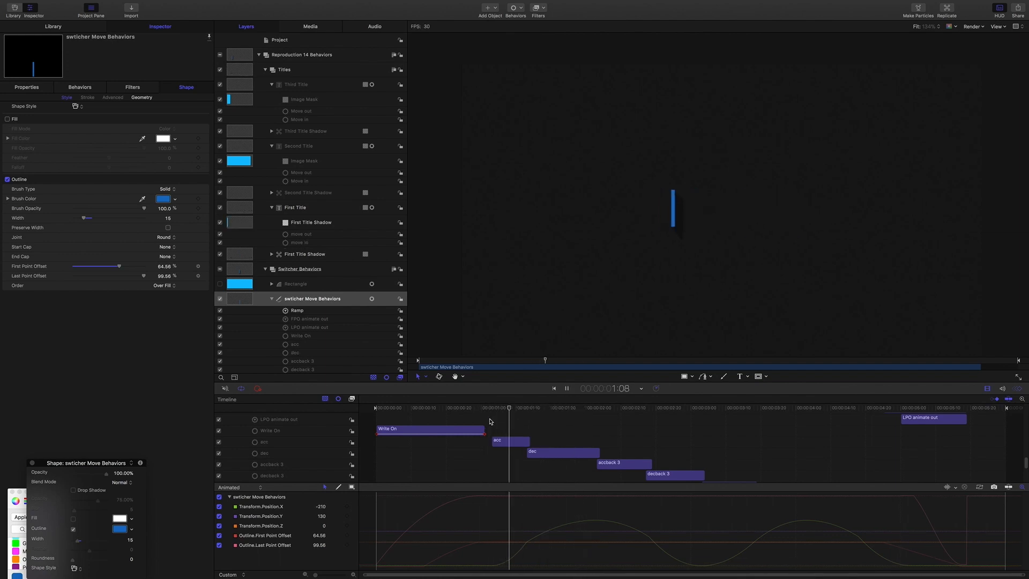
pyautogui.press('space')
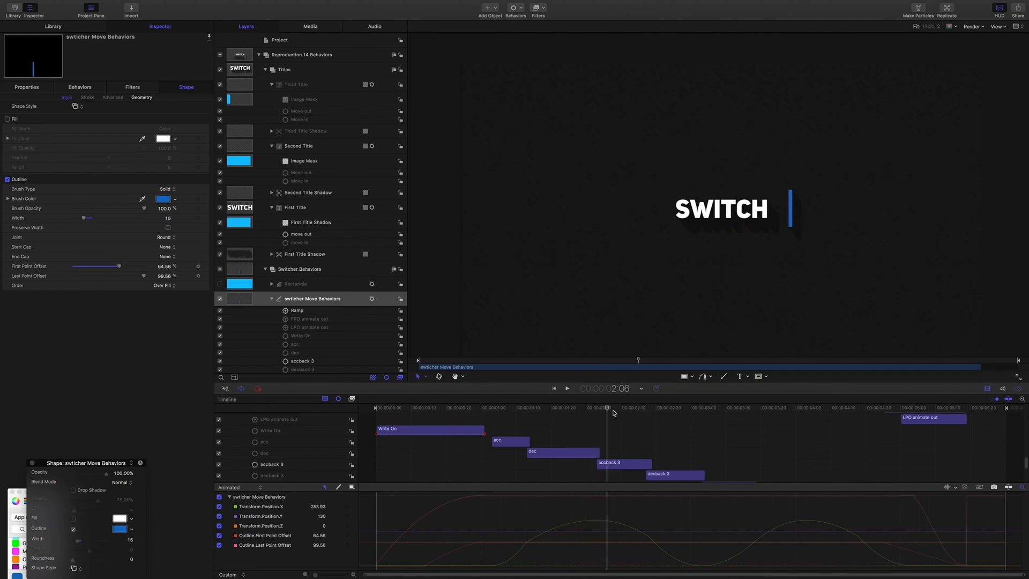
pyautogui.moveTo(607, 409); pyautogui.dragTo(473, 409)
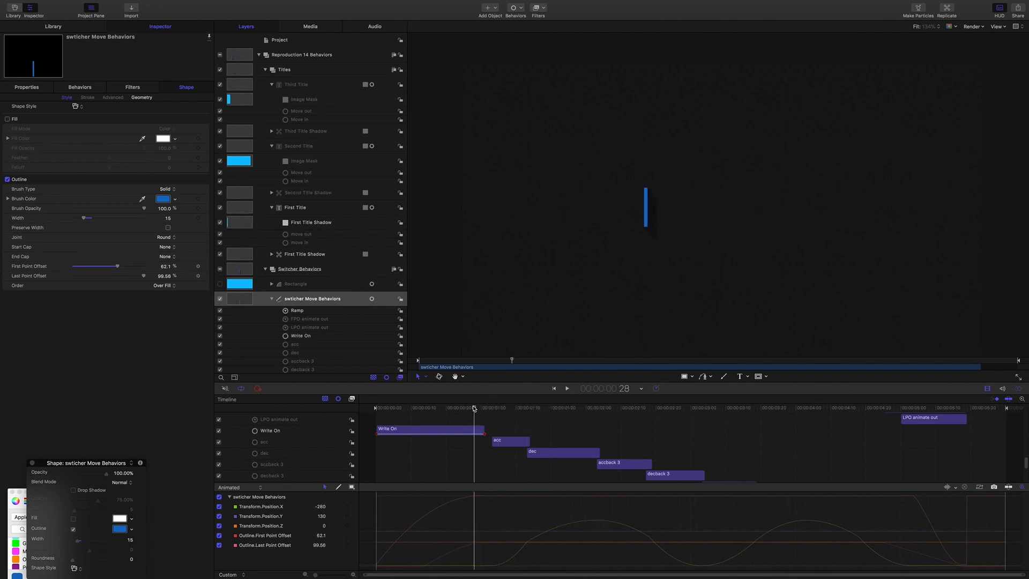
pyautogui.press('space')
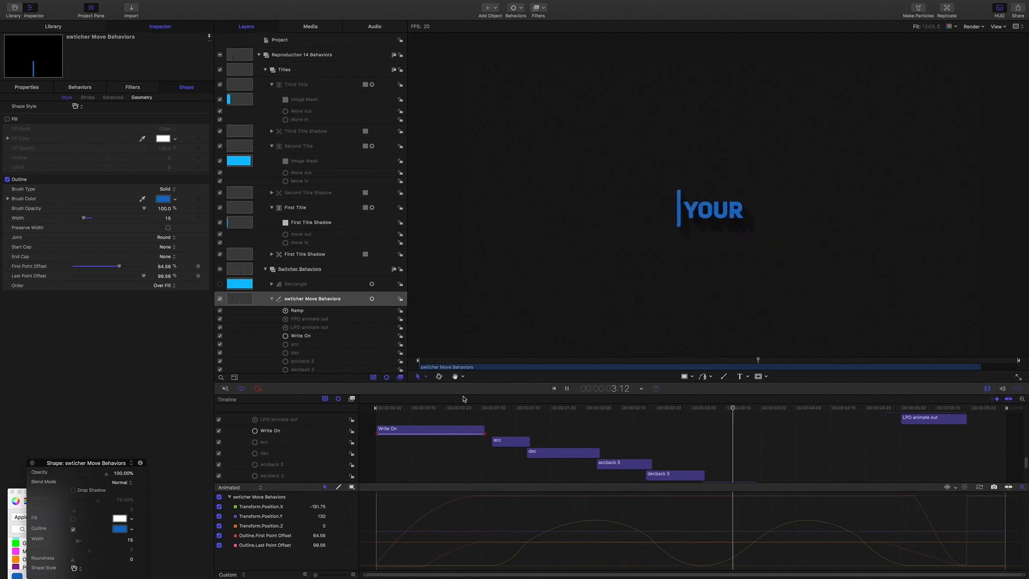
pyautogui.press('space')
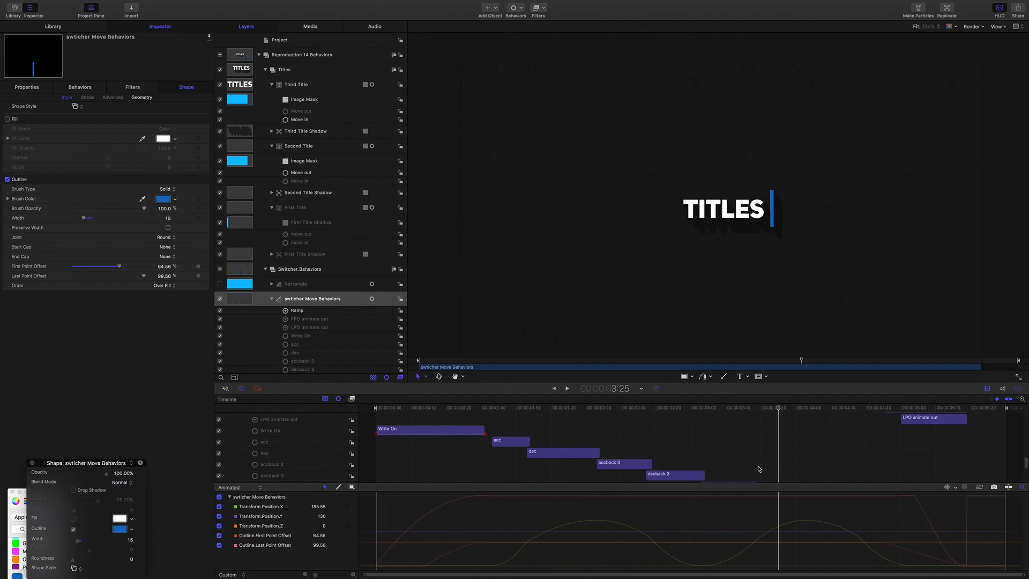
# Extend the end of the line's acc behavior to 1:18, trim the start of dec to the same frame, and play back the change
pyautogui.moveTo(774, 412); pyautogui.dragTo(544, 417)
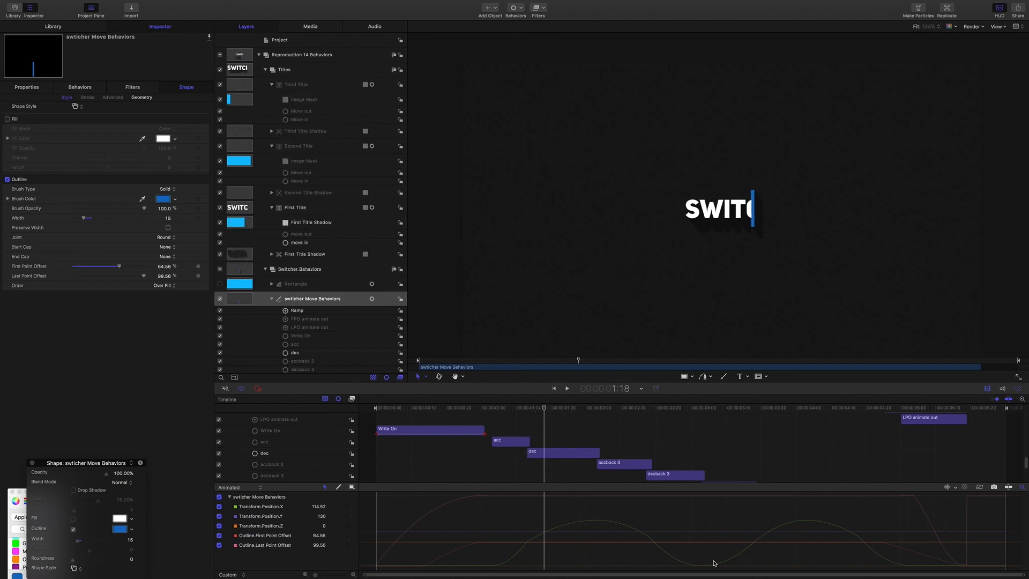
pyautogui.moveTo(544, 410); pyautogui.dragTo(544, 440)
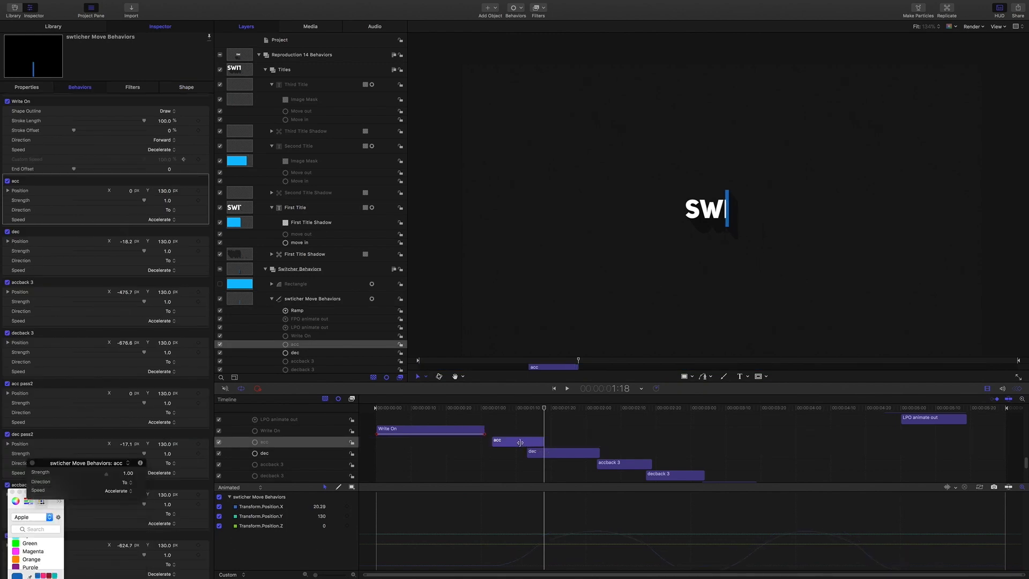
pyautogui.moveTo(528, 453); pyautogui.dragTo(543, 454)
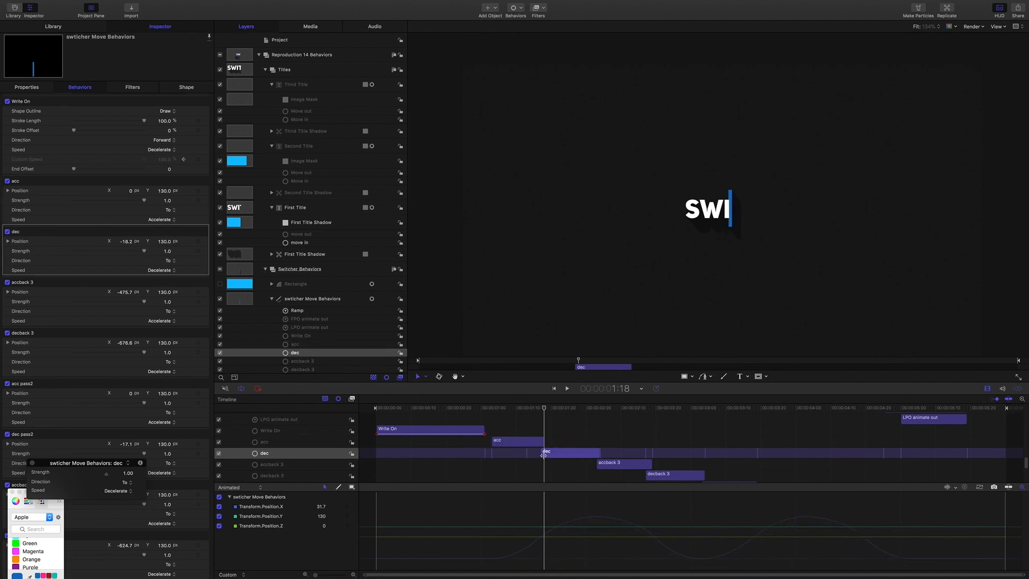
pyautogui.moveTo(546, 409); pyautogui.dragTo(492, 404)
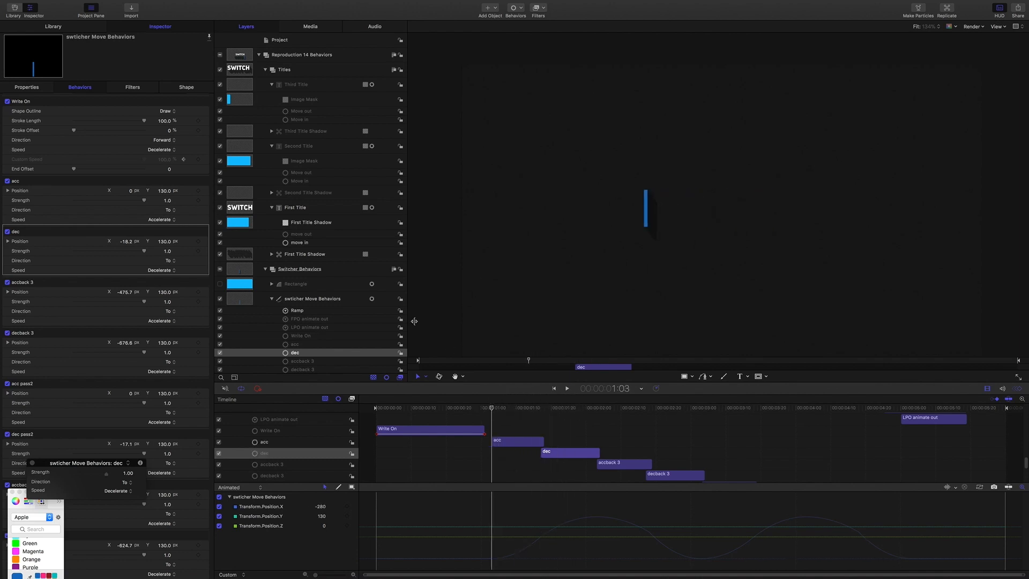
pyautogui.press('space')
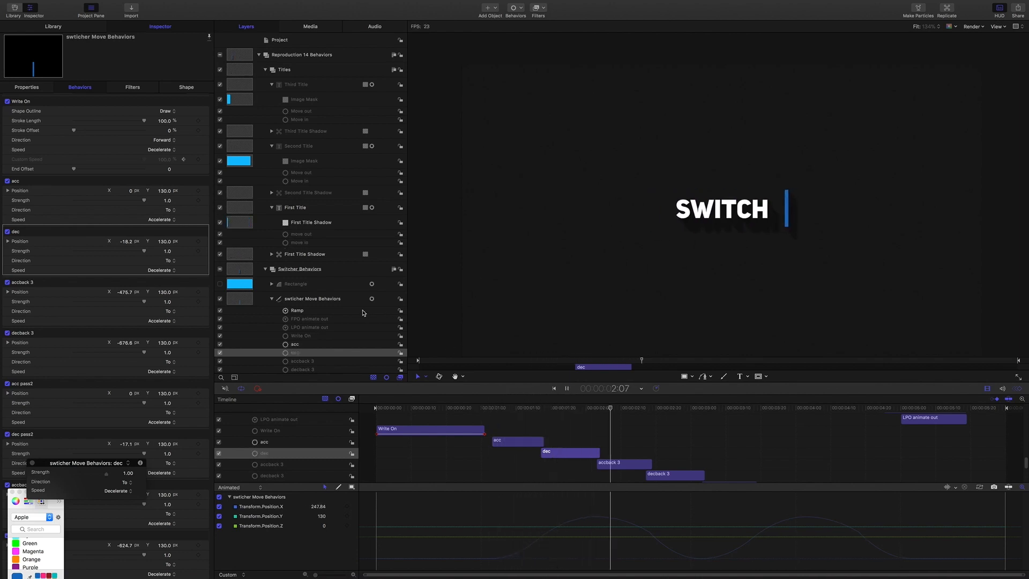
# Scrub through the remaining title transitions to 5:02 and examine the line's FPO animate out and LPO animate out behaviors
pyautogui.click(736, 408)
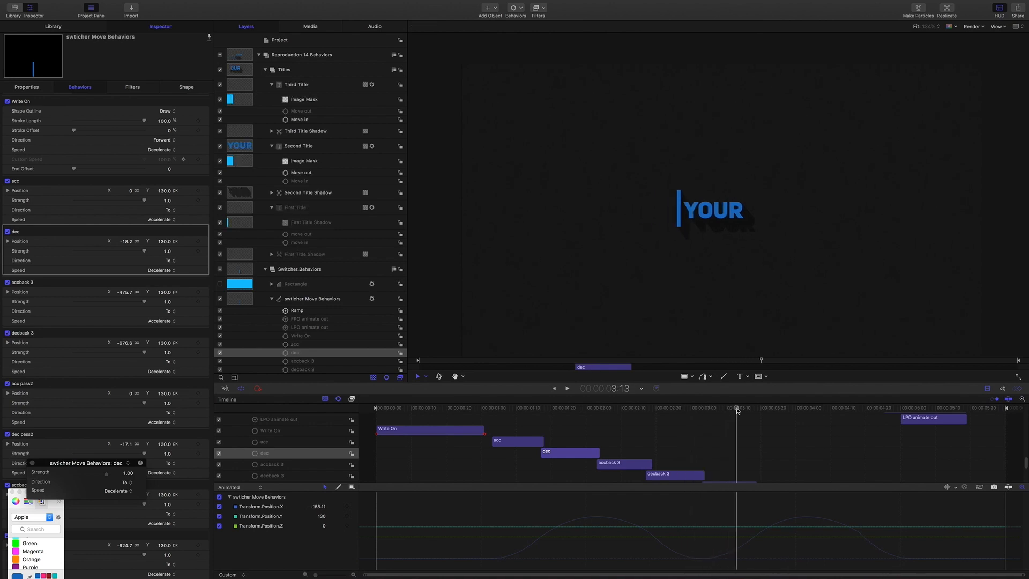
pyautogui.moveTo(737, 408); pyautogui.dragTo(670, 408)
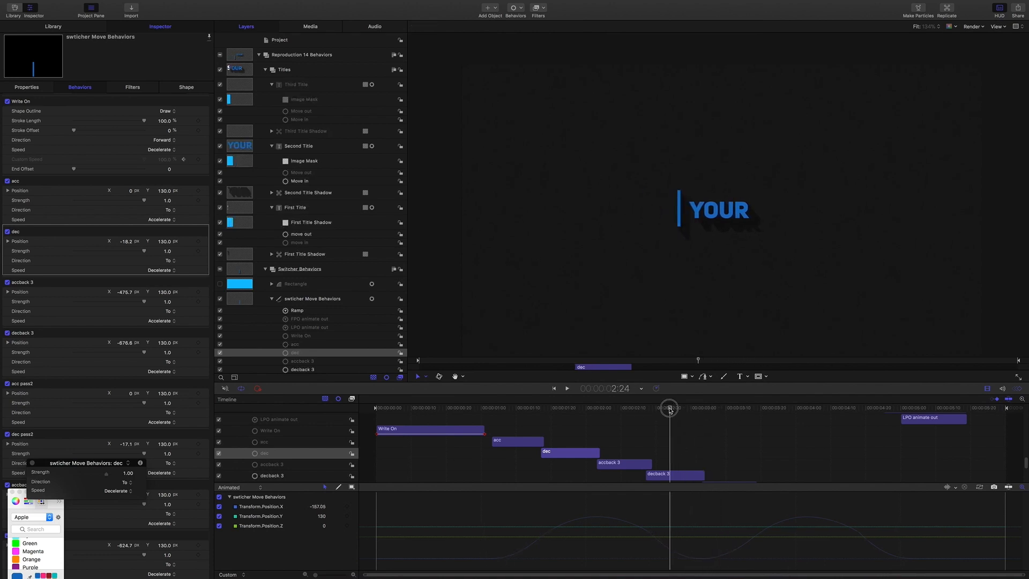
pyautogui.moveTo(670, 410); pyautogui.dragTo(907, 426)
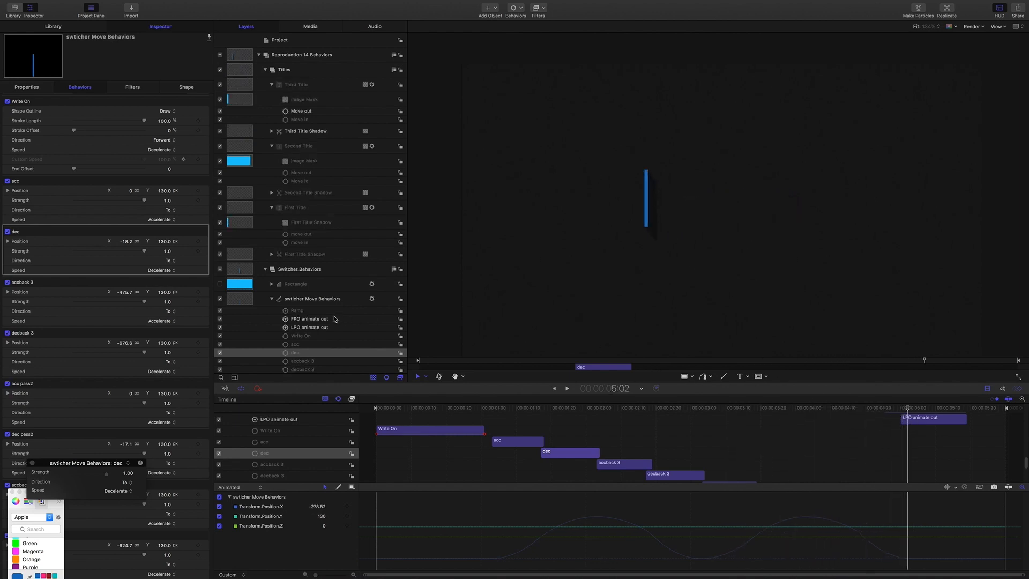
pyautogui.scroll(-1, 332, 319)
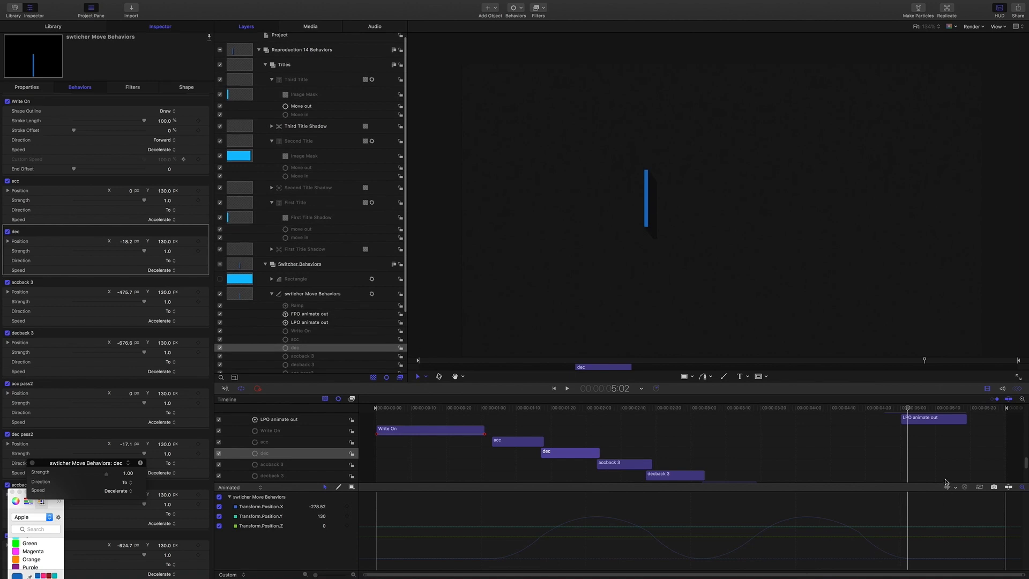
pyautogui.scroll(2, 946, 482)
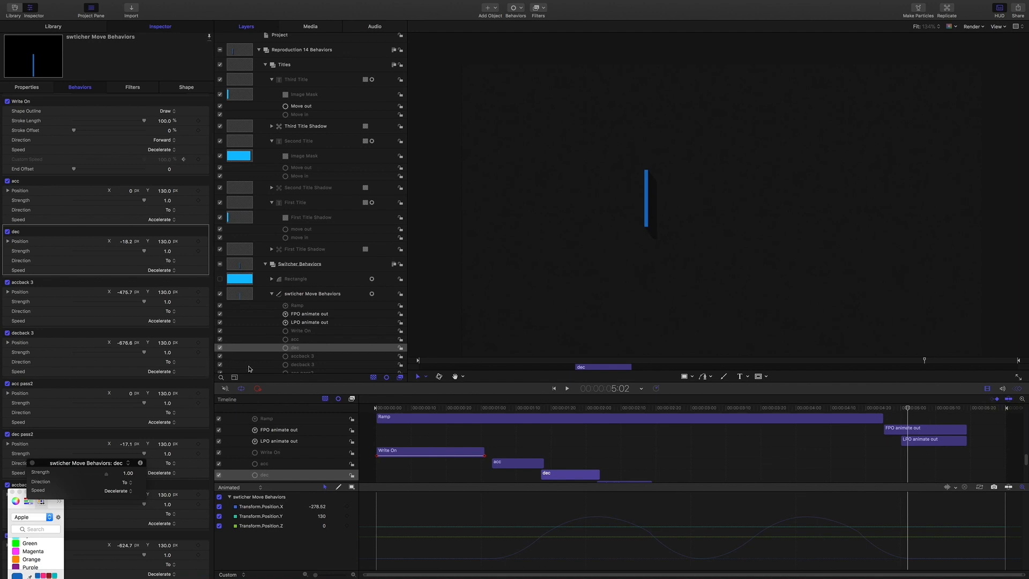
pyautogui.scroll(-2, 150, 317)
# Play the animation, scrub to 2:18, and inspect the move in behaviors of Third Title and First Title
pyautogui.press('space')
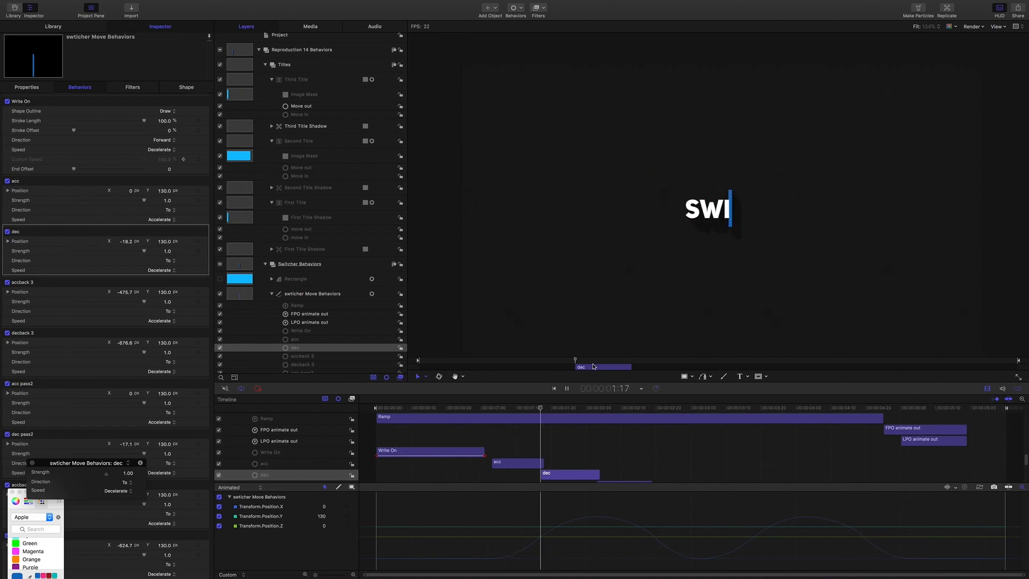
pyautogui.click(548, 411)
pyautogui.moveTo(548, 411); pyautogui.dragTo(649, 416)
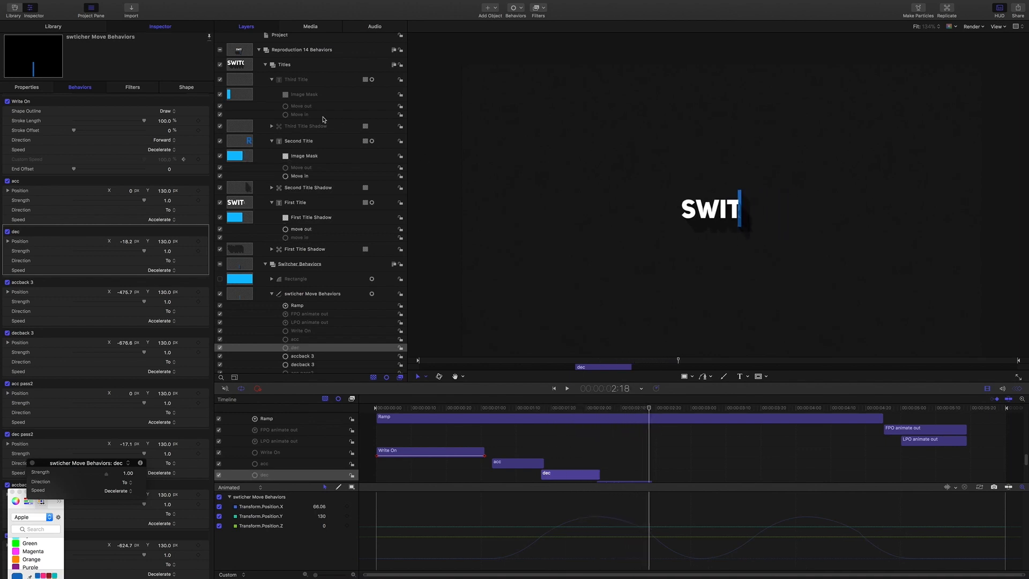
pyautogui.click(299, 115)
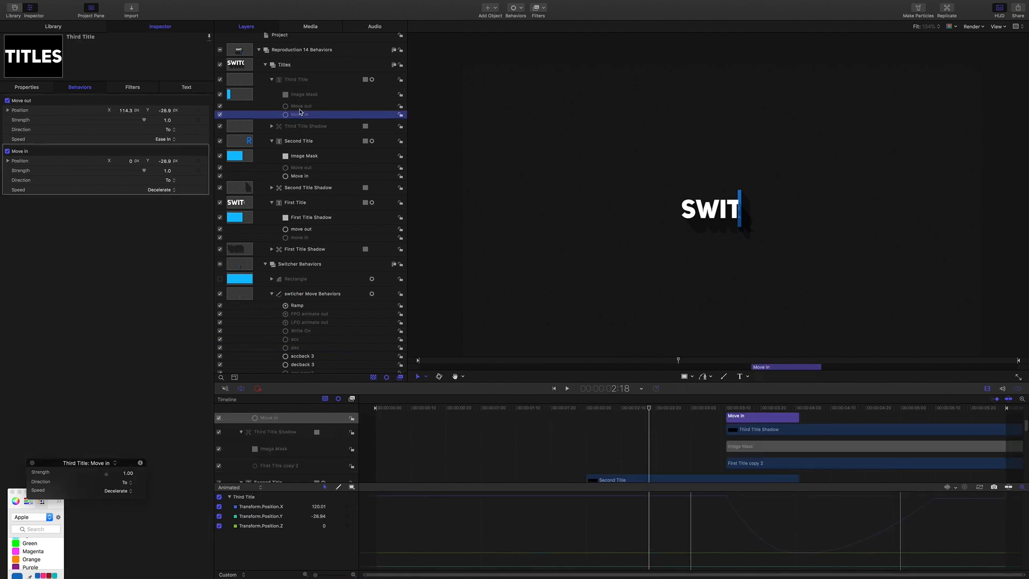
pyautogui.click(299, 238)
pyautogui.moveTo(651, 411)
pyautogui.mouseDown()
pyautogui.moveTo(517, 407)
pyautogui.moveTo(518, 395)
pyautogui.moveTo(520, 407)
pyautogui.moveTo(665, 411)
pyautogui.moveTo(649, 415)
pyautogui.mouseUp()
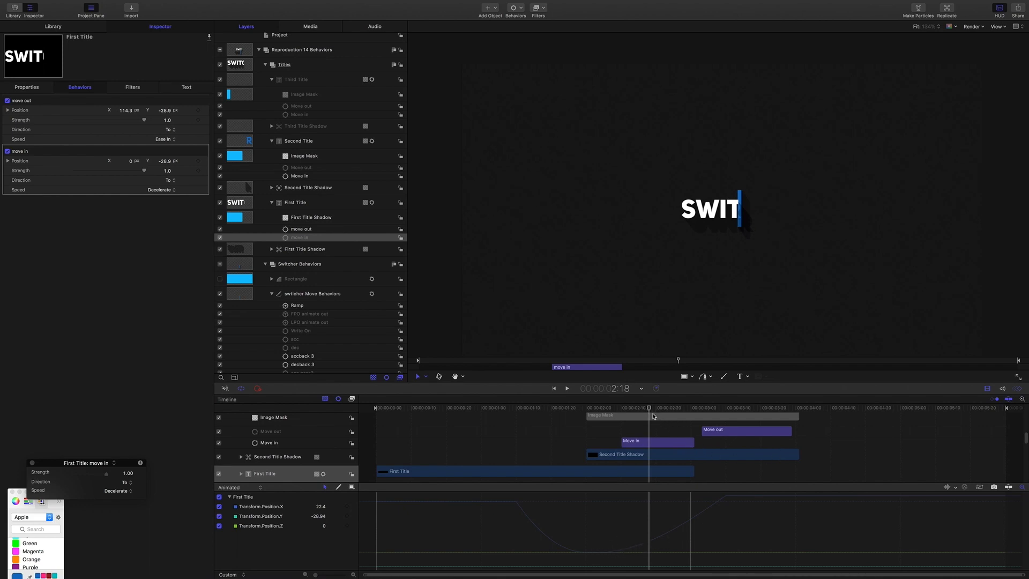
# Play back the title animation from just before the line's first movement, and again from the first frame
pyautogui.moveTo(613, 407); pyautogui.dragTo(464, 404)
pyautogui.press('space')
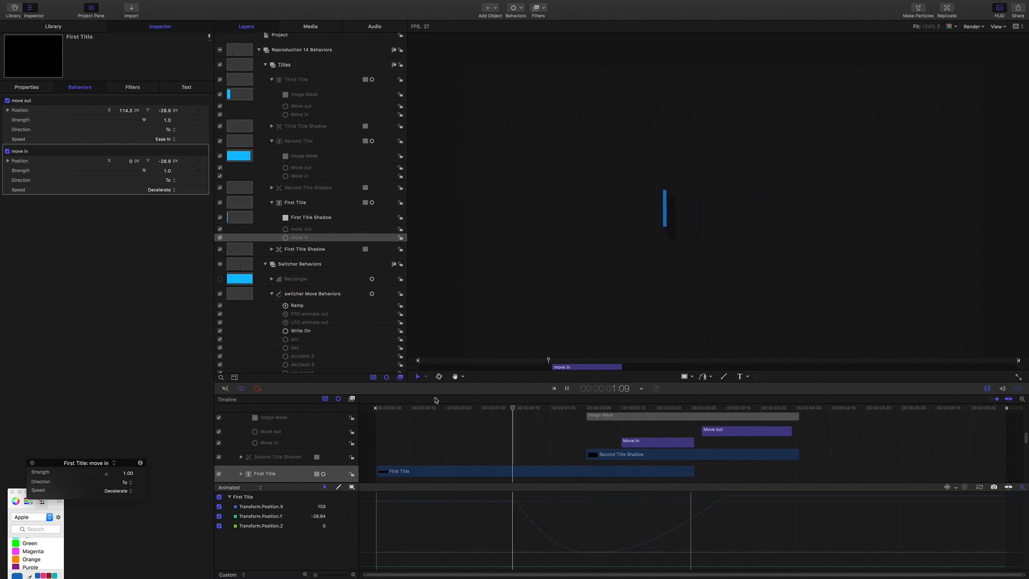
pyautogui.press('space')
pyautogui.press('Home')
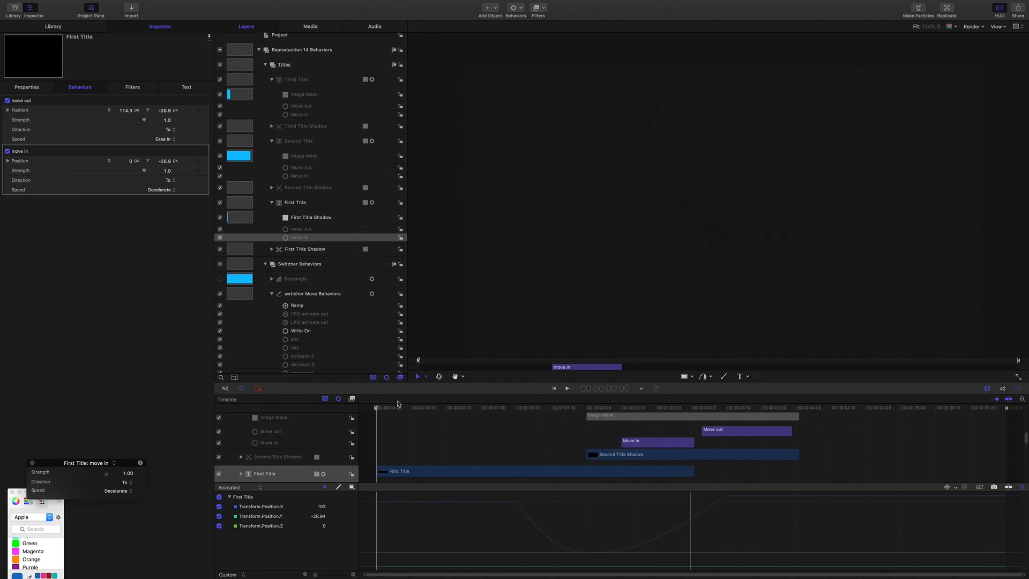
pyautogui.press('space')
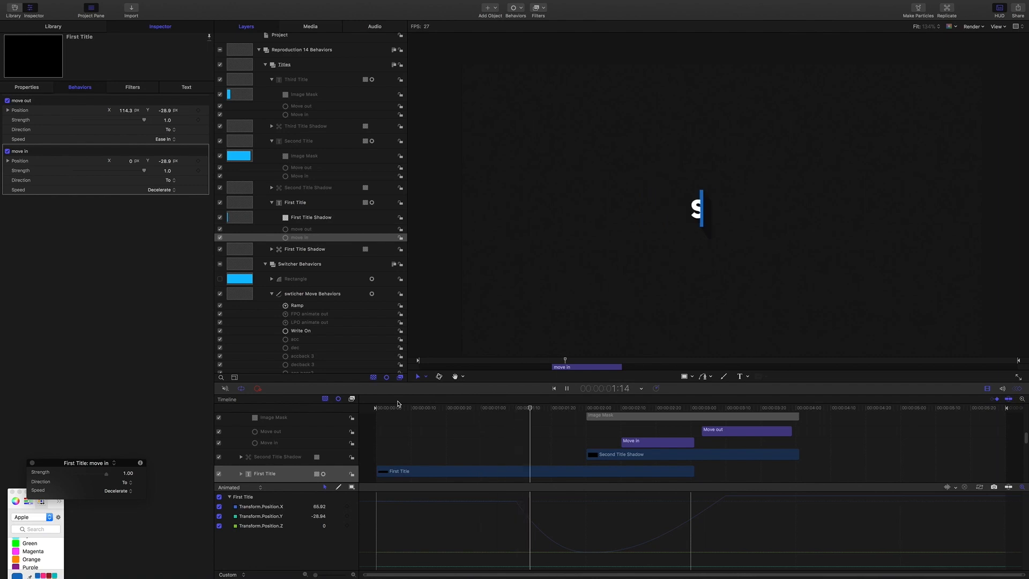